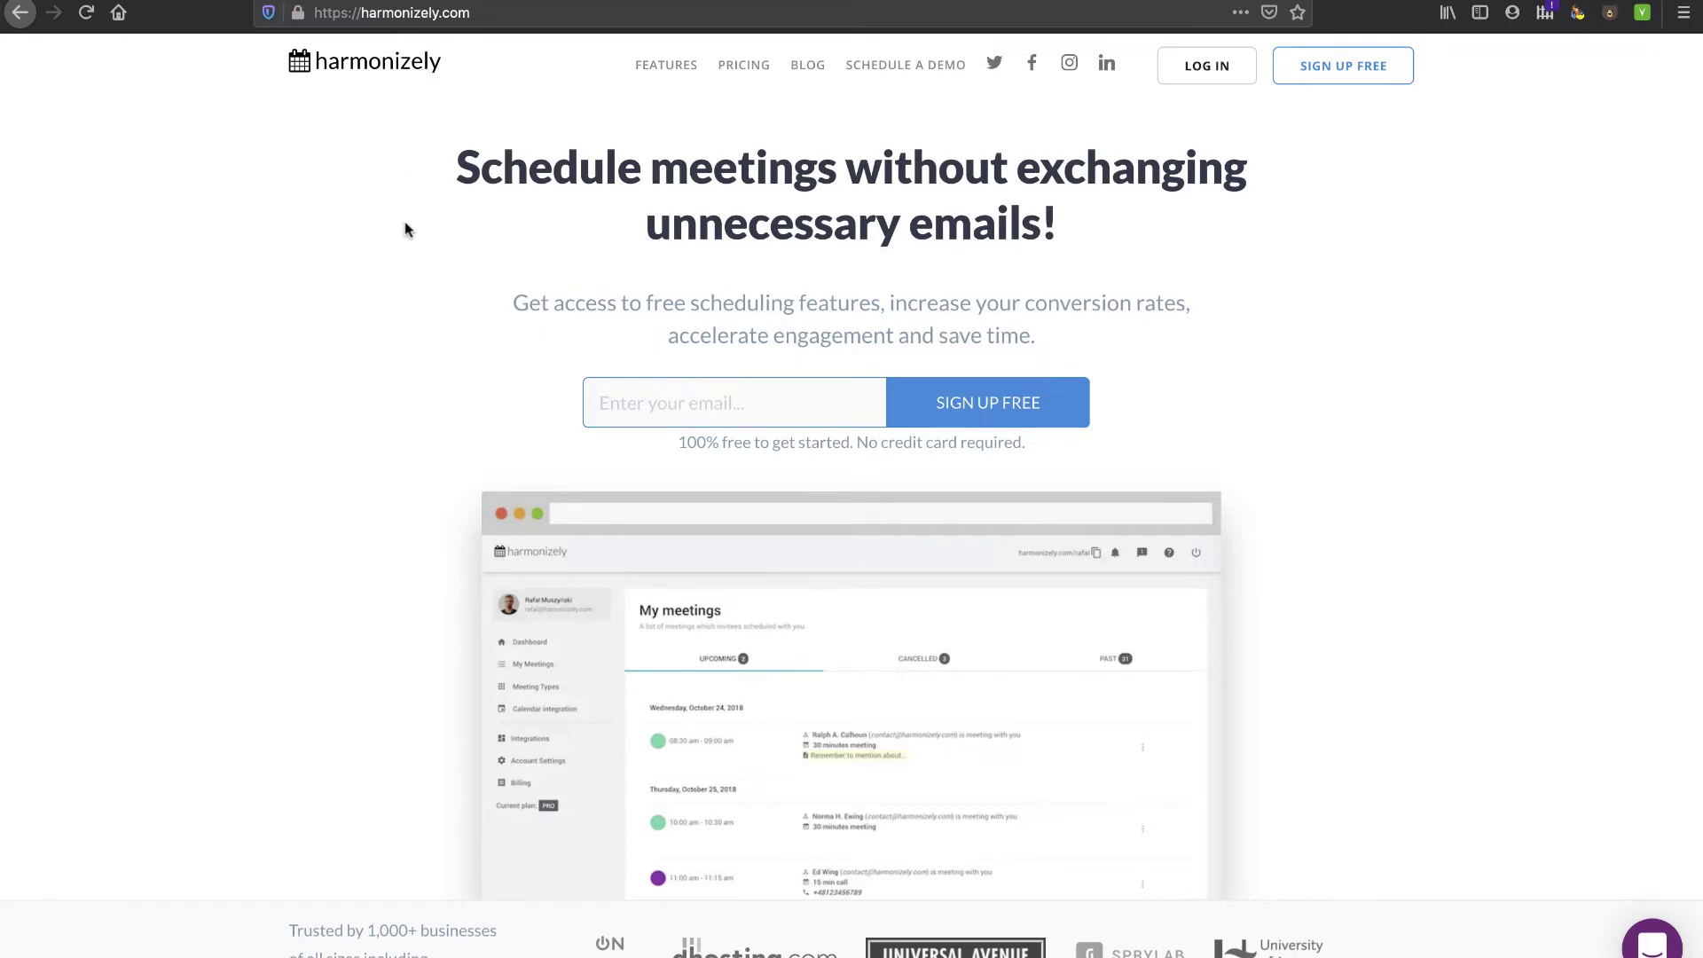
{"action": "scroll", "coordinate": [406, 229], "scroll_direction": "down", "scroll_amount": 3}
{"action": "scroll", "coordinate": [406, 230], "scroll_direction": "up", "scroll_amount": 2}
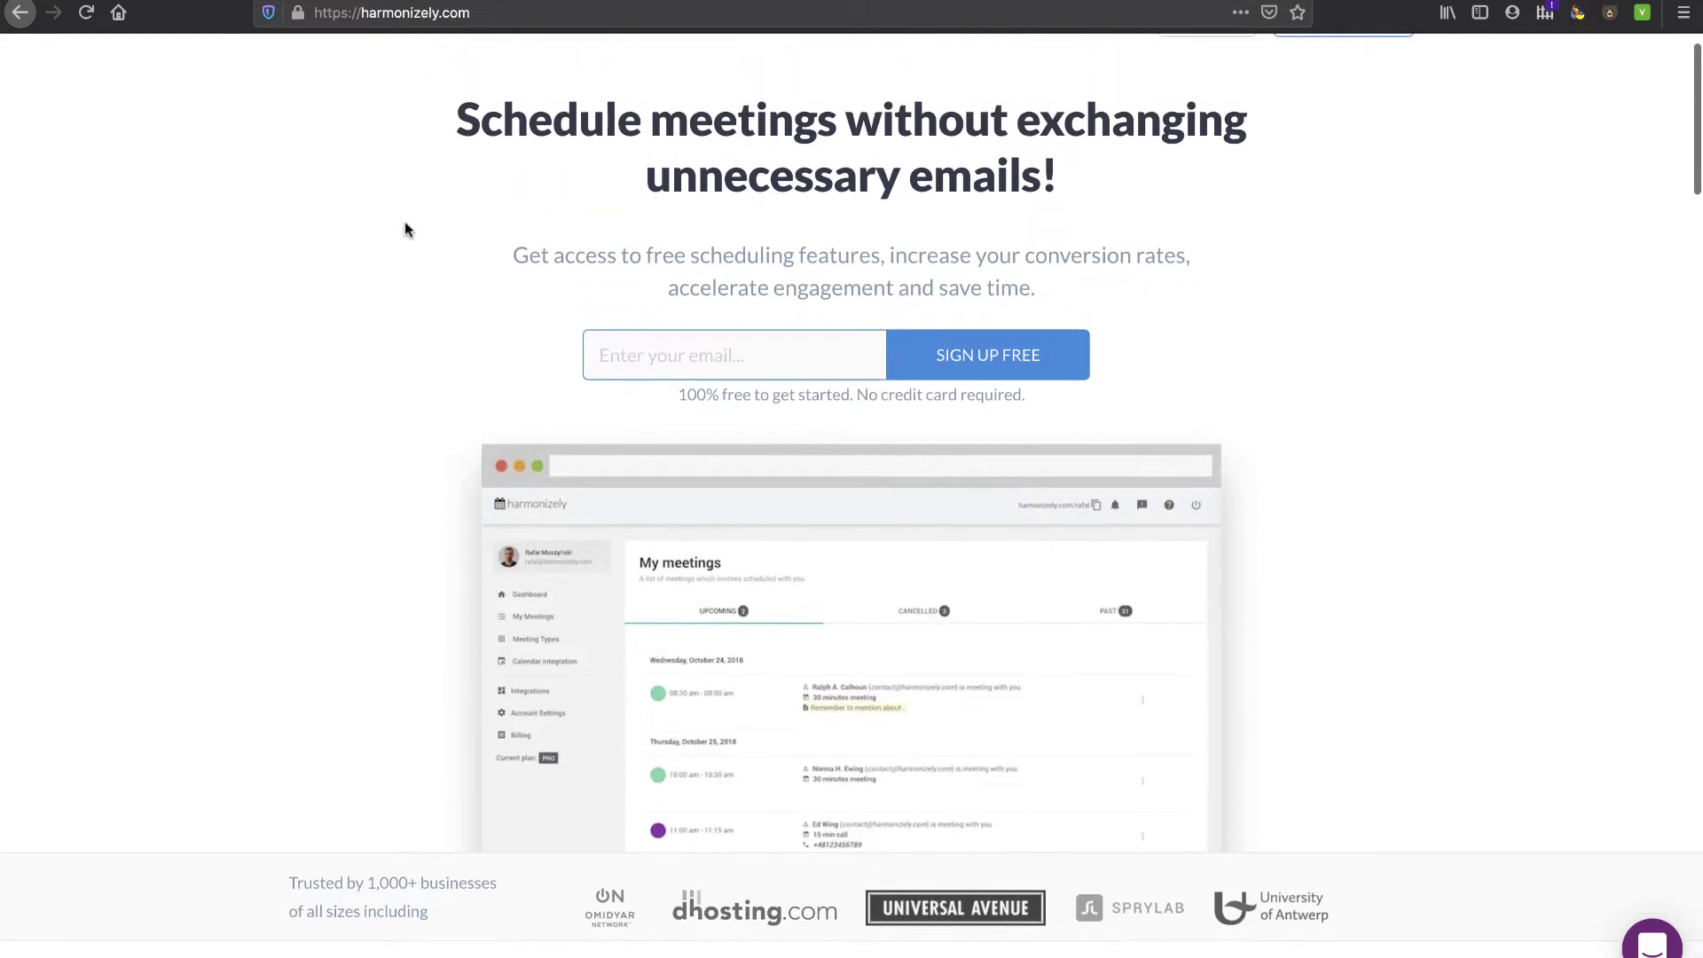
{"action": "scroll", "coordinate": [406, 230], "scroll_direction": "up", "scroll_amount": 1}
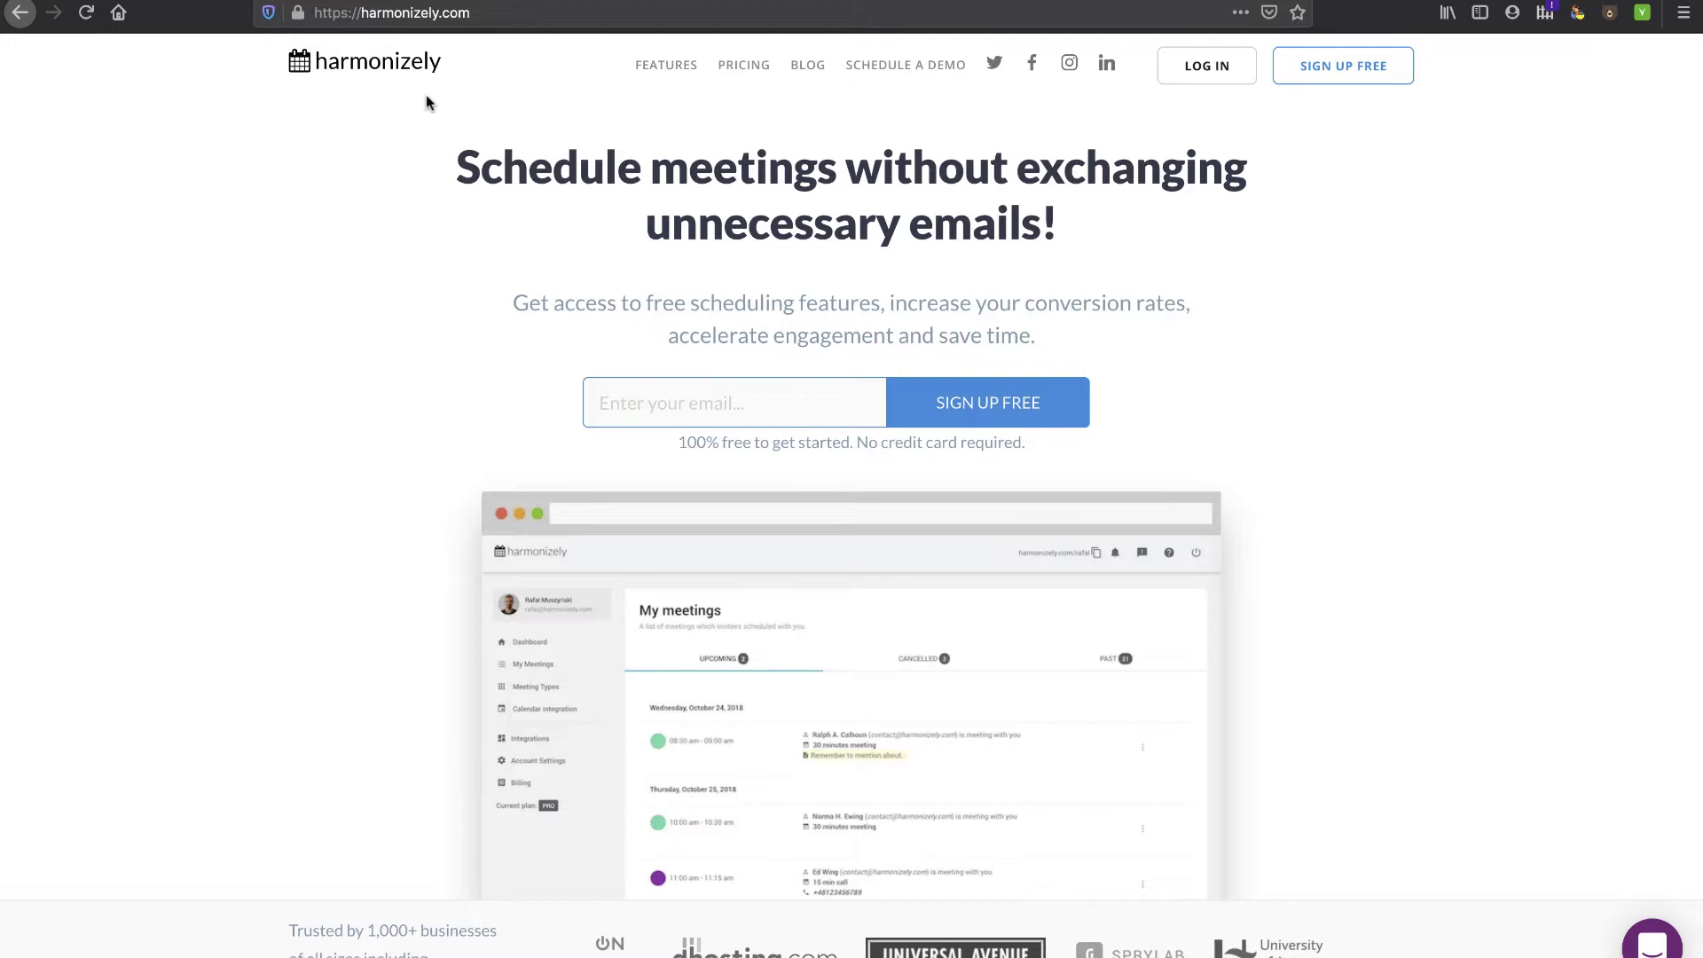
{"action": "scroll", "coordinate": [412, 312], "scroll_direction": "down", "scroll_amount": 1}
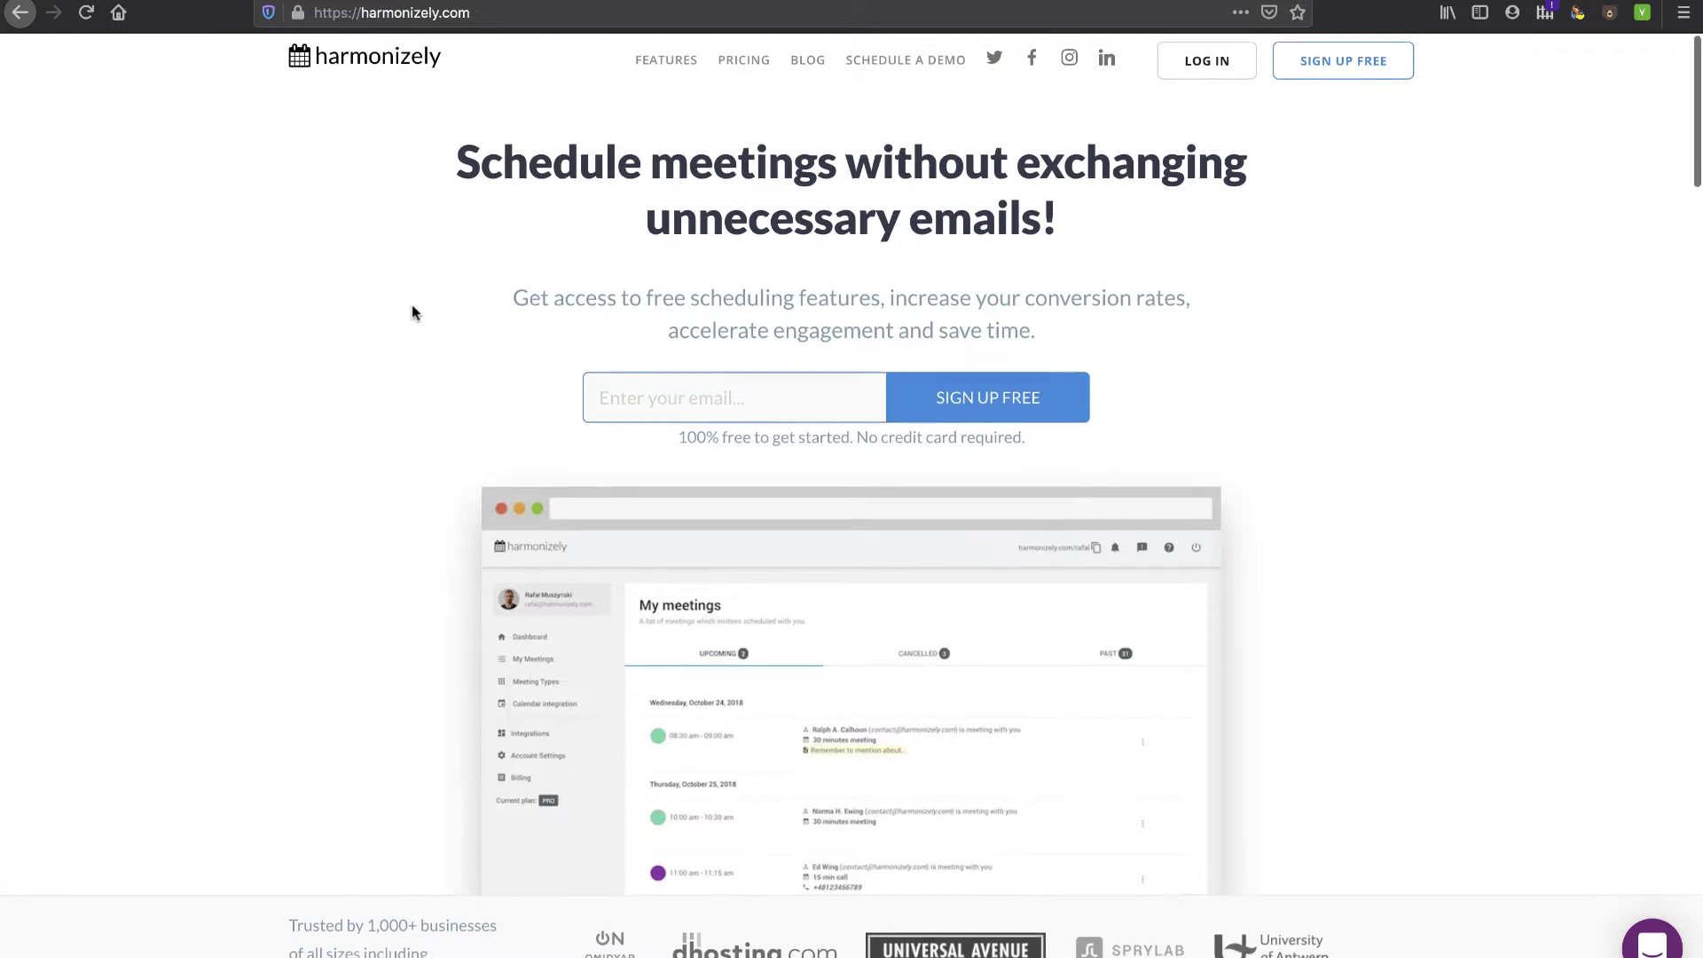
{"action": "scroll", "coordinate": [412, 308], "scroll_direction": "down", "scroll_amount": 5}
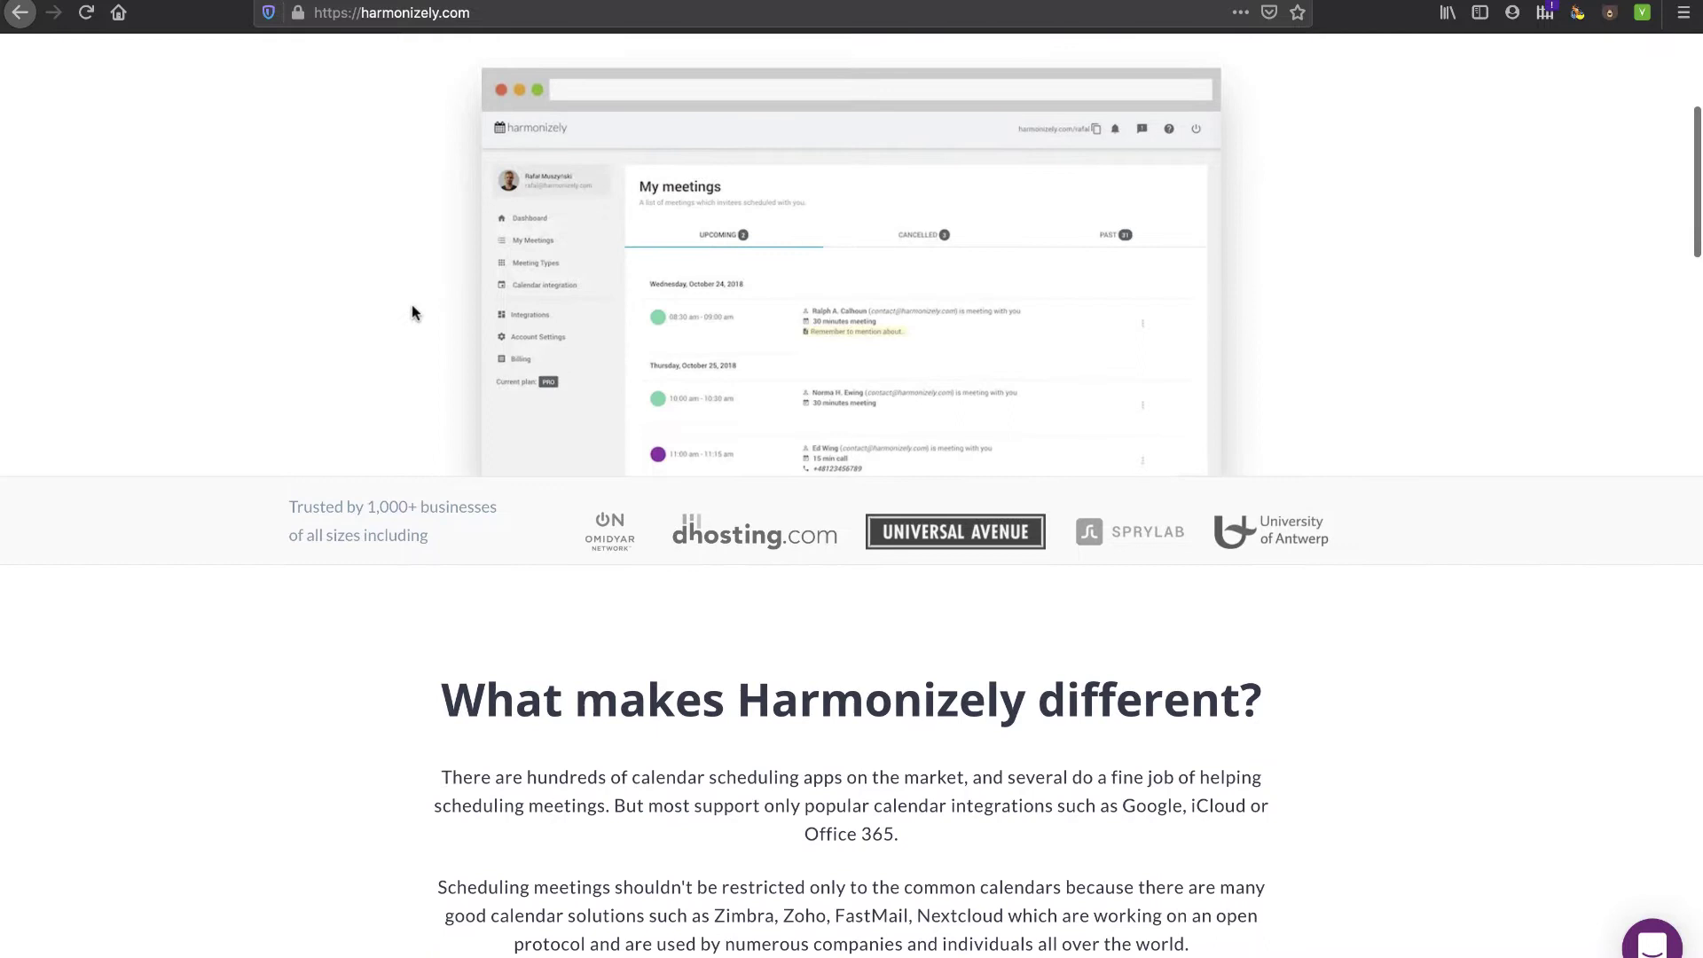
{"action": "scroll", "coordinate": [412, 312], "scroll_direction": "down", "scroll_amount": 3}
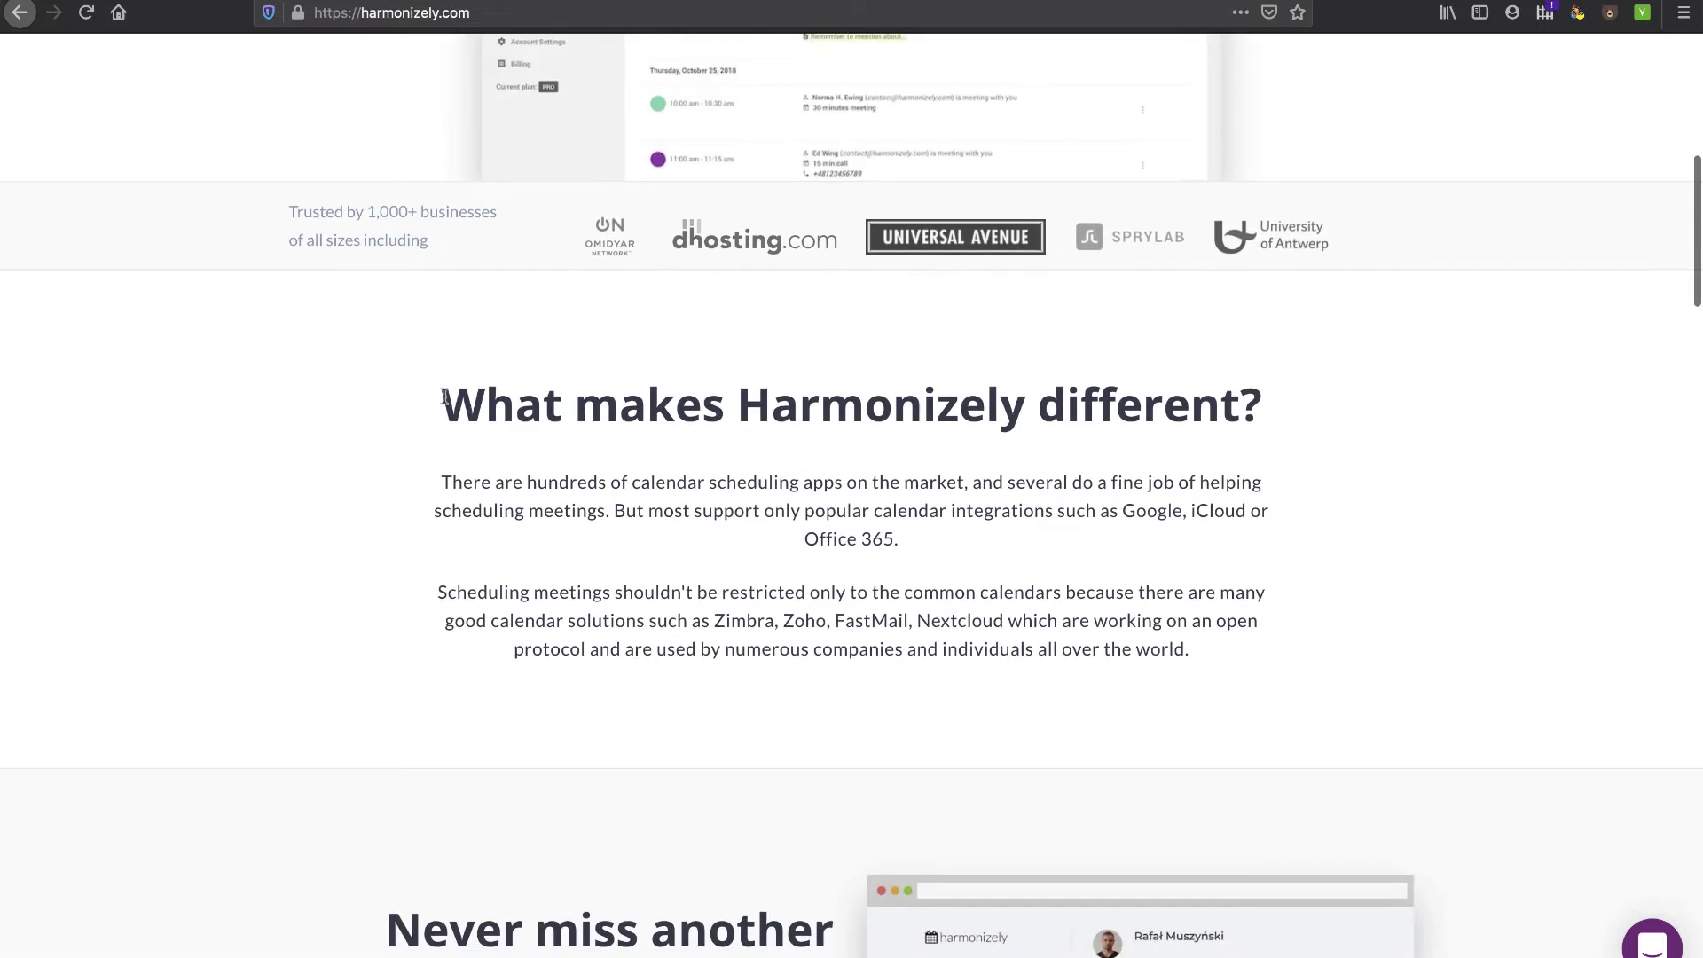
{"action": "left_click_drag", "start_coordinate": [444, 396], "coordinate": [1193, 446]}
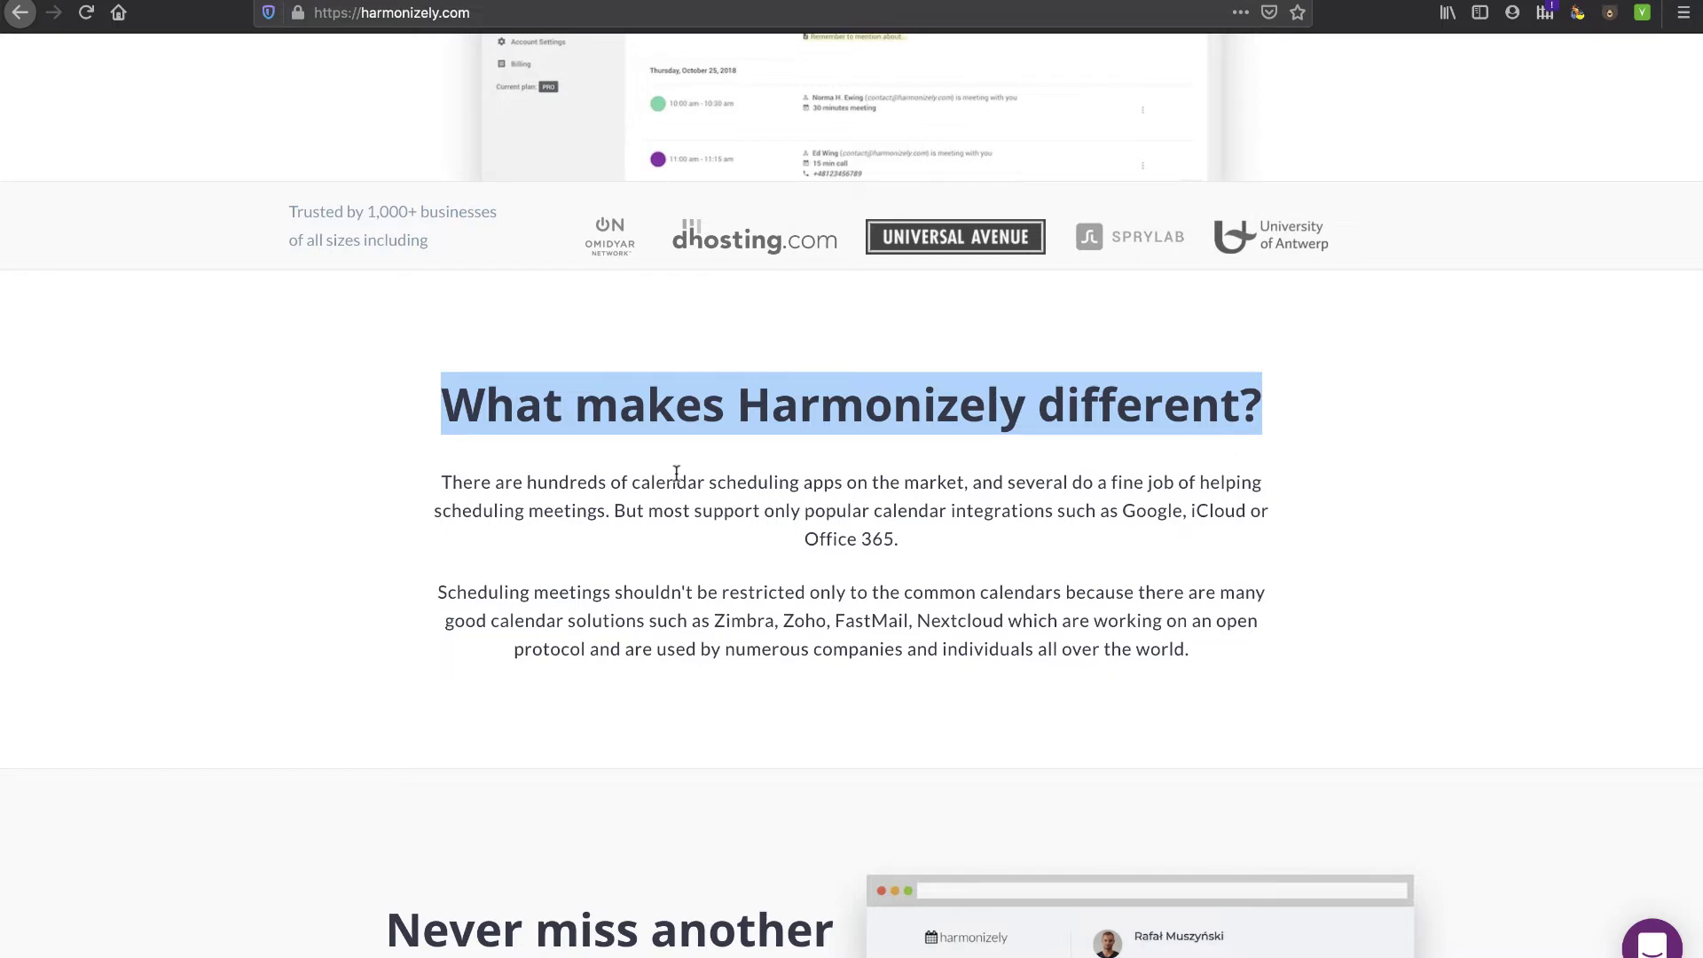
{"action": "left_click_drag", "start_coordinate": [527, 482], "coordinate": [1081, 476]}
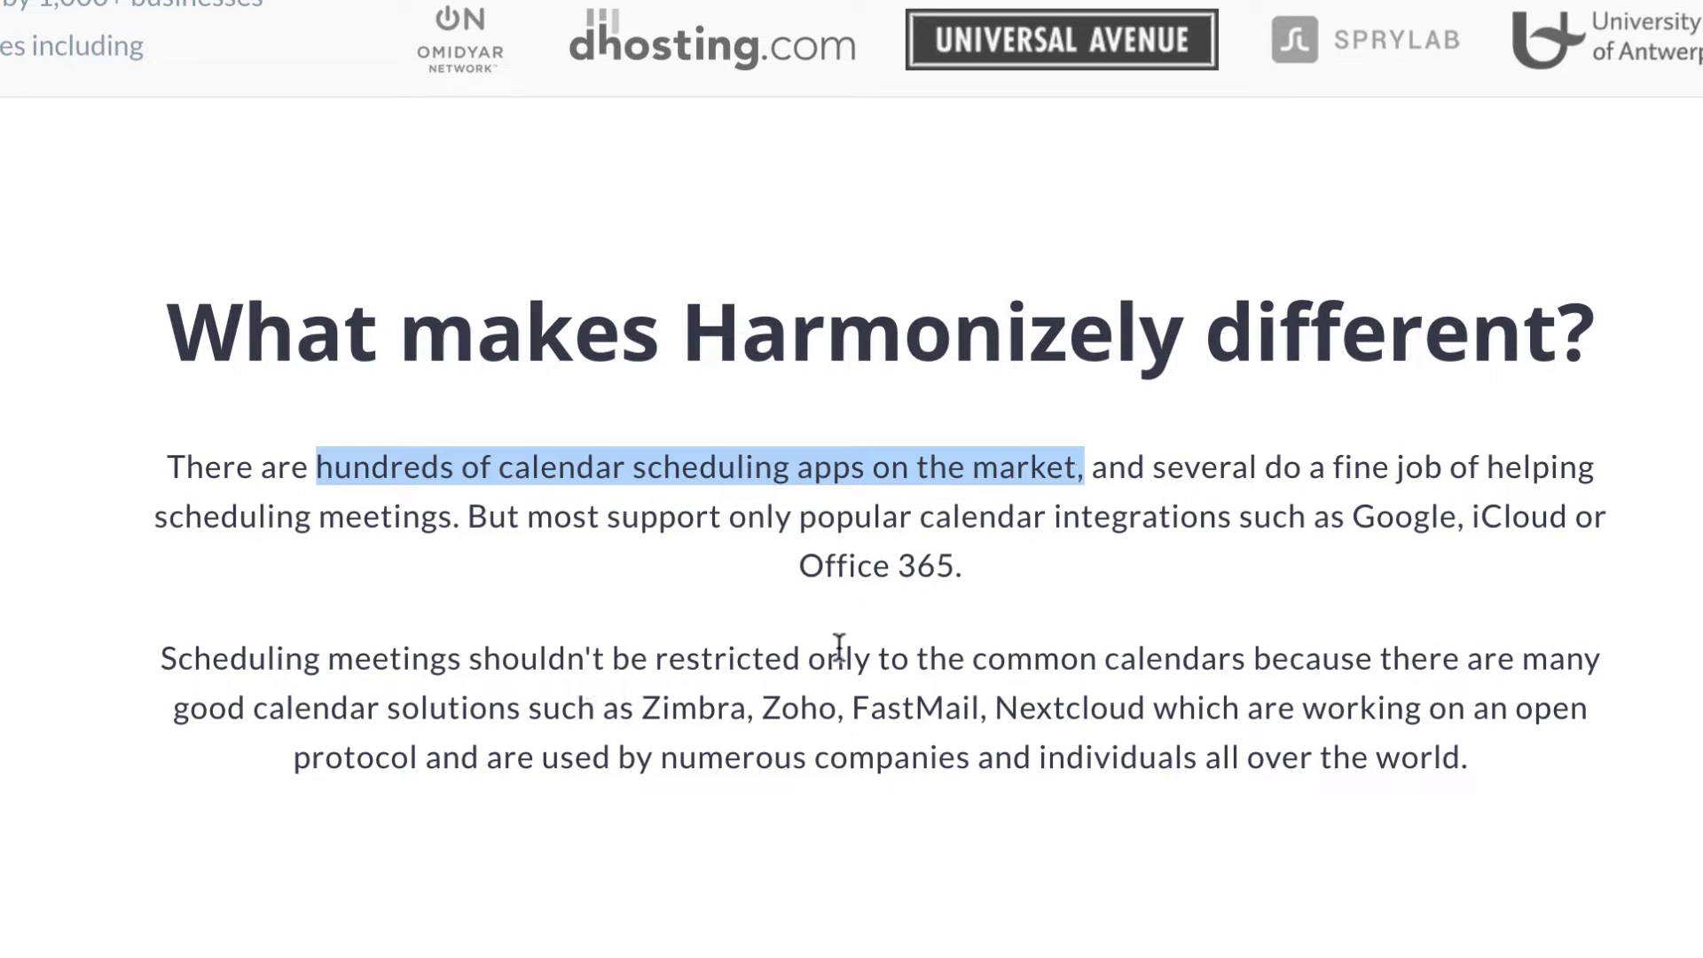
{"action": "left_click", "coordinate": [944, 636]}
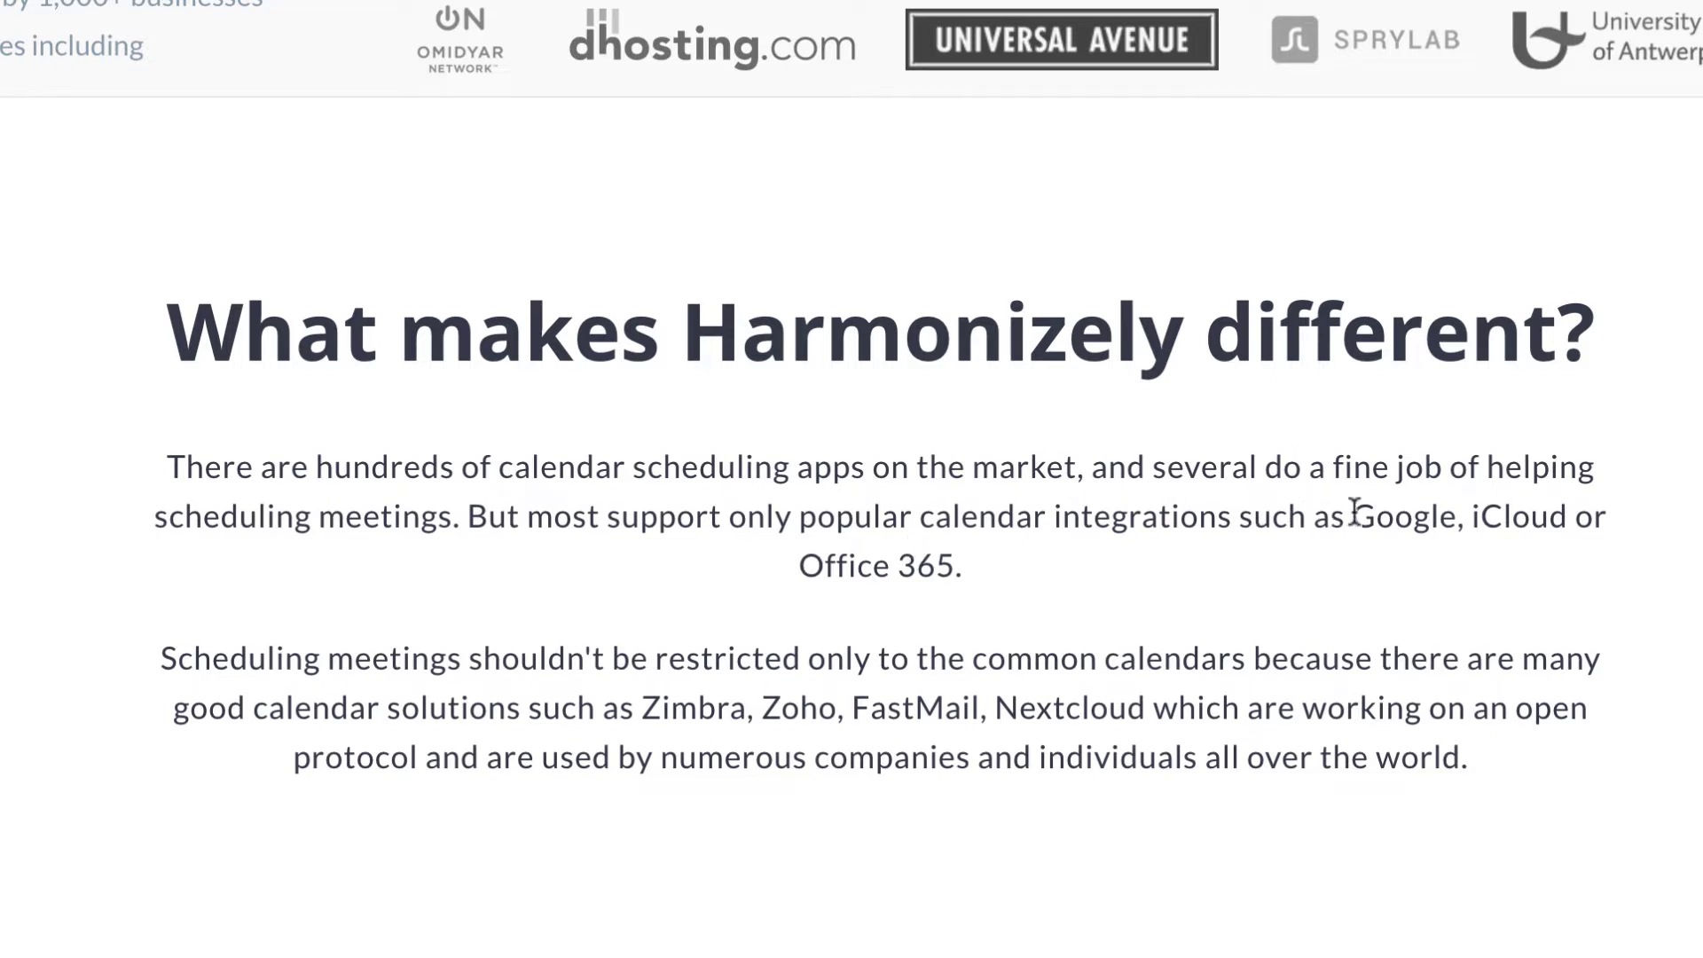
{"action": "double_click", "coordinate": [1383, 516]}
{"action": "left_click_drag", "start_coordinate": [1479, 522], "coordinate": [981, 555]}
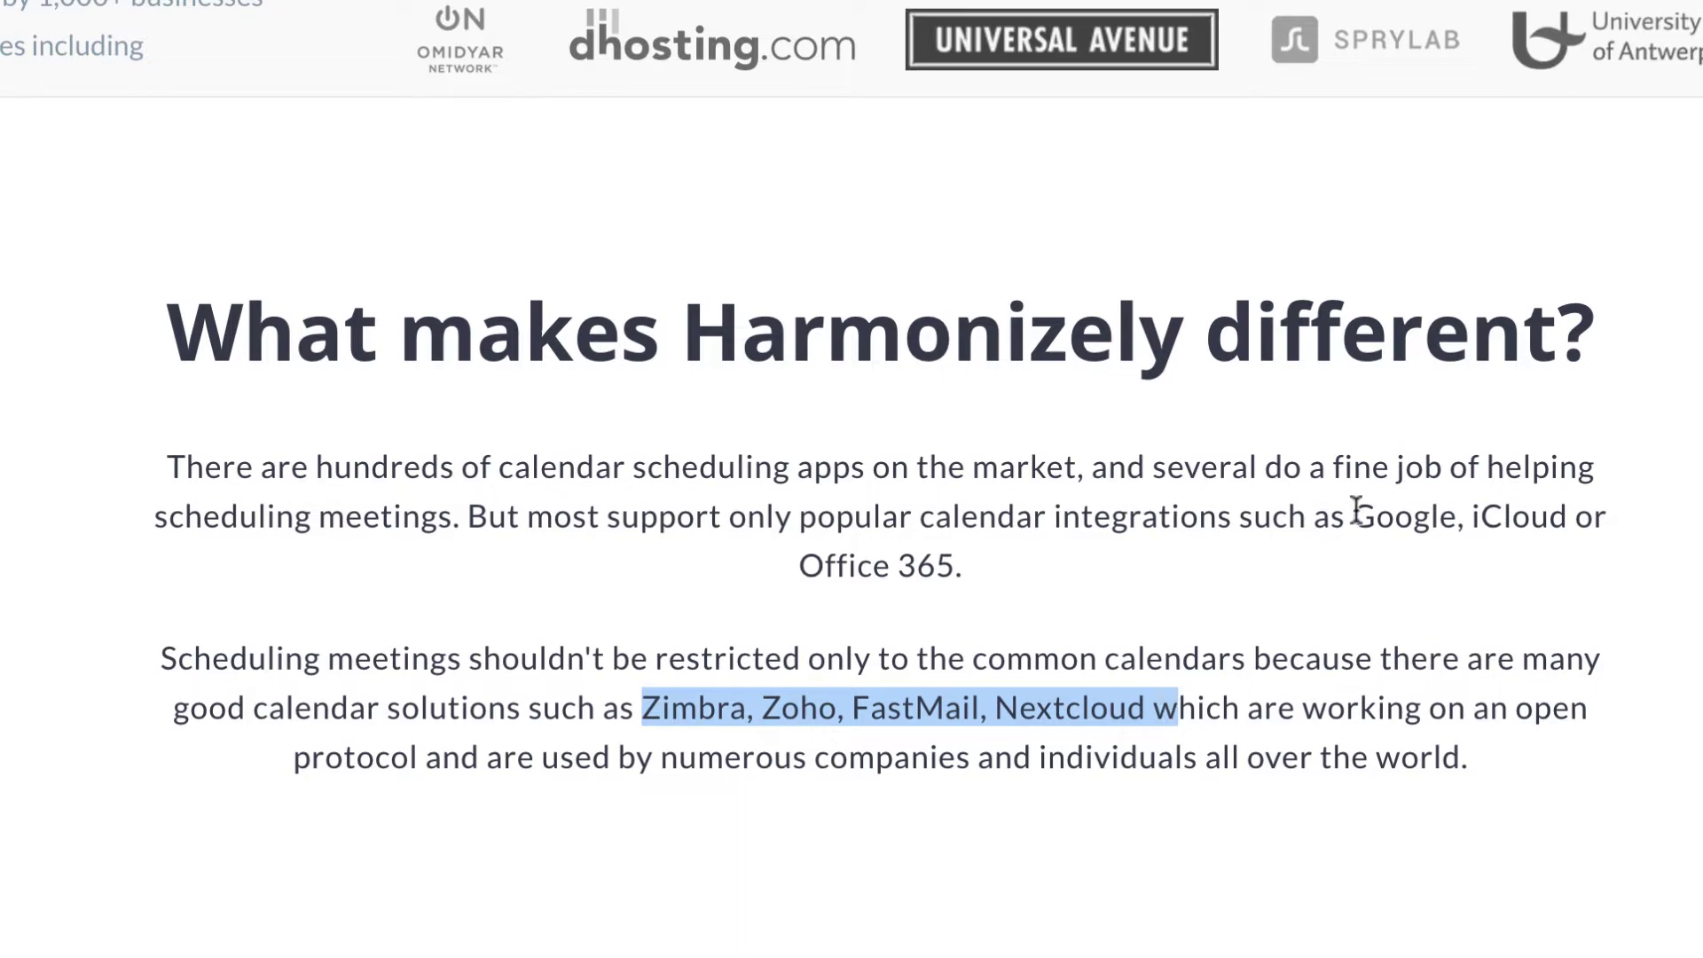
{"action": "left_click_drag", "start_coordinate": [1354, 510], "coordinate": [1390, 571]}
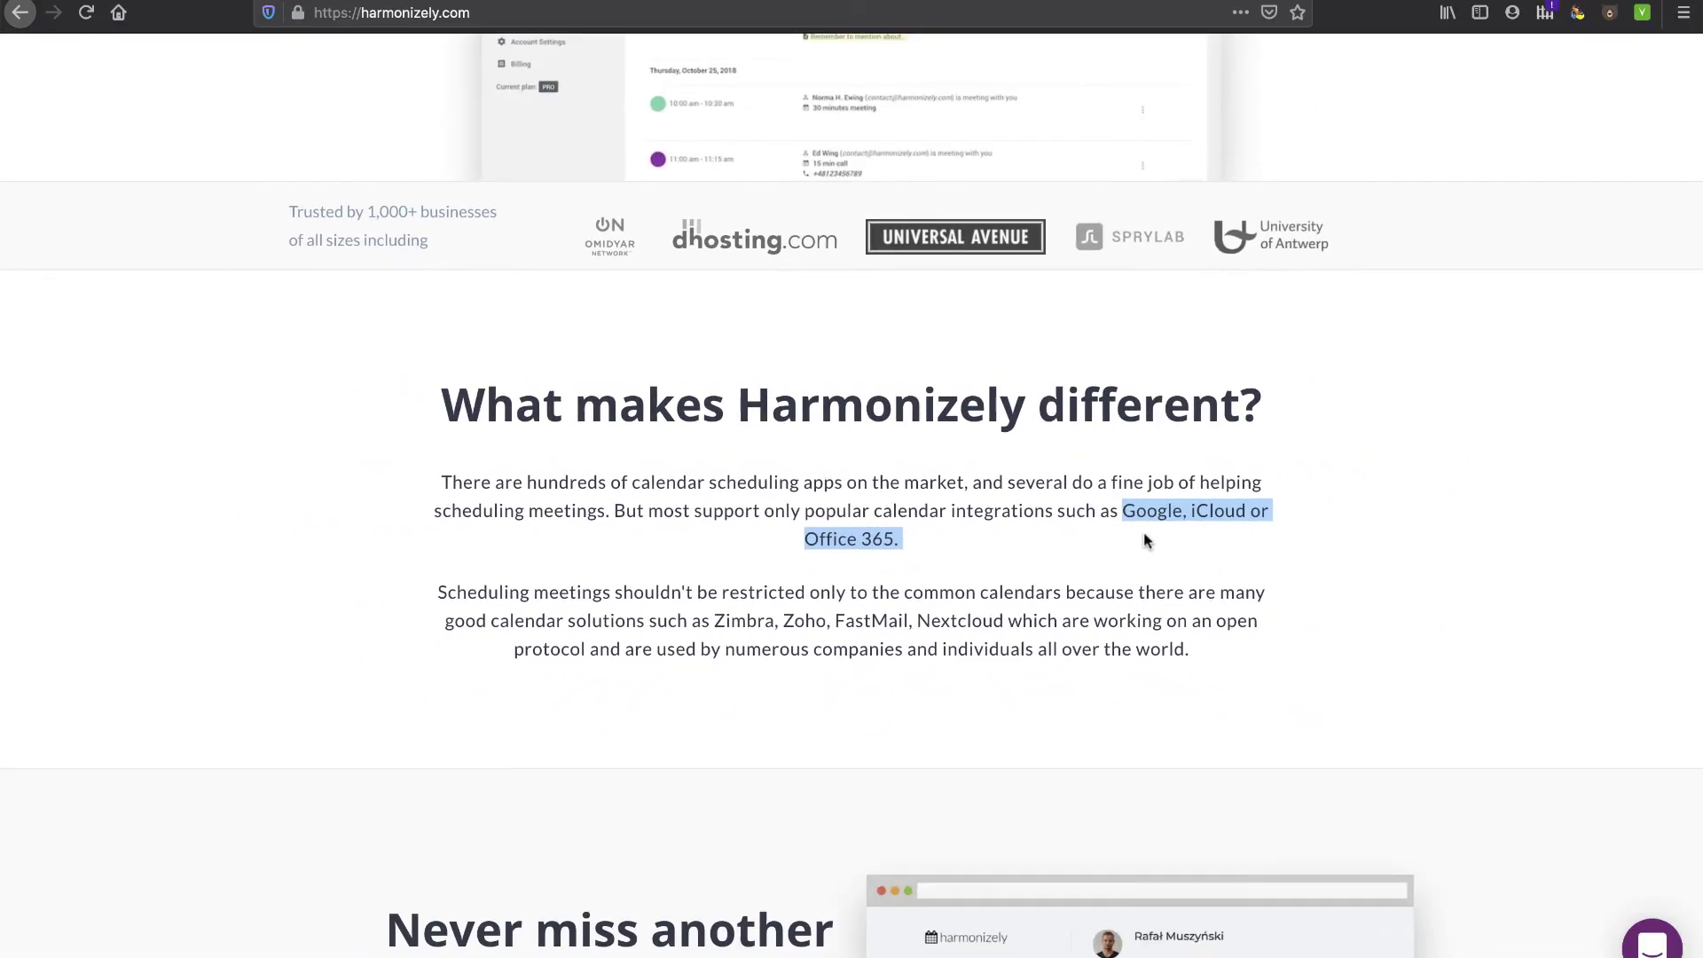
{"action": "scroll", "coordinate": [1144, 540], "scroll_direction": "down", "scroll_amount": 5}
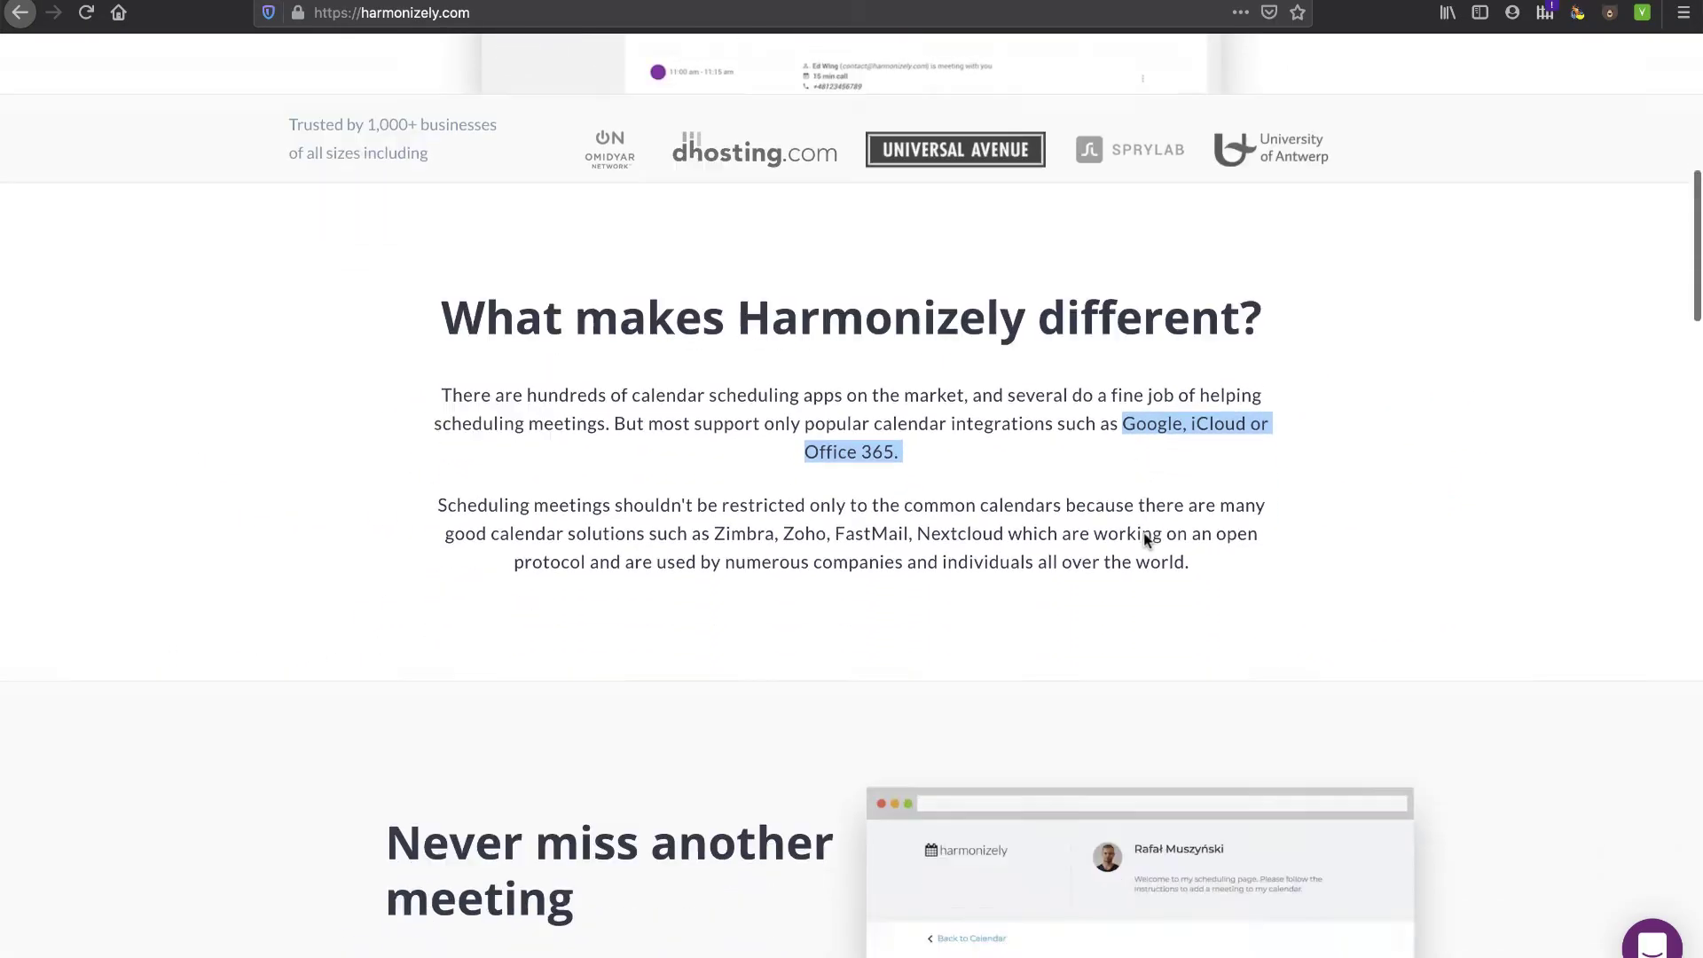
{"action": "scroll", "coordinate": [1144, 539], "scroll_direction": "down", "scroll_amount": 6}
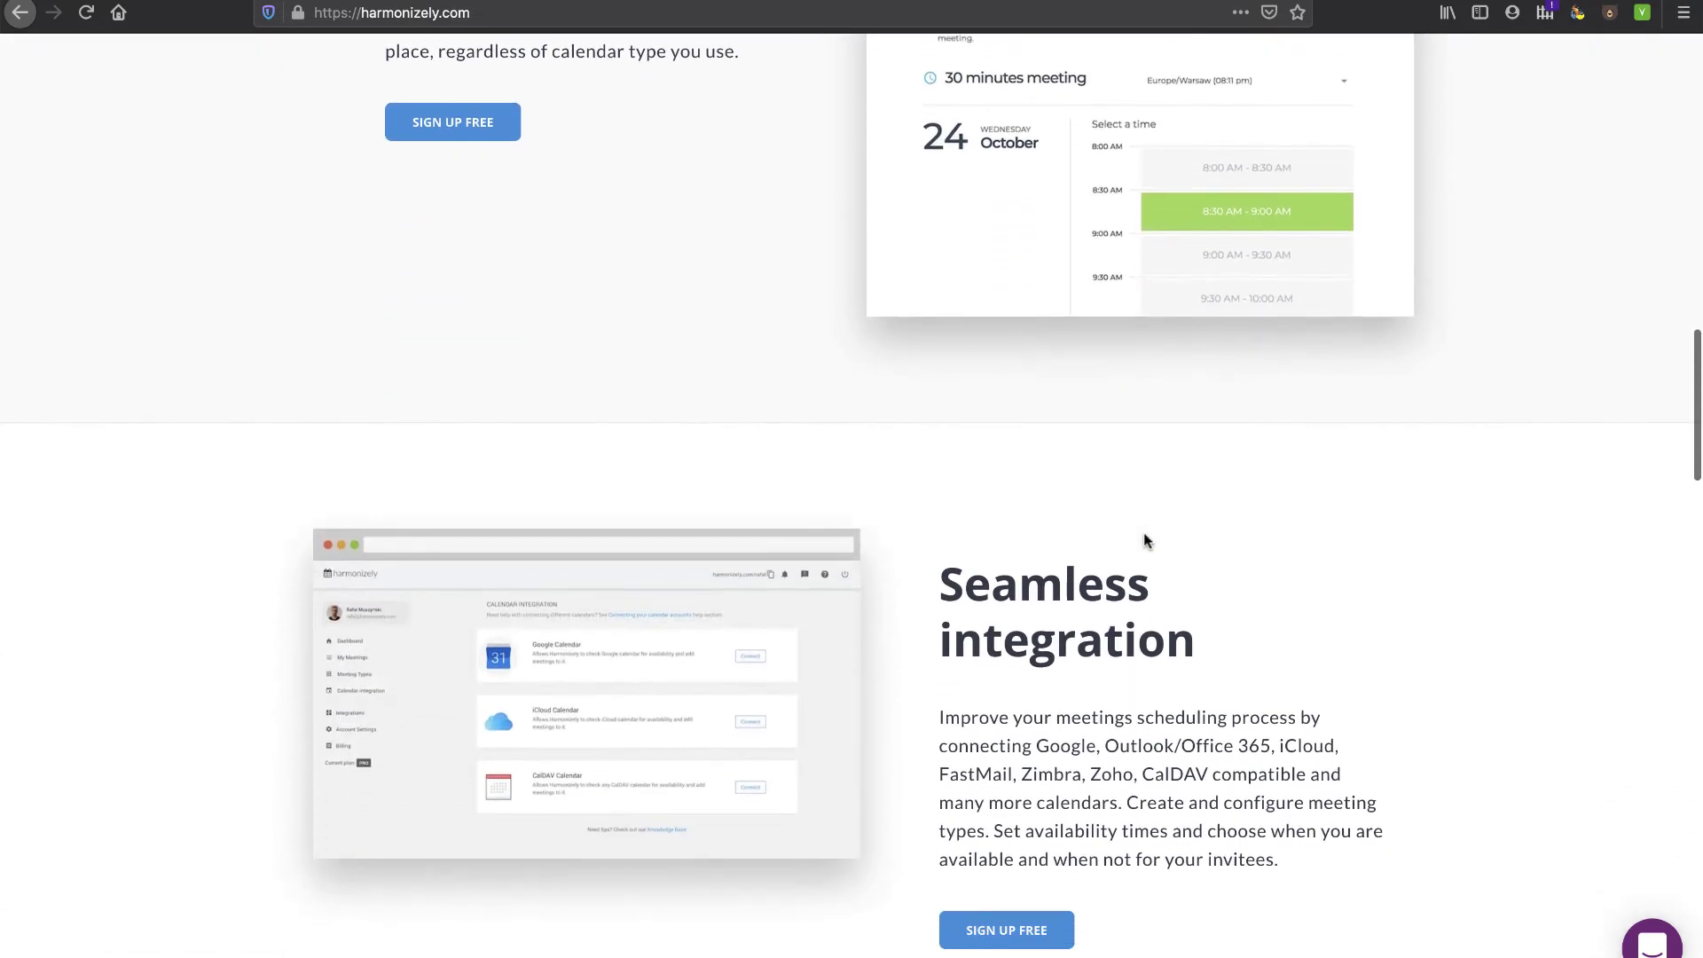
{"action": "scroll", "coordinate": [1084, 633], "scroll_direction": "down", "scroll_amount": 2}
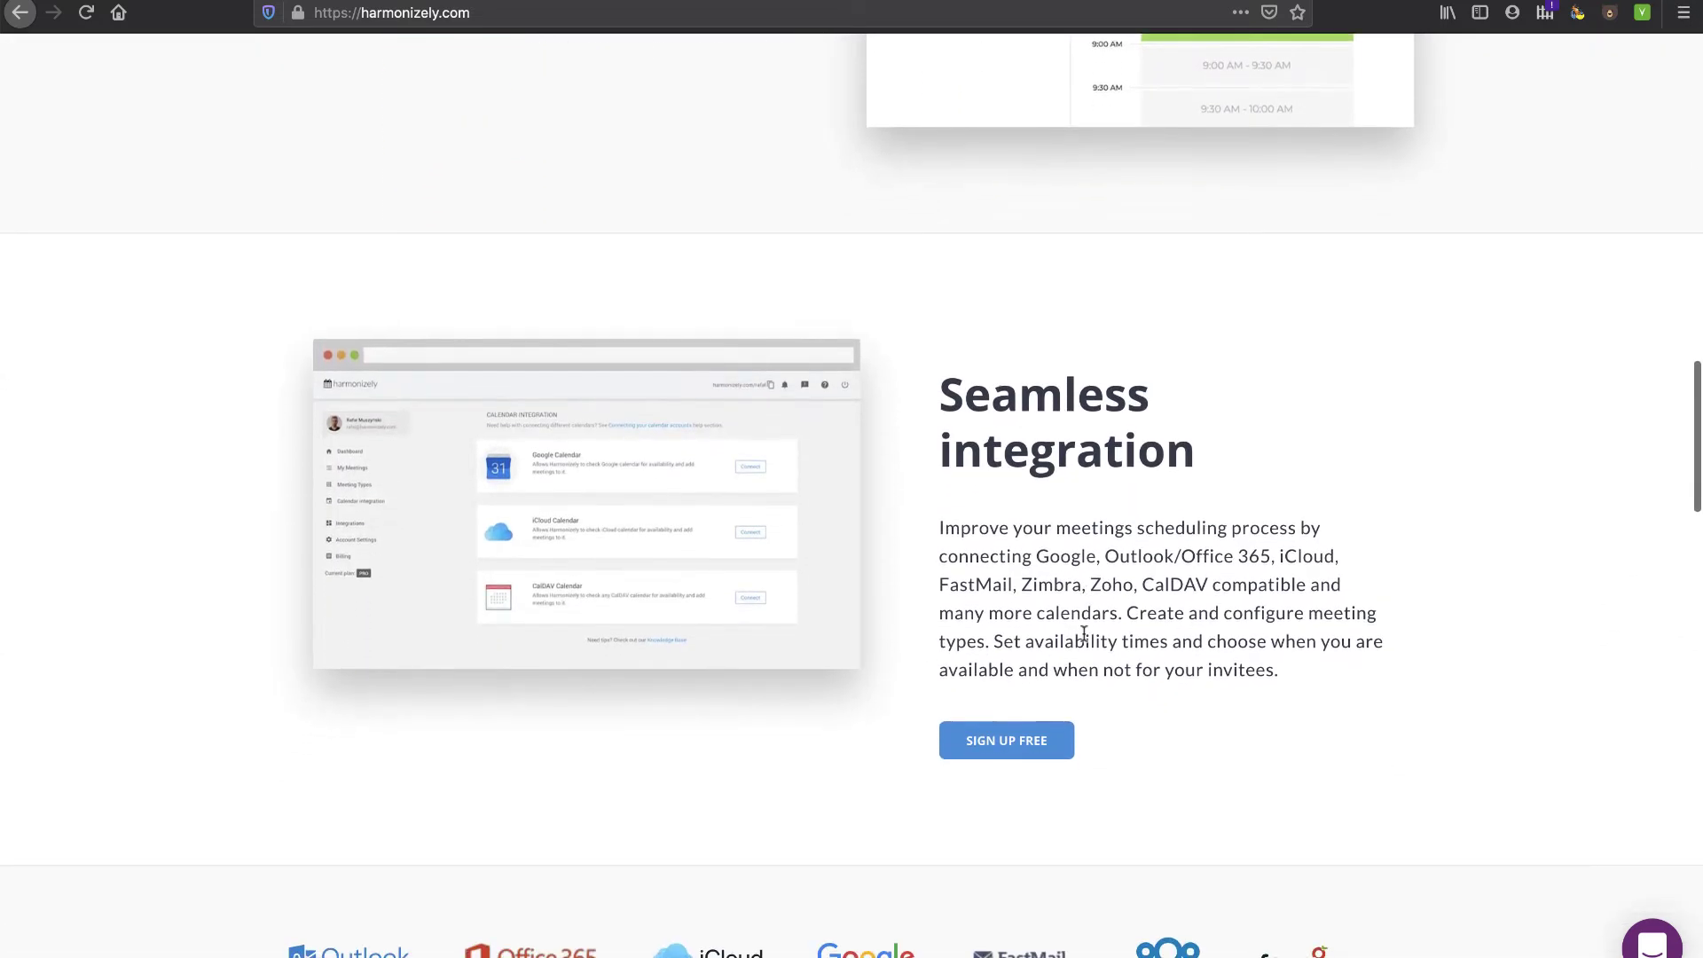
{"action": "scroll", "coordinate": [1078, 628], "scroll_direction": "down", "scroll_amount": 5}
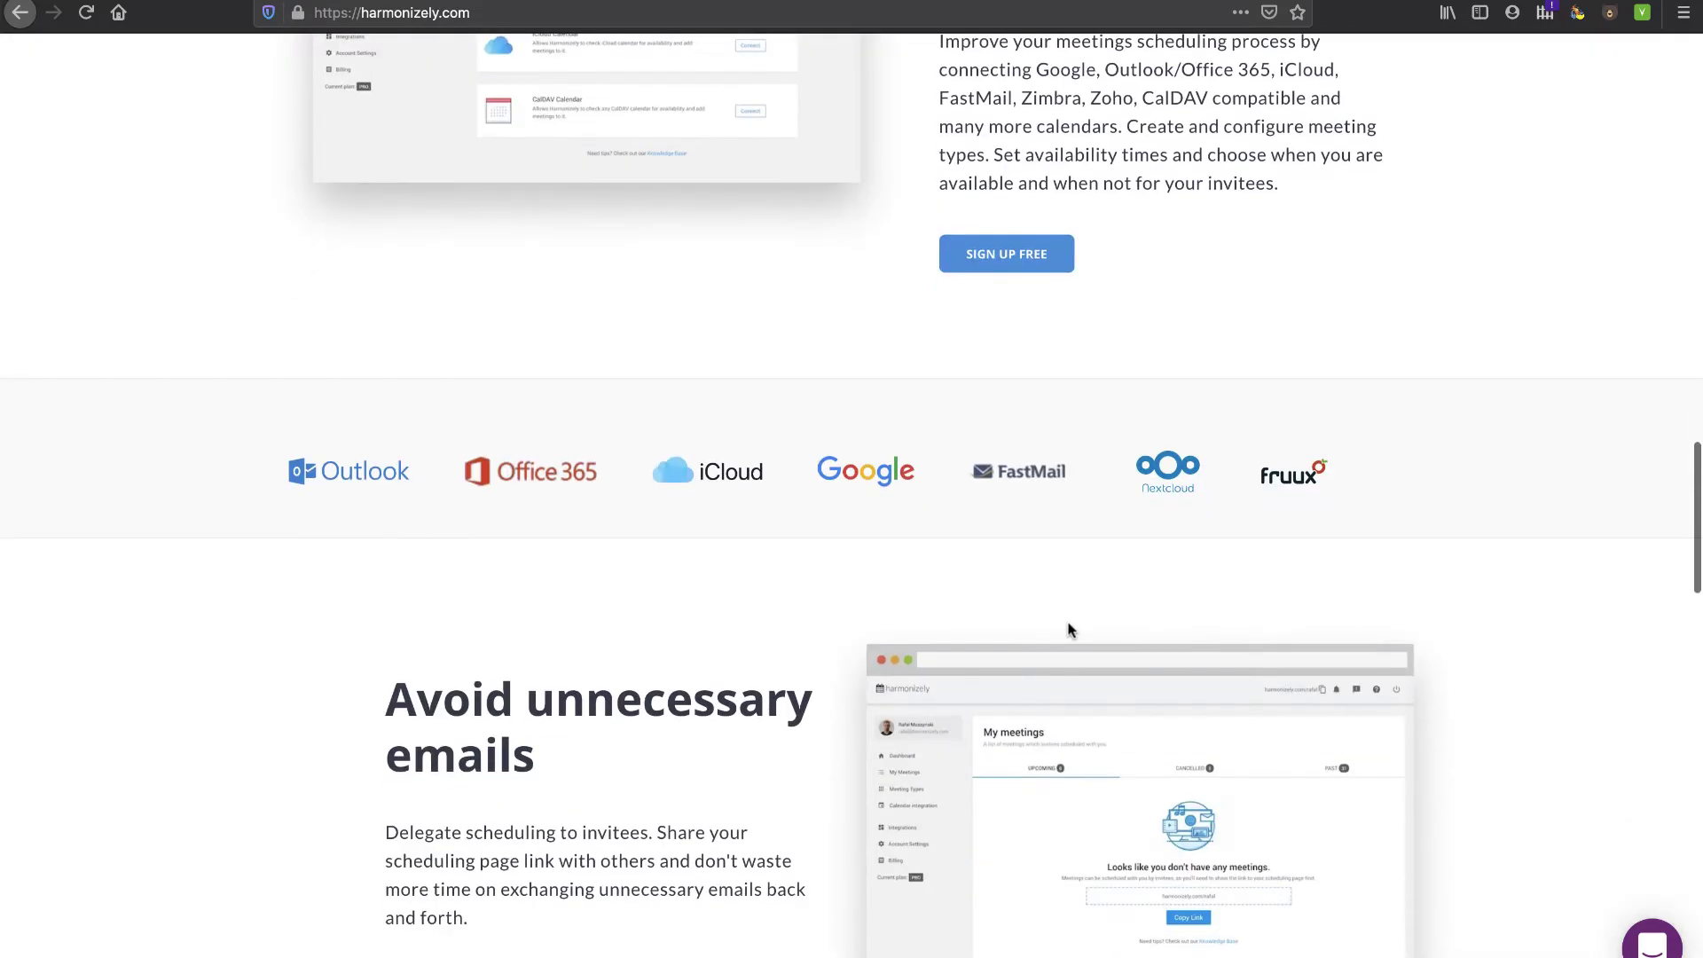
{"action": "scroll", "coordinate": [1068, 627], "scroll_direction": "down", "scroll_amount": 5}
{"action": "scroll", "coordinate": [878, 275], "scroll_direction": "up", "scroll_amount": 20}
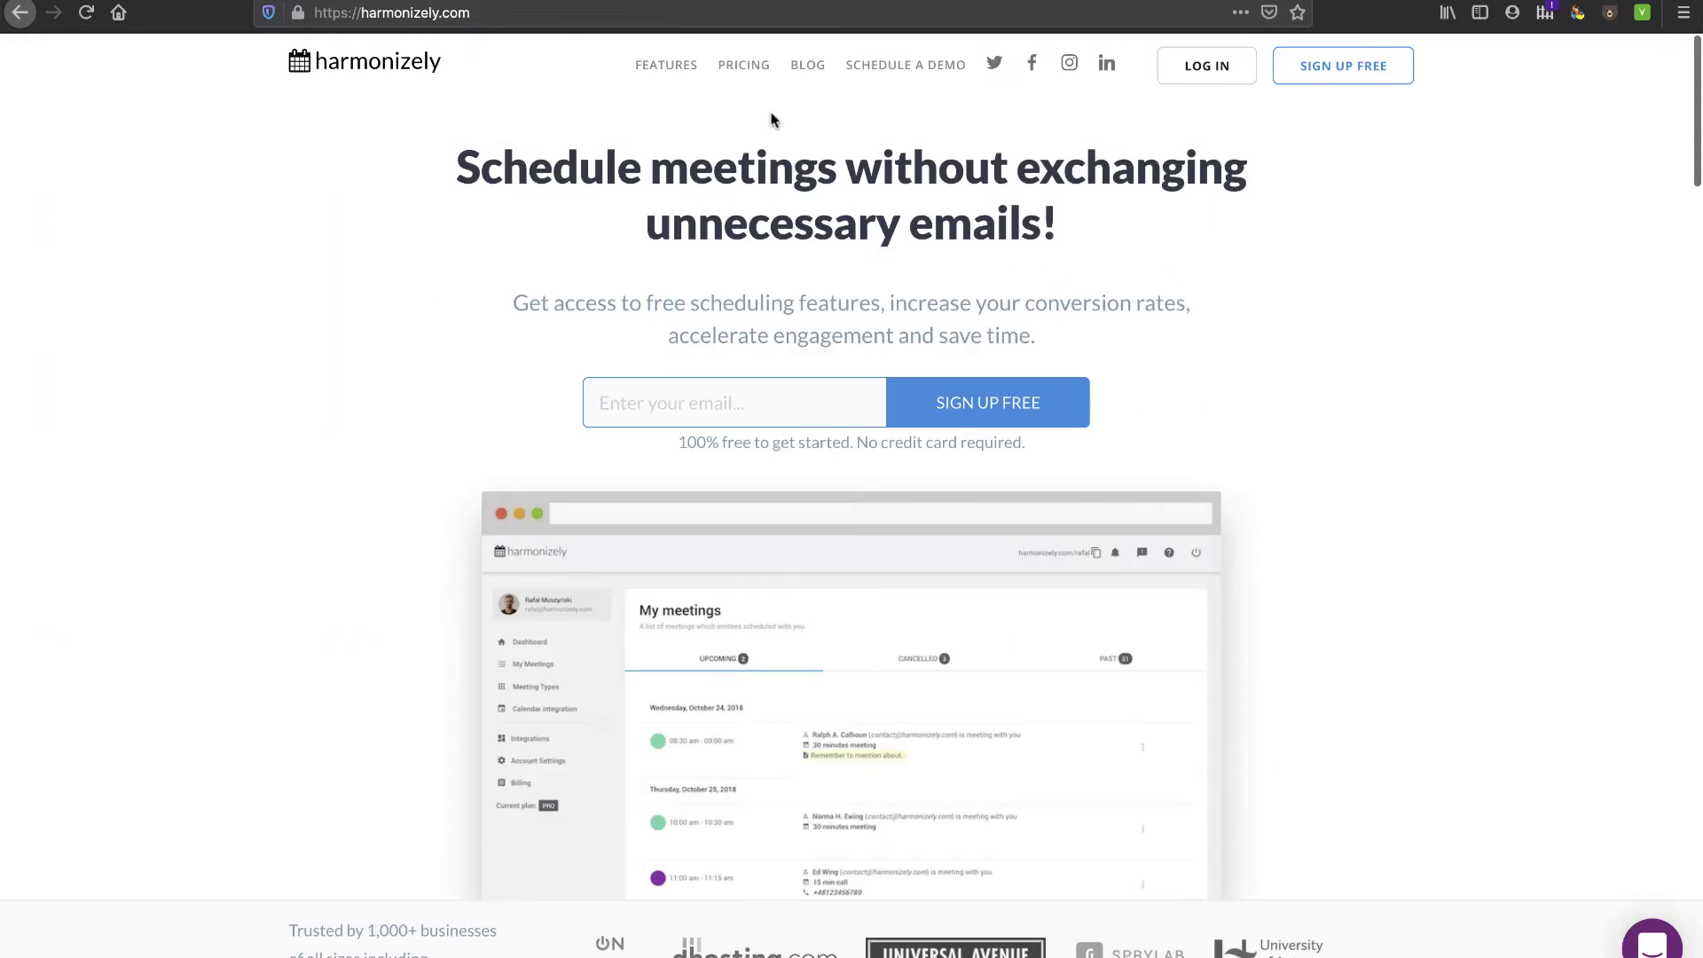
- Open the Features page and browse the feature cards, including the Zapier integration description
{"action": "left_click", "coordinate": [687, 66]}
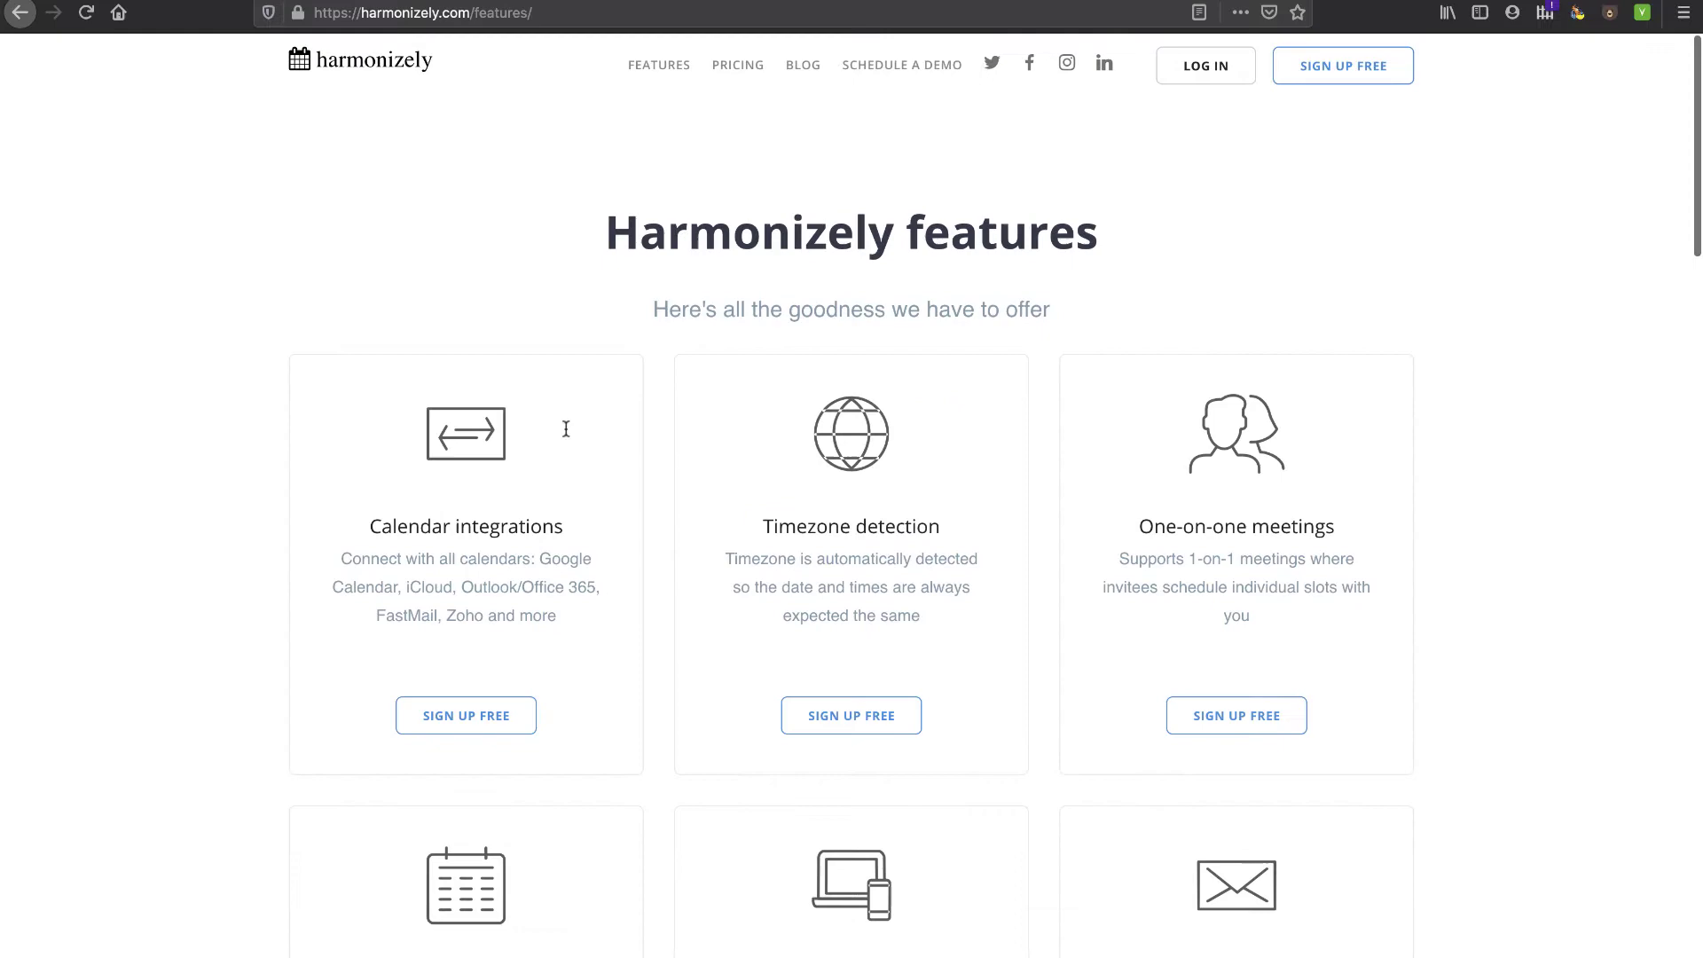
{"action": "scroll", "coordinate": [556, 557], "scroll_direction": "down", "scroll_amount": 1}
{"action": "scroll", "coordinate": [556, 557], "scroll_direction": "down", "scroll_amount": 9}
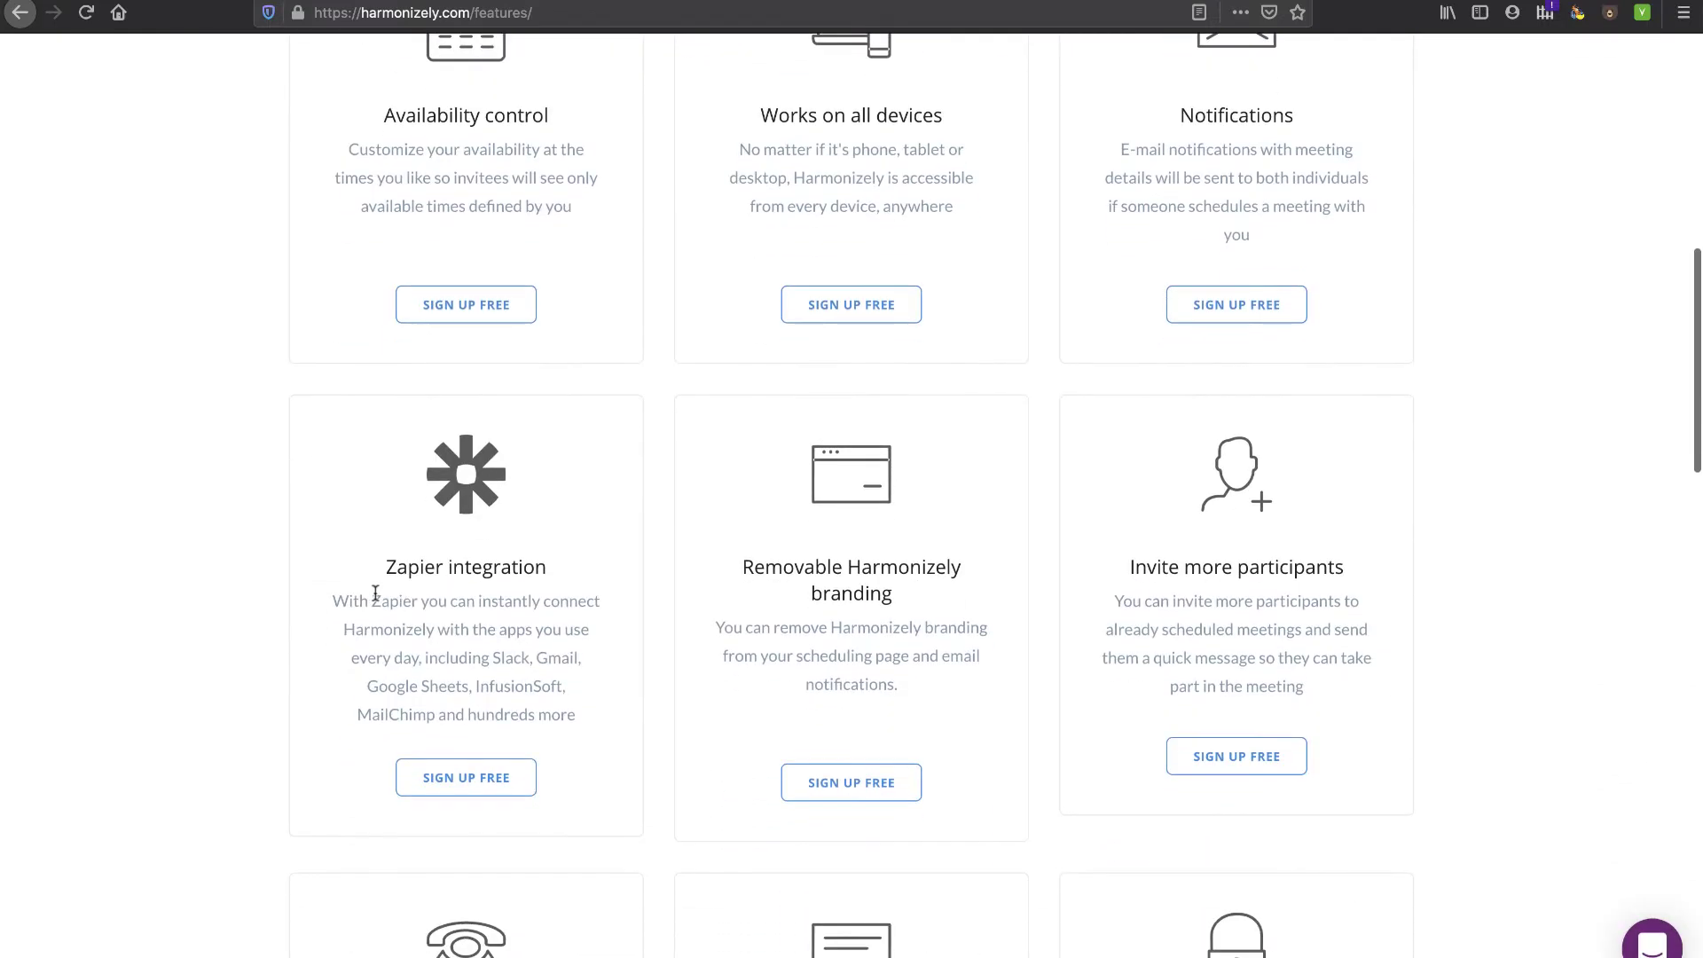
{"action": "left_click_drag", "start_coordinate": [351, 604], "coordinate": [532, 631]}
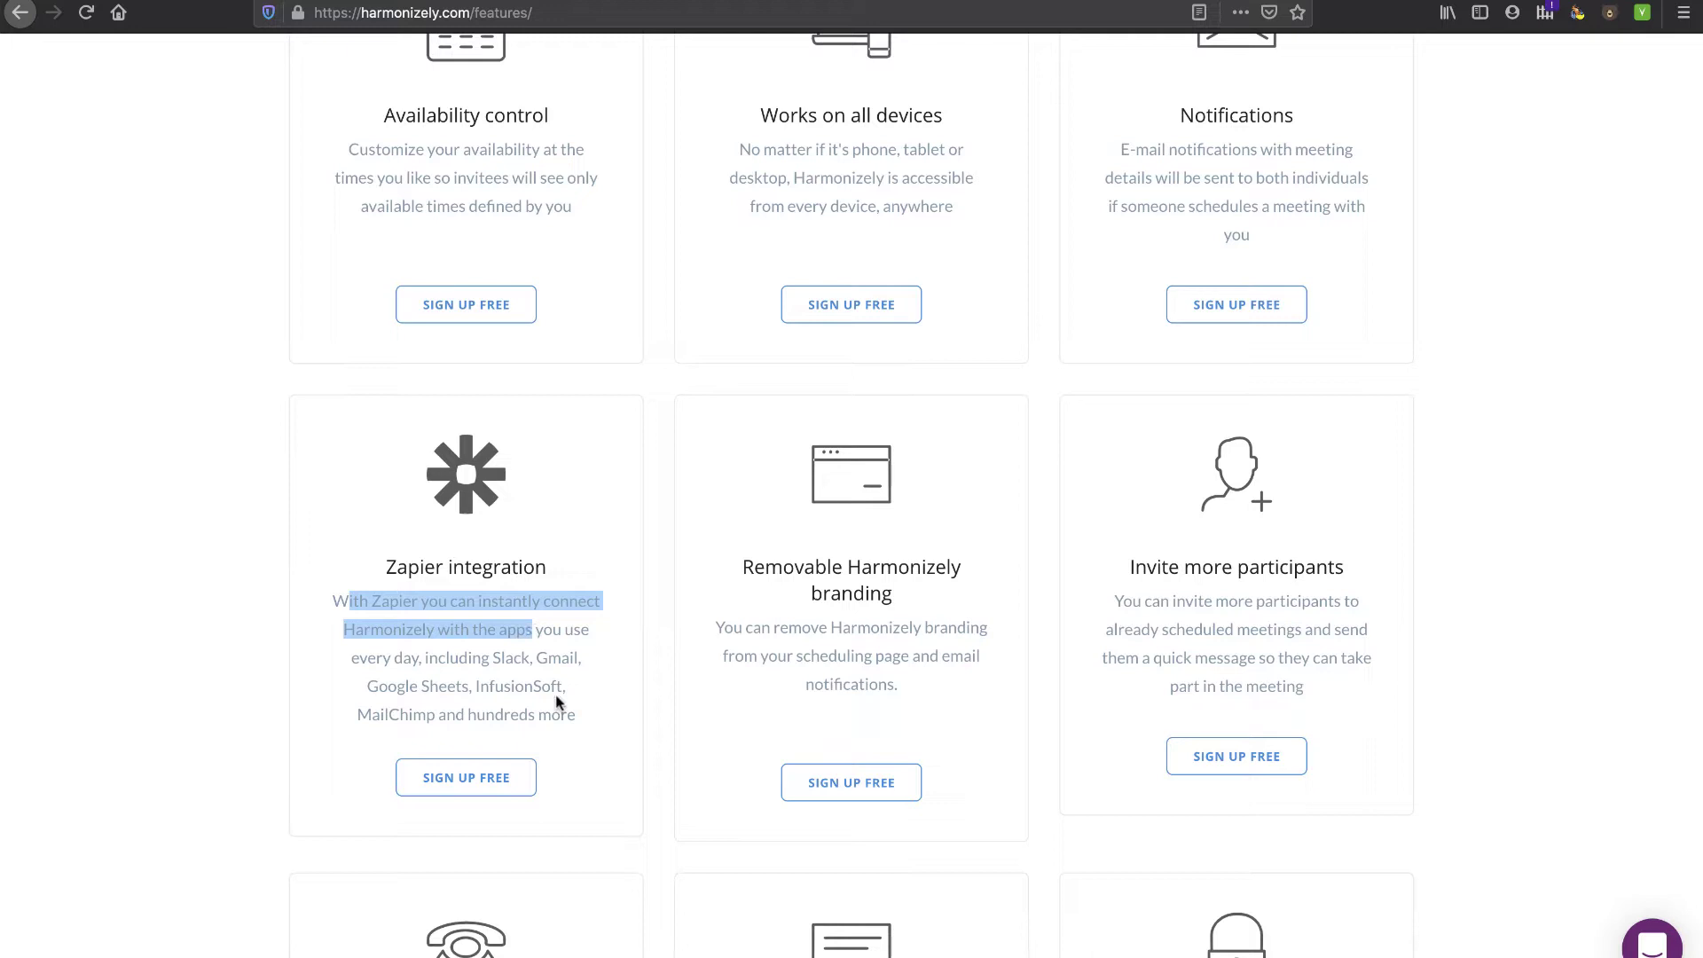
{"action": "scroll", "coordinate": [556, 697], "scroll_direction": "down", "scroll_amount": 3}
{"action": "scroll", "coordinate": [555, 694], "scroll_direction": "down", "scroll_amount": 2}
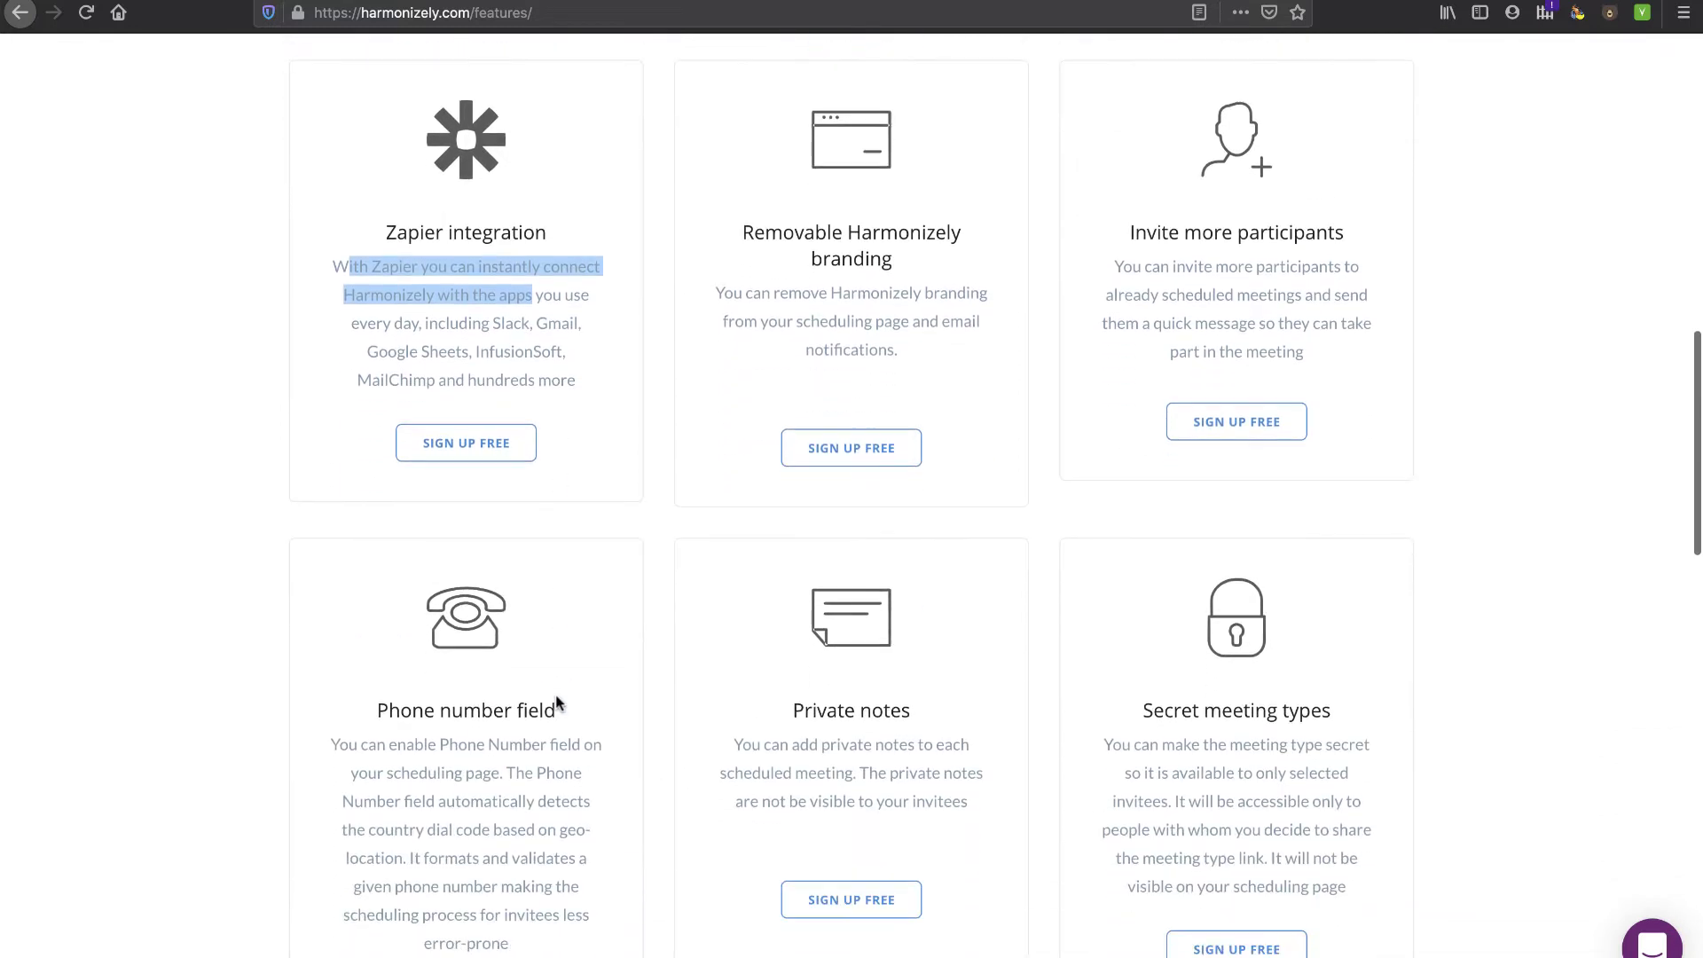
{"action": "scroll", "coordinate": [555, 694], "scroll_direction": "down", "scroll_amount": 4}
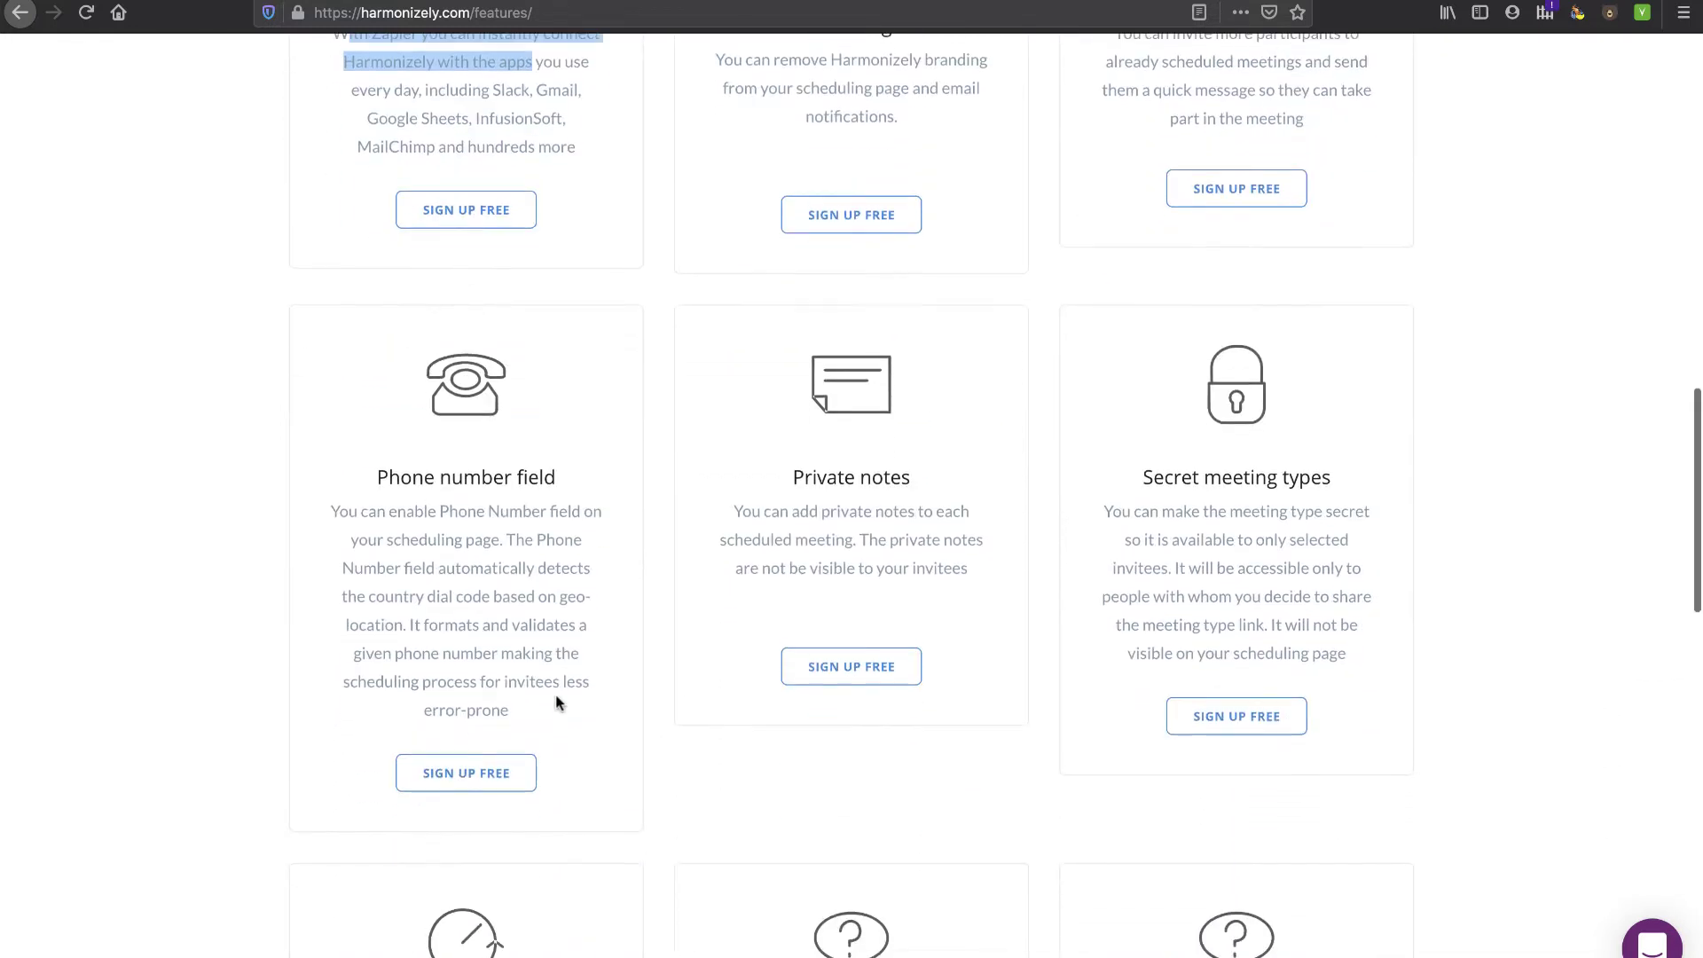
{"action": "scroll", "coordinate": [555, 694], "scroll_direction": "down", "scroll_amount": 4}
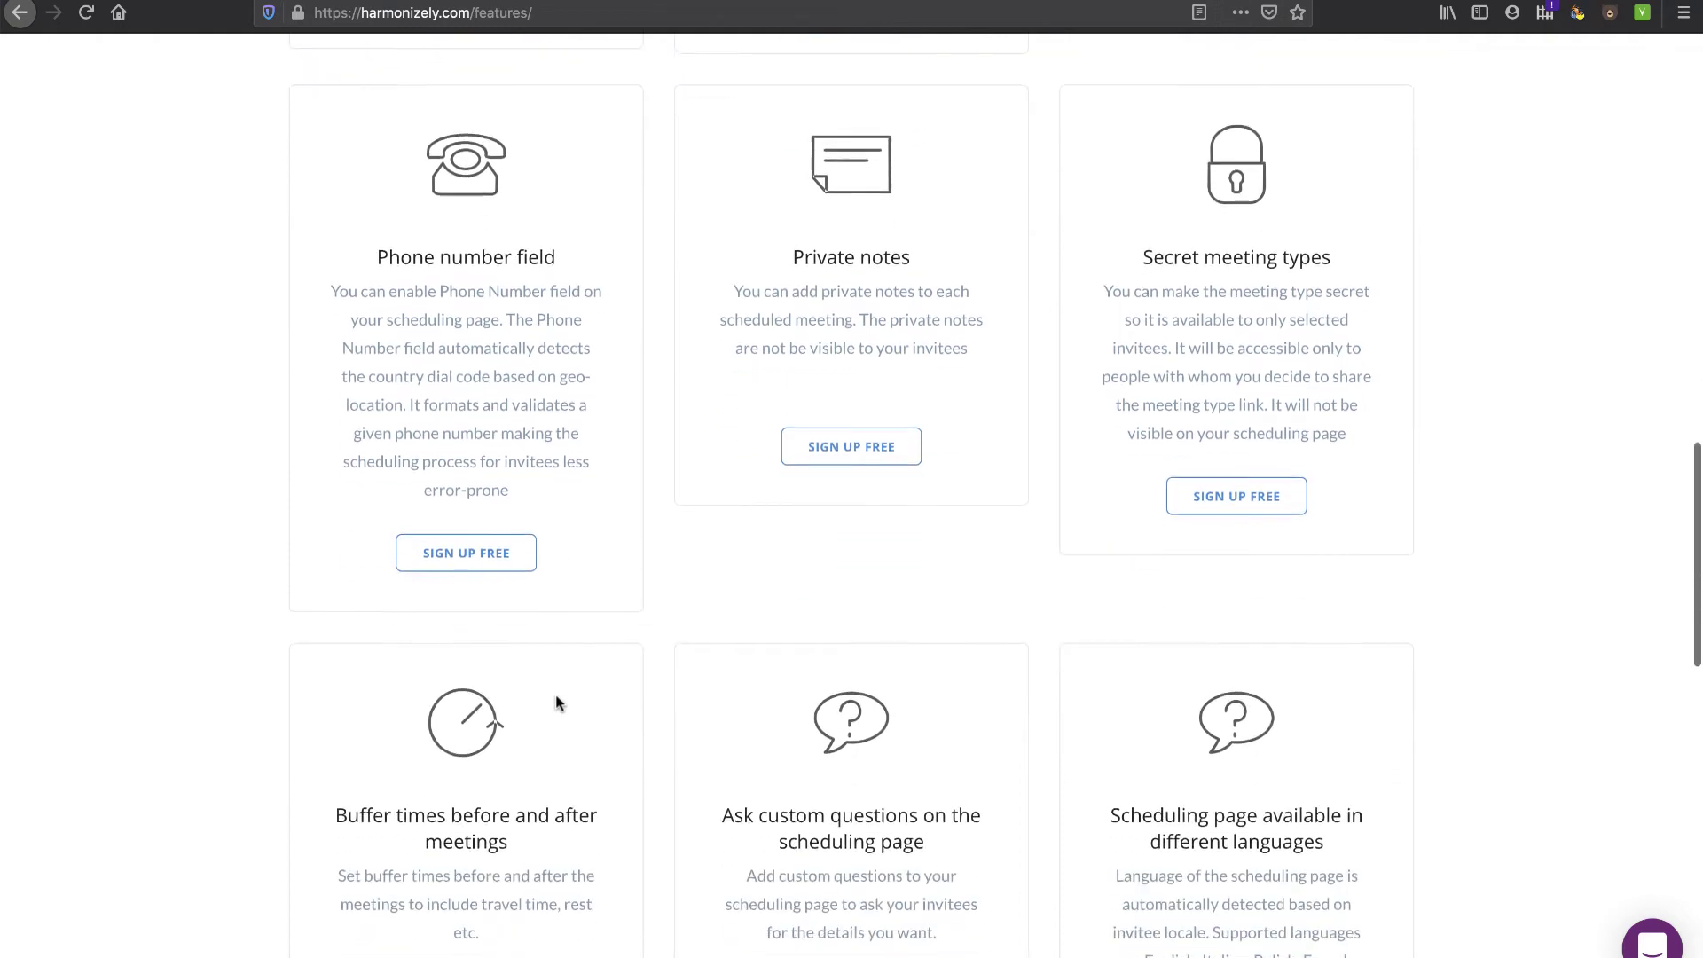
{"action": "scroll", "coordinate": [557, 696], "scroll_direction": "up", "scroll_amount": 20}
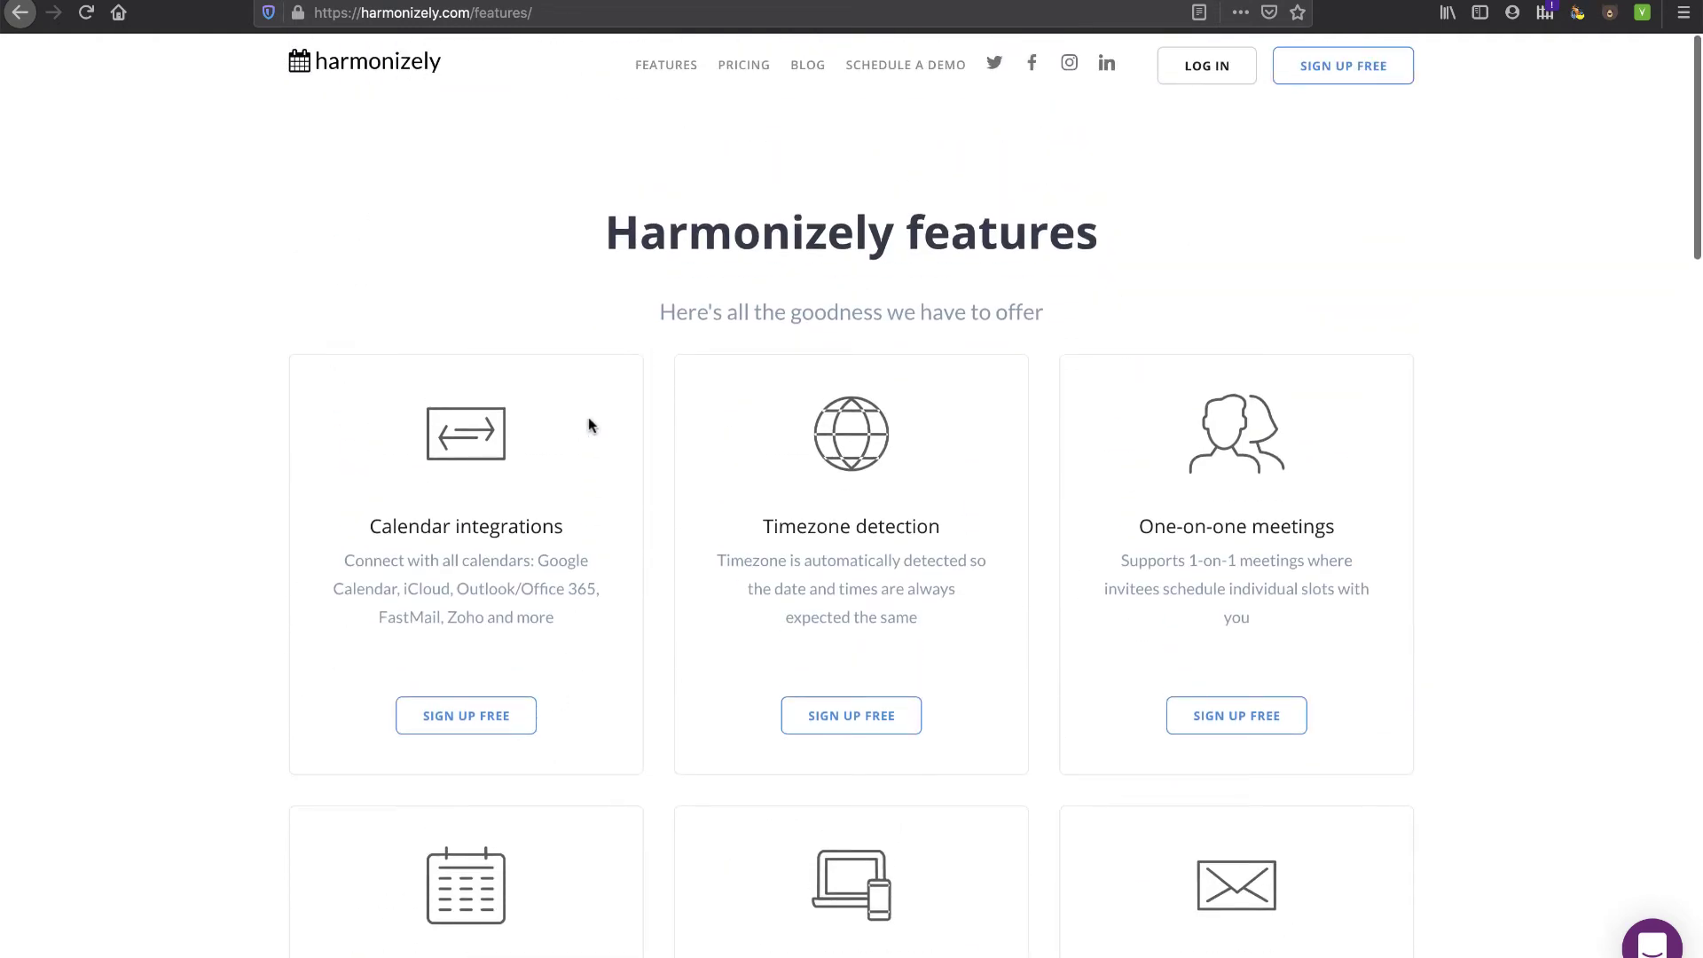
{"action": "left_click", "coordinate": [745, 65]}
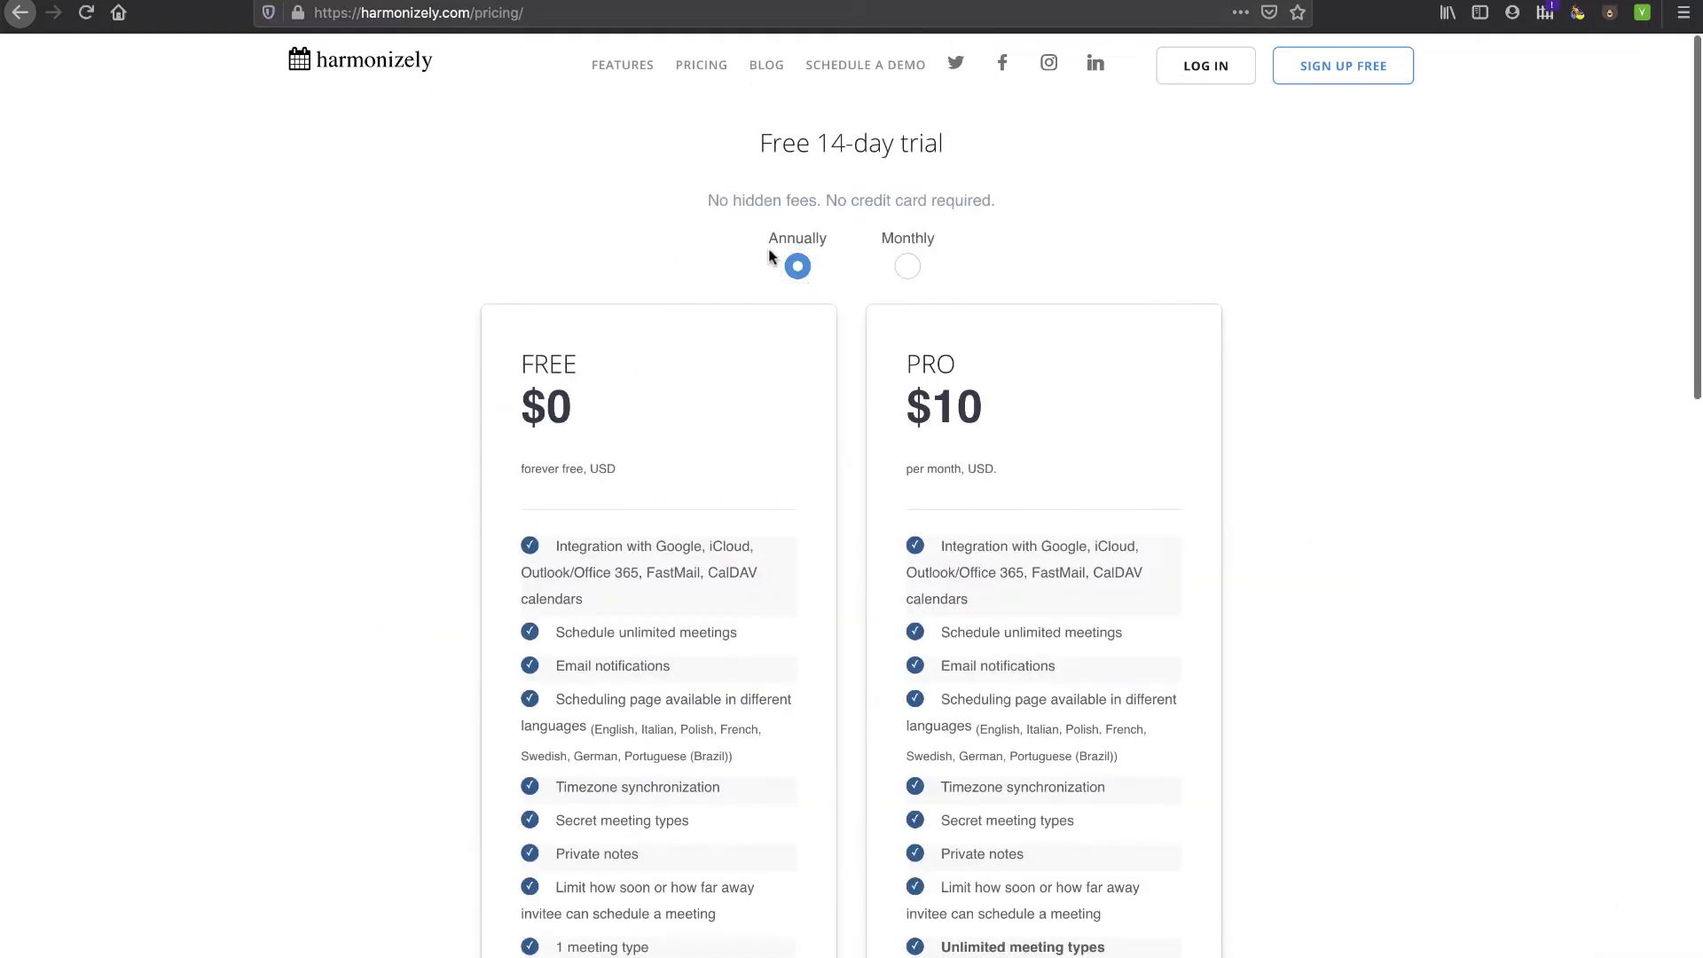
{"action": "scroll", "coordinate": [1105, 334], "scroll_direction": "down", "scroll_amount": 3}
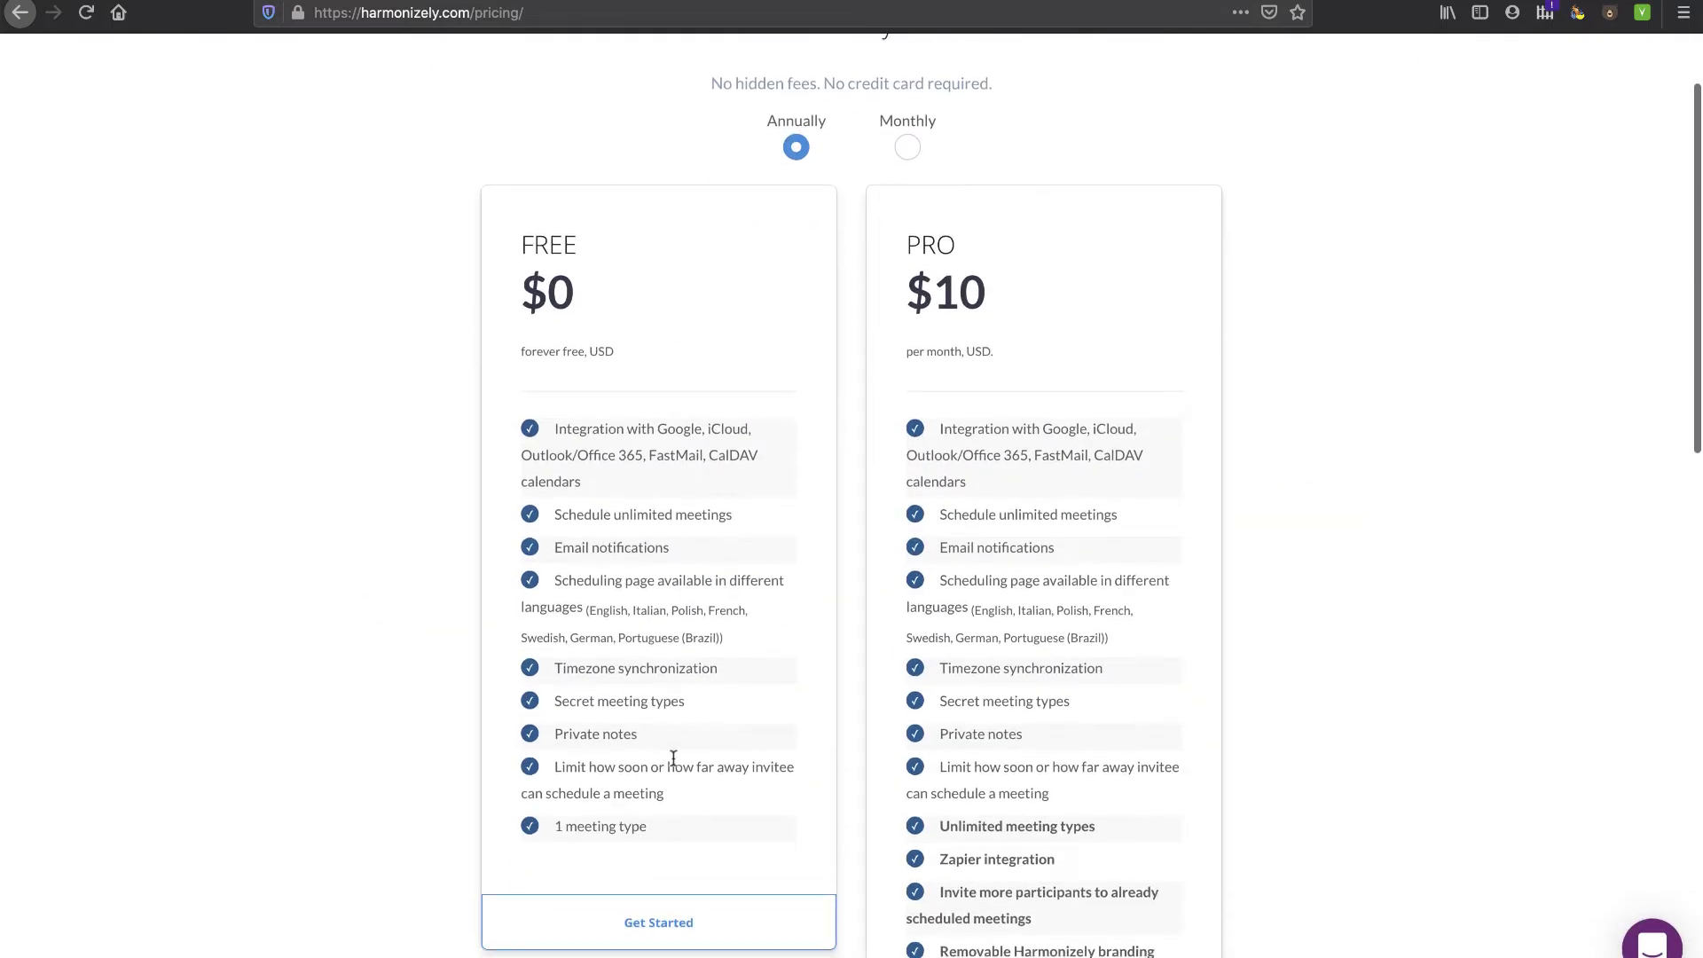
{"action": "scroll", "coordinate": [675, 760], "scroll_direction": "down", "scroll_amount": 1}
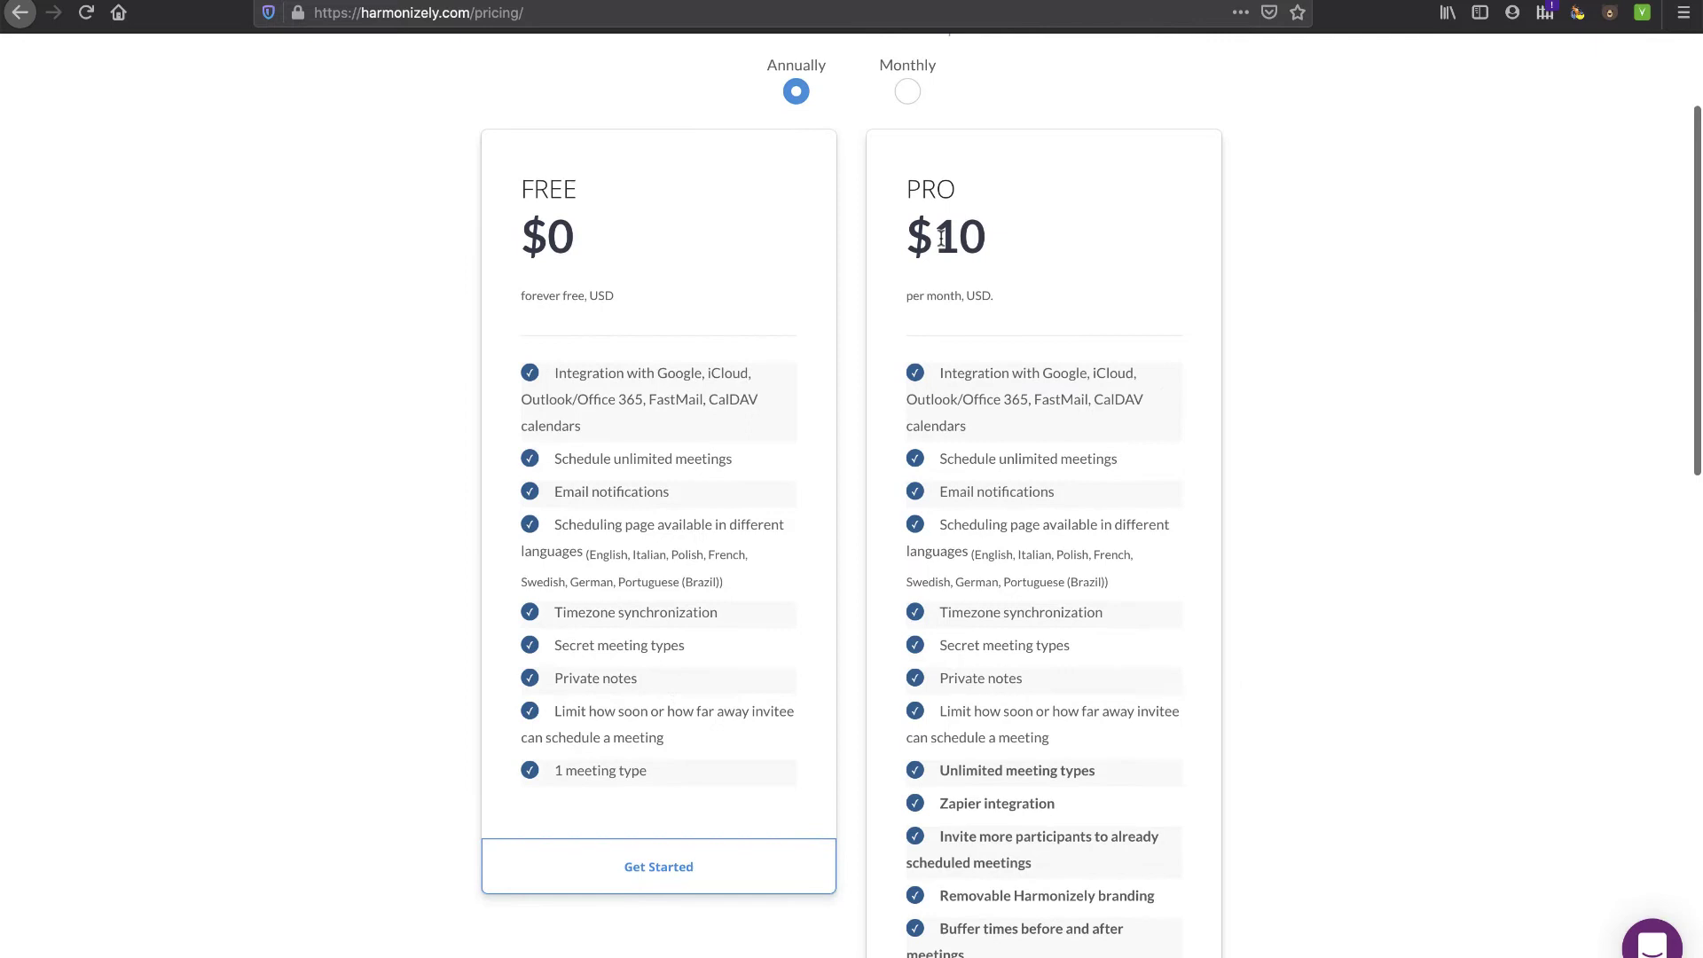
{"action": "left_click_drag", "start_coordinate": [939, 234], "coordinate": [1002, 244]}
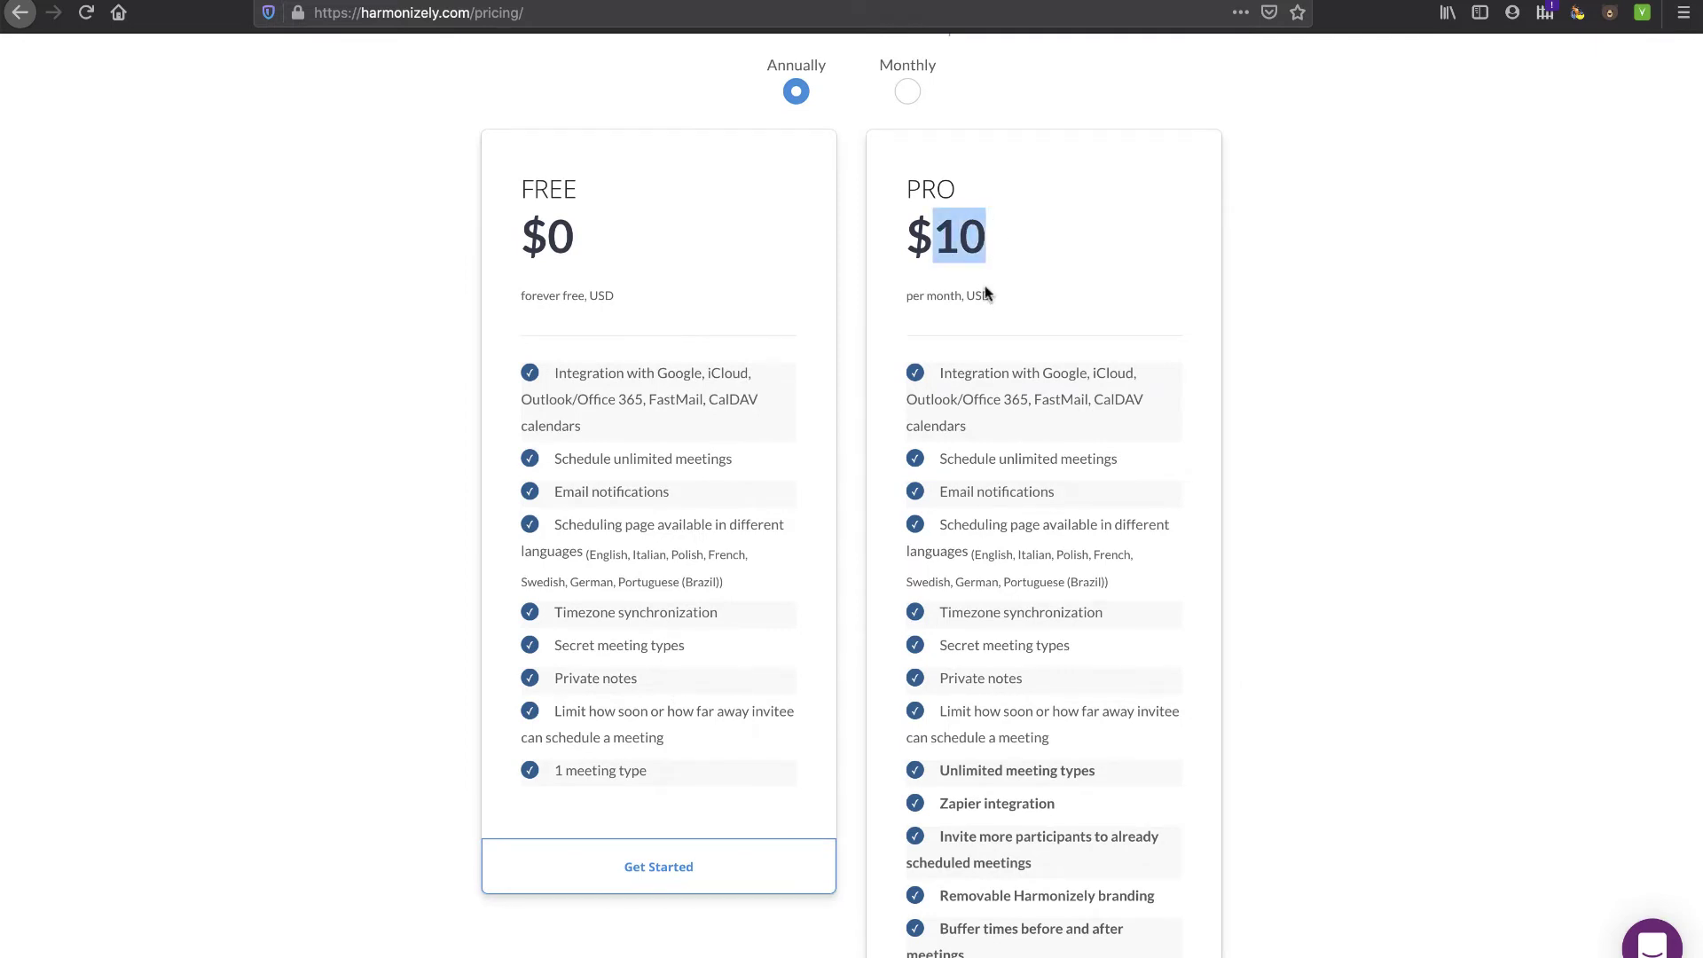
{"action": "scroll", "coordinate": [1140, 317], "scroll_direction": "down", "scroll_amount": 4}
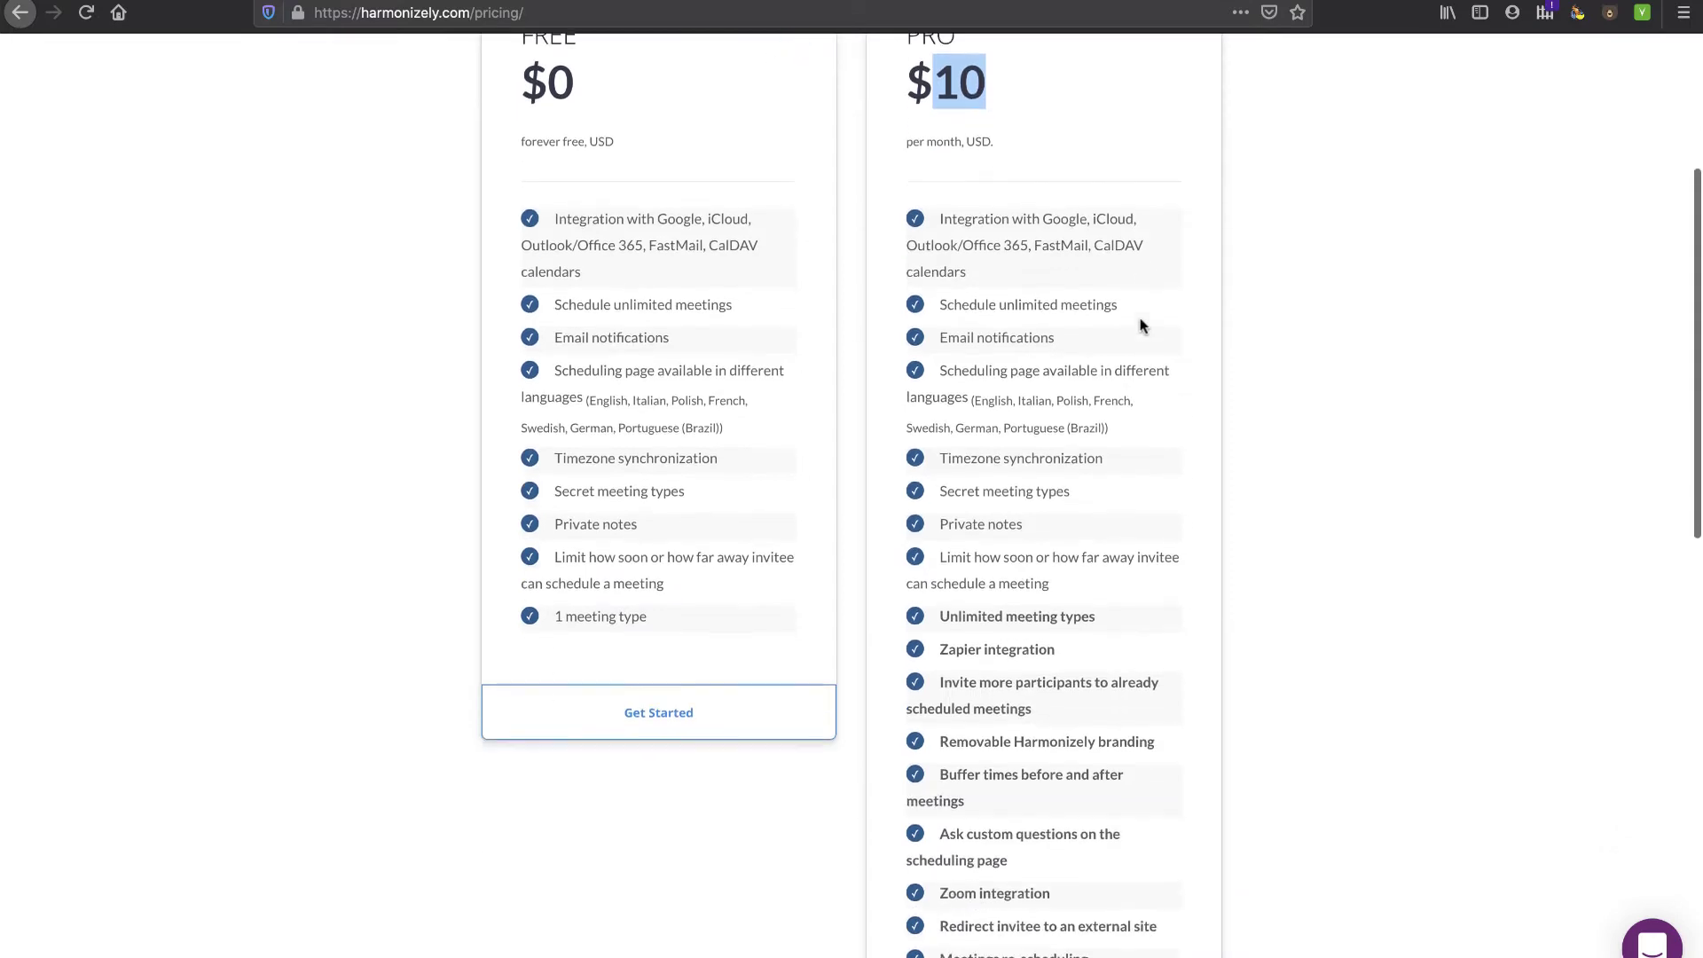
{"action": "scroll", "coordinate": [1141, 317], "scroll_direction": "down", "scroll_amount": 2}
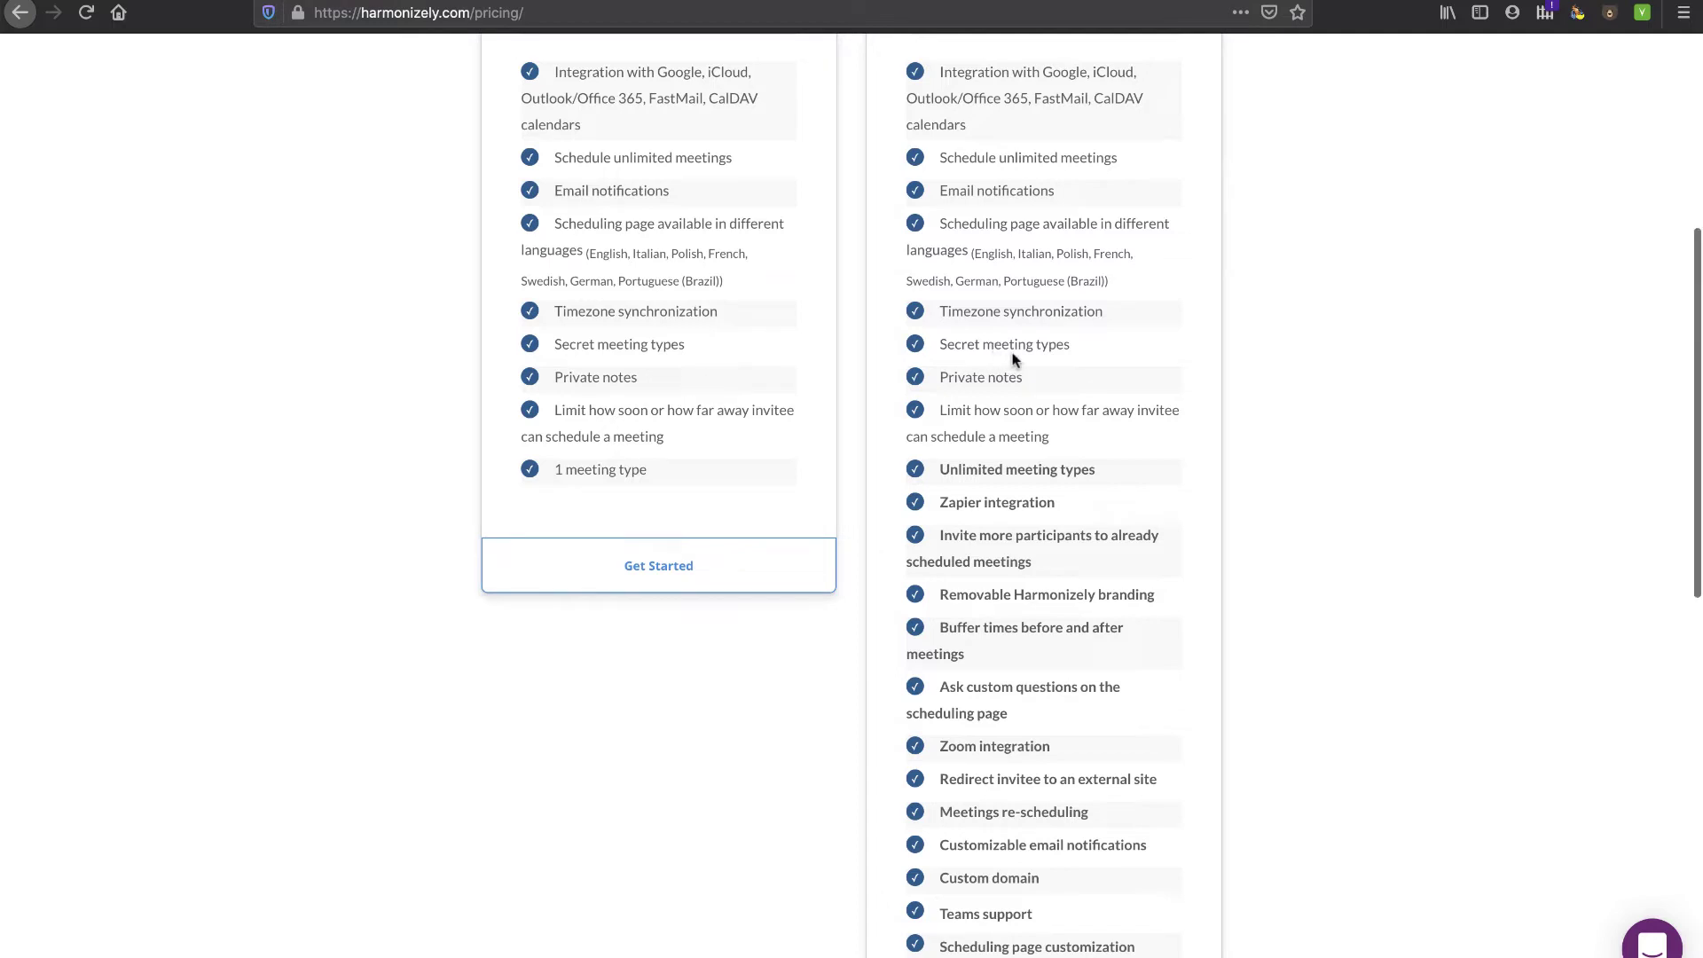
{"action": "scroll", "coordinate": [1012, 355], "scroll_direction": "up", "scroll_amount": 2}
{"action": "scroll", "coordinate": [1103, 449], "scroll_direction": "down", "scroll_amount": 3}
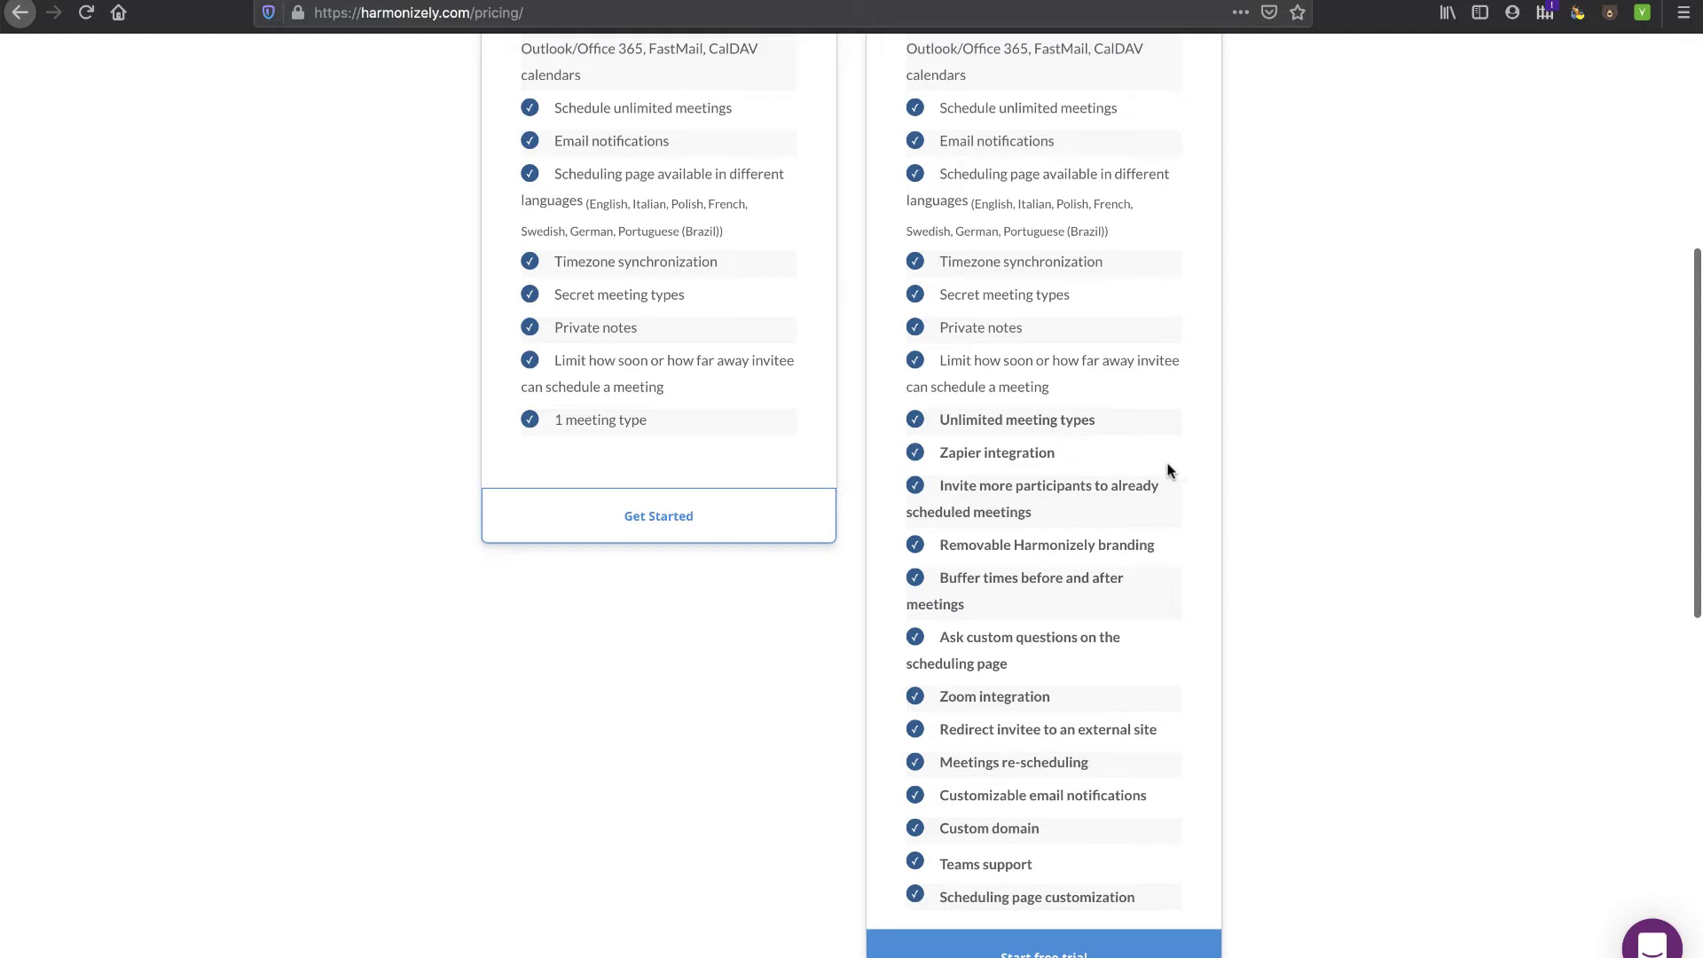
{"action": "scroll", "coordinate": [1168, 470], "scroll_direction": "down", "scroll_amount": 1}
{"action": "left_click_drag", "start_coordinate": [1041, 798], "coordinate": [934, 800]}
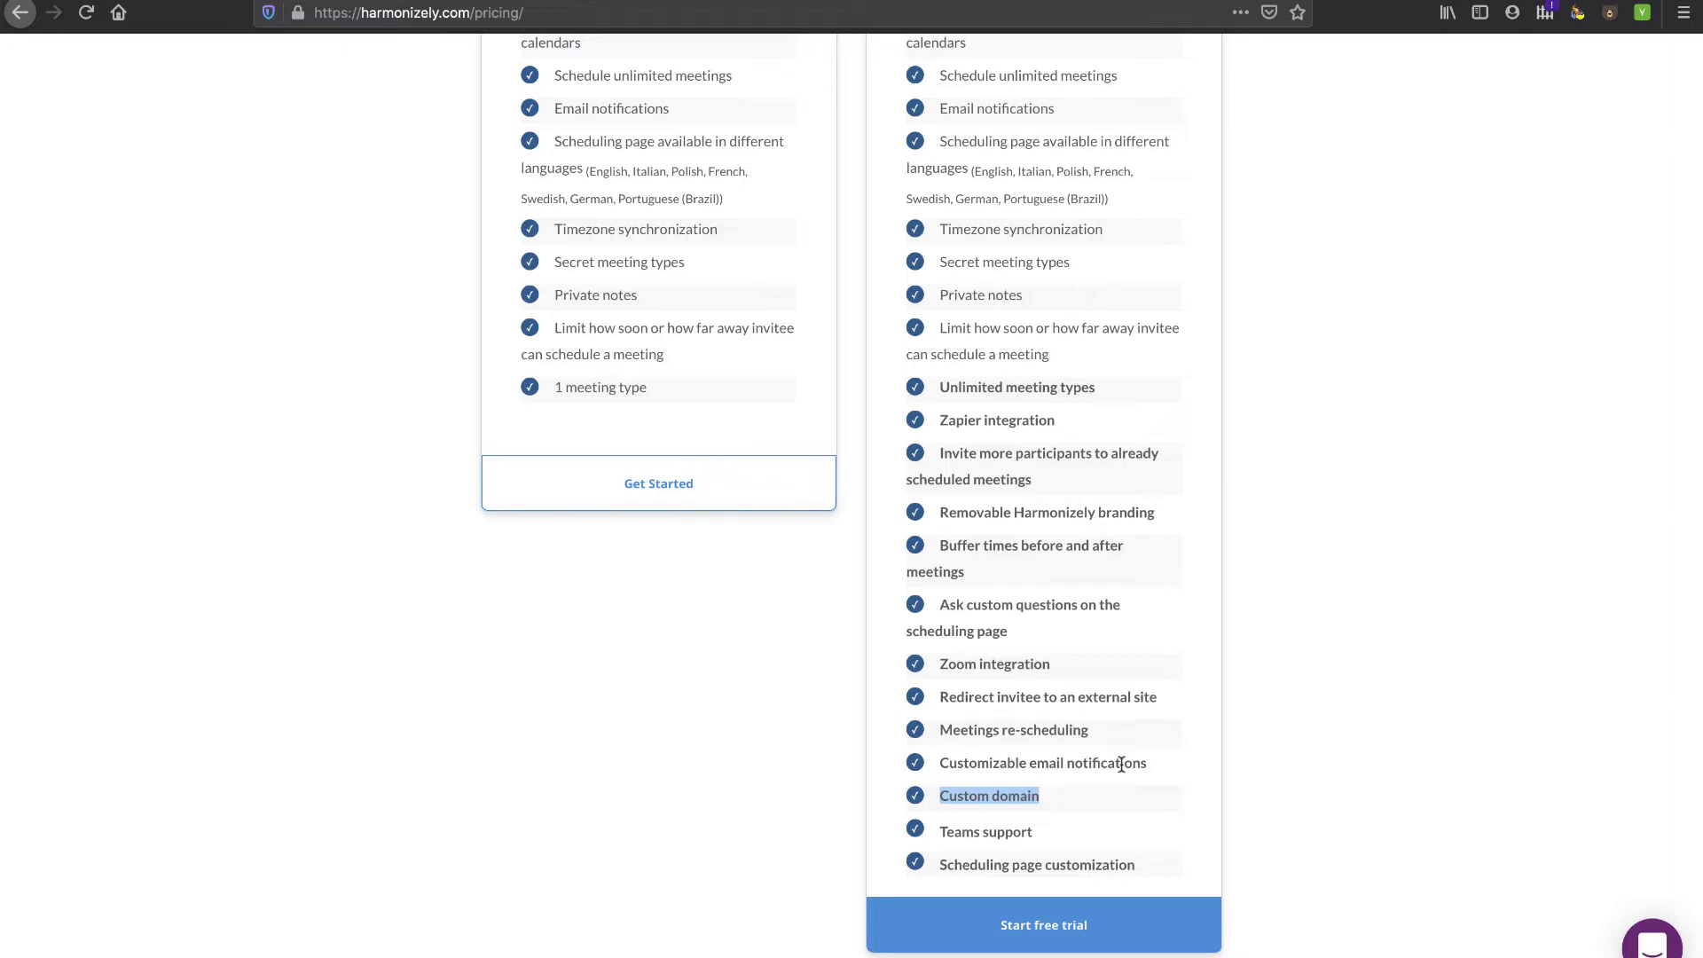
{"action": "scroll", "coordinate": [1121, 764], "scroll_direction": "up", "scroll_amount": 1}
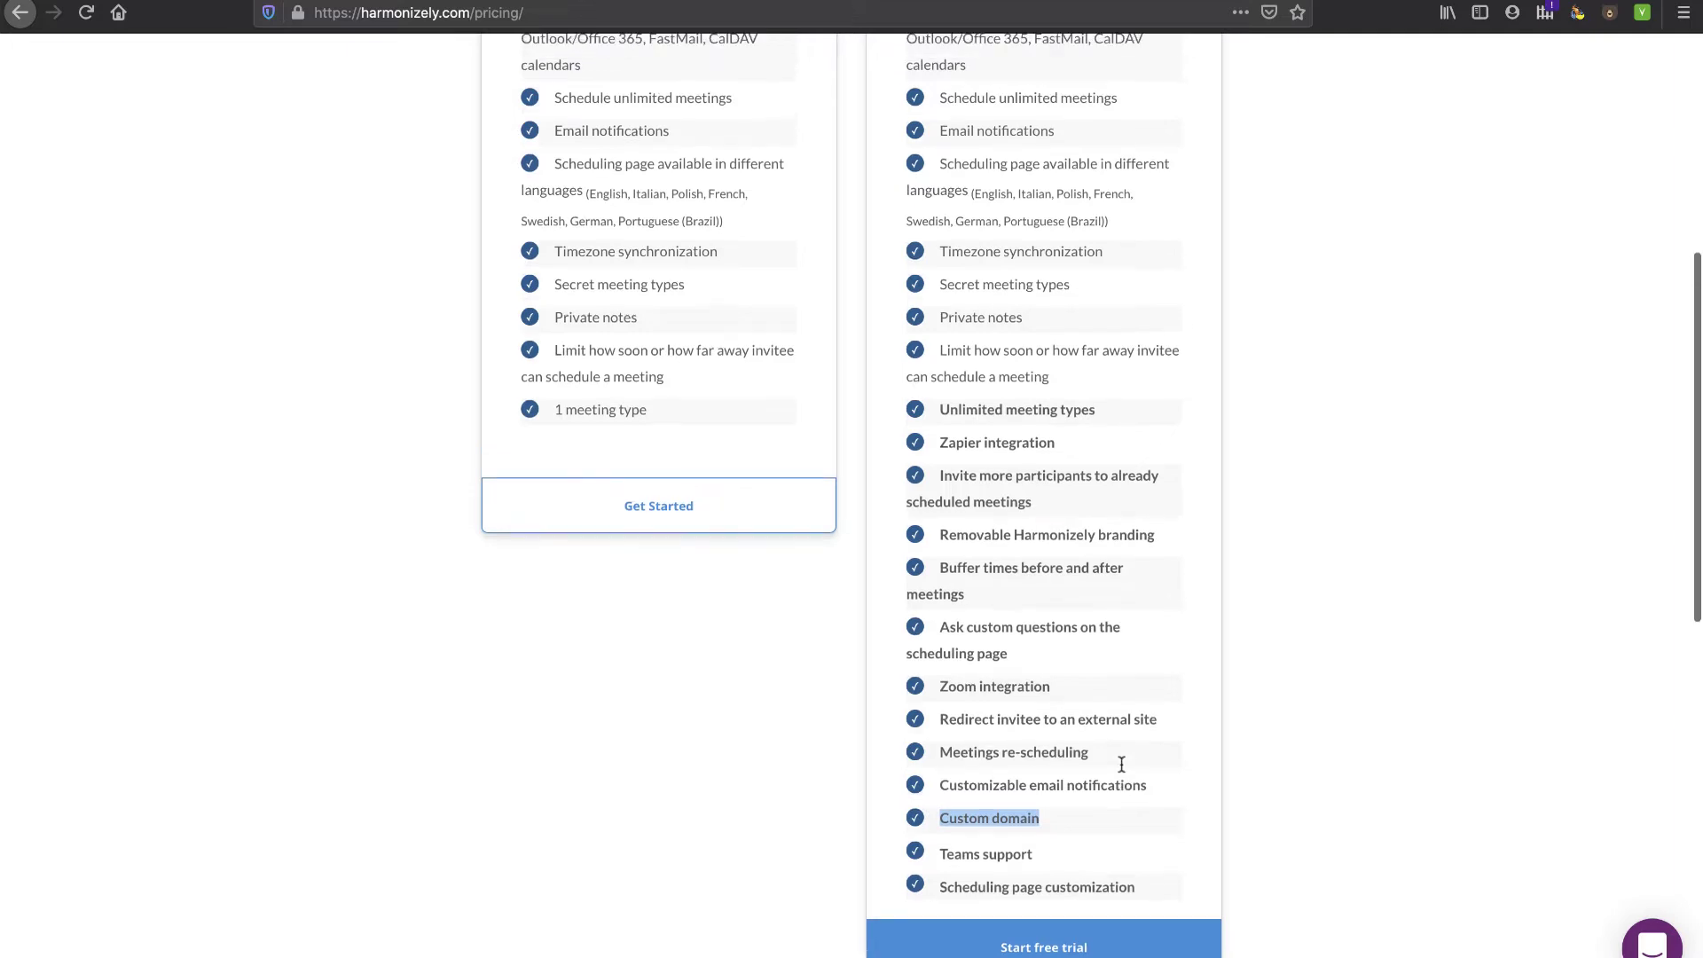
{"action": "left_click_drag", "start_coordinate": [938, 551], "coordinate": [1149, 551]}
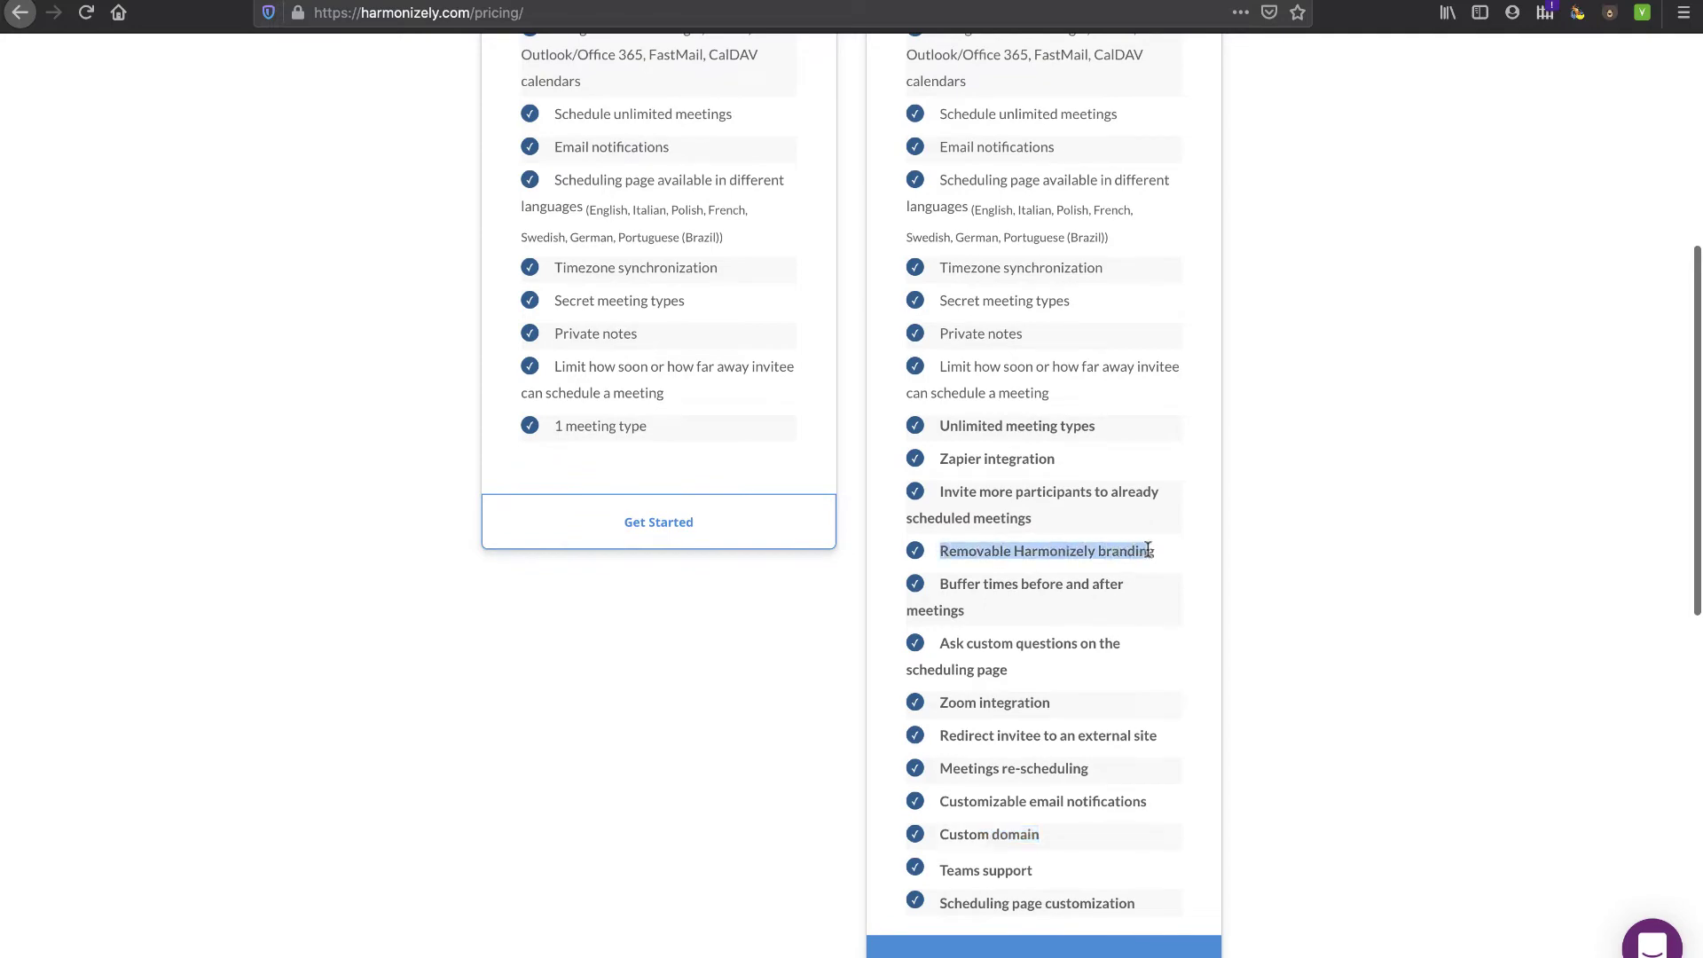
{"action": "scroll", "coordinate": [1148, 551], "scroll_direction": "up", "scroll_amount": 3}
{"action": "scroll", "coordinate": [1107, 577], "scroll_direction": "down", "scroll_amount": 5}
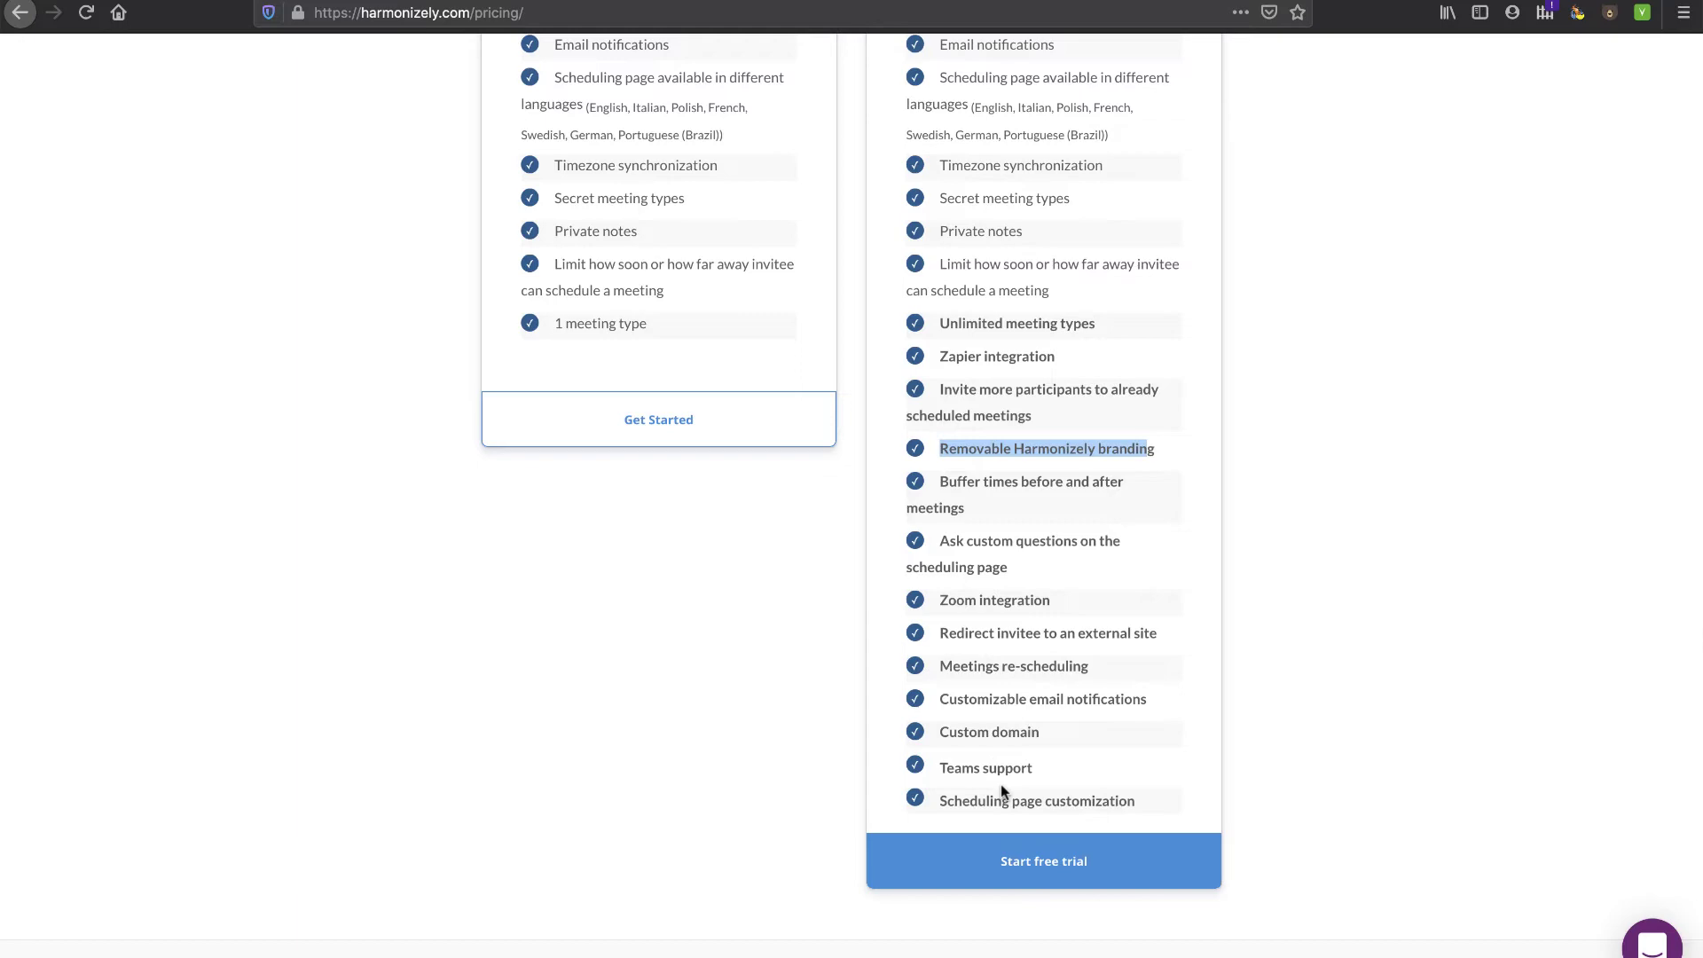
{"action": "left_click_drag", "start_coordinate": [949, 765], "coordinate": [1042, 771]}
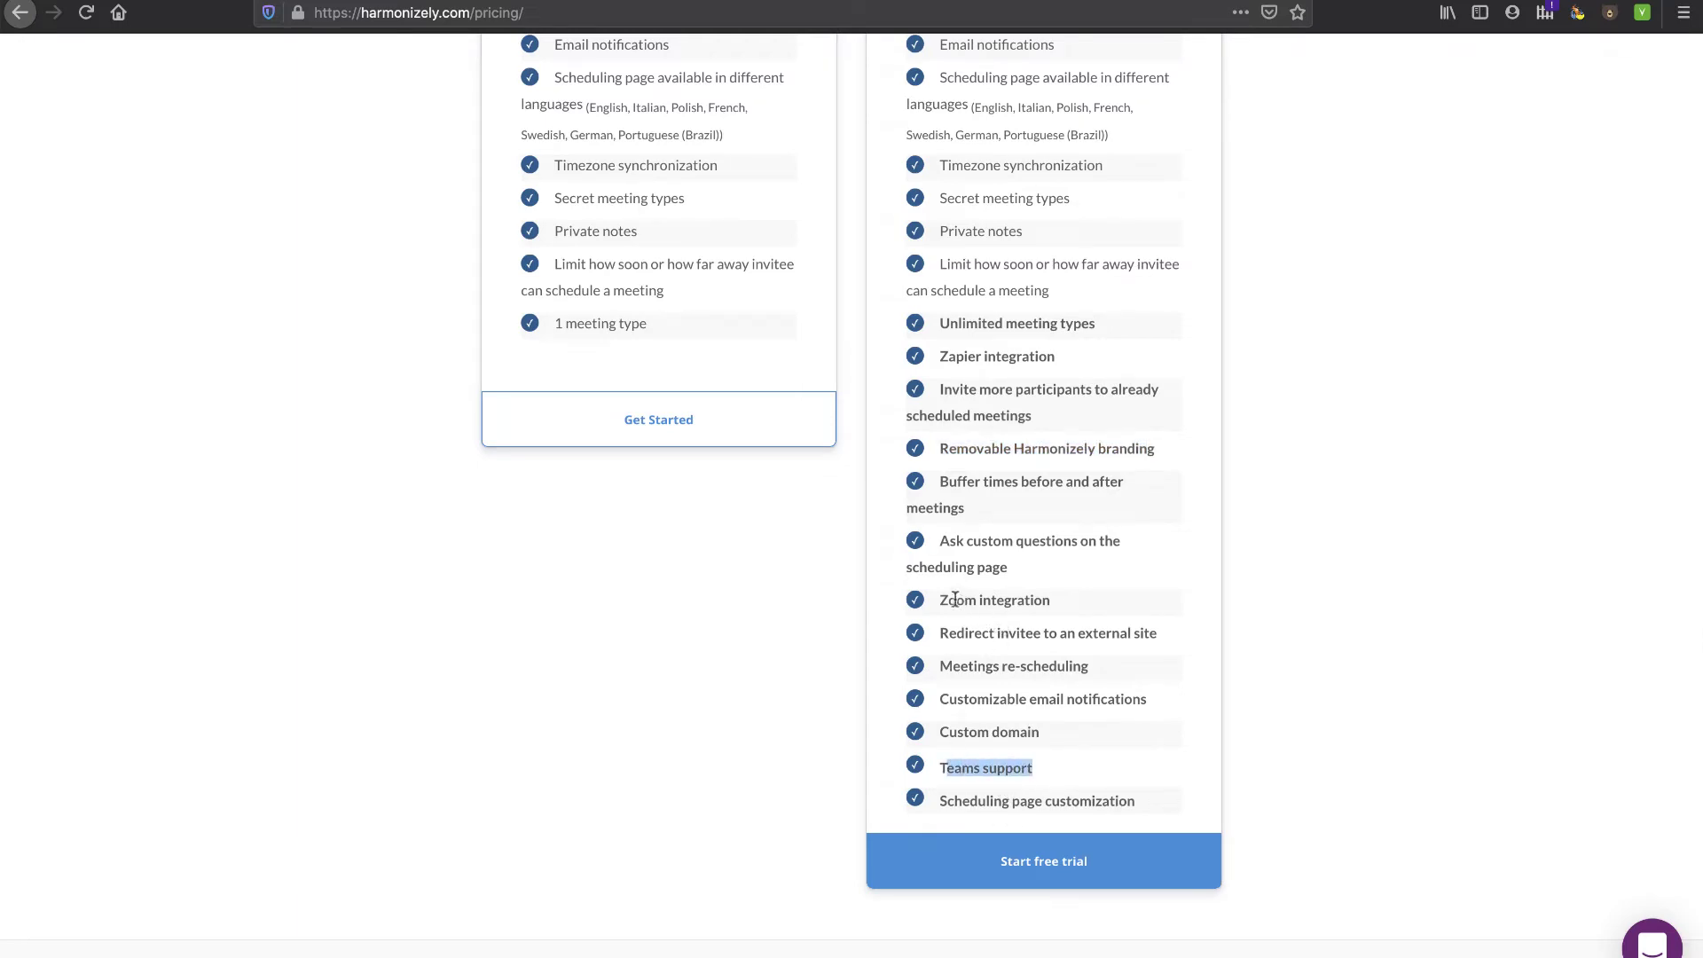
{"action": "left_click_drag", "start_coordinate": [951, 600], "coordinate": [1040, 600]}
{"action": "scroll", "coordinate": [1037, 601], "scroll_direction": "up", "scroll_amount": 10}
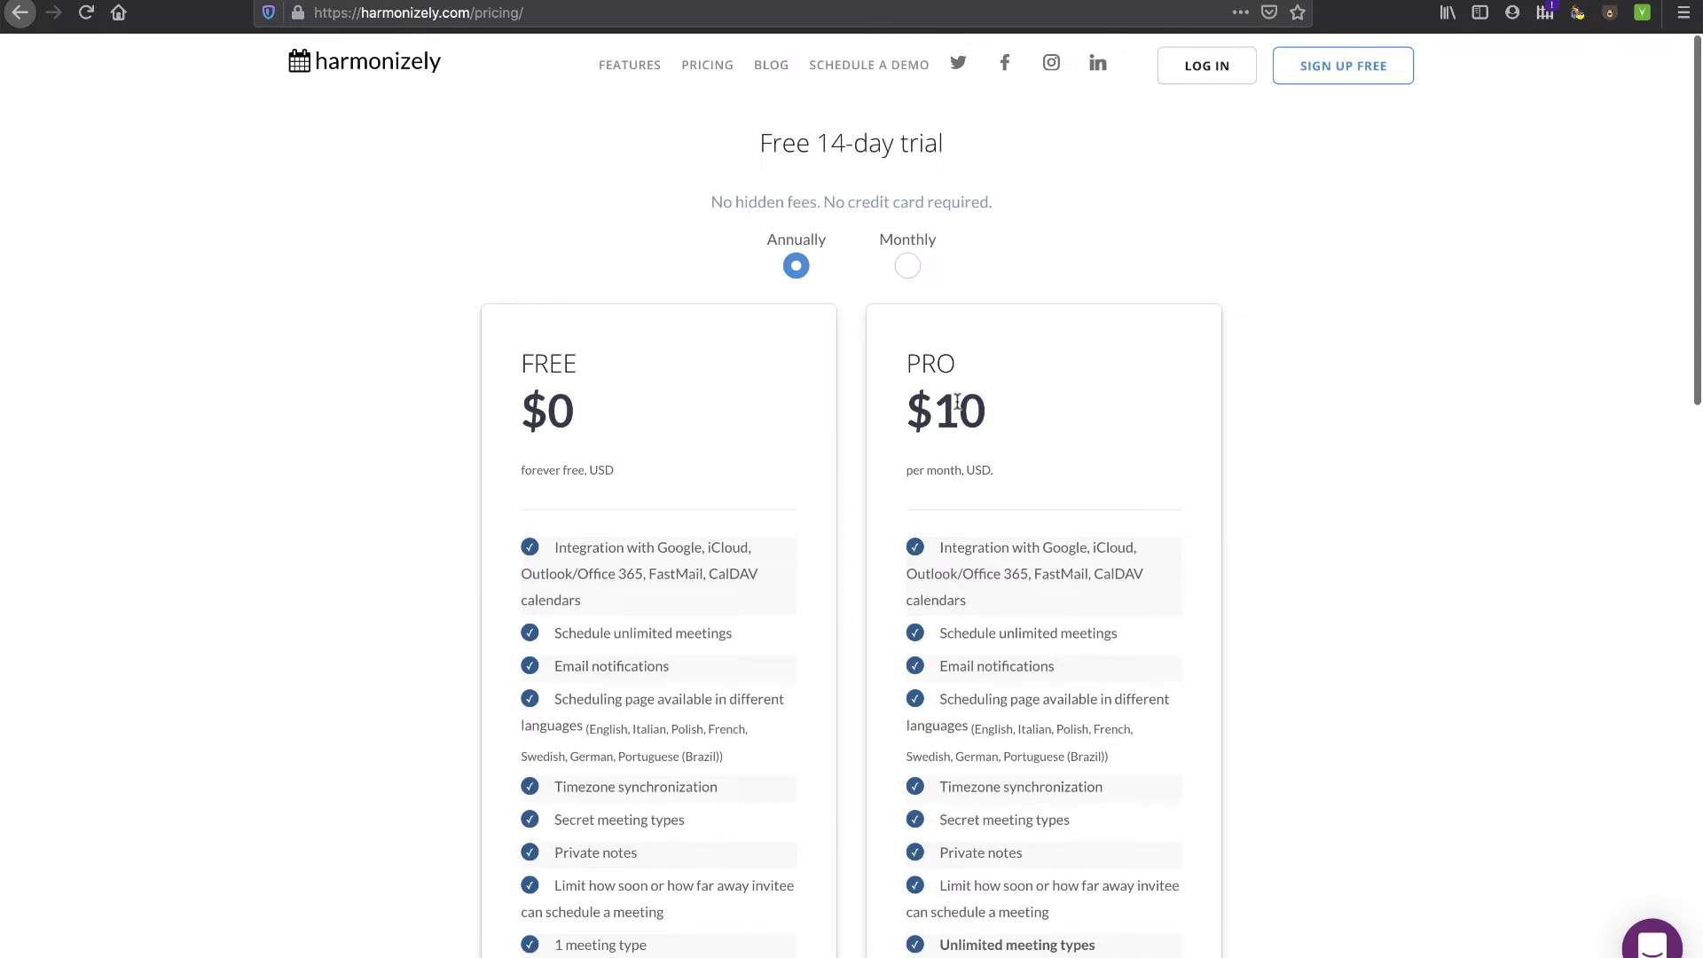
- Submit the free sign-up form with an e-mail, full name and password, then dismiss the save-login offer
{"action": "left_click", "coordinate": [1318, 84]}
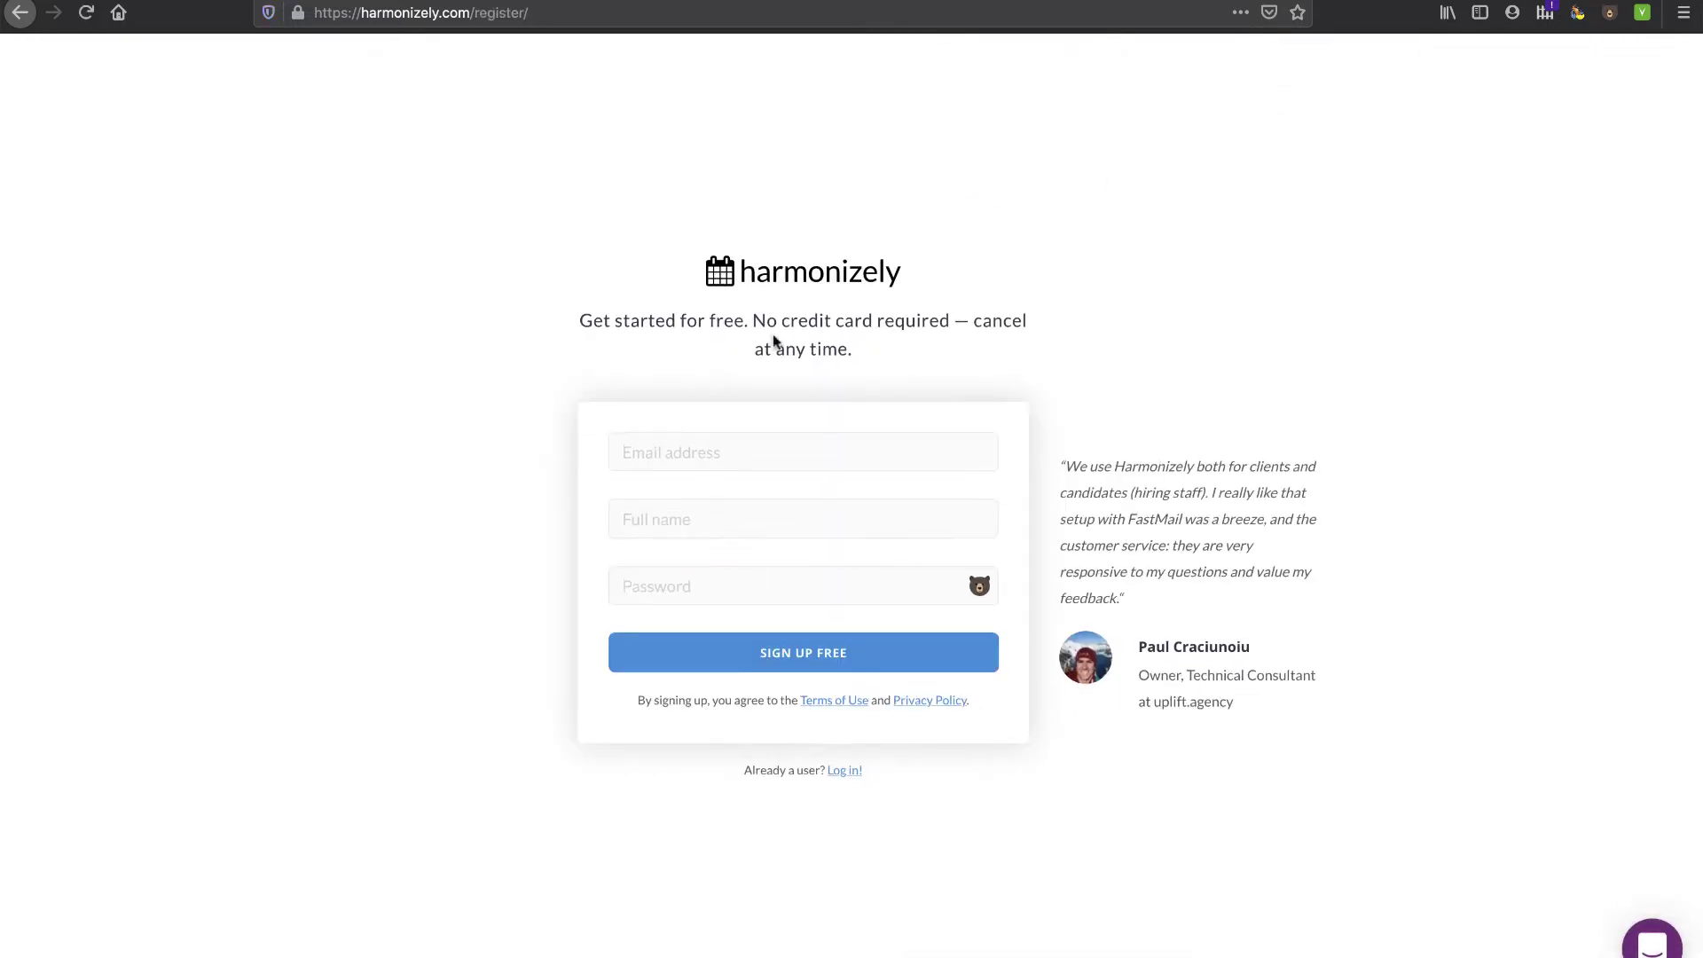
{"action": "left_click_drag", "start_coordinate": [755, 321], "coordinate": [961, 318]}
{"action": "left_click", "coordinate": [912, 339]}
{"action": "left_click", "coordinate": [743, 446]}
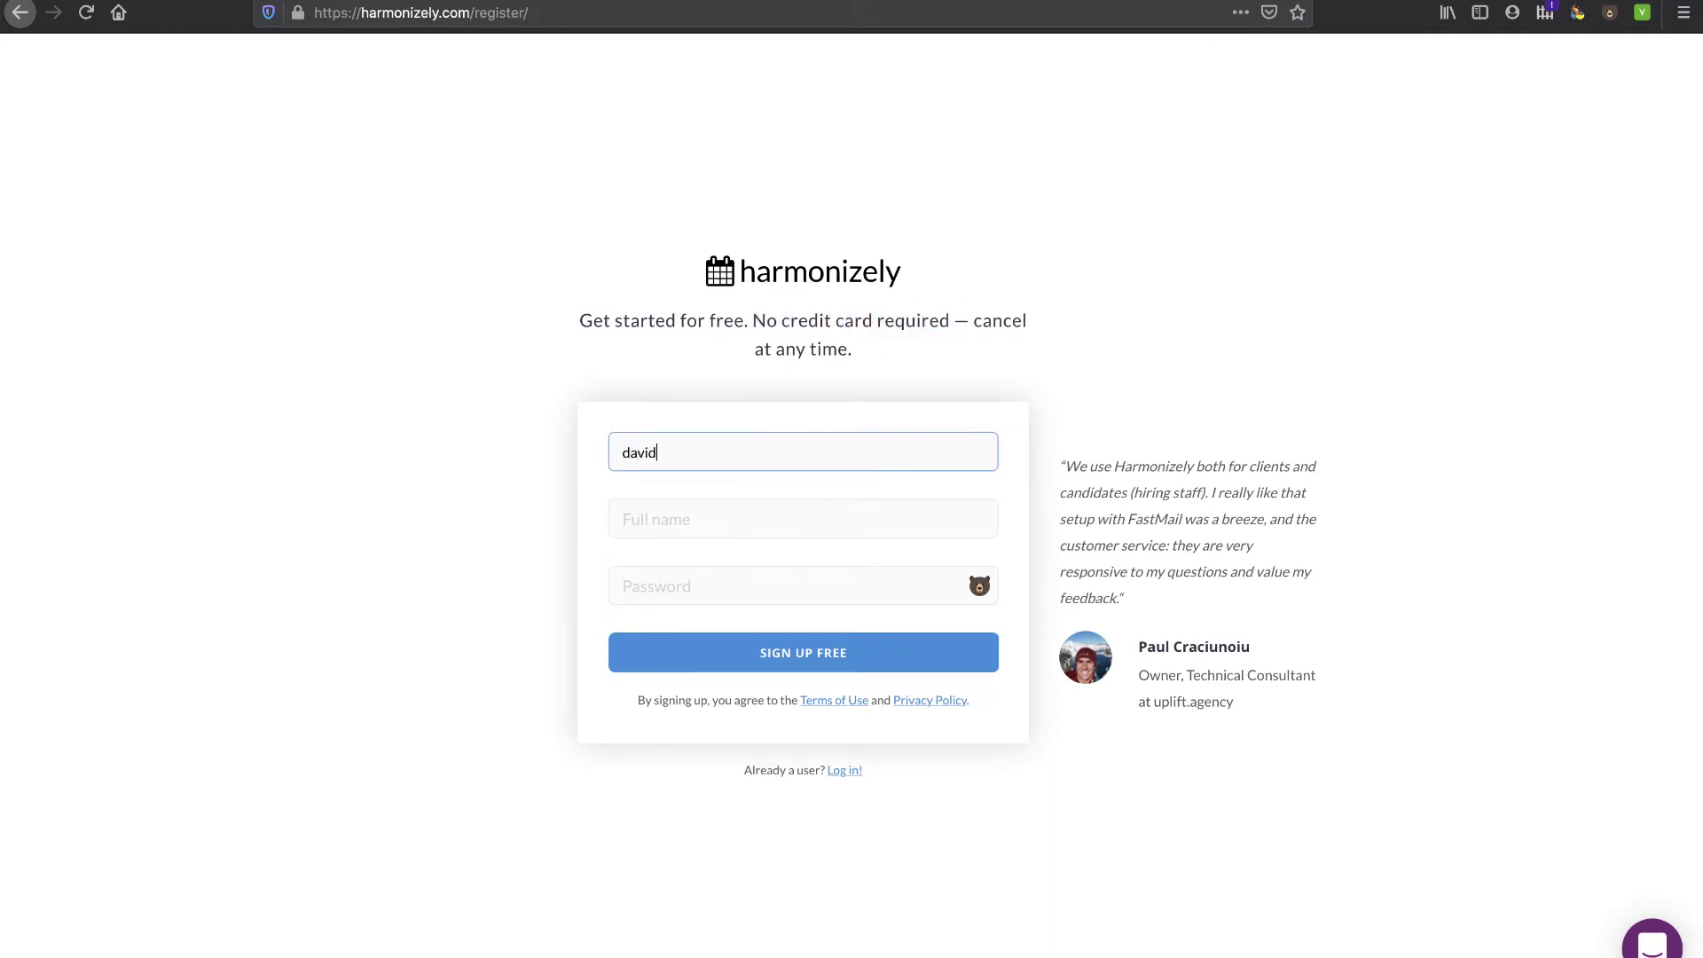
{"action": "left_click", "coordinate": [699, 521]}
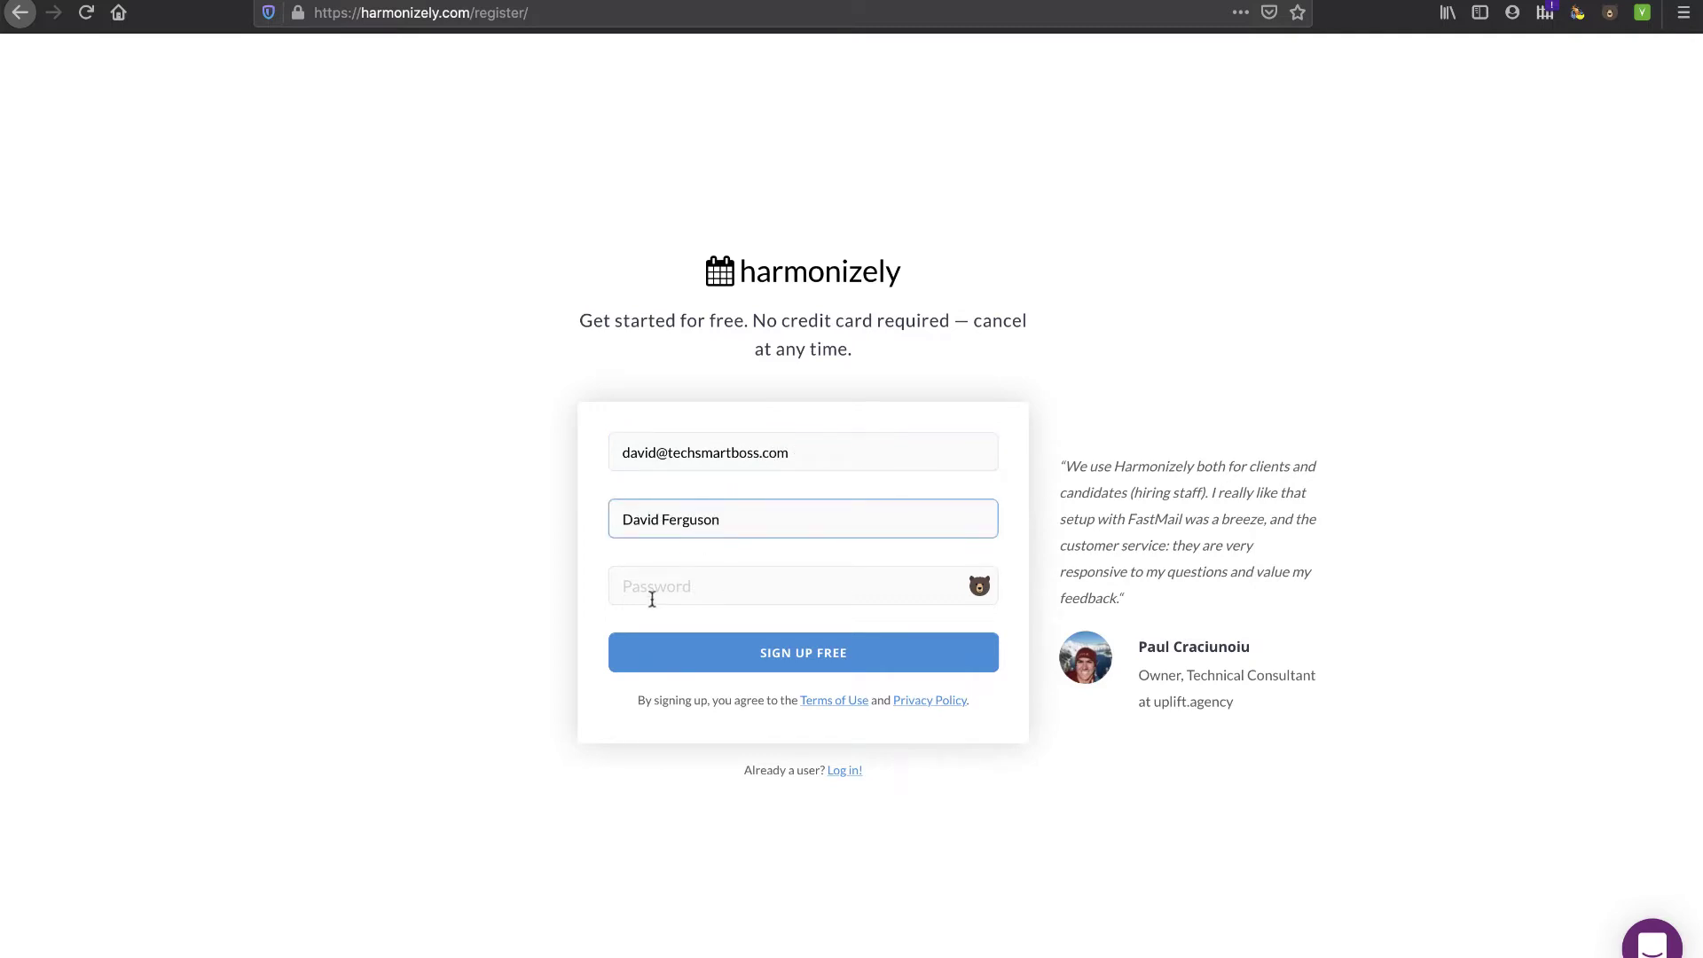
{"action": "left_click", "coordinate": [652, 599]}
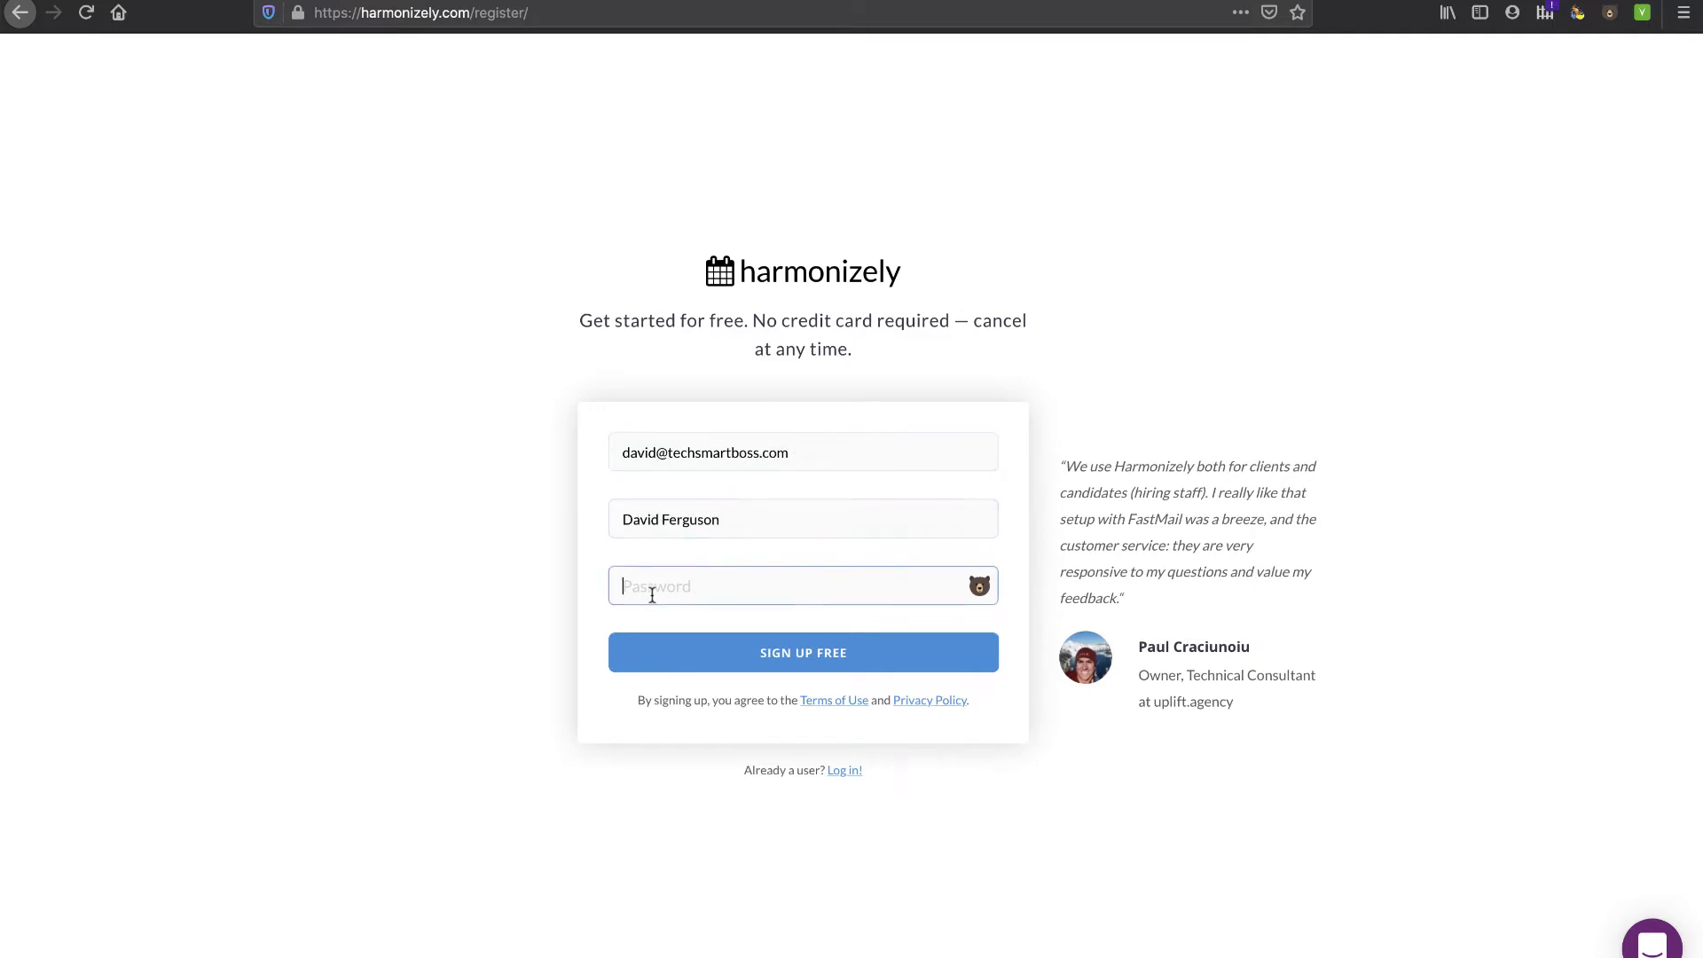
{"action": "type", "text": "••••••••"}
{"action": "left_click", "coordinate": [774, 651]}
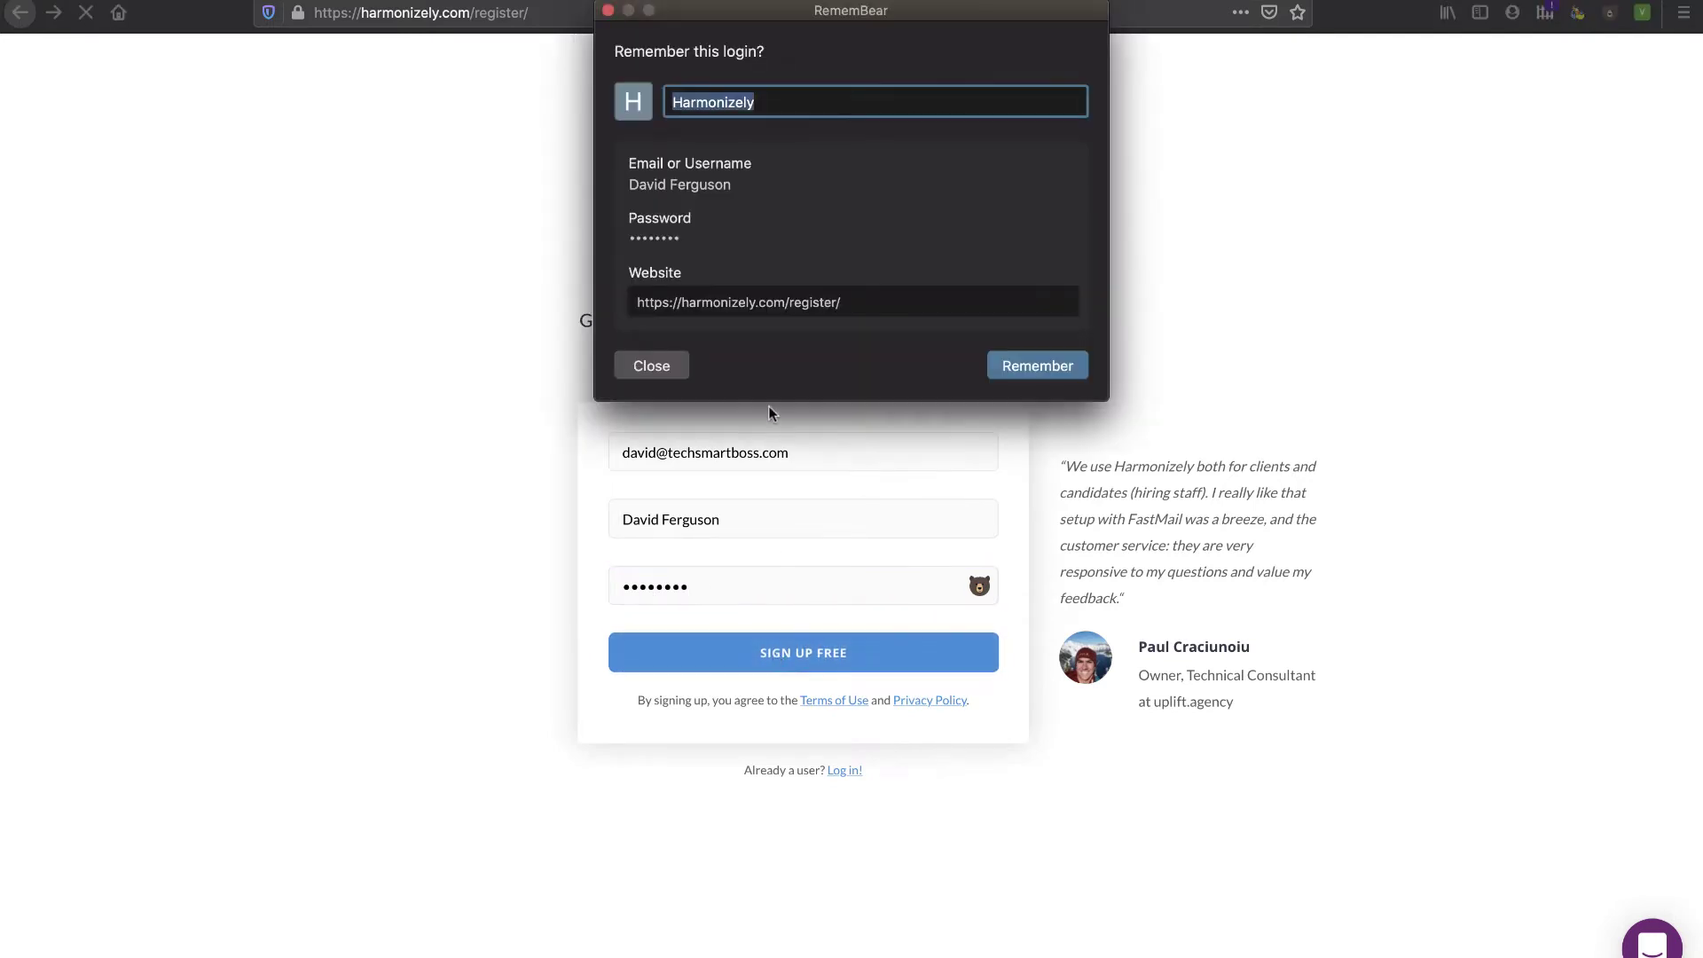
{"action": "left_click", "coordinate": [609, 10]}
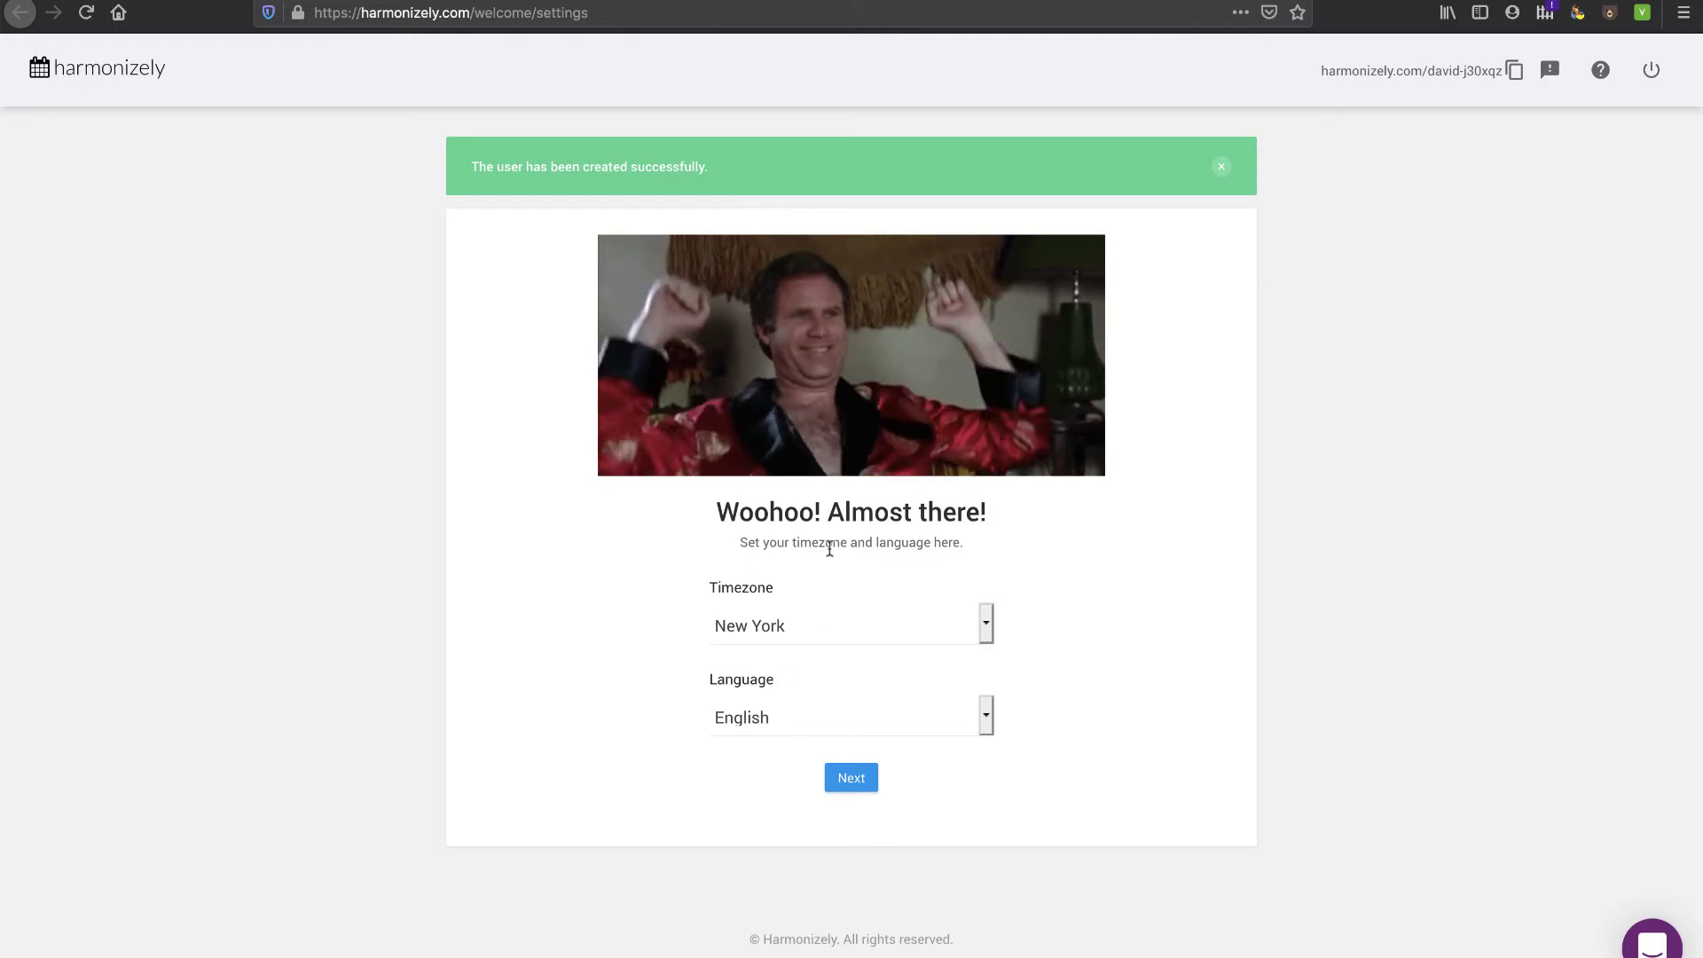
- Confirm New York timezone and English language, then skip the welcome and dashboard tour popups
{"action": "left_click", "coordinate": [853, 781]}
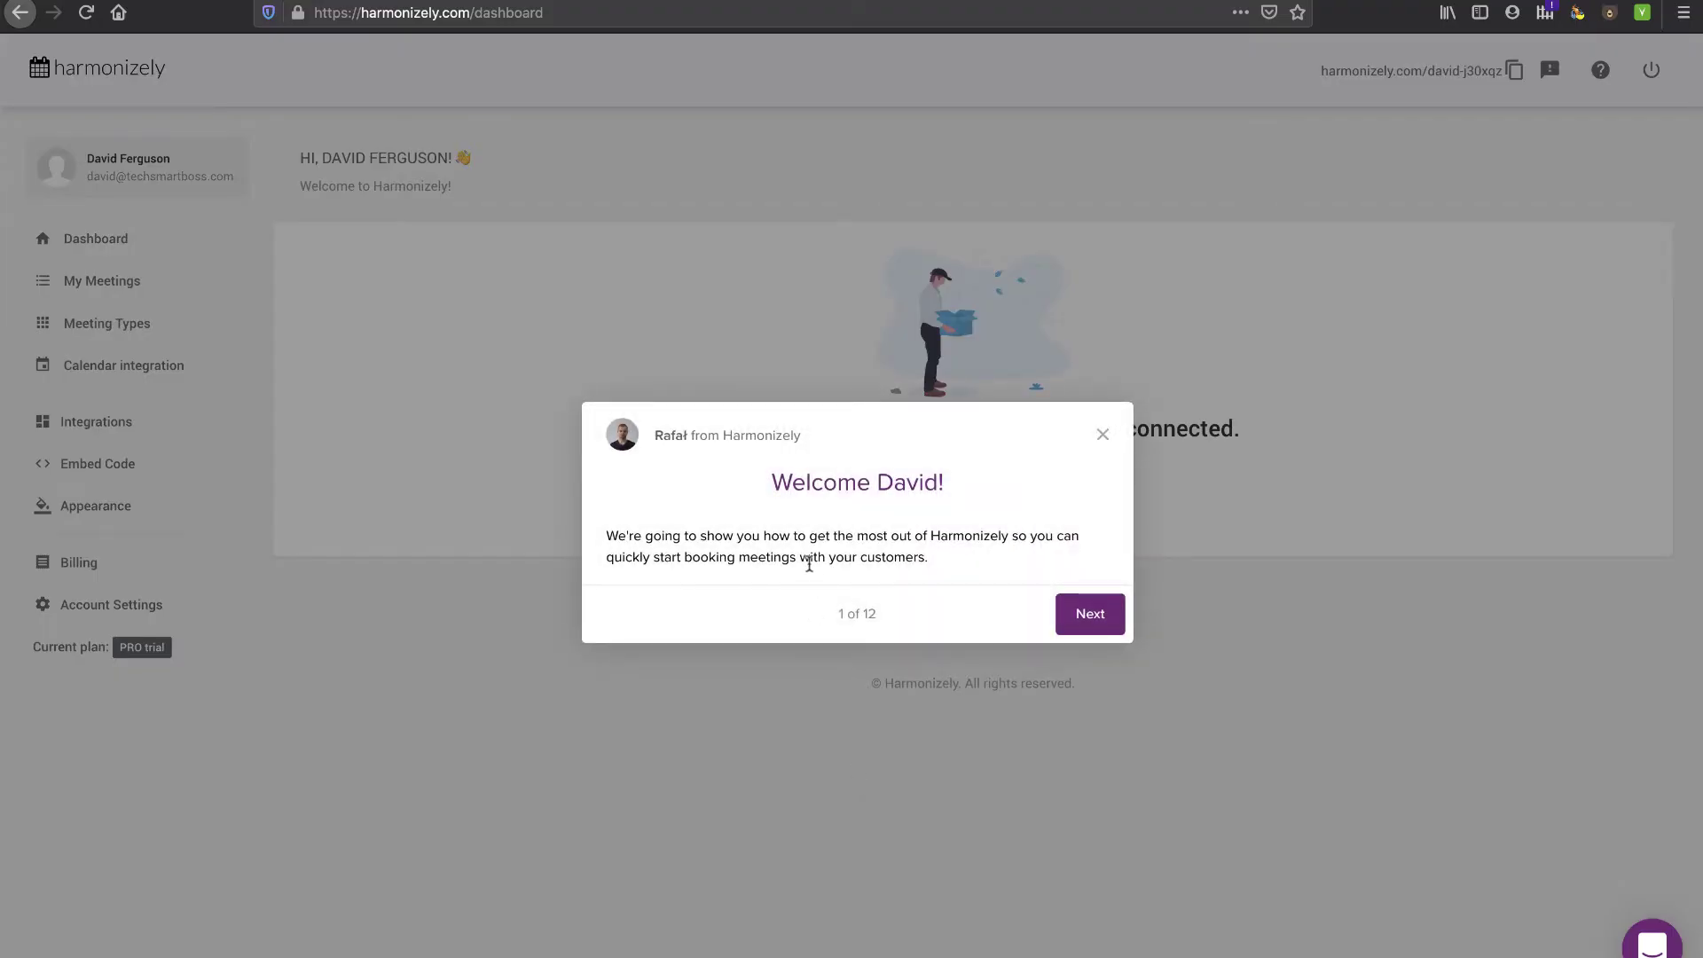
{"action": "left_click", "coordinate": [1086, 612]}
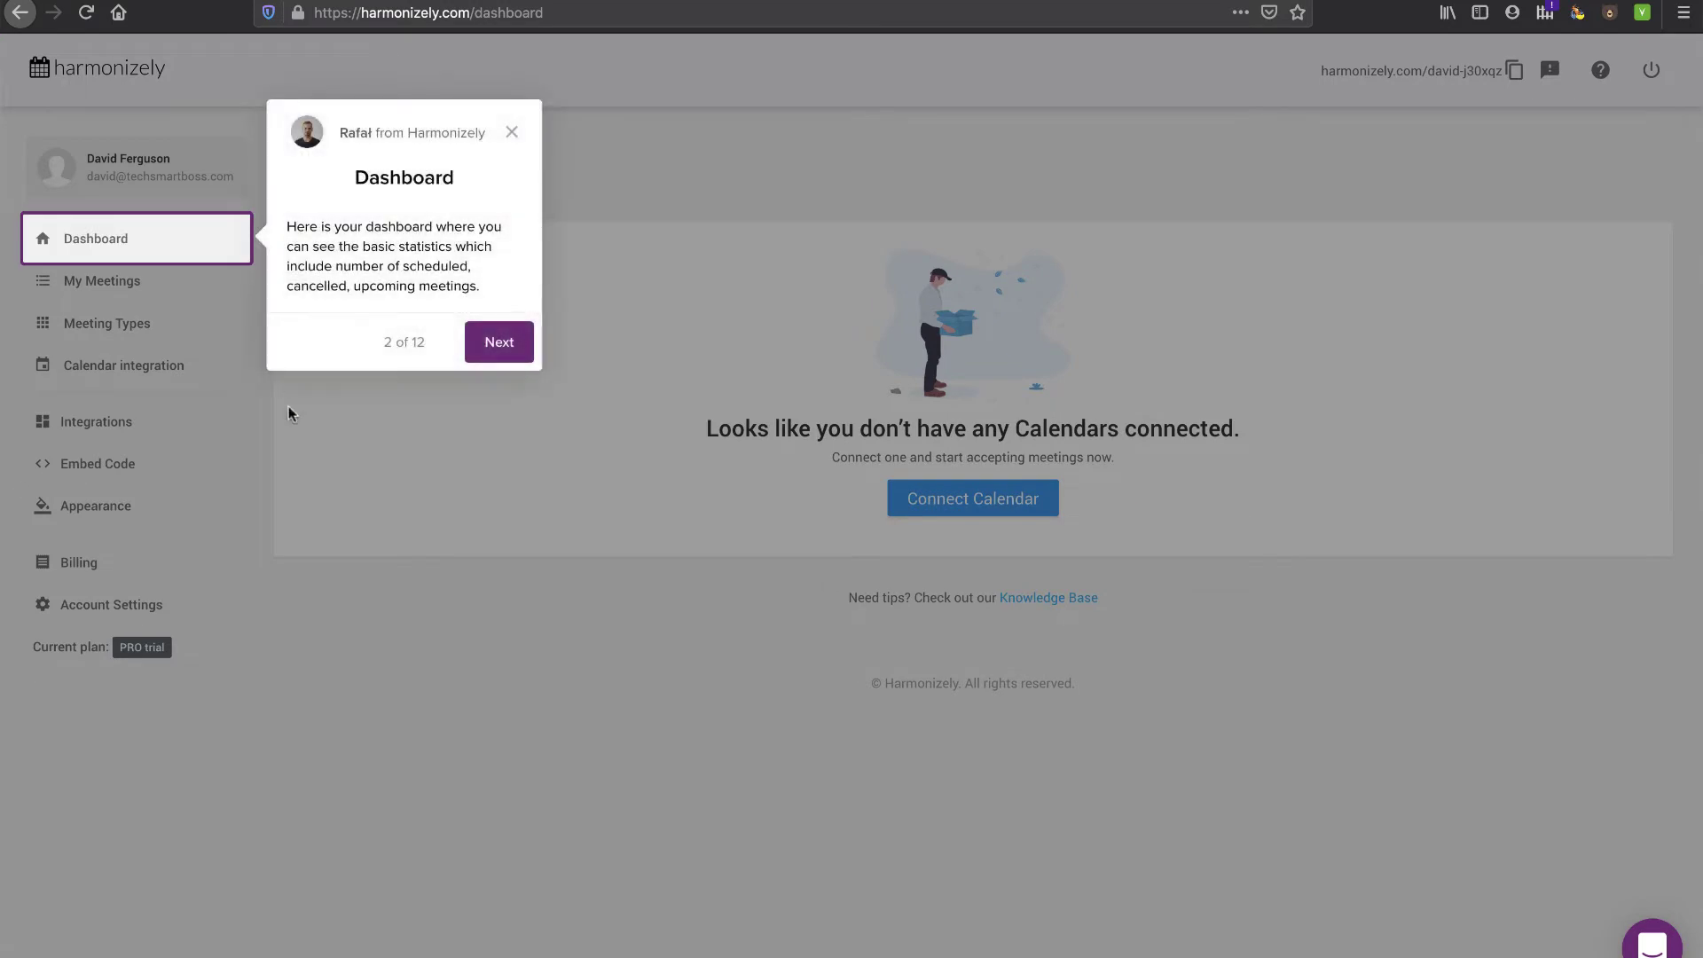
{"action": "left_click", "coordinate": [513, 133]}
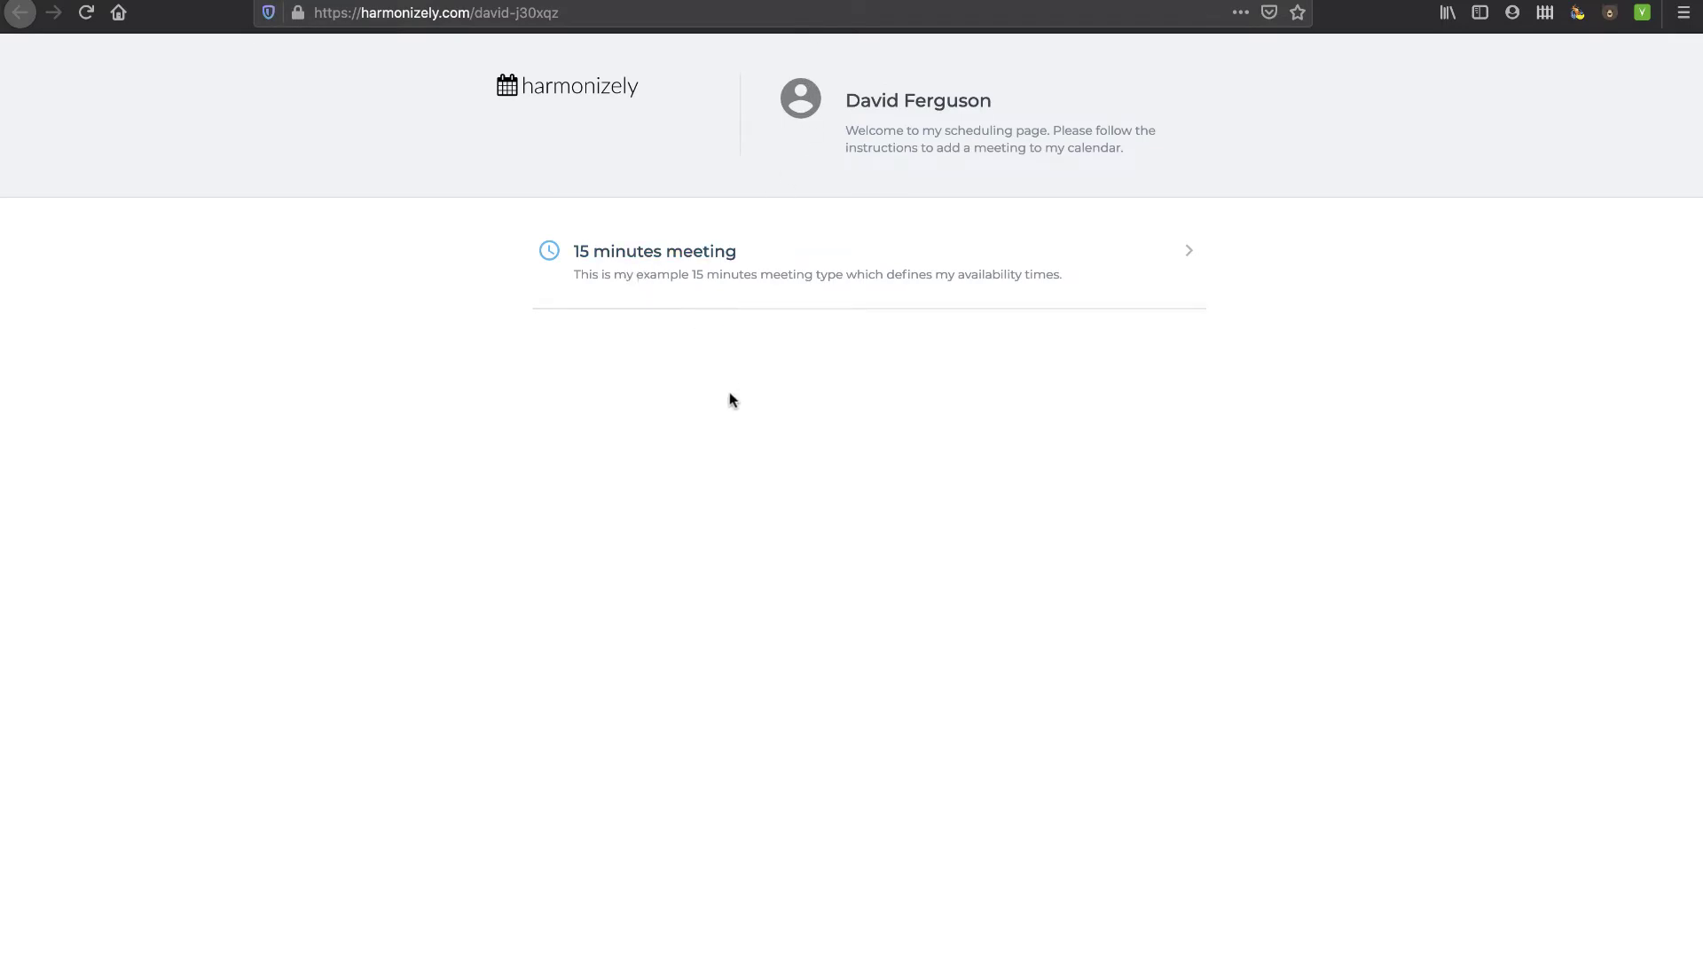
{"action": "left_click", "coordinate": [704, 258]}
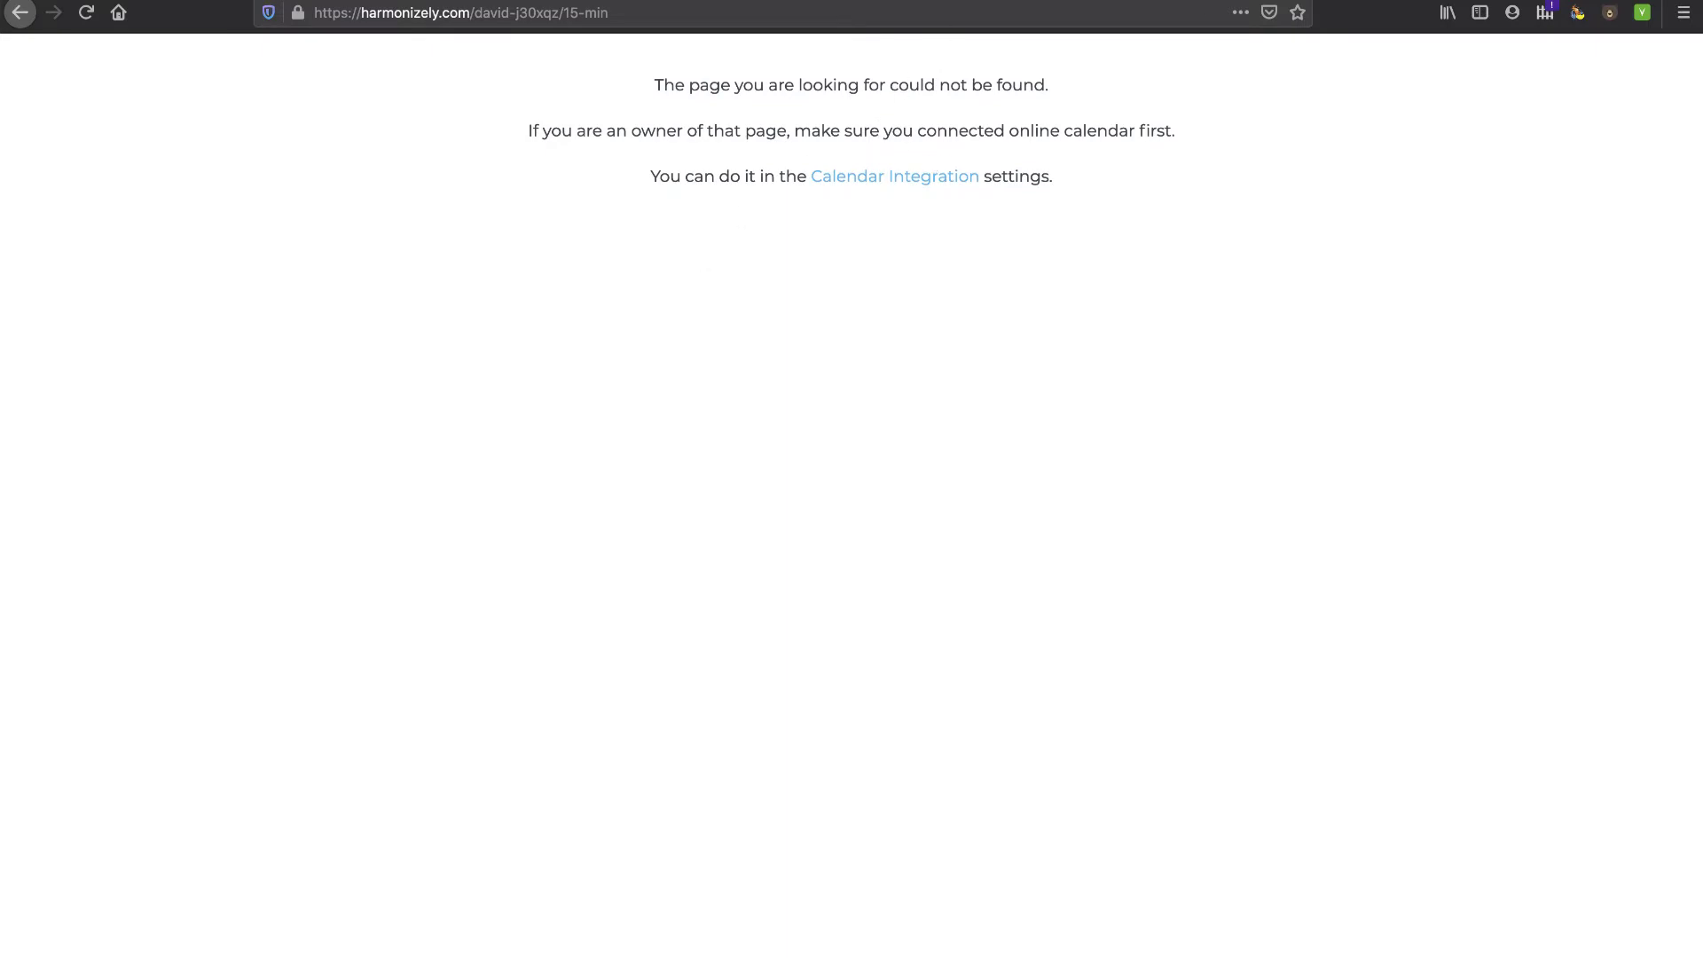
{"action": "left_click", "coordinate": [19, 12]}
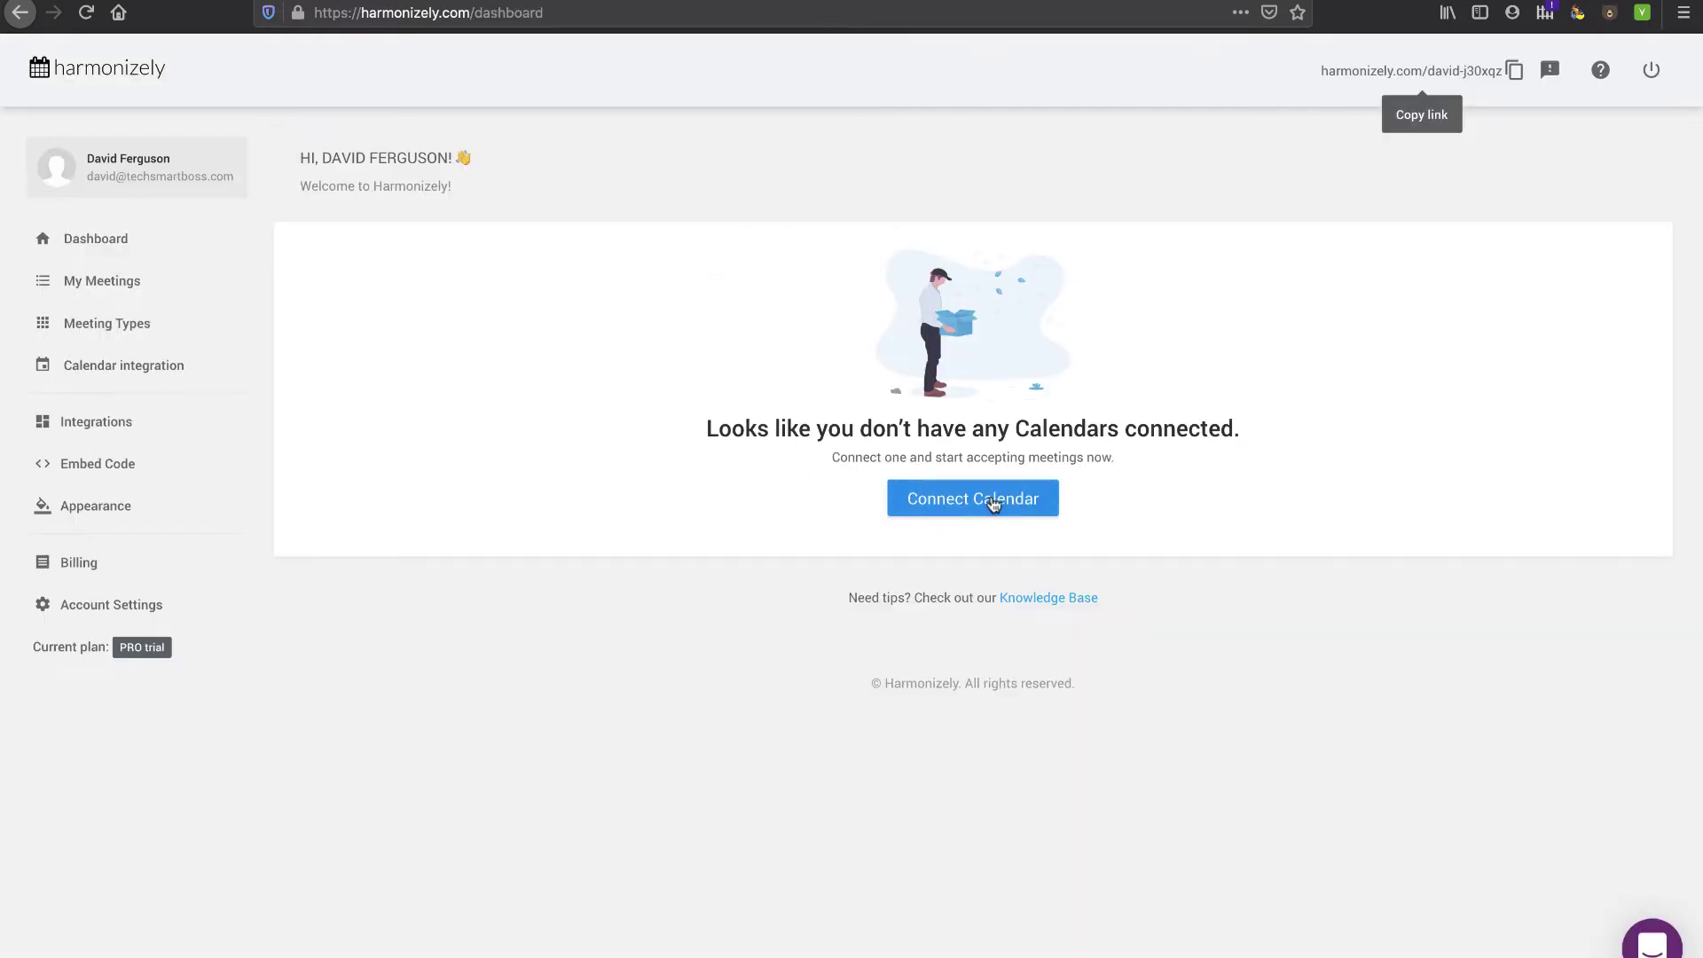
- Start connecting a calendar and close the Google Calendar connectivity issues message
{"action": "left_click", "coordinate": [963, 502]}
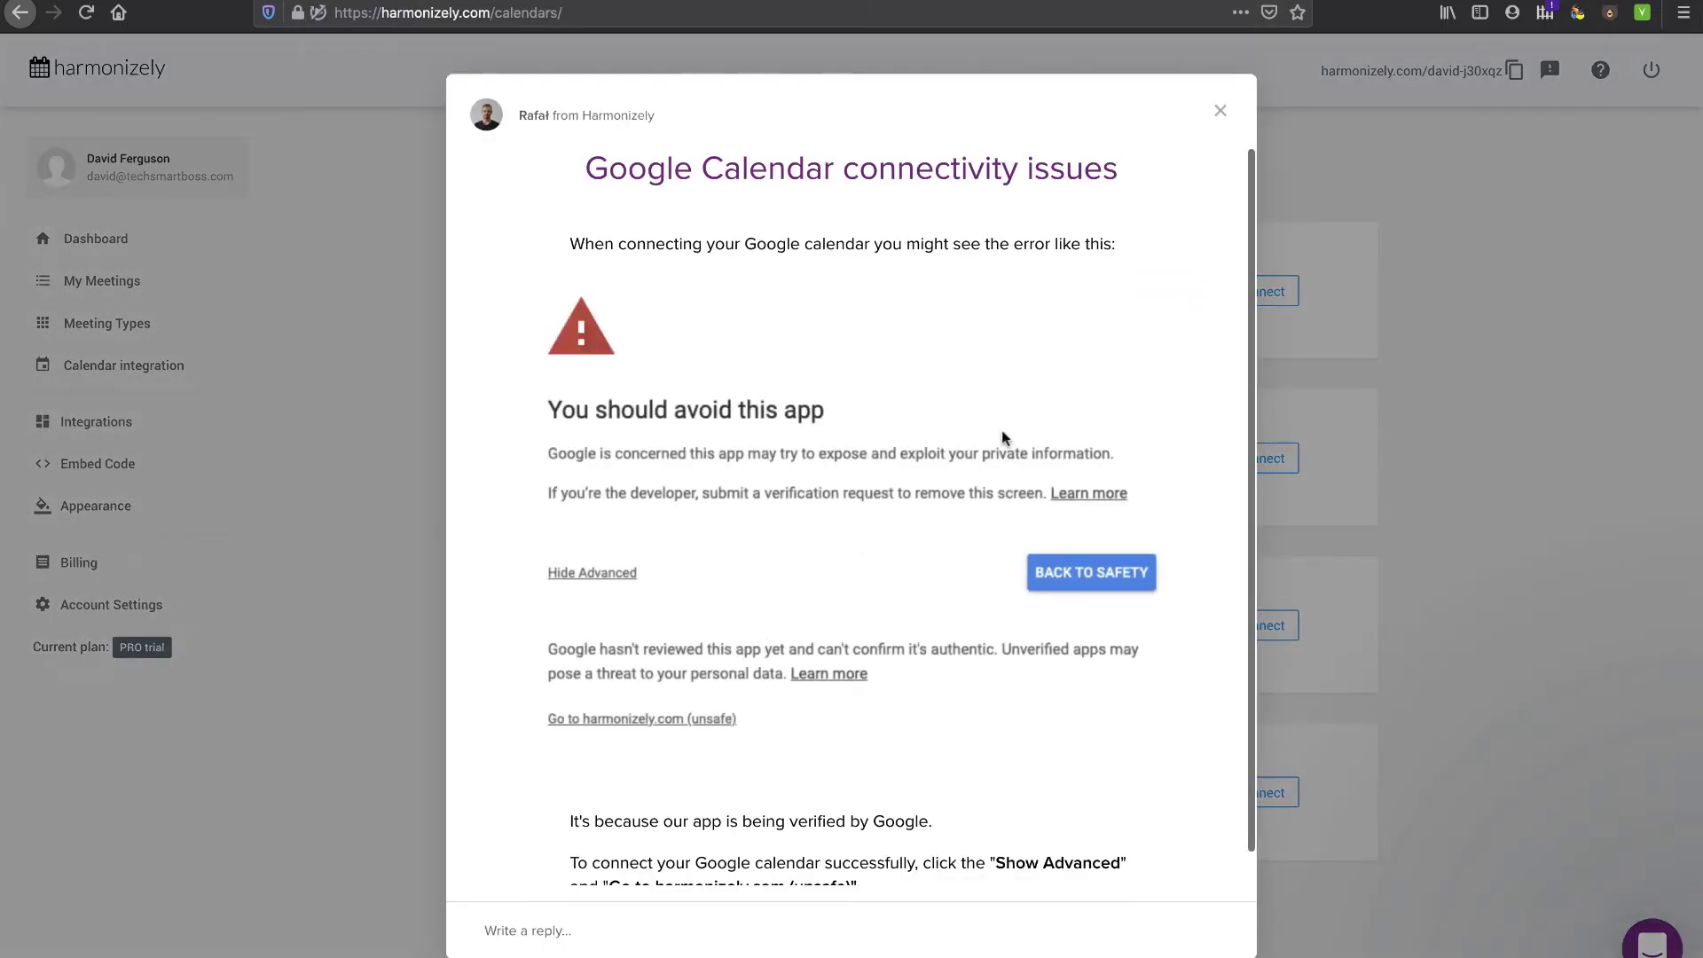
{"action": "scroll", "coordinate": [844, 486], "scroll_direction": "down", "scroll_amount": 2}
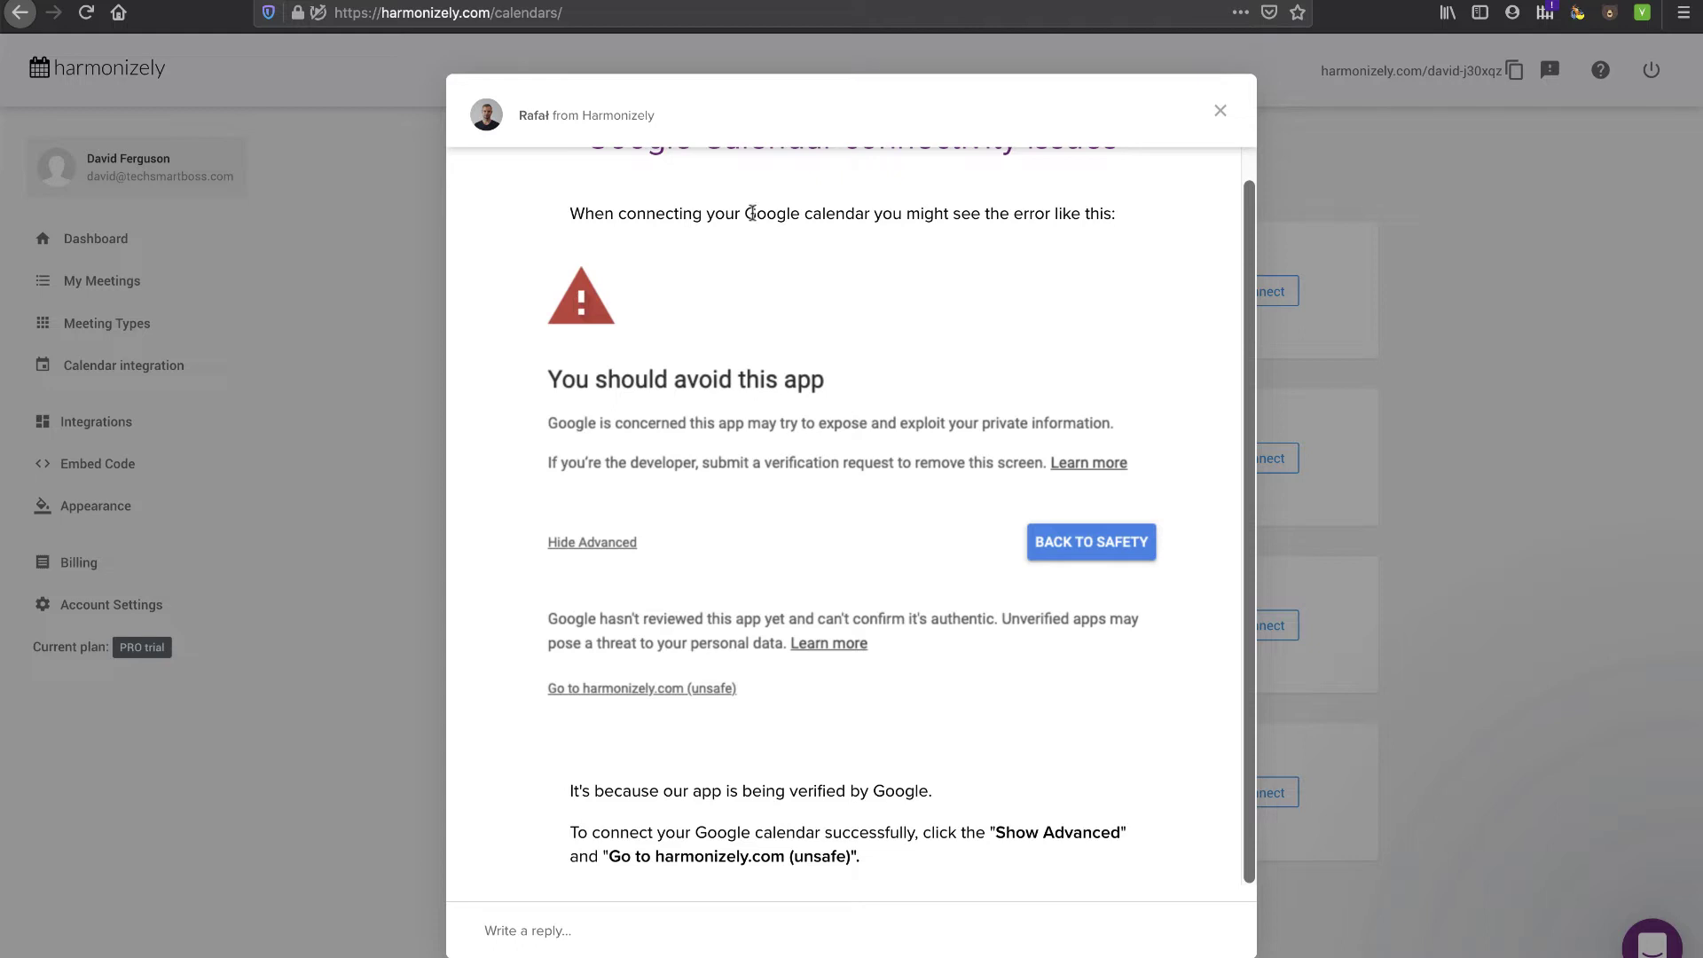
{"action": "left_click_drag", "start_coordinate": [746, 213], "coordinate": [870, 214]}
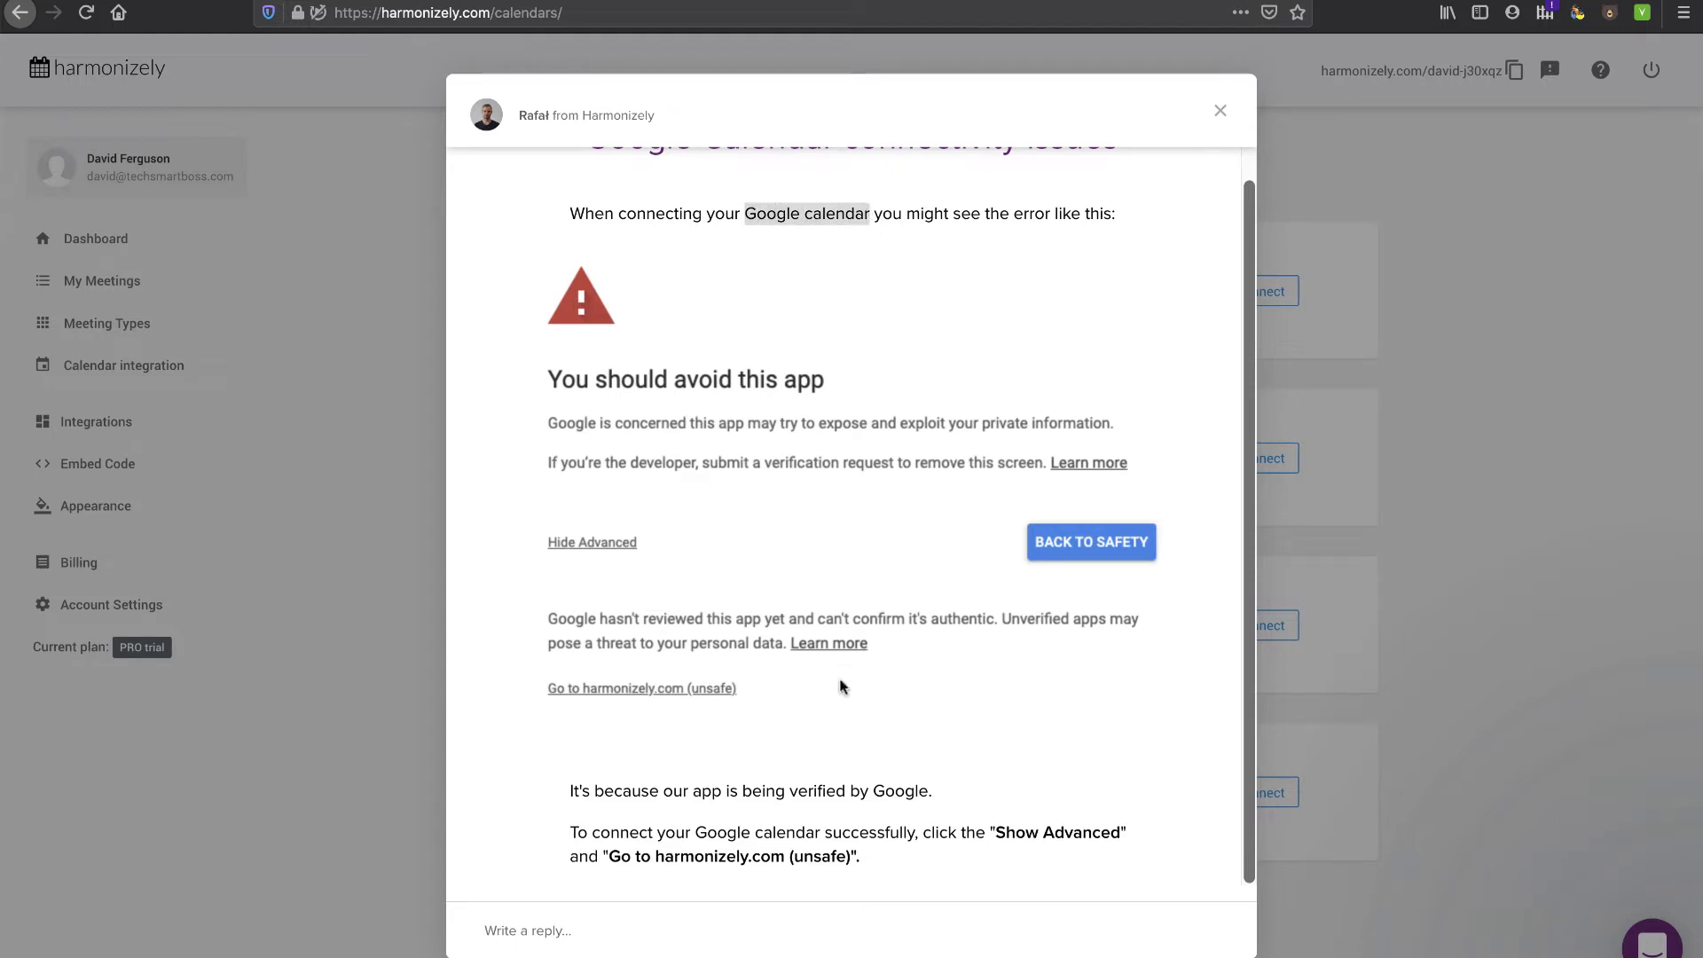
{"action": "left_click_drag", "start_coordinate": [993, 831], "coordinate": [958, 867]}
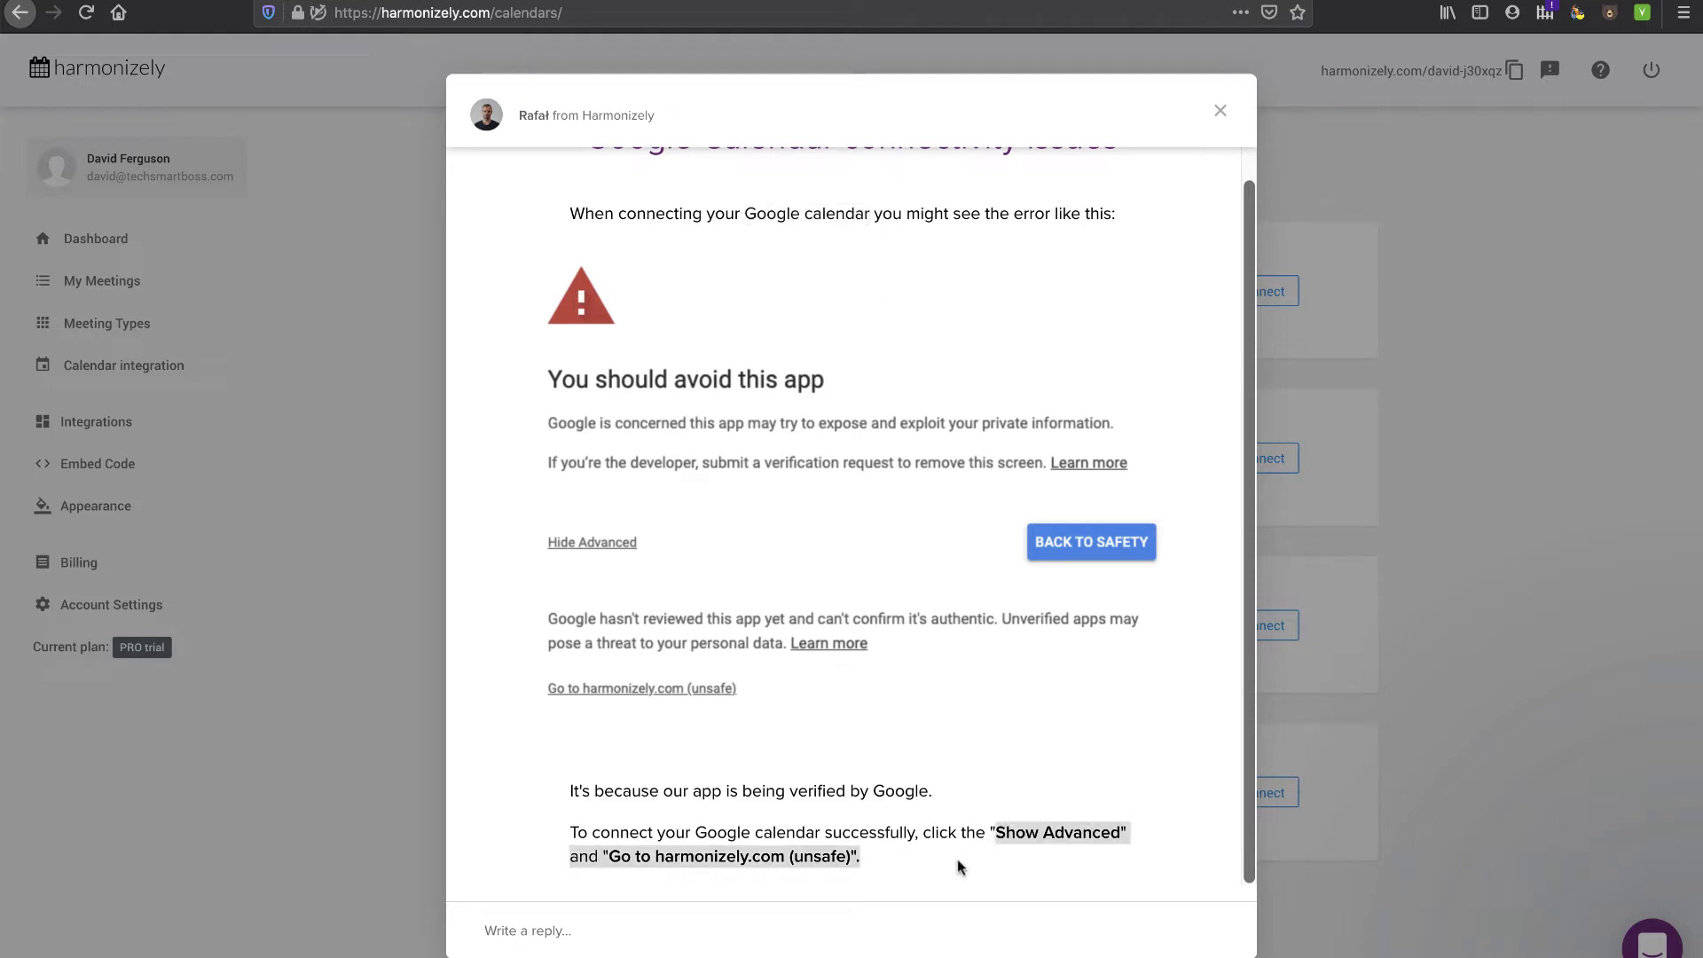
{"action": "left_click_drag", "start_coordinate": [572, 789], "coordinate": [935, 791]}
{"action": "left_click", "coordinate": [1221, 110]}
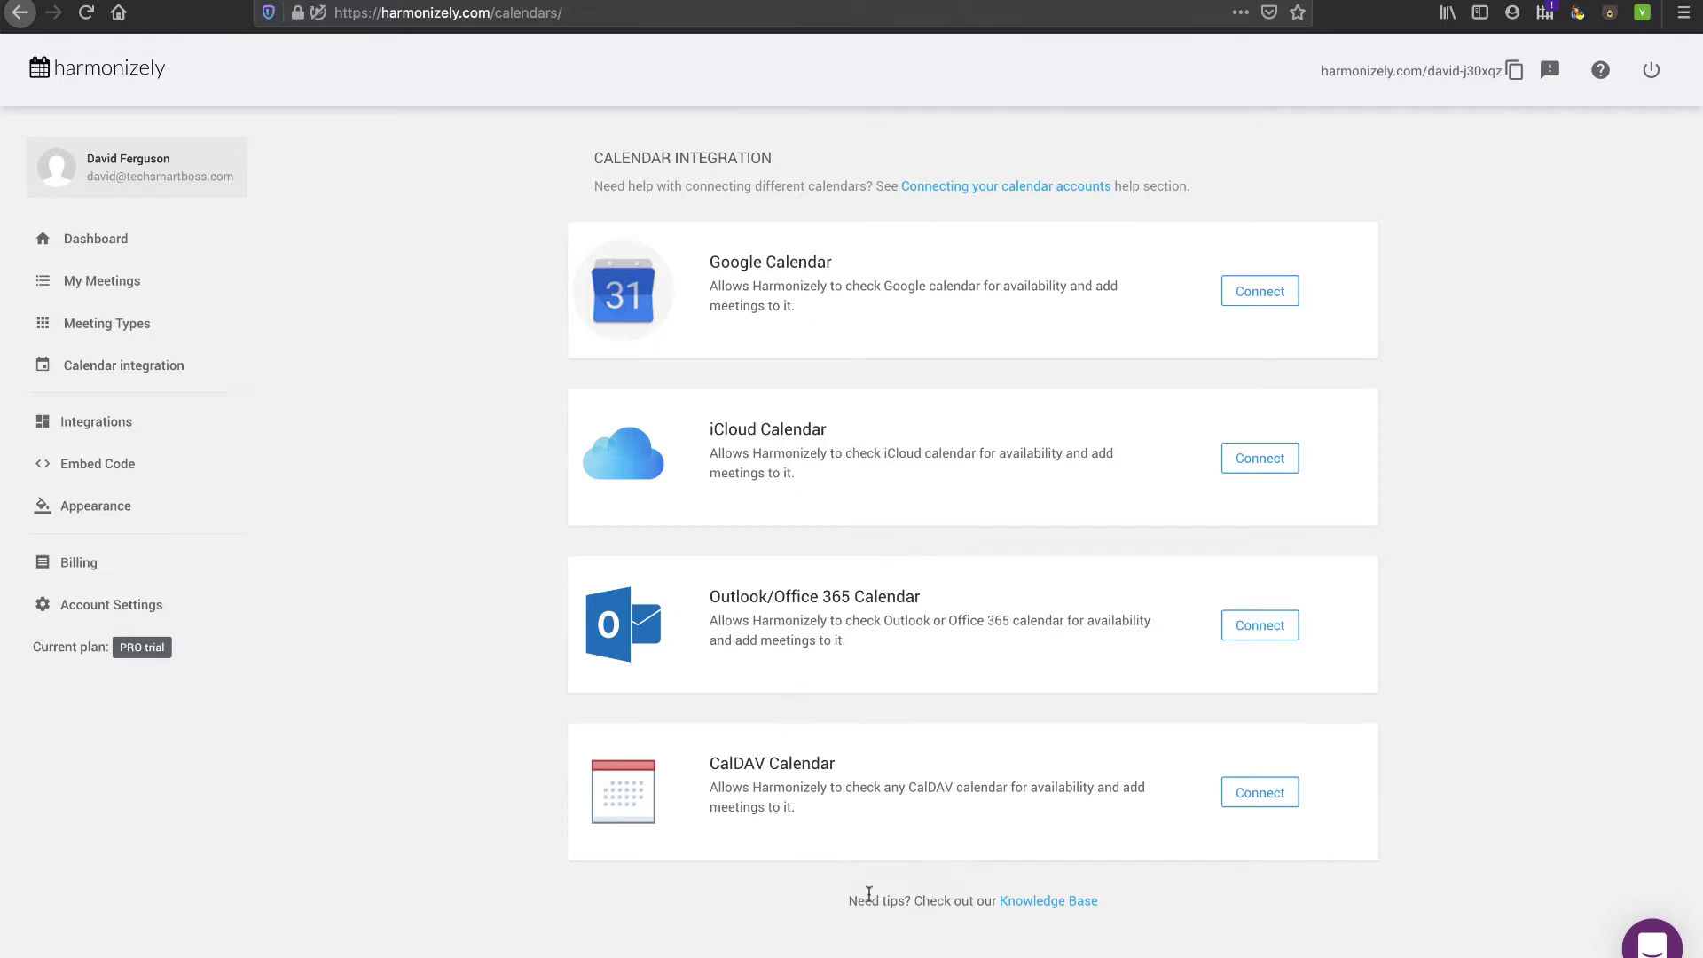
- Connect Google Calendar: pick the account, proceed past the unverified-app warning, and allow access
{"action": "left_click", "coordinate": [1261, 298]}
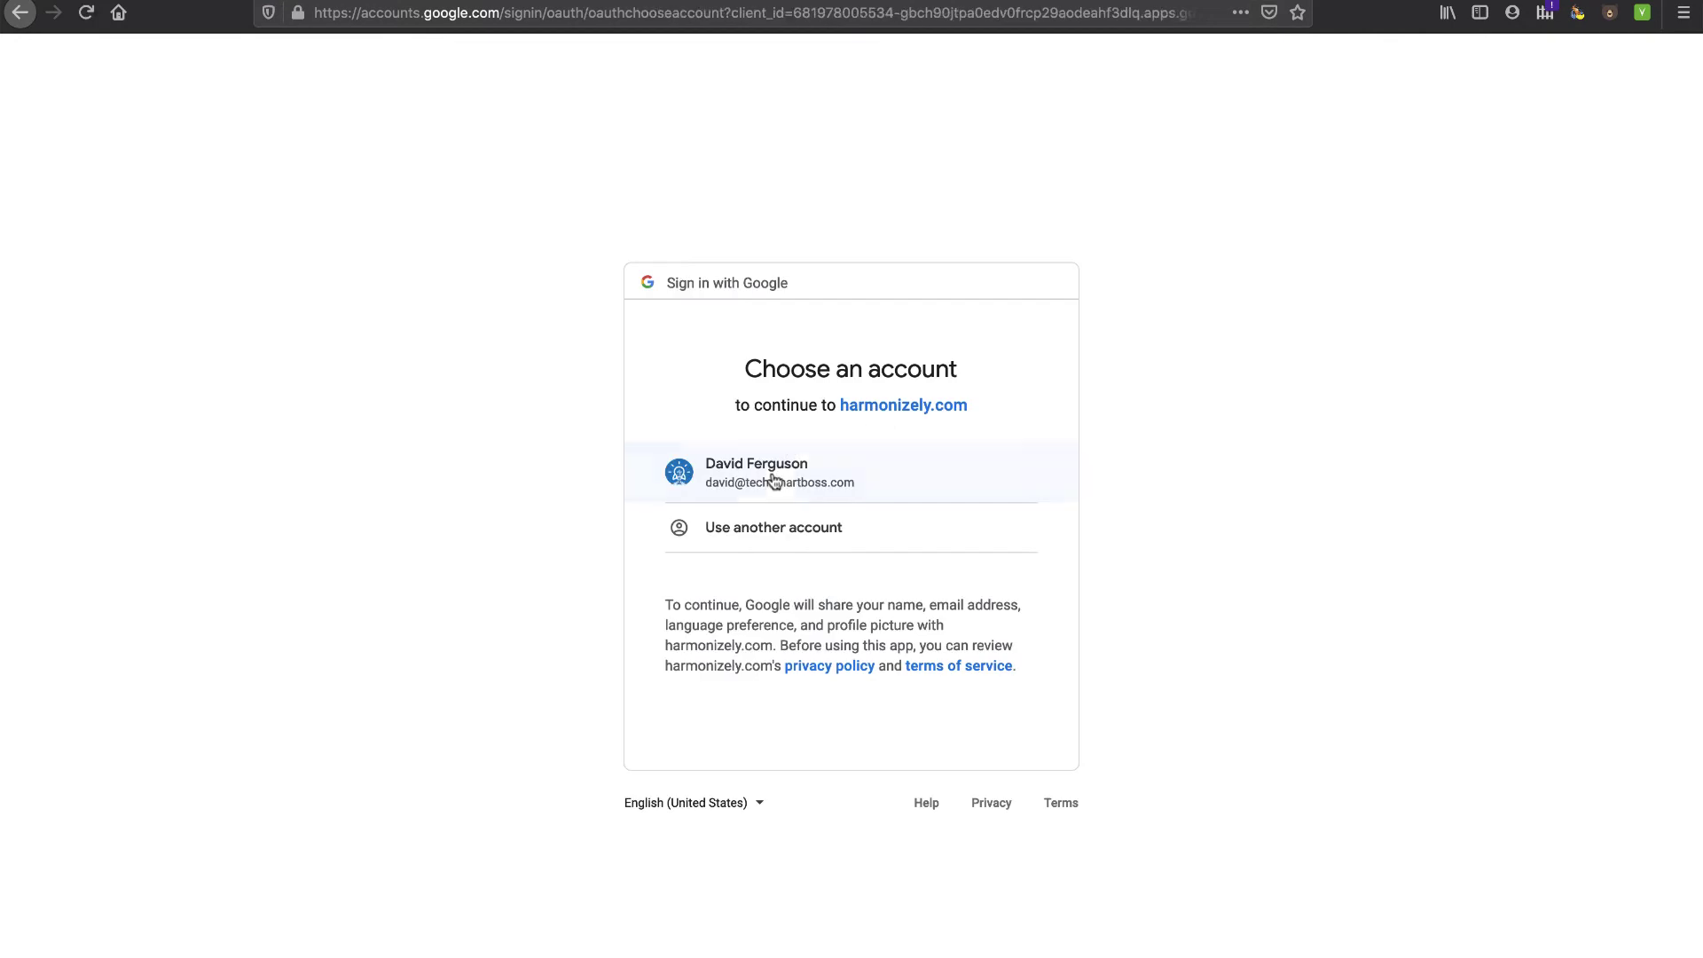
{"action": "left_click", "coordinate": [772, 480]}
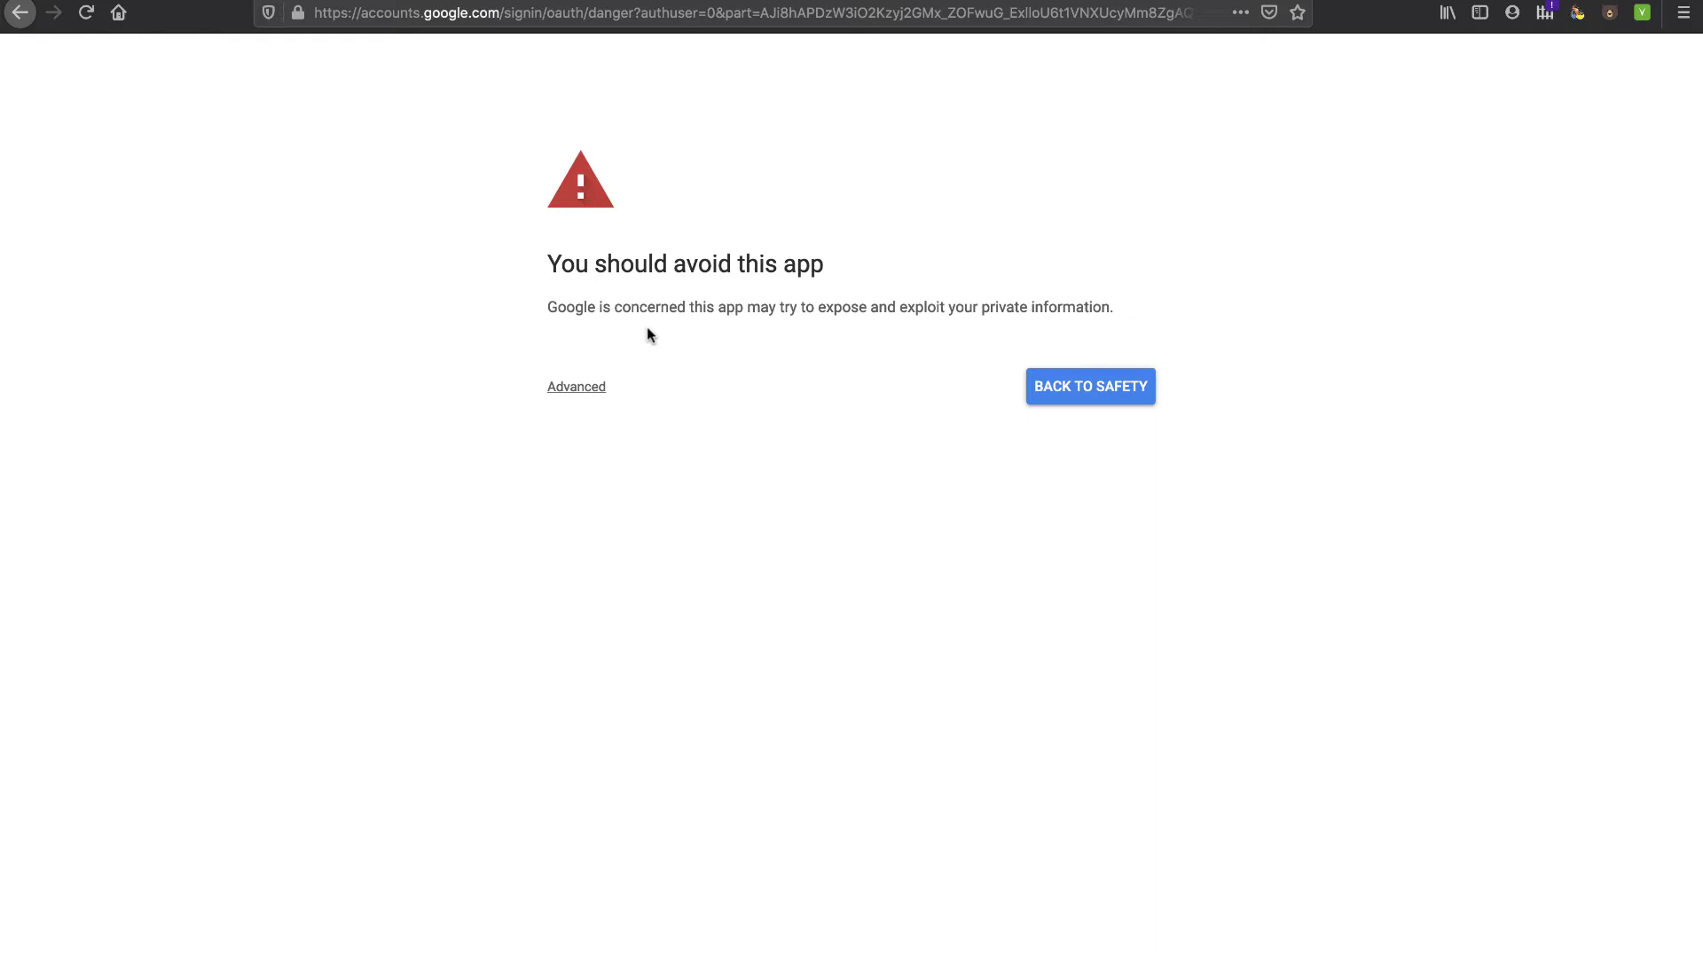
{"action": "left_click", "coordinate": [585, 390]}
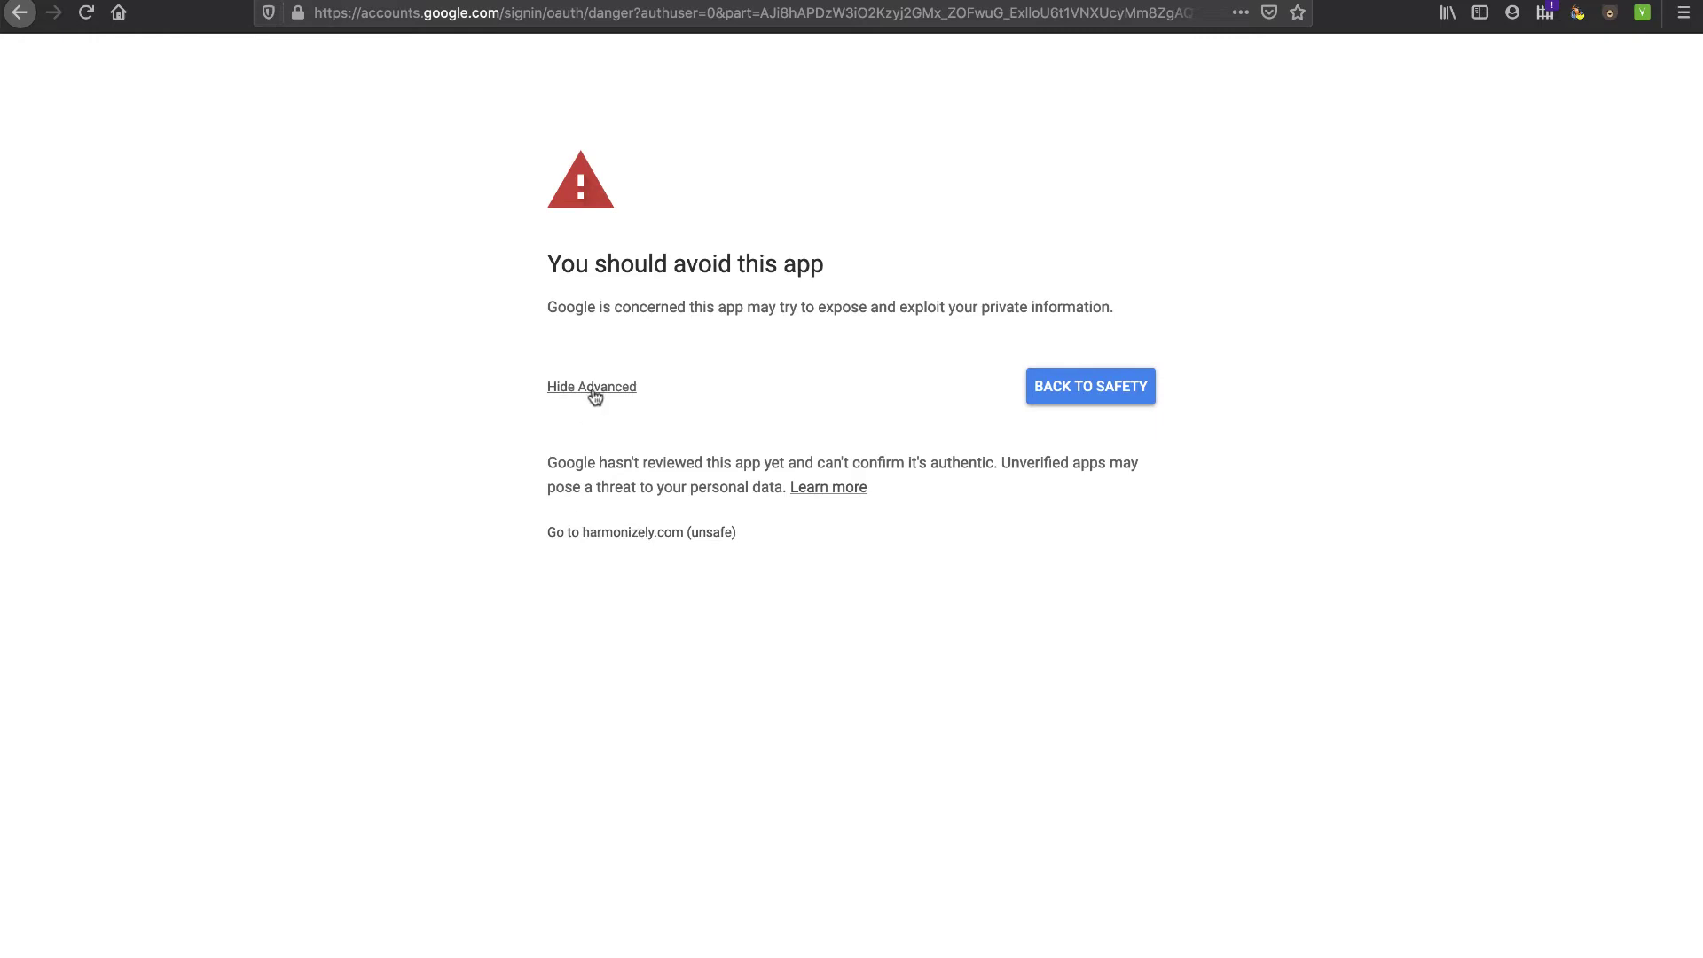
{"action": "left_click", "coordinate": [617, 534]}
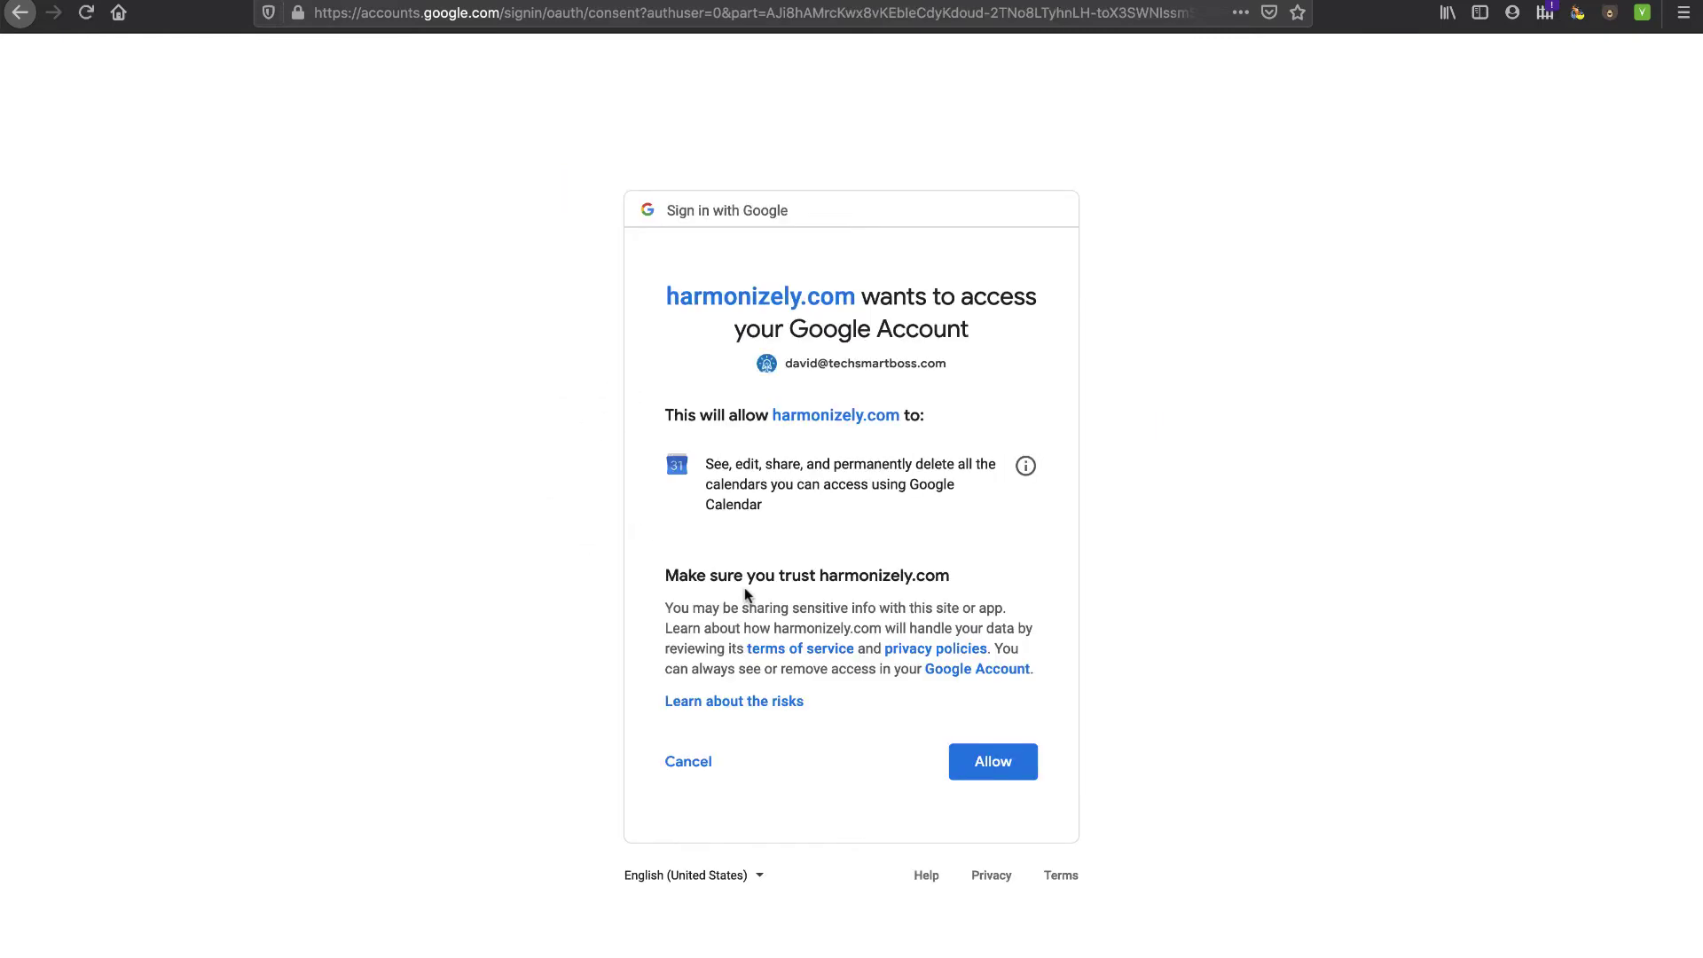
{"action": "left_click", "coordinate": [994, 761]}
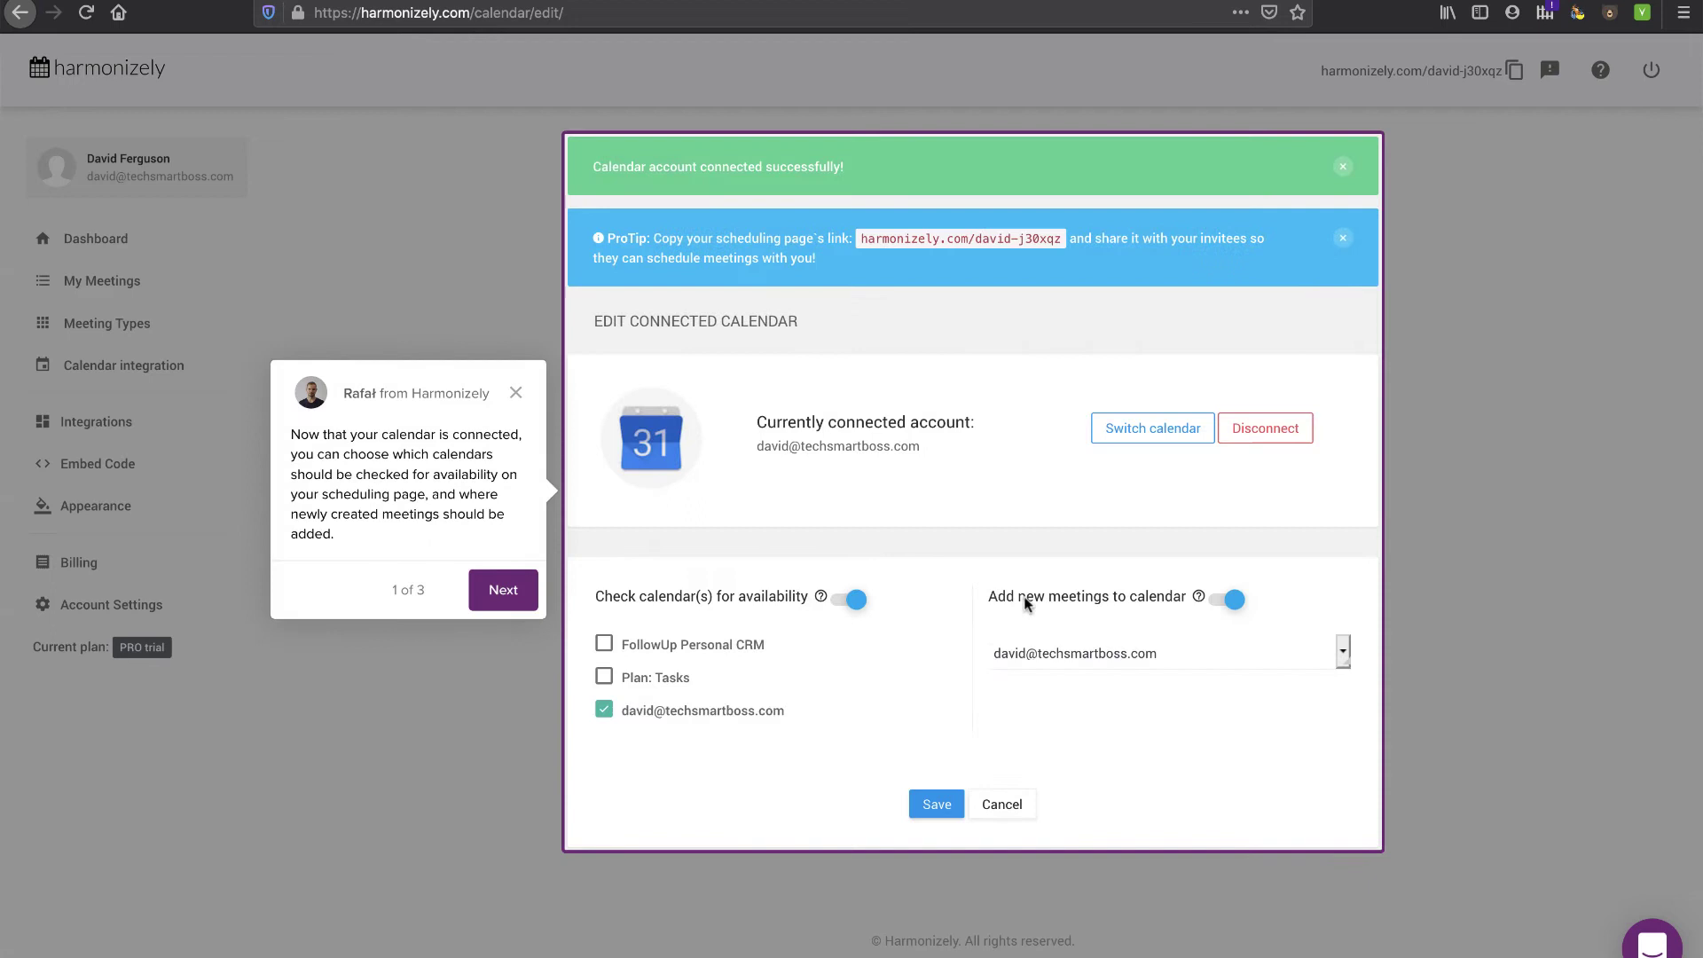
- Close the calendar onboarding tour and check the availability help tooltip
{"action": "left_click", "coordinate": [516, 392]}
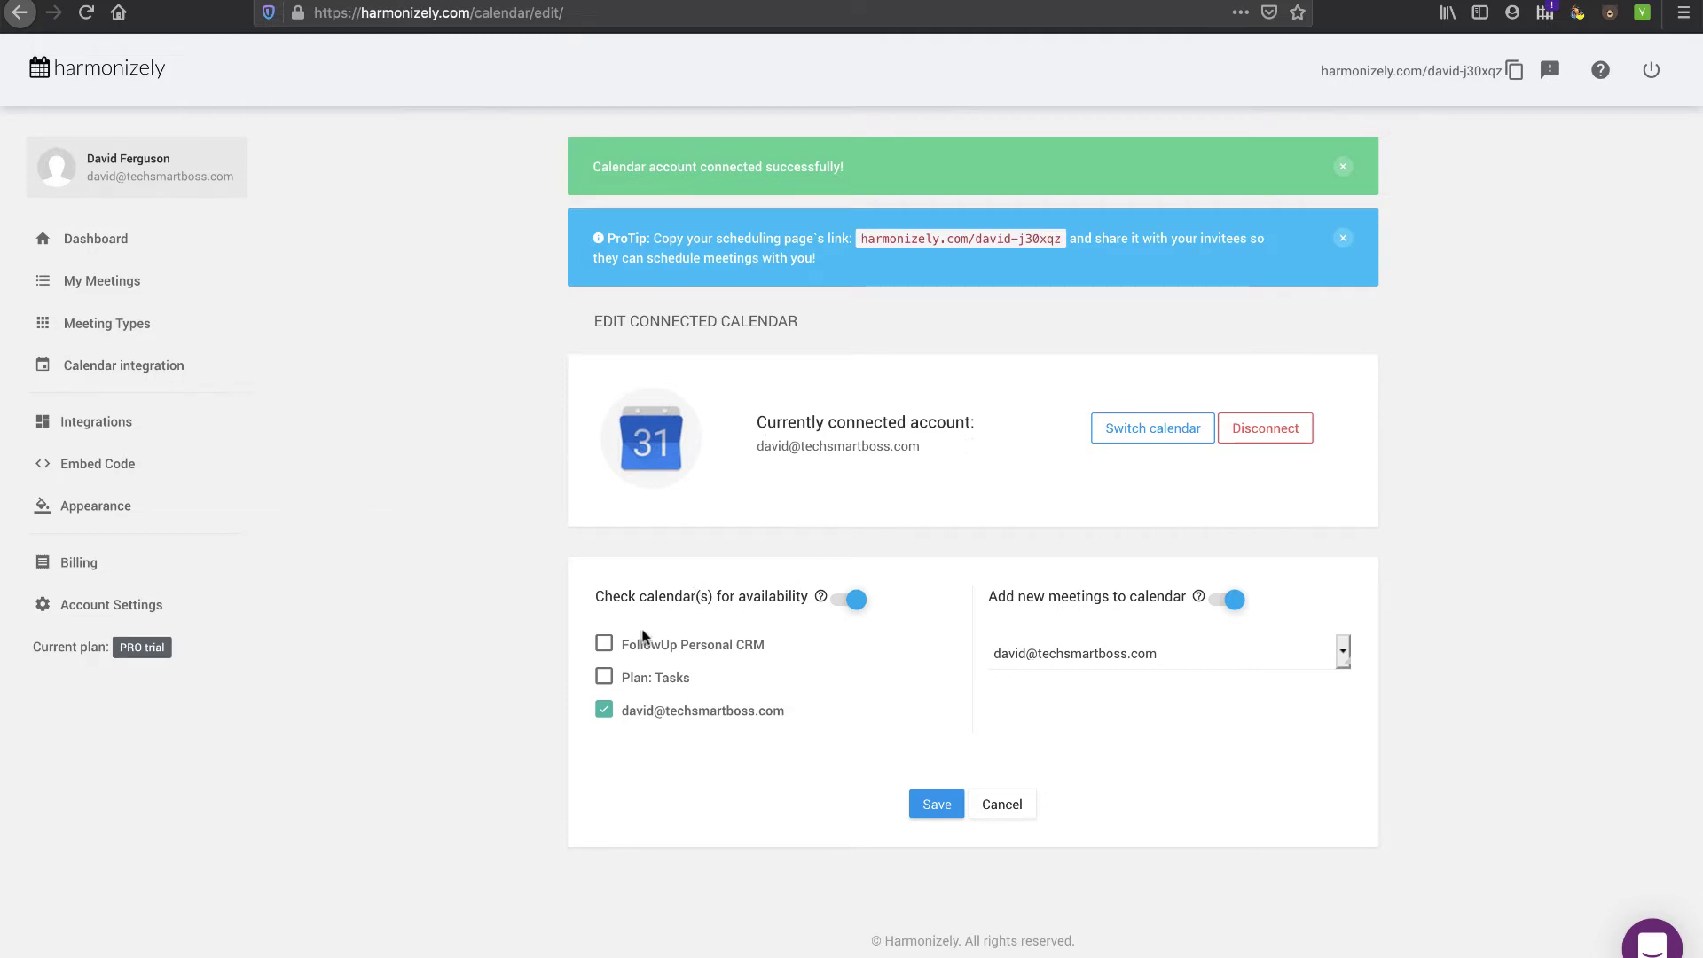
{"action": "mouse_move", "coordinate": [819, 598]}
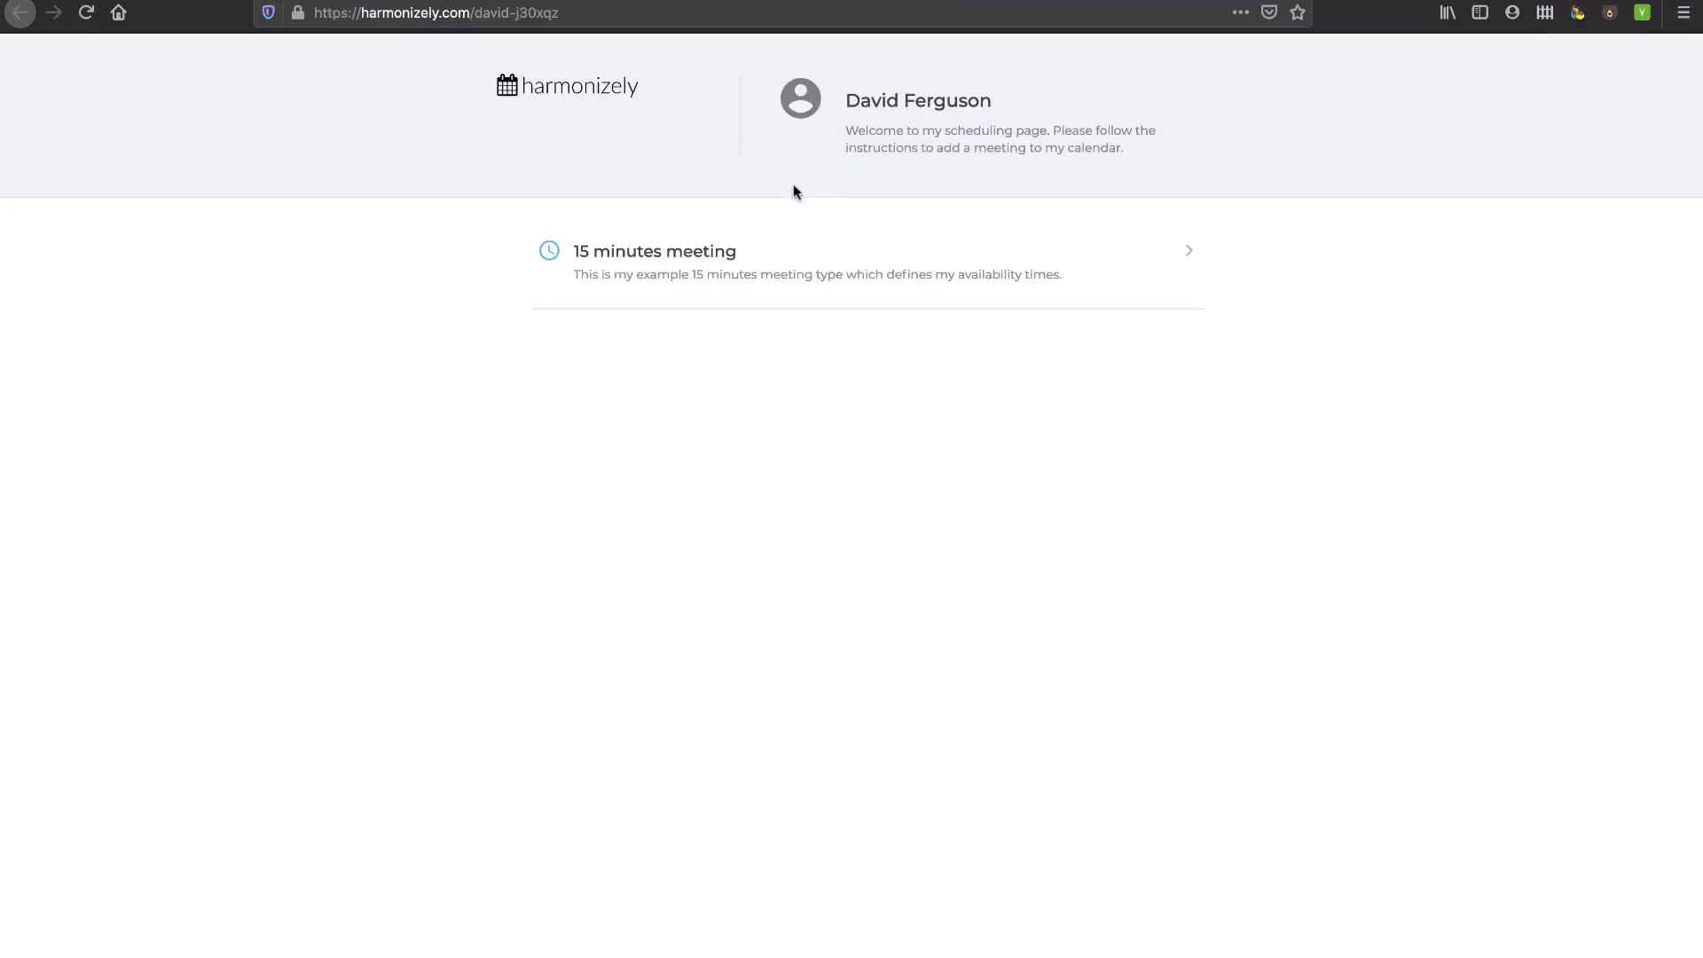
- Book the 15 minutes meeting for Friday 20 December at 10:30–10:45 AM, reaching the Full Name field
{"action": "left_click", "coordinate": [779, 257]}
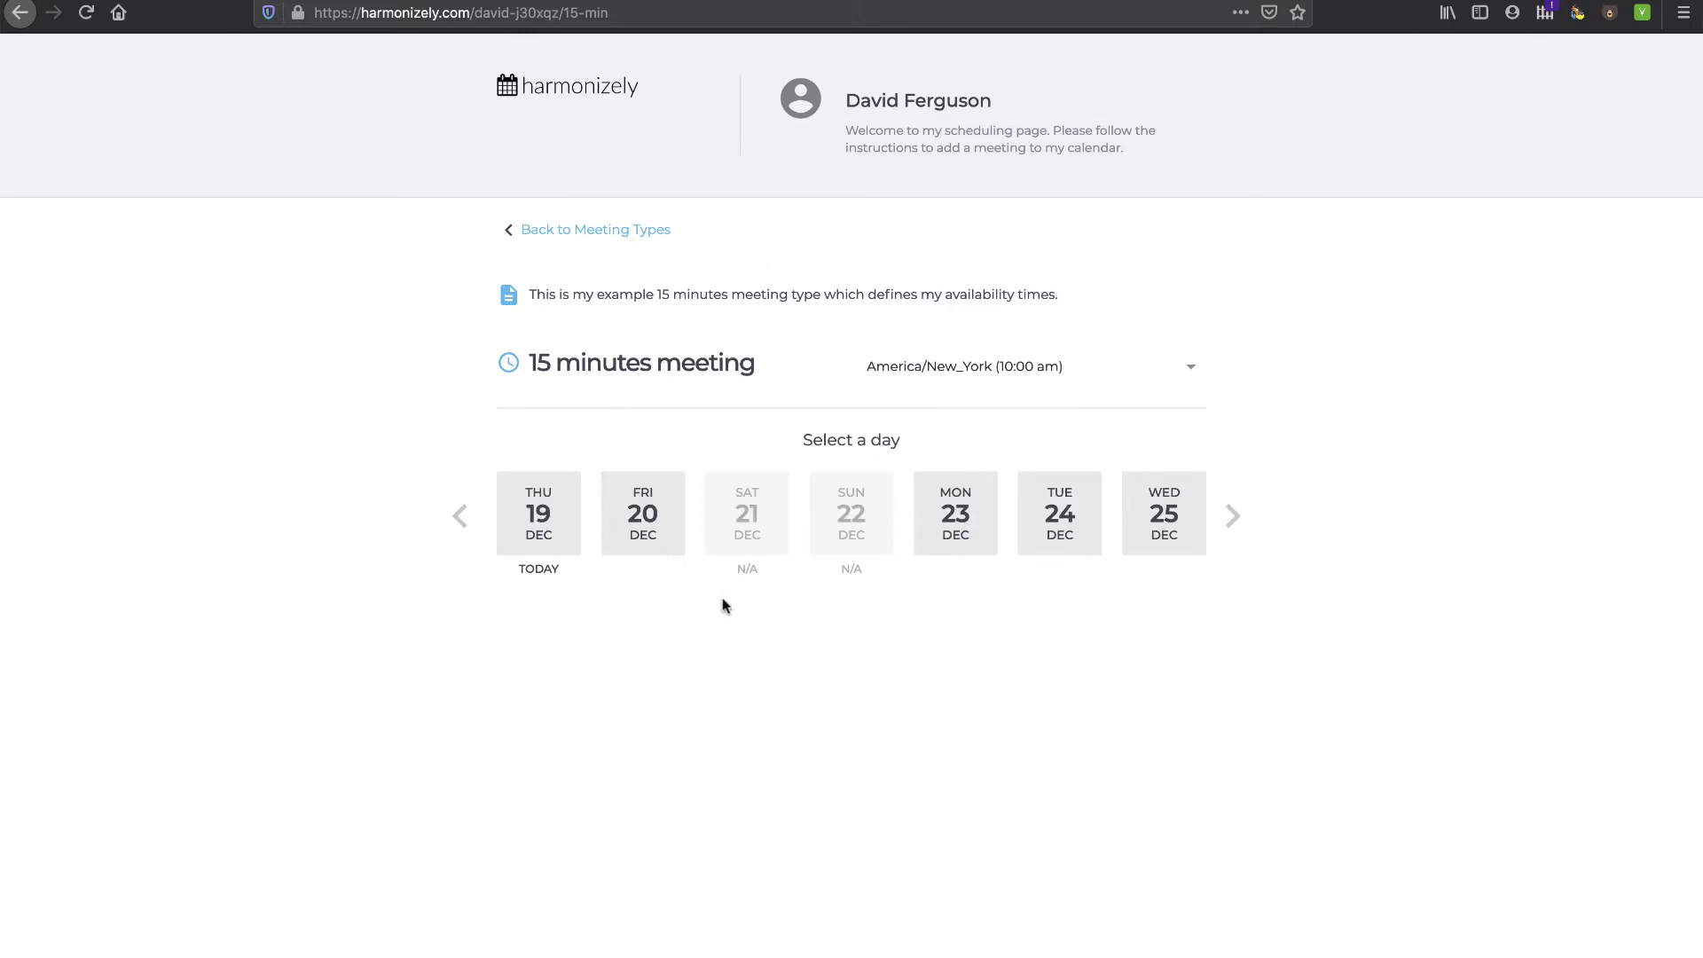
{"action": "left_click", "coordinate": [641, 521]}
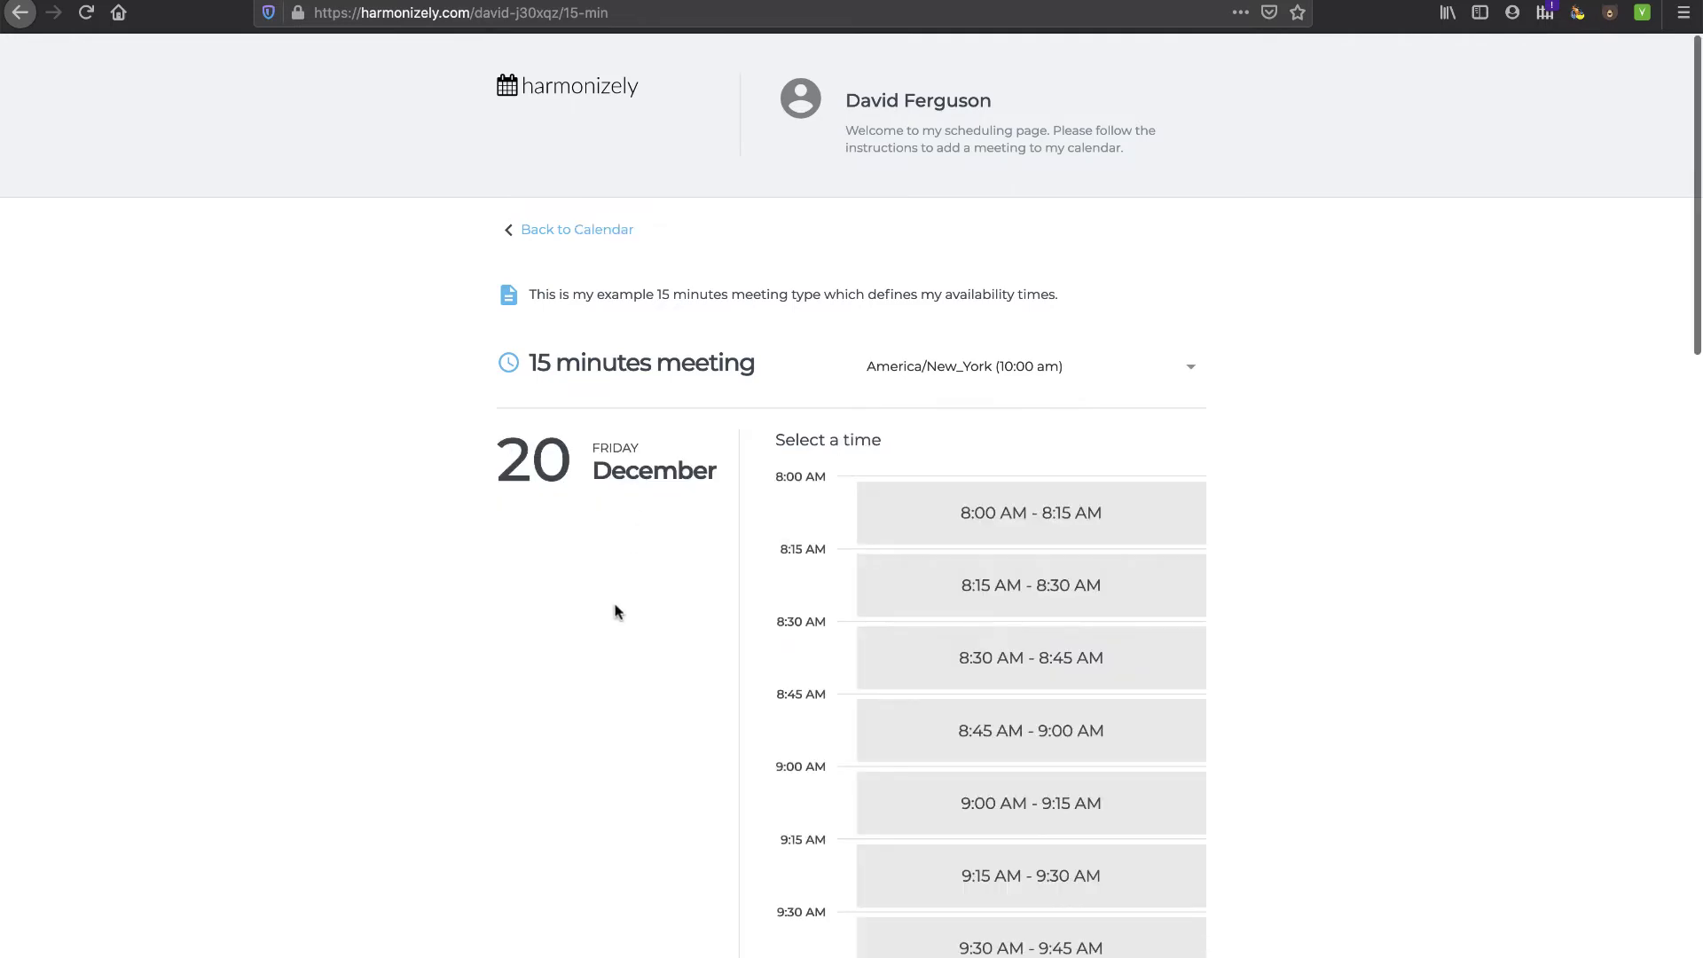
{"action": "scroll", "coordinate": [975, 657], "scroll_direction": "down", "scroll_amount": 5}
{"action": "scroll", "coordinate": [1009, 651], "scroll_direction": "down", "scroll_amount": 10}
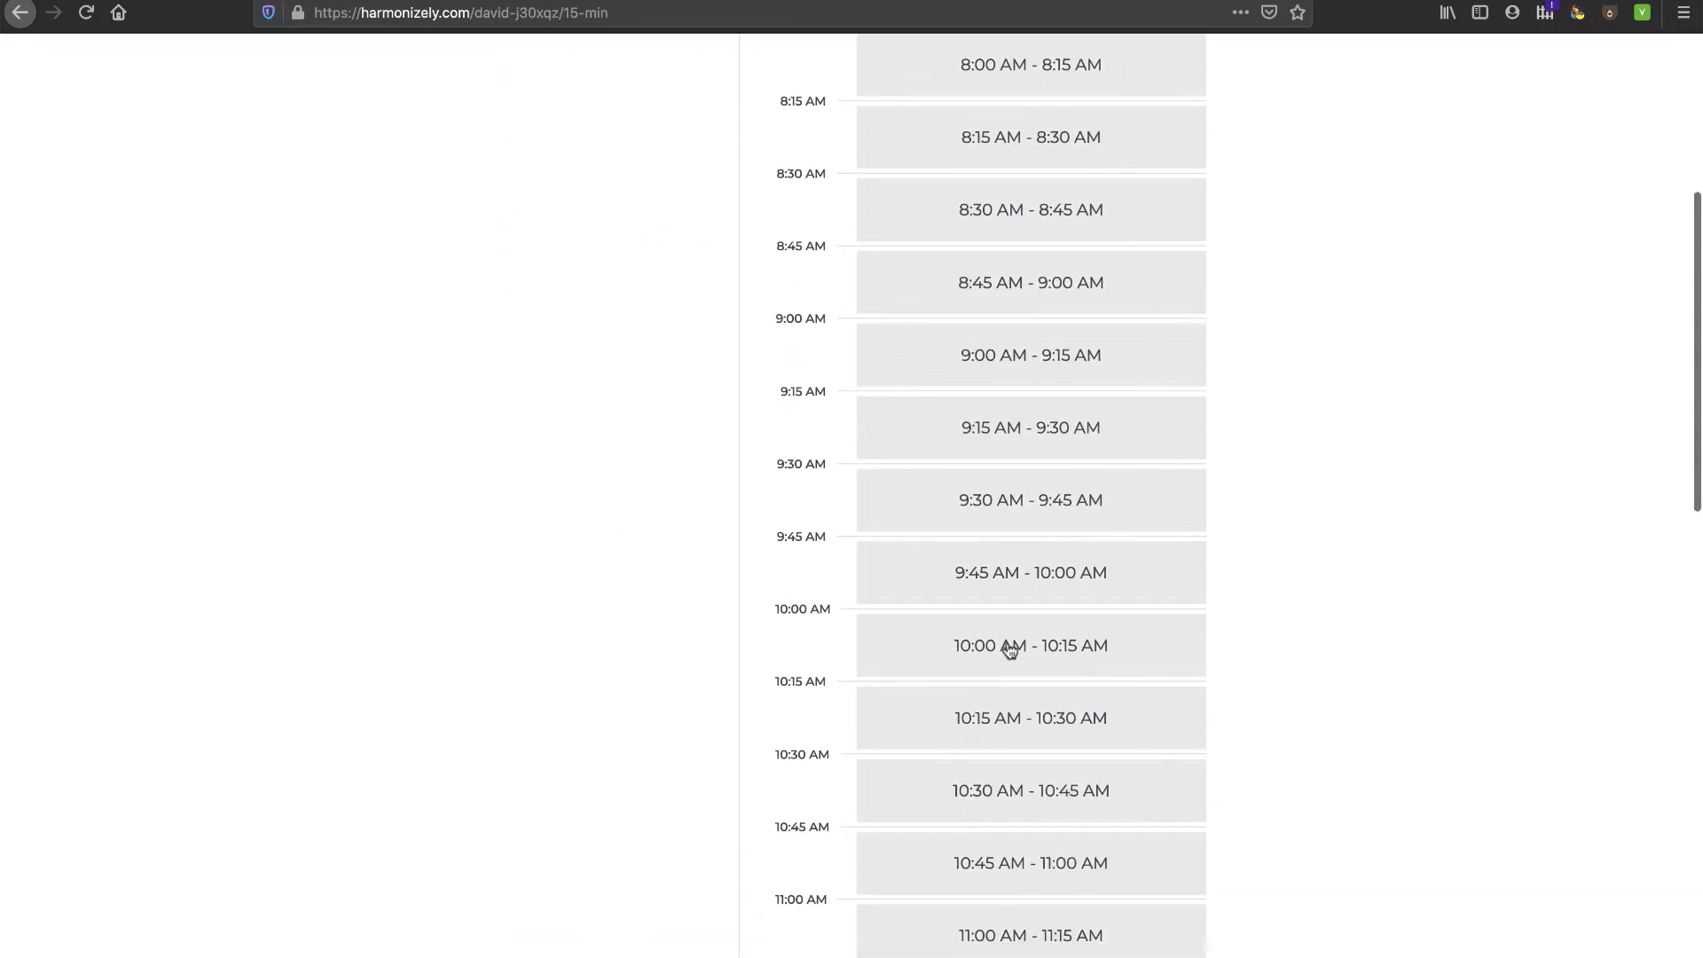
{"action": "scroll", "coordinate": [1009, 651], "scroll_direction": "up", "scroll_amount": 8}
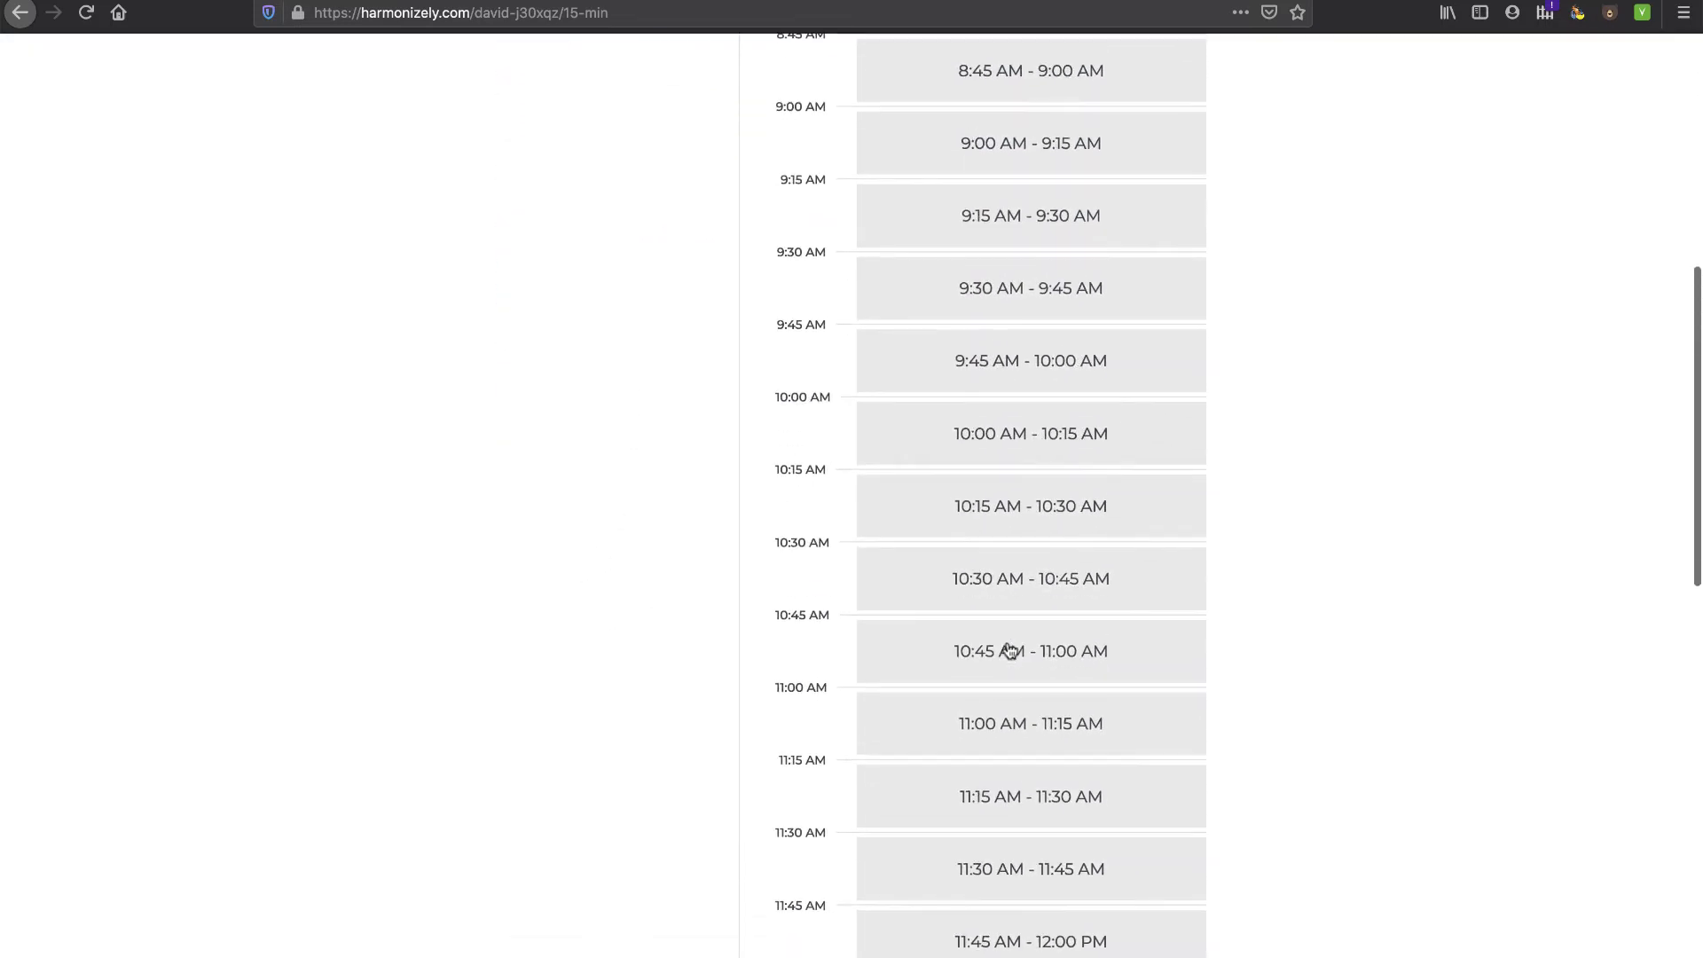
{"action": "left_click", "coordinate": [970, 581]}
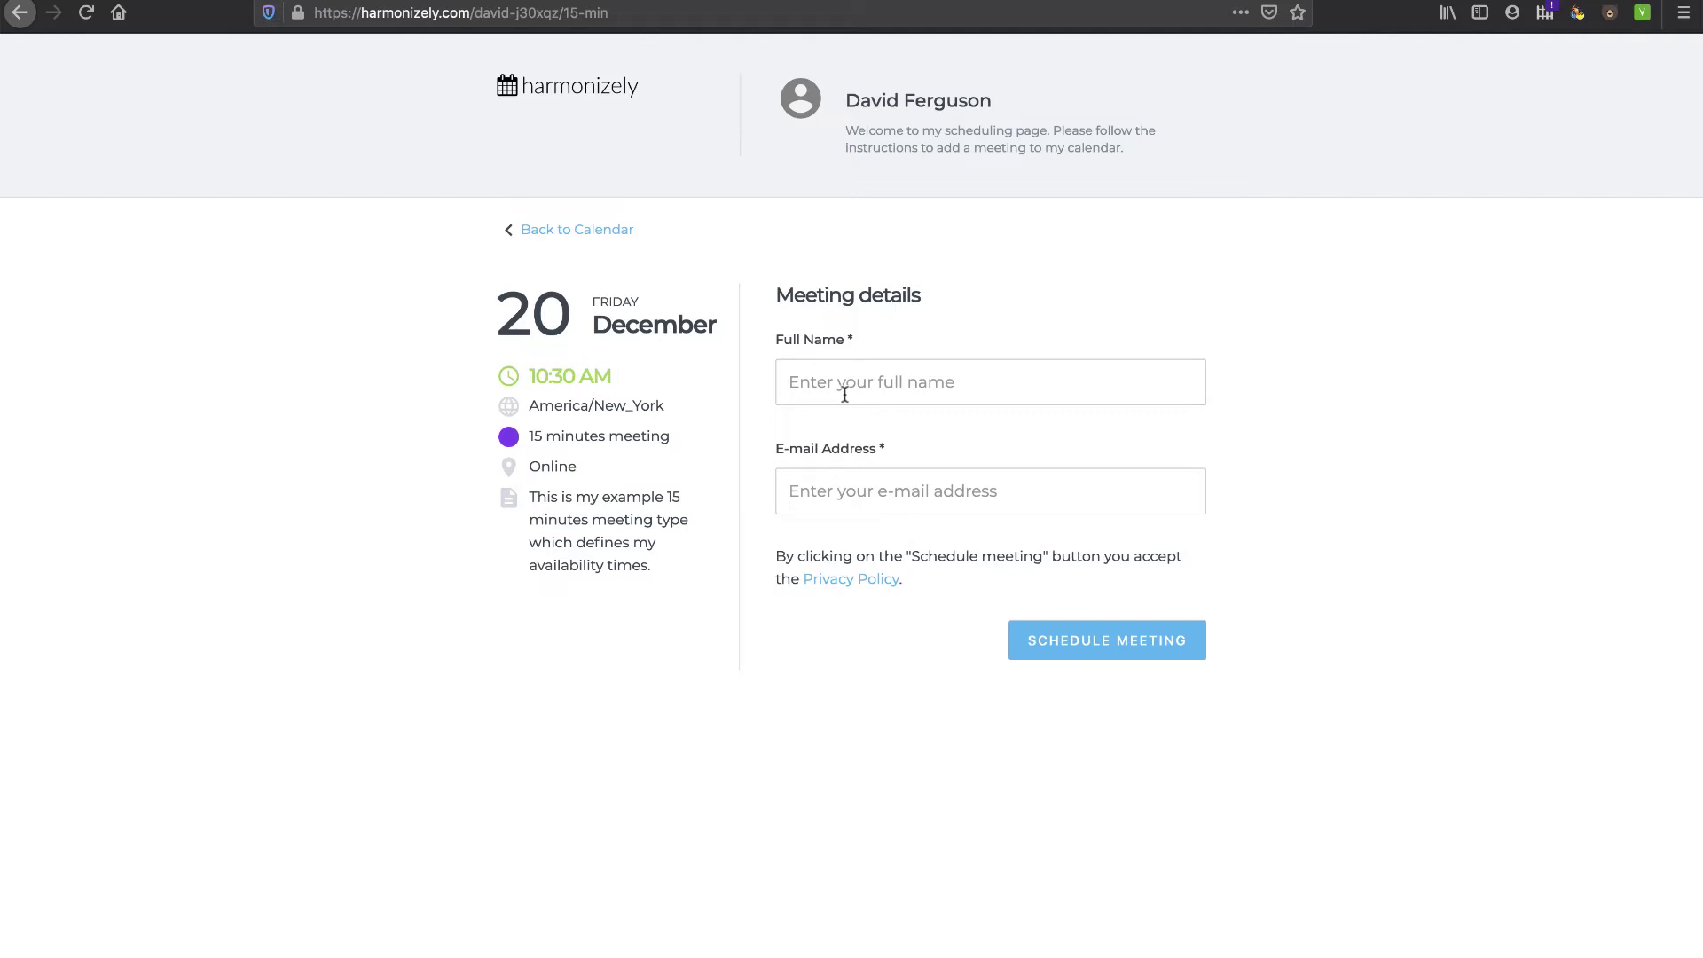
{"action": "left_click", "coordinate": [881, 381]}
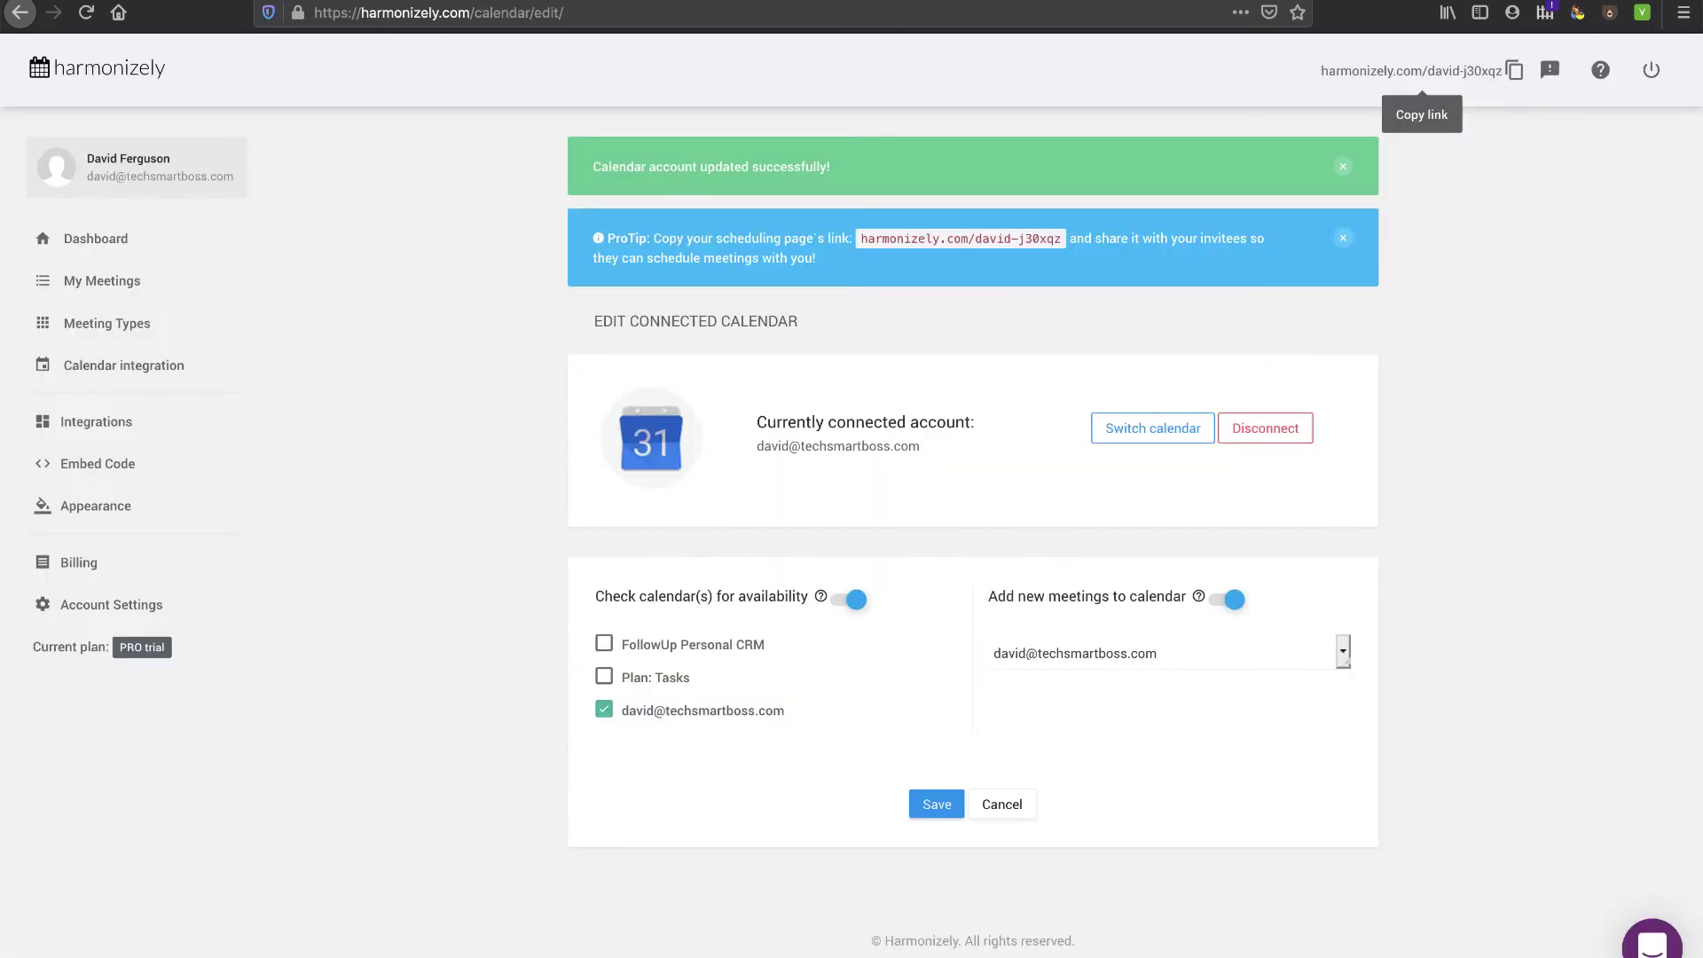
- Go to Meeting Types, dismiss the tour tip, and show the 15 minutes meeting's options menu
{"action": "left_click", "coordinate": [107, 283]}
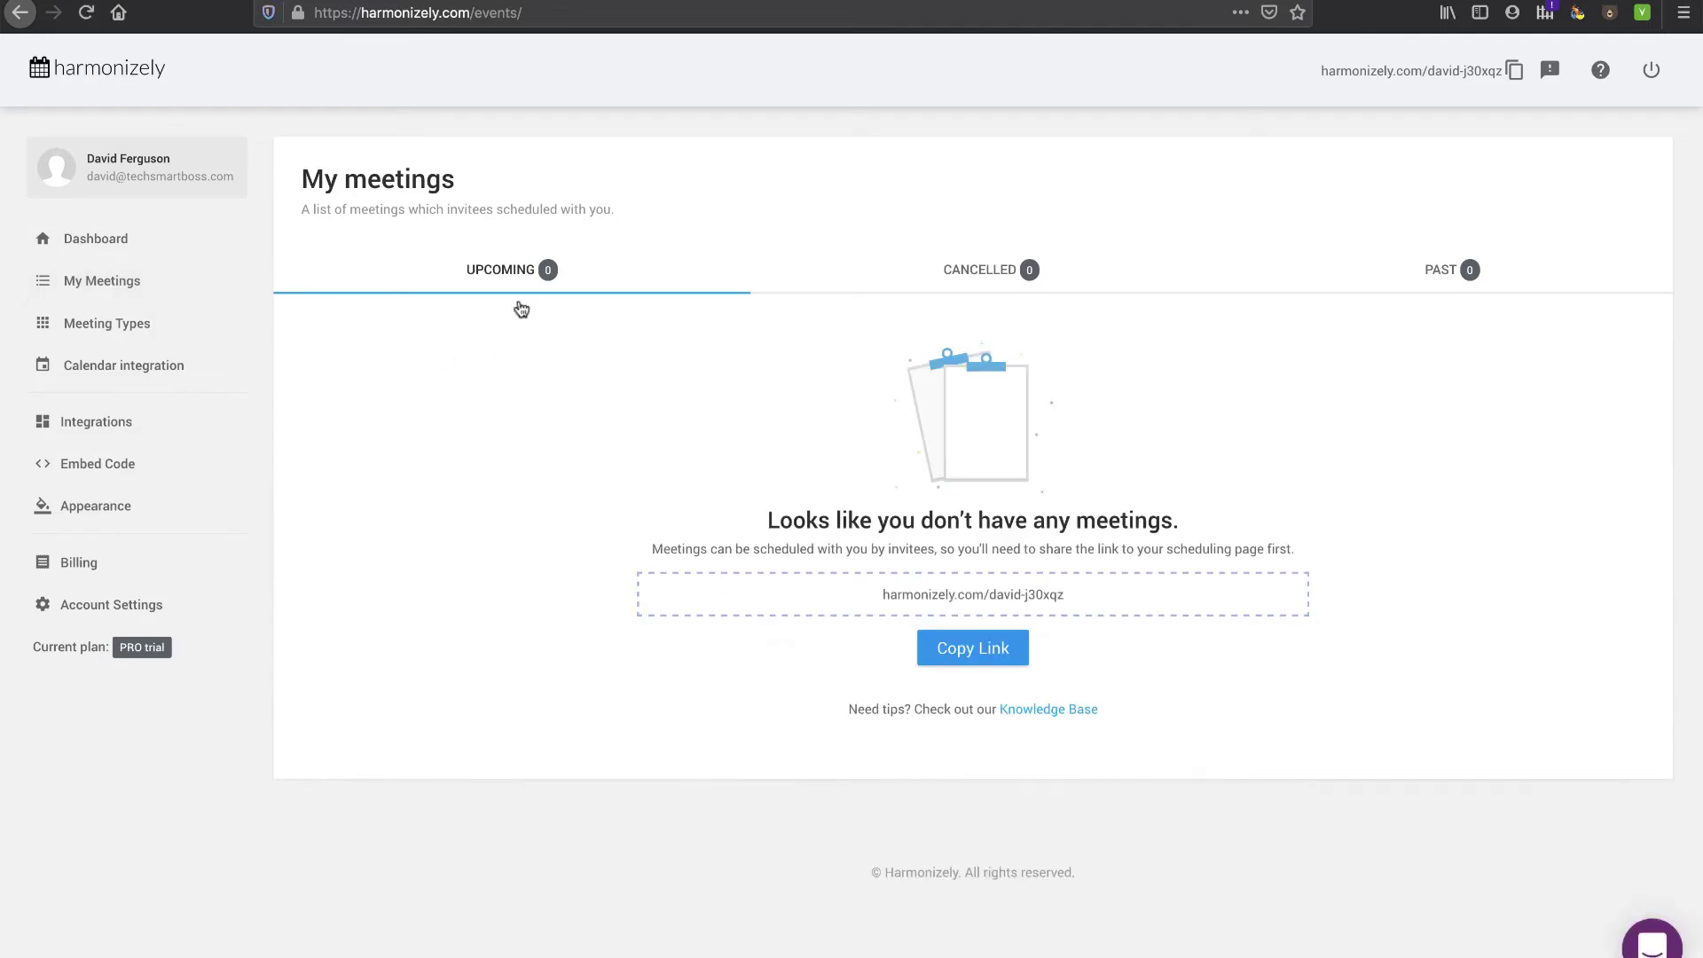
{"action": "left_click", "coordinate": [117, 326]}
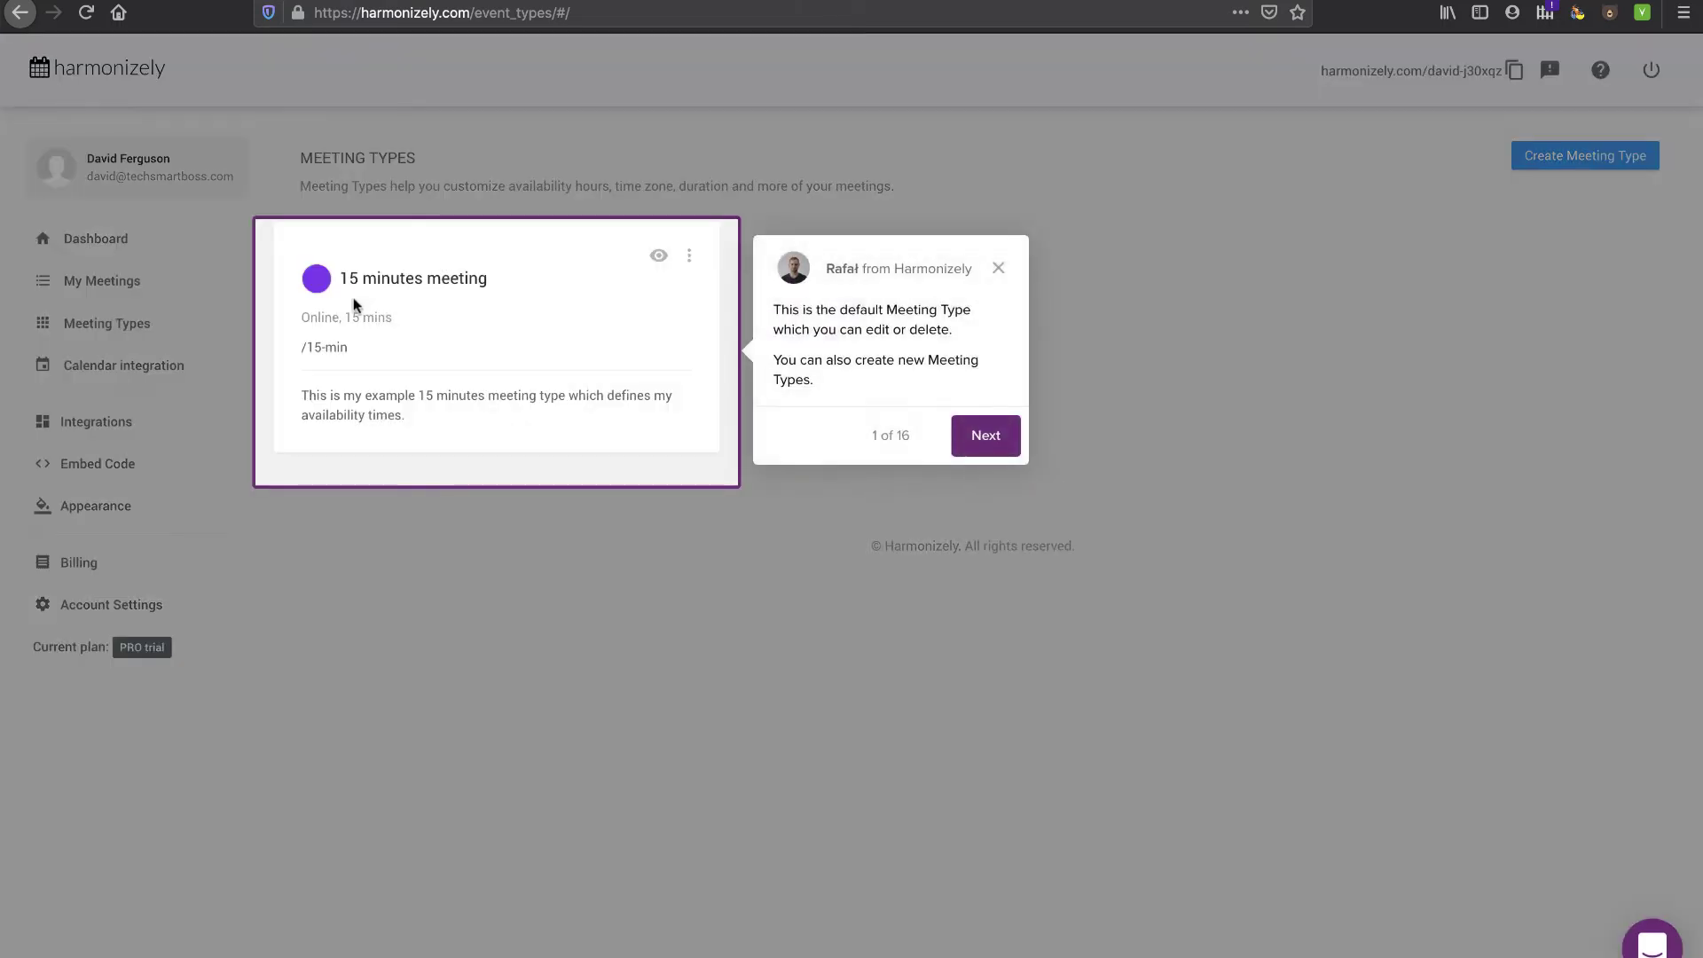
{"action": "left_click", "coordinate": [999, 268]}
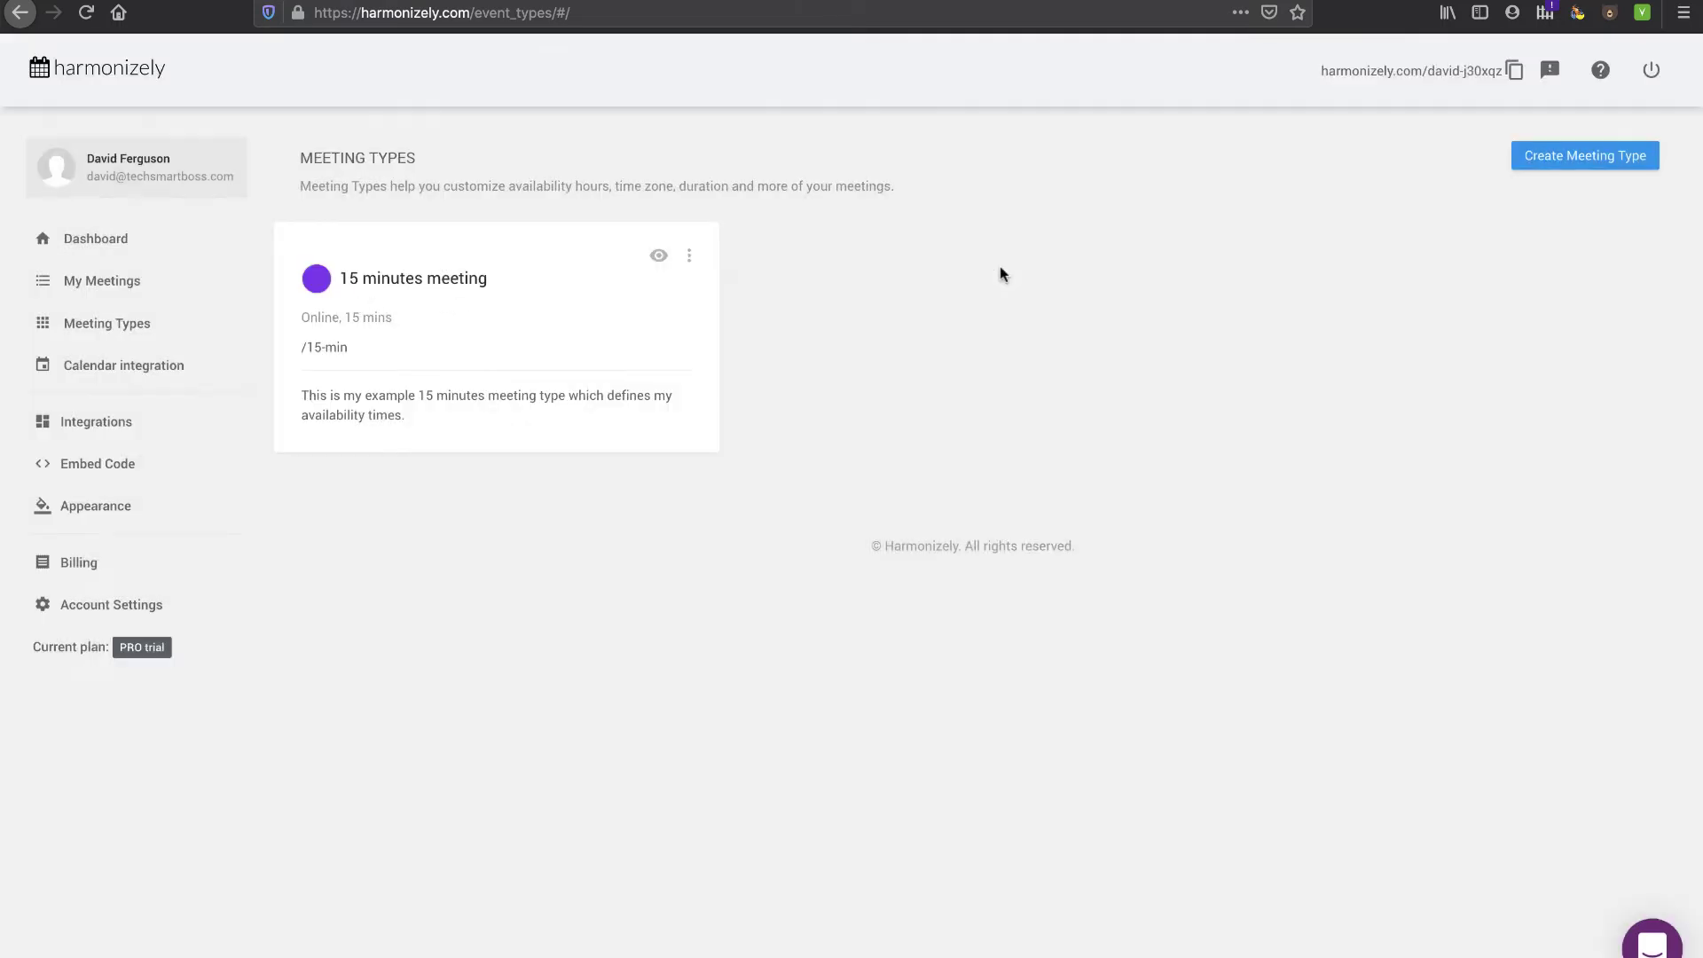
{"action": "left_click", "coordinate": [690, 263]}
{"action": "left_click", "coordinate": [613, 274]}
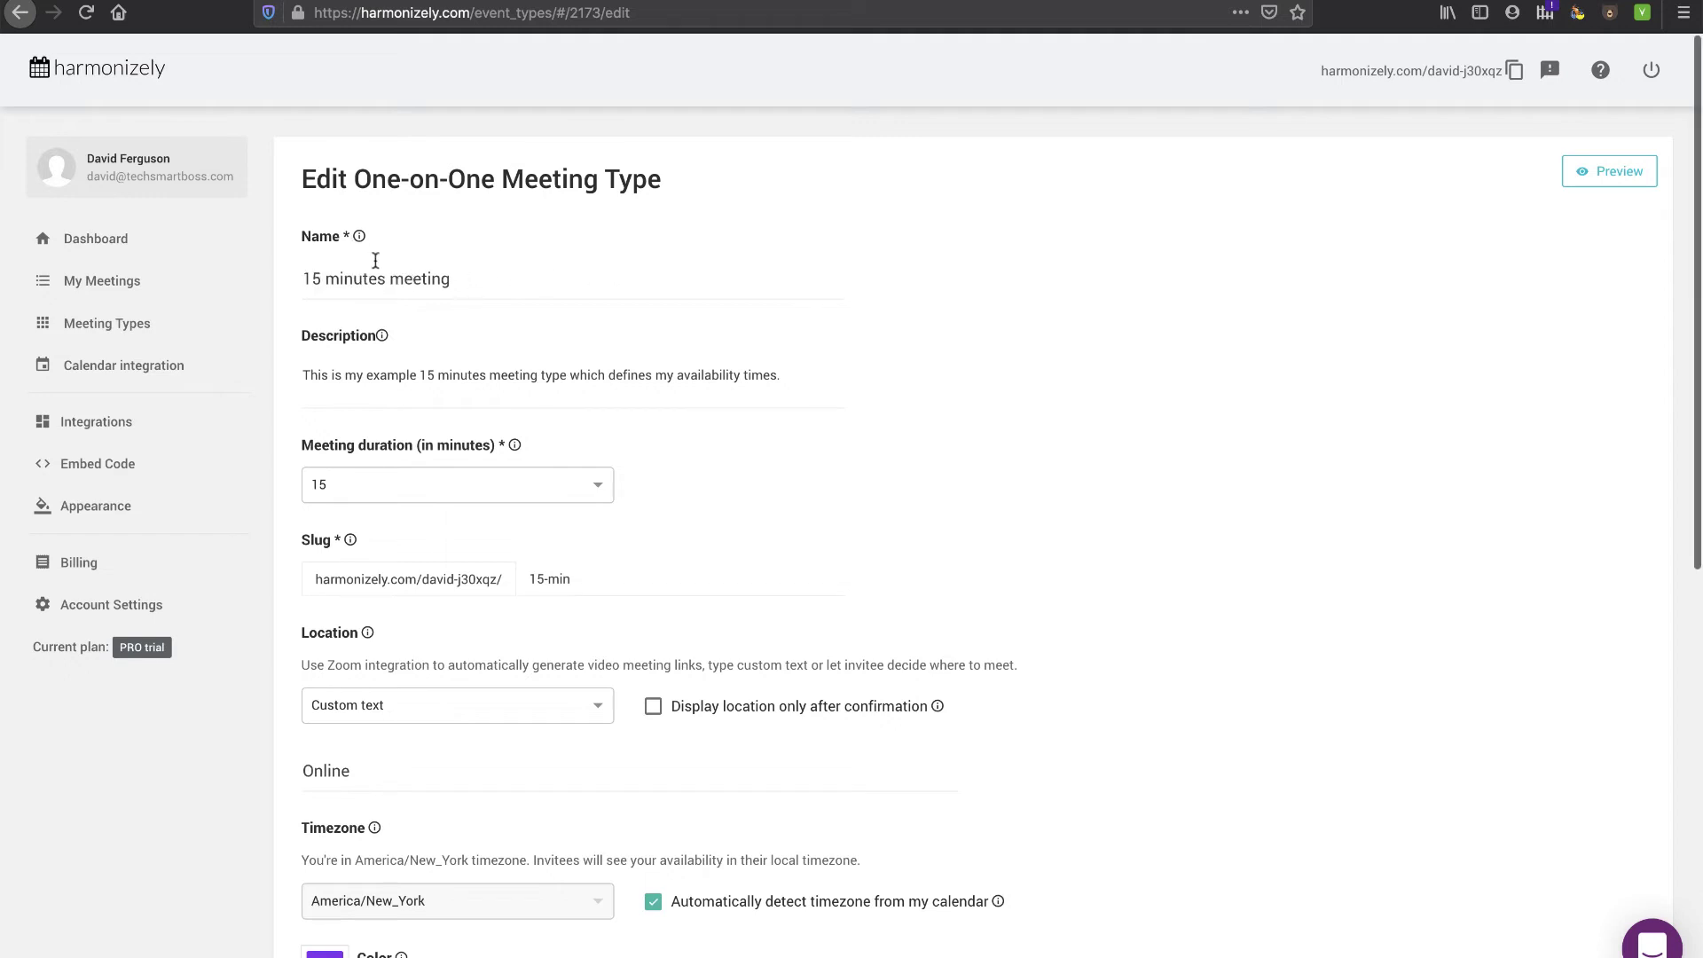
{"action": "triple_click", "coordinate": [458, 376]}
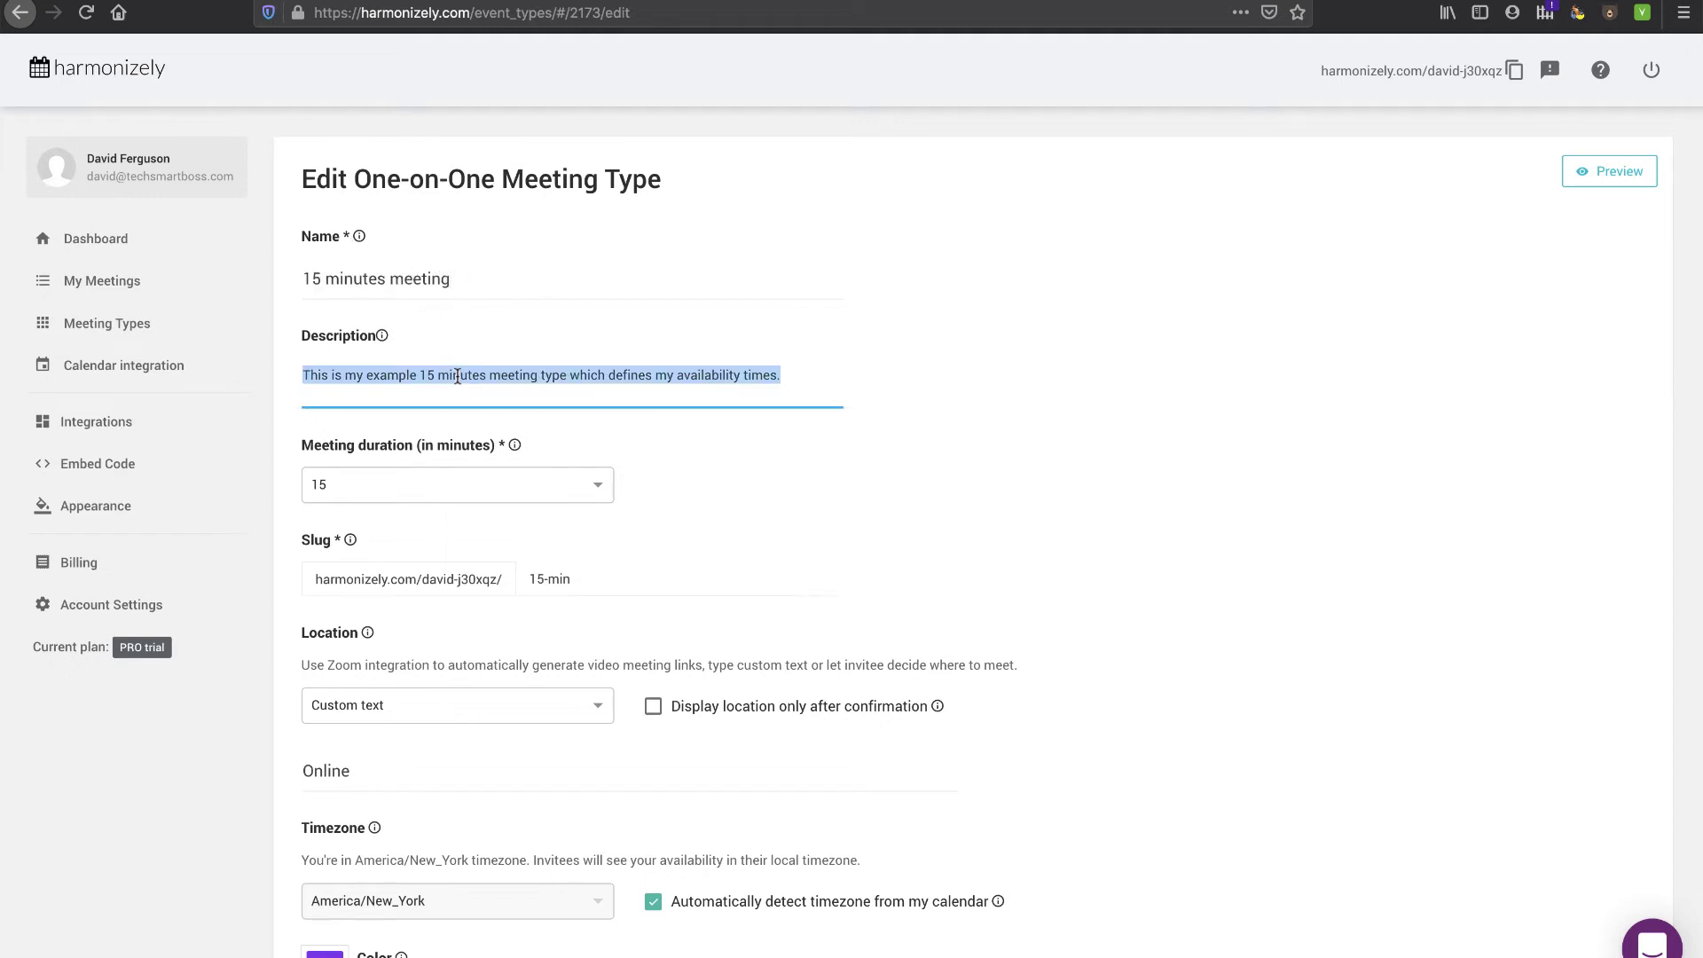
{"action": "left_click", "coordinate": [607, 486]}
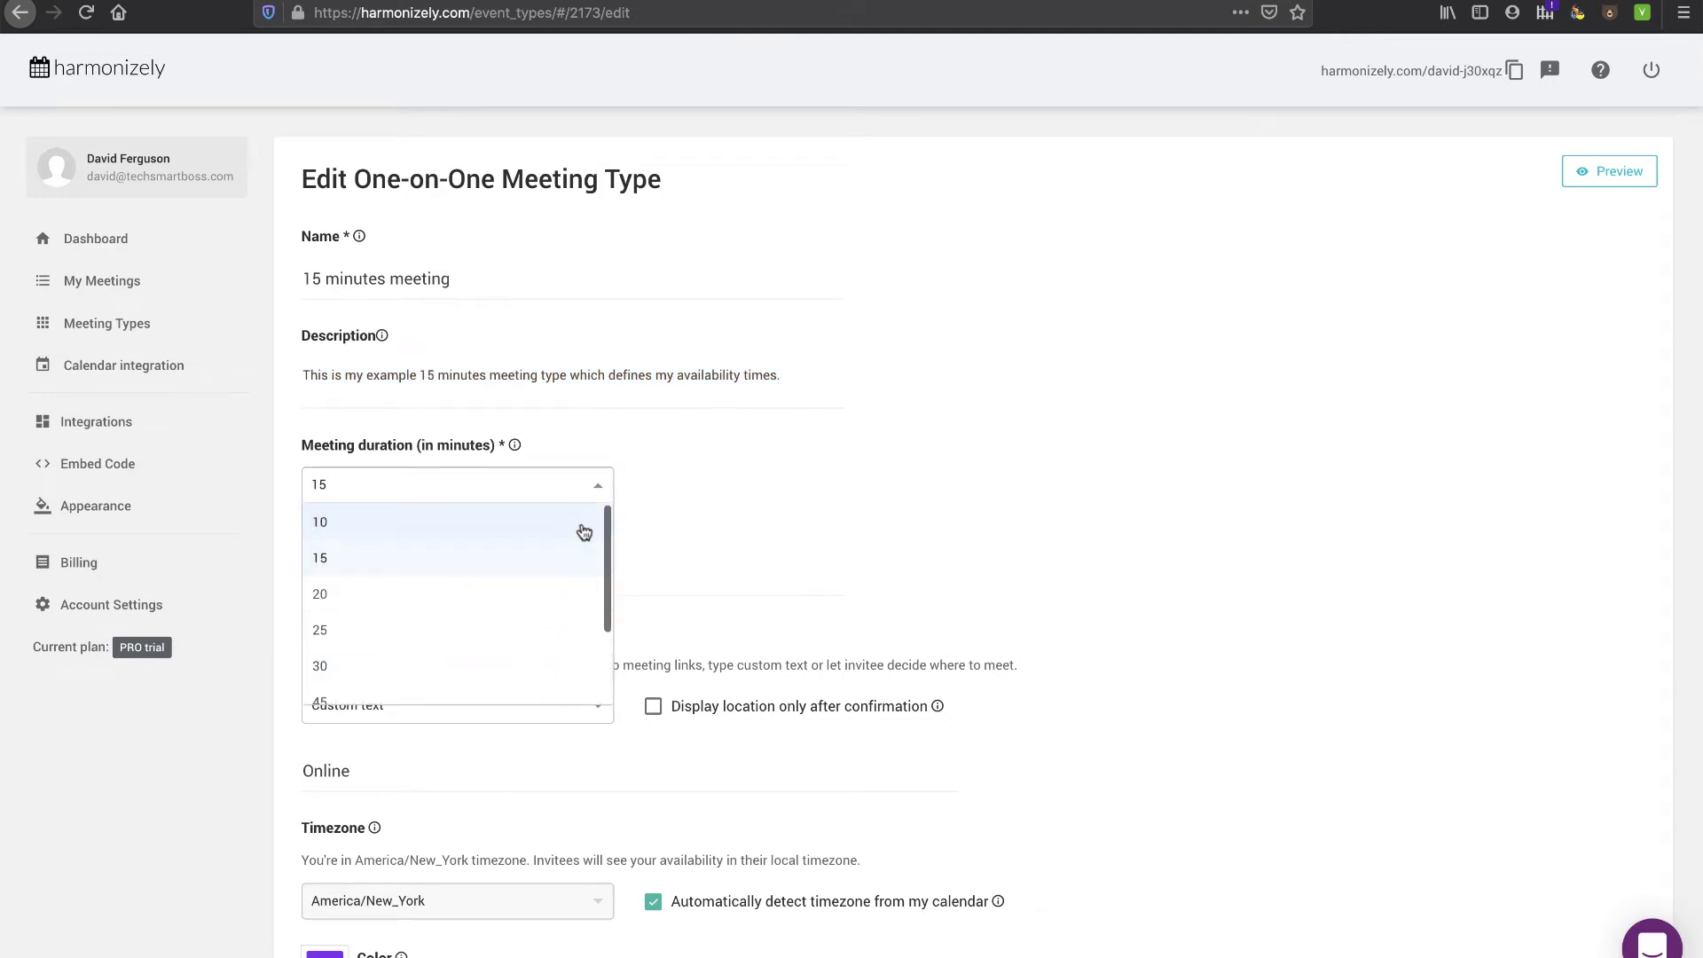
{"action": "left_click", "coordinate": [630, 465]}
{"action": "scroll", "coordinate": [629, 463], "scroll_direction": "down", "scroll_amount": 3}
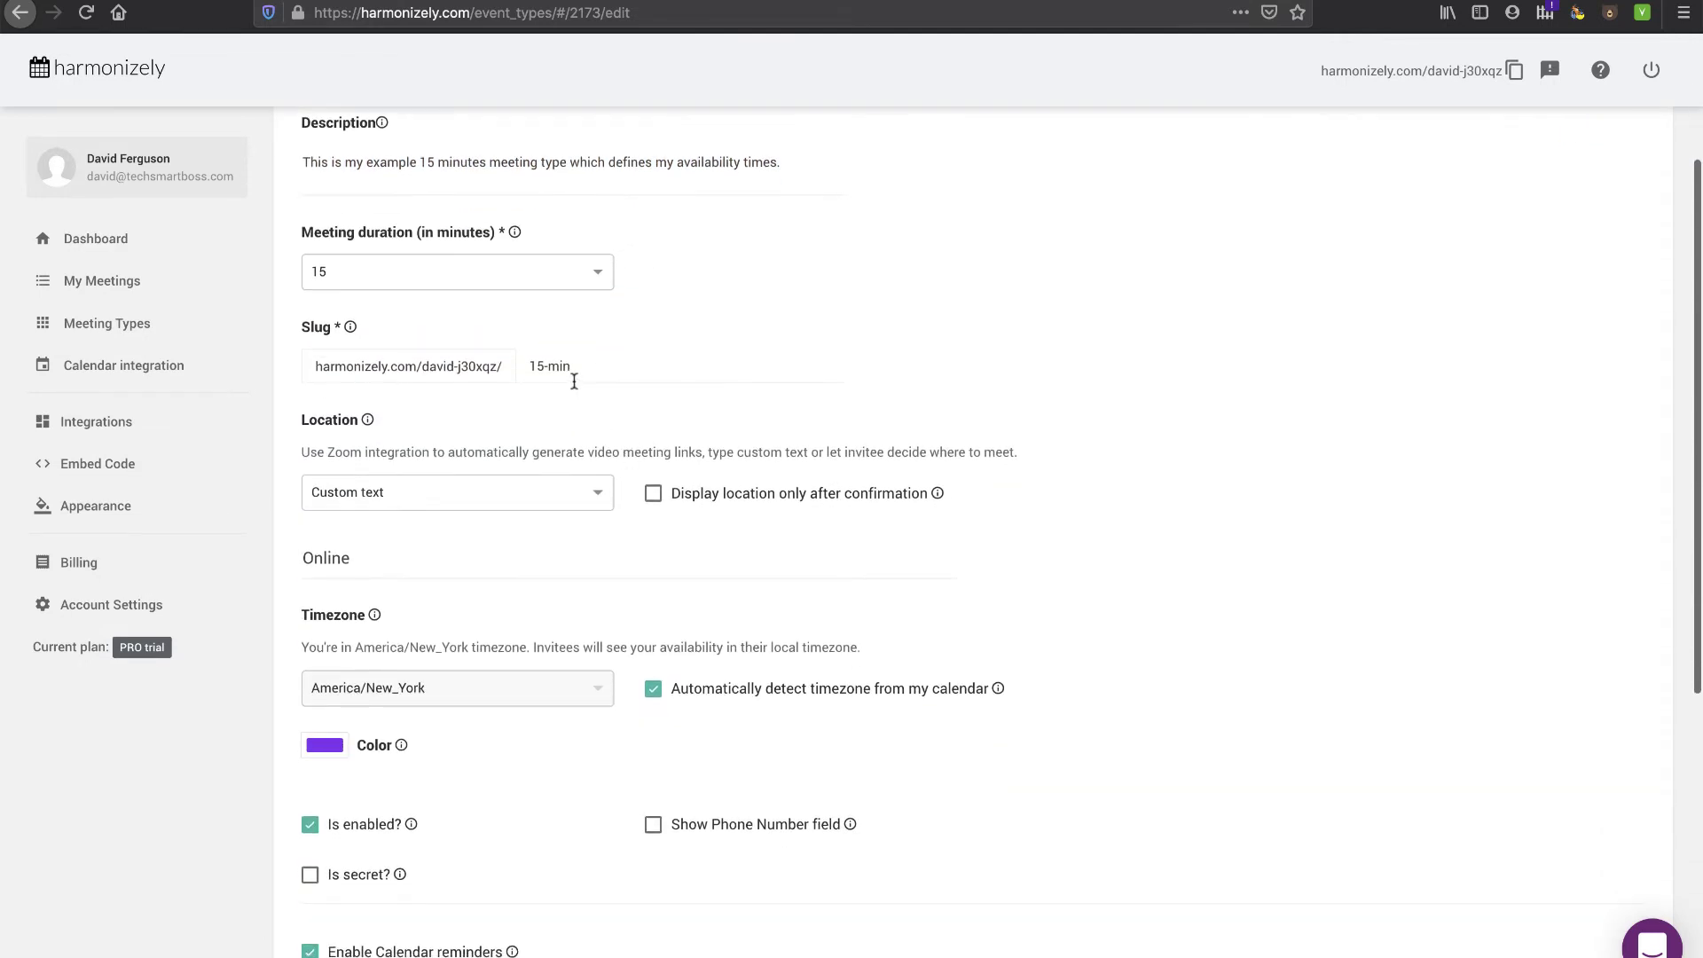
{"action": "left_click_drag", "start_coordinate": [575, 366], "coordinate": [519, 364]}
{"action": "scroll", "coordinate": [572, 447], "scroll_direction": "down", "scroll_amount": 1}
{"action": "left_click", "coordinate": [413, 410]}
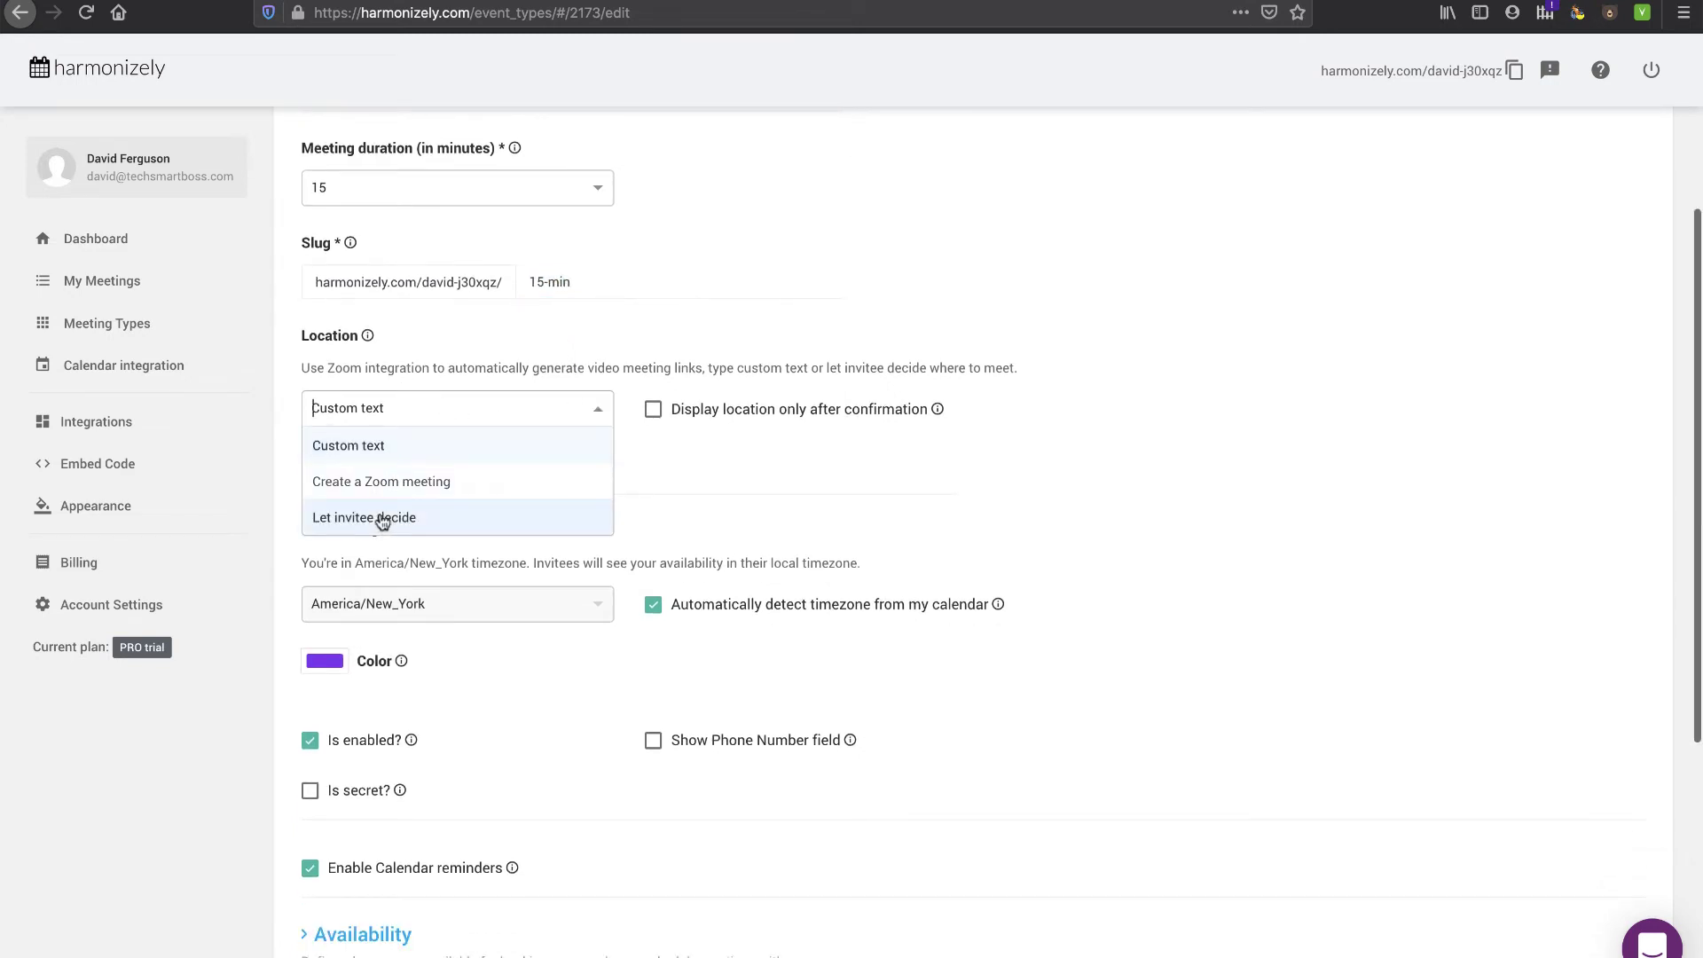
{"action": "left_click", "coordinate": [365, 446]}
{"action": "left_click", "coordinate": [356, 472]}
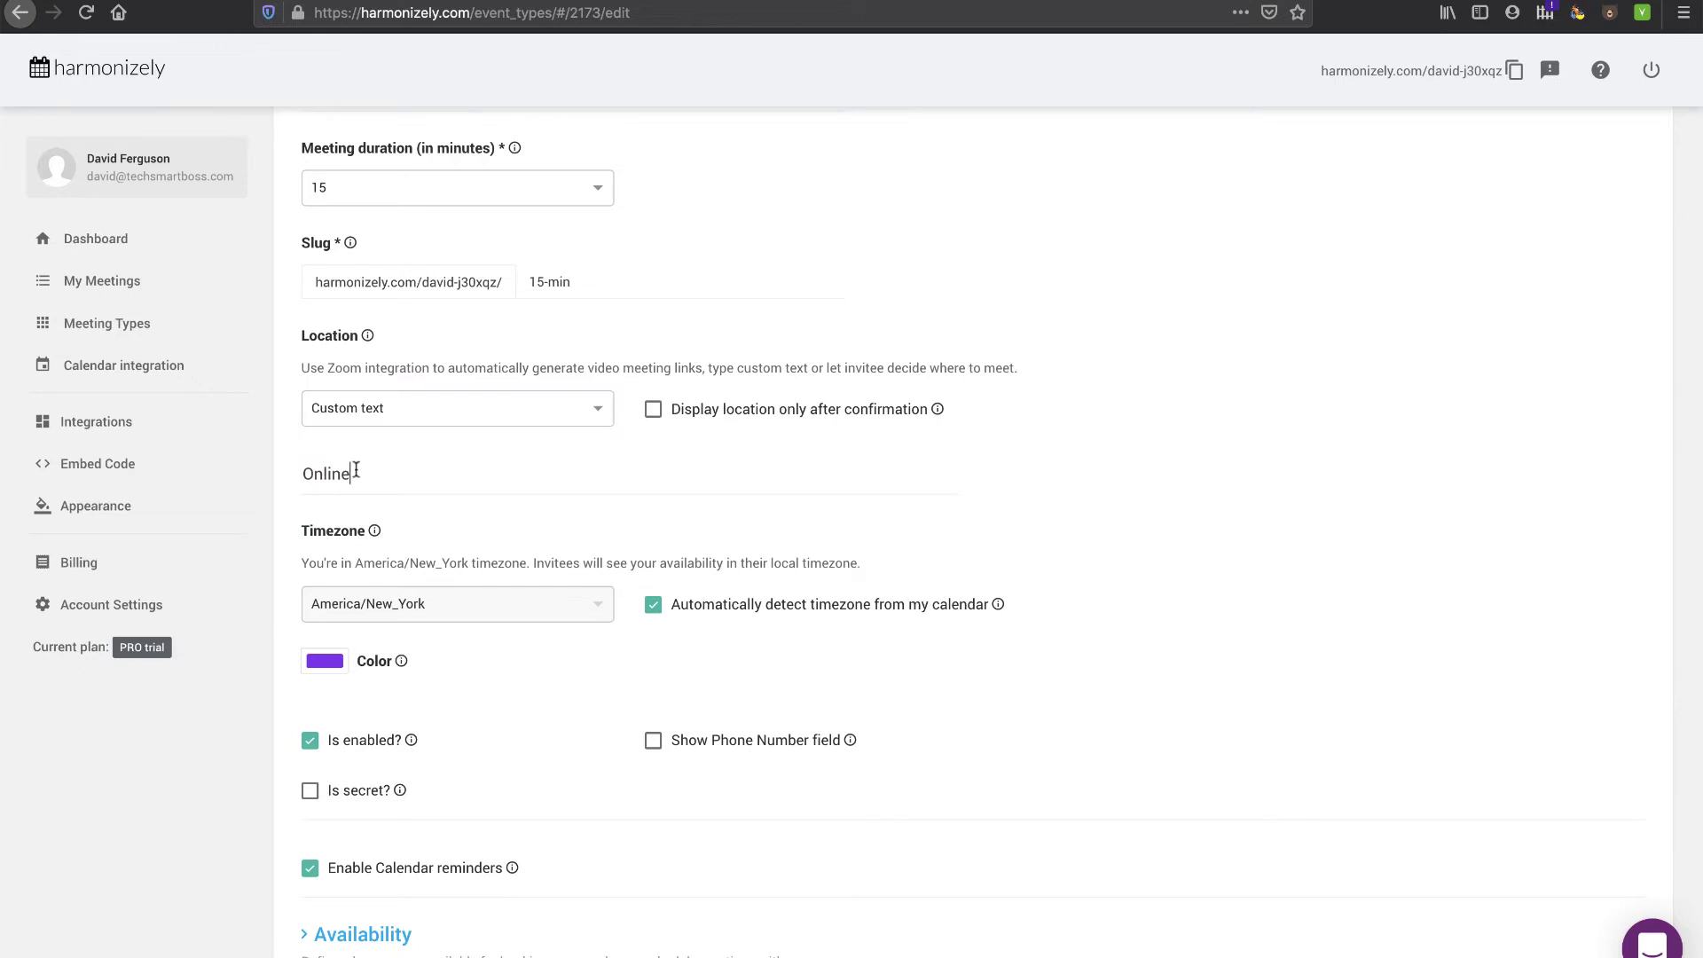
{"action": "double_click", "coordinate": [335, 473]}
{"action": "left_click", "coordinate": [369, 471]}
{"action": "scroll", "coordinate": [369, 471], "scroll_direction": "down", "scroll_amount": 3}
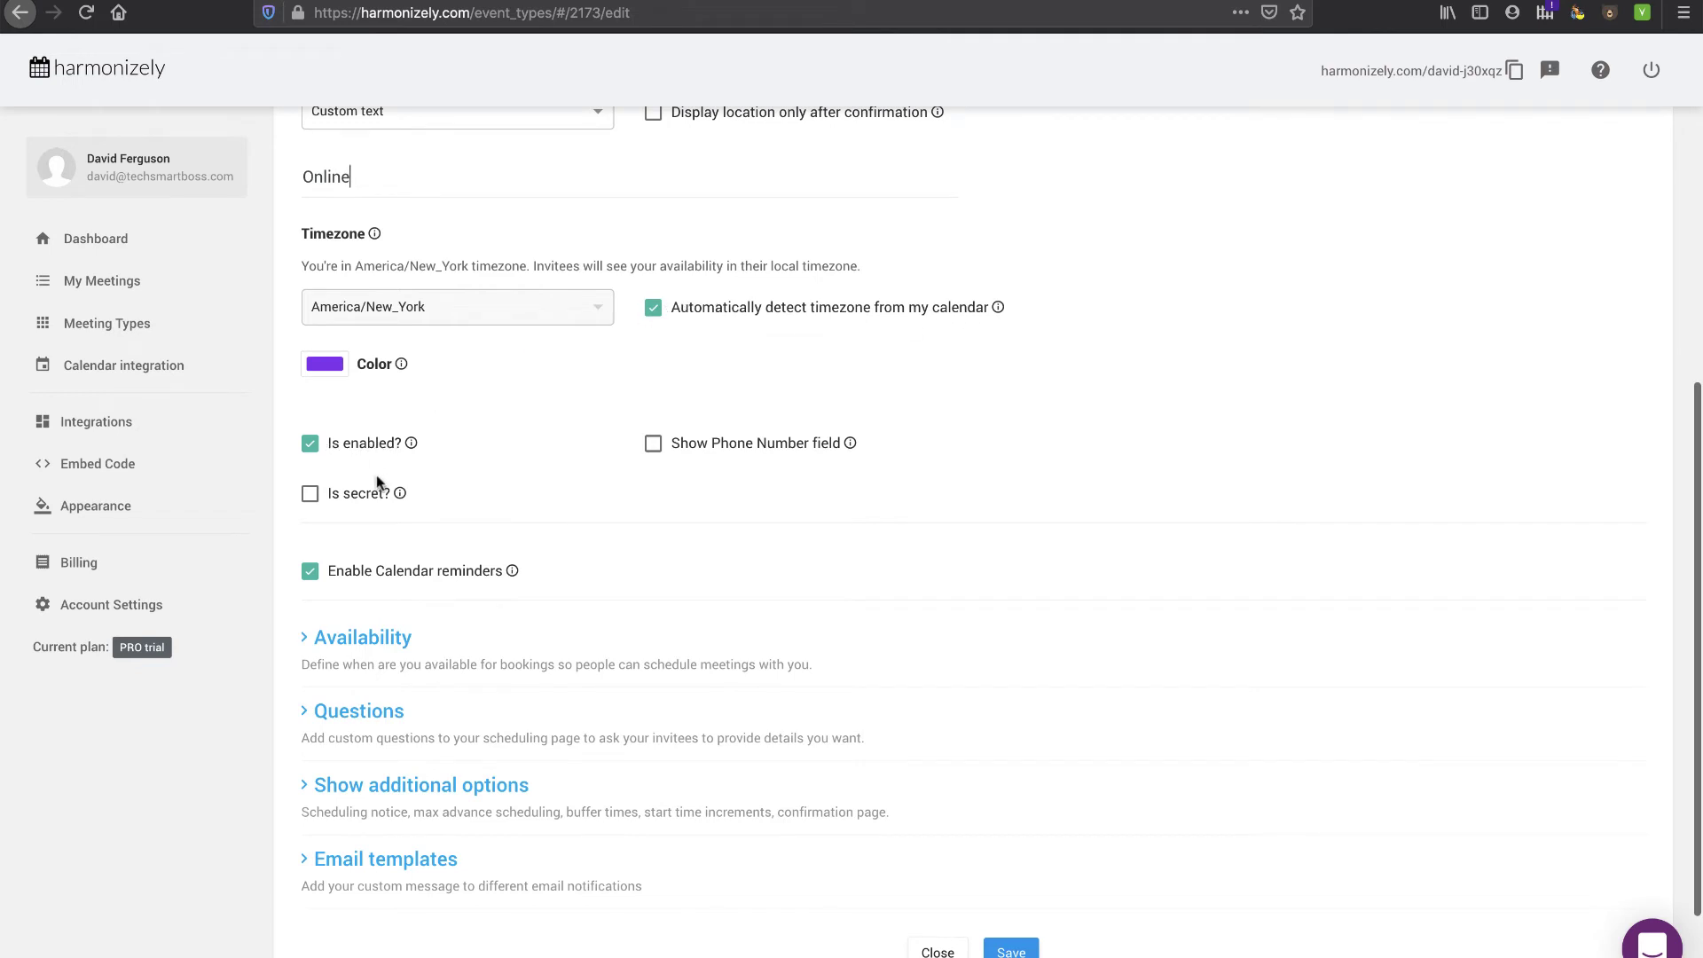
{"action": "mouse_move", "coordinate": [400, 495]}
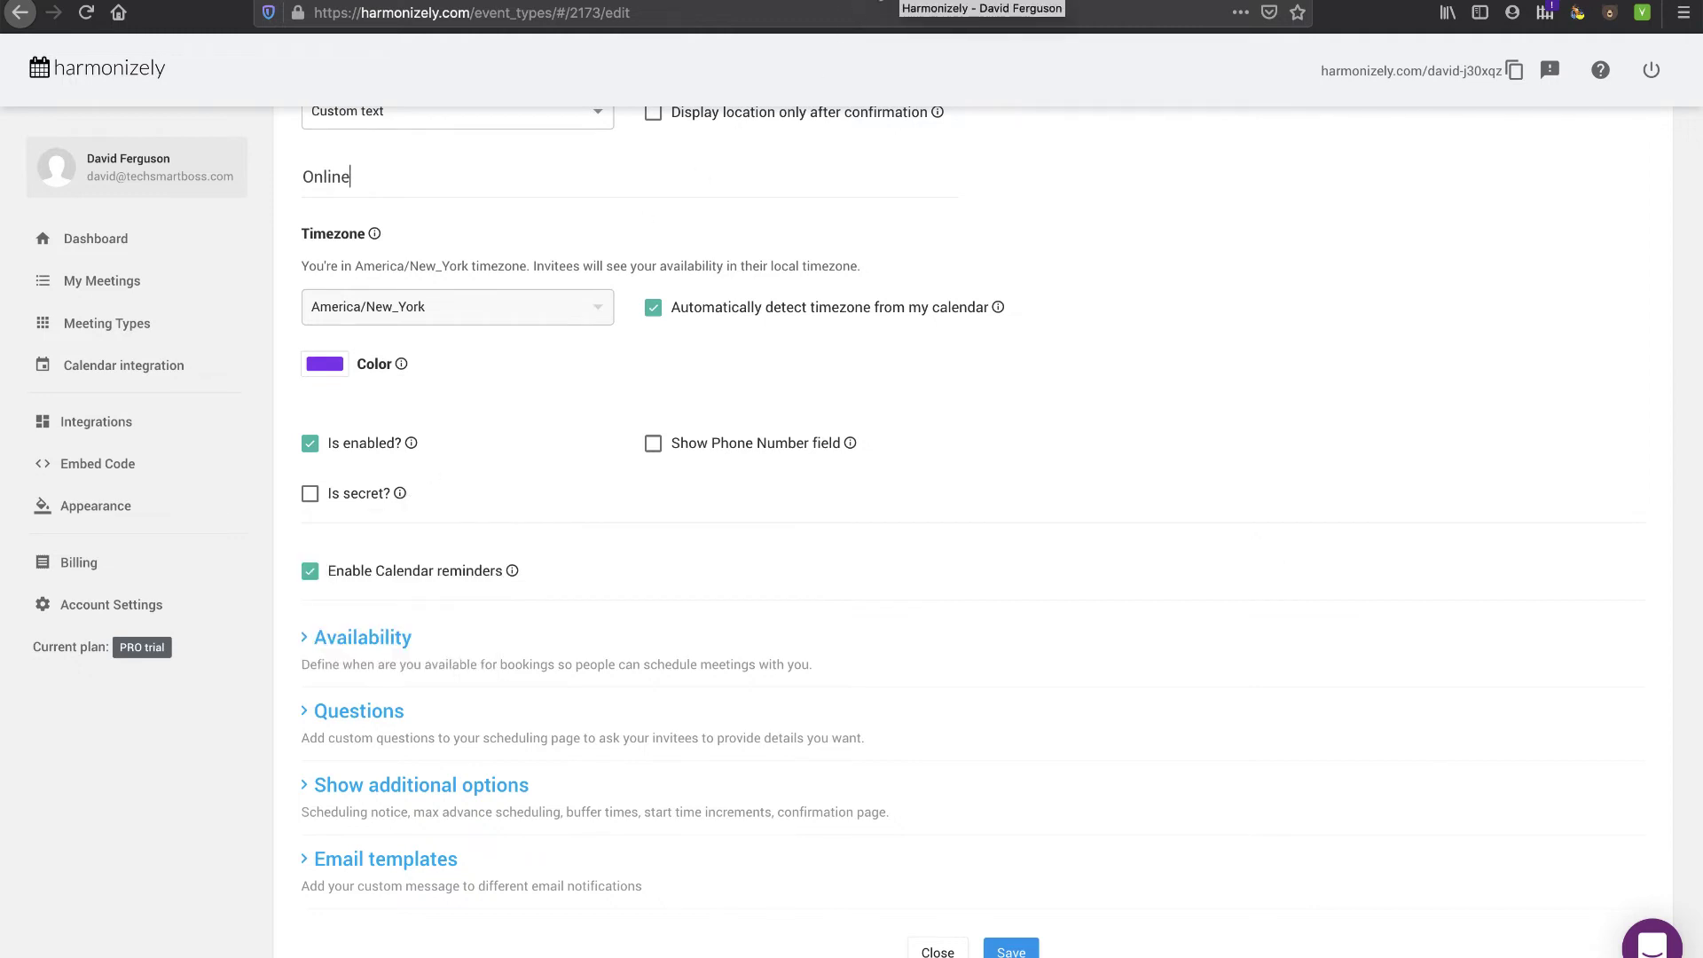
{"action": "scroll", "coordinate": [463, 538], "scroll_direction": "down", "scroll_amount": 1}
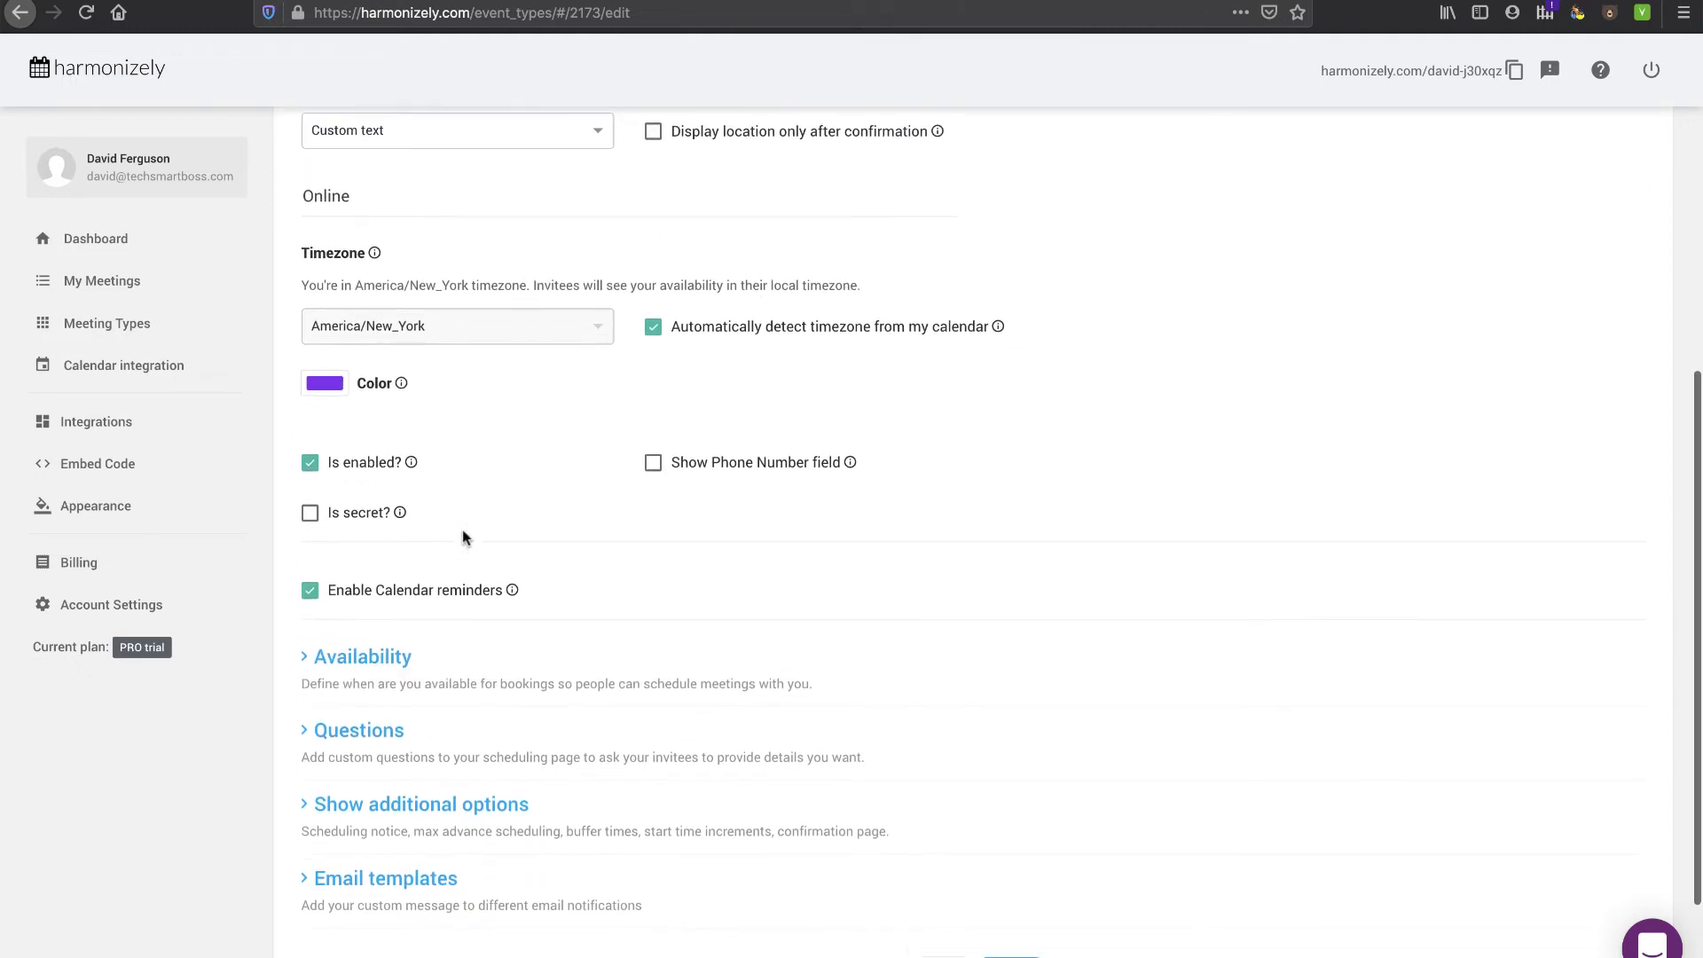
{"action": "scroll", "coordinate": [657, 510], "scroll_direction": "down", "scroll_amount": 3}
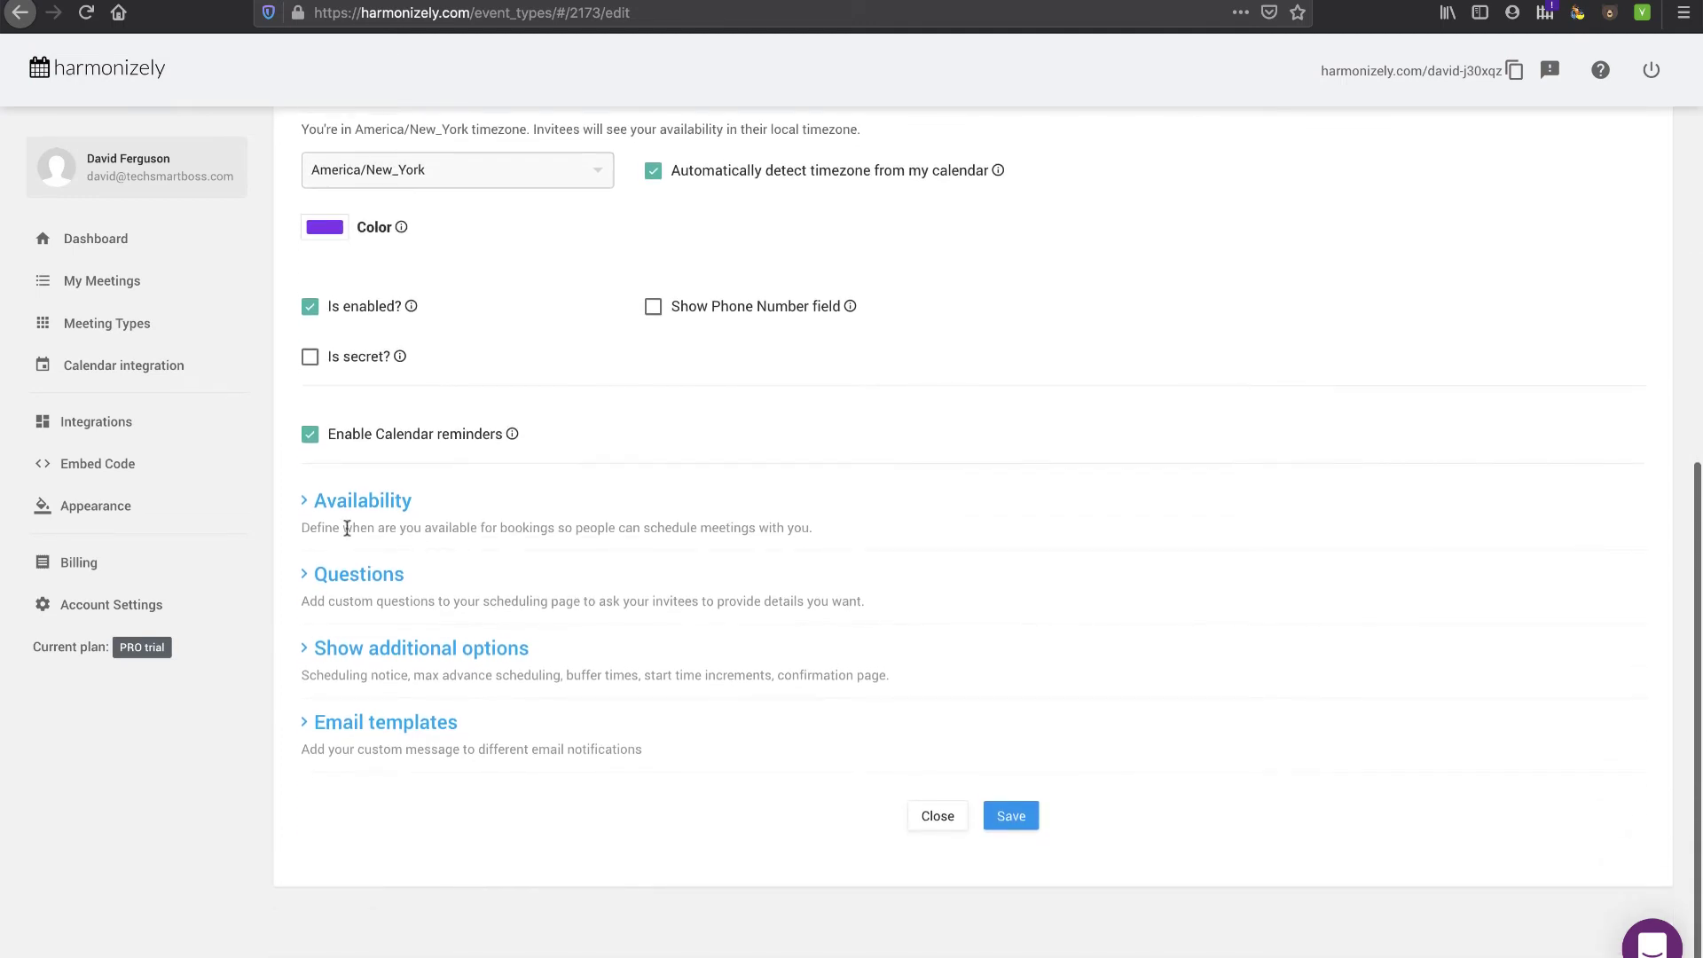
{"action": "left_click", "coordinate": [321, 506]}
{"action": "scroll", "coordinate": [487, 564], "scroll_direction": "down", "scroll_amount": 5}
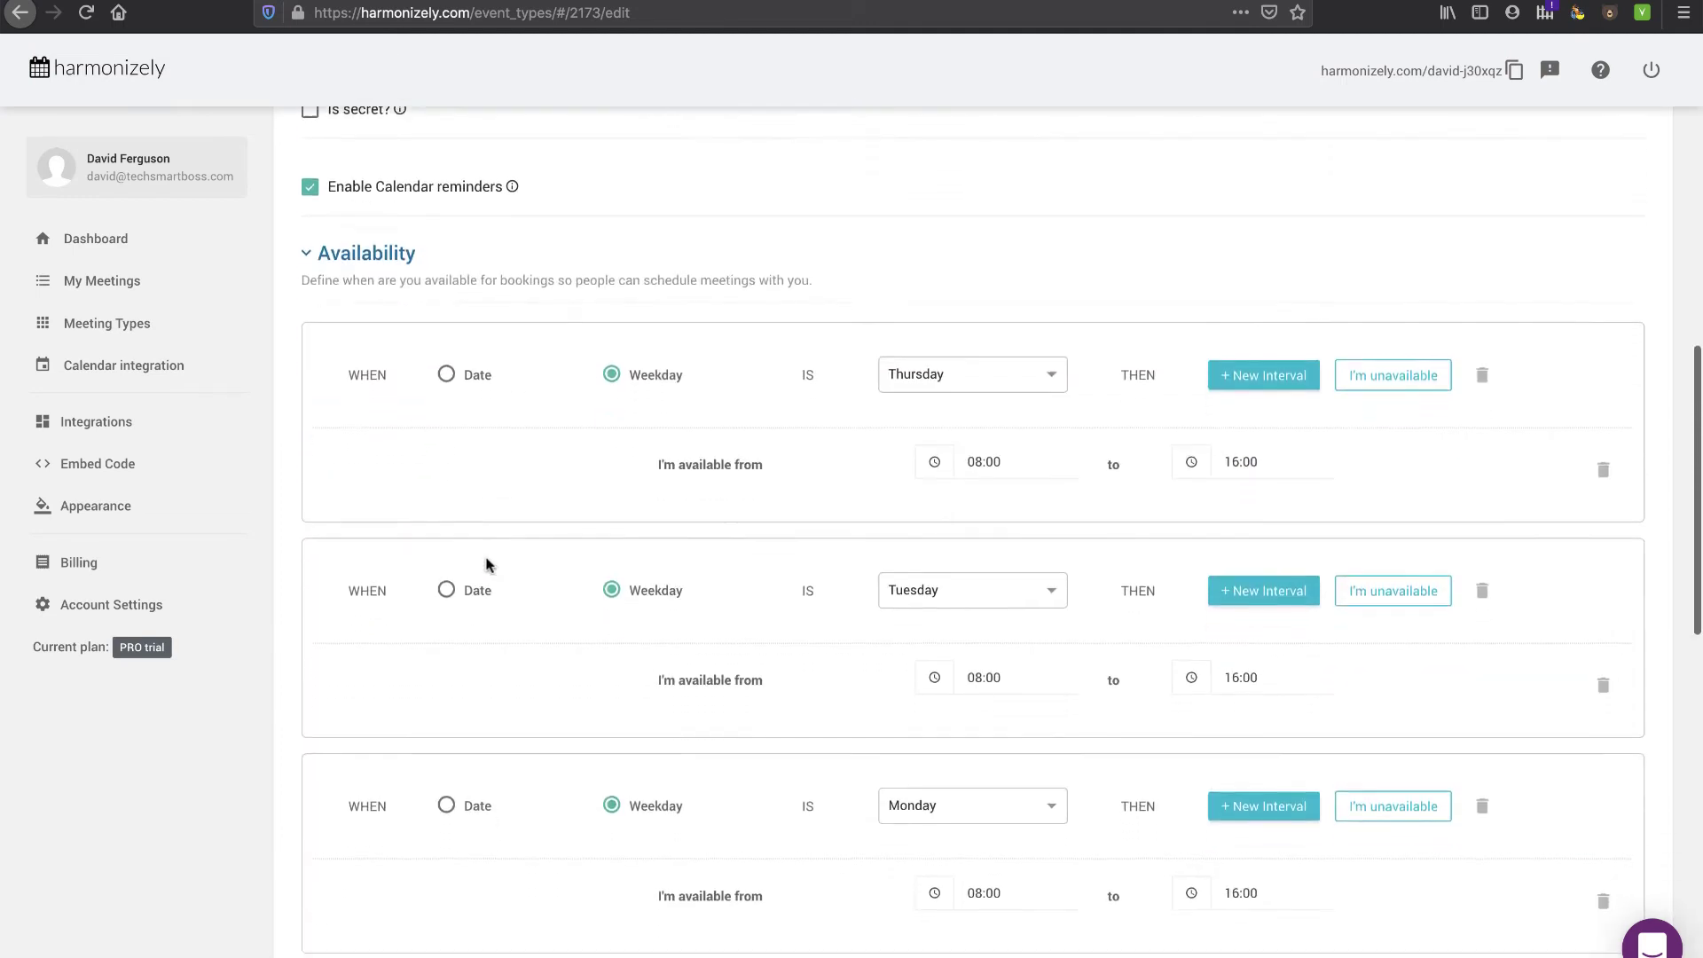
{"action": "scroll", "coordinate": [553, 661], "scroll_direction": "down", "scroll_amount": 3}
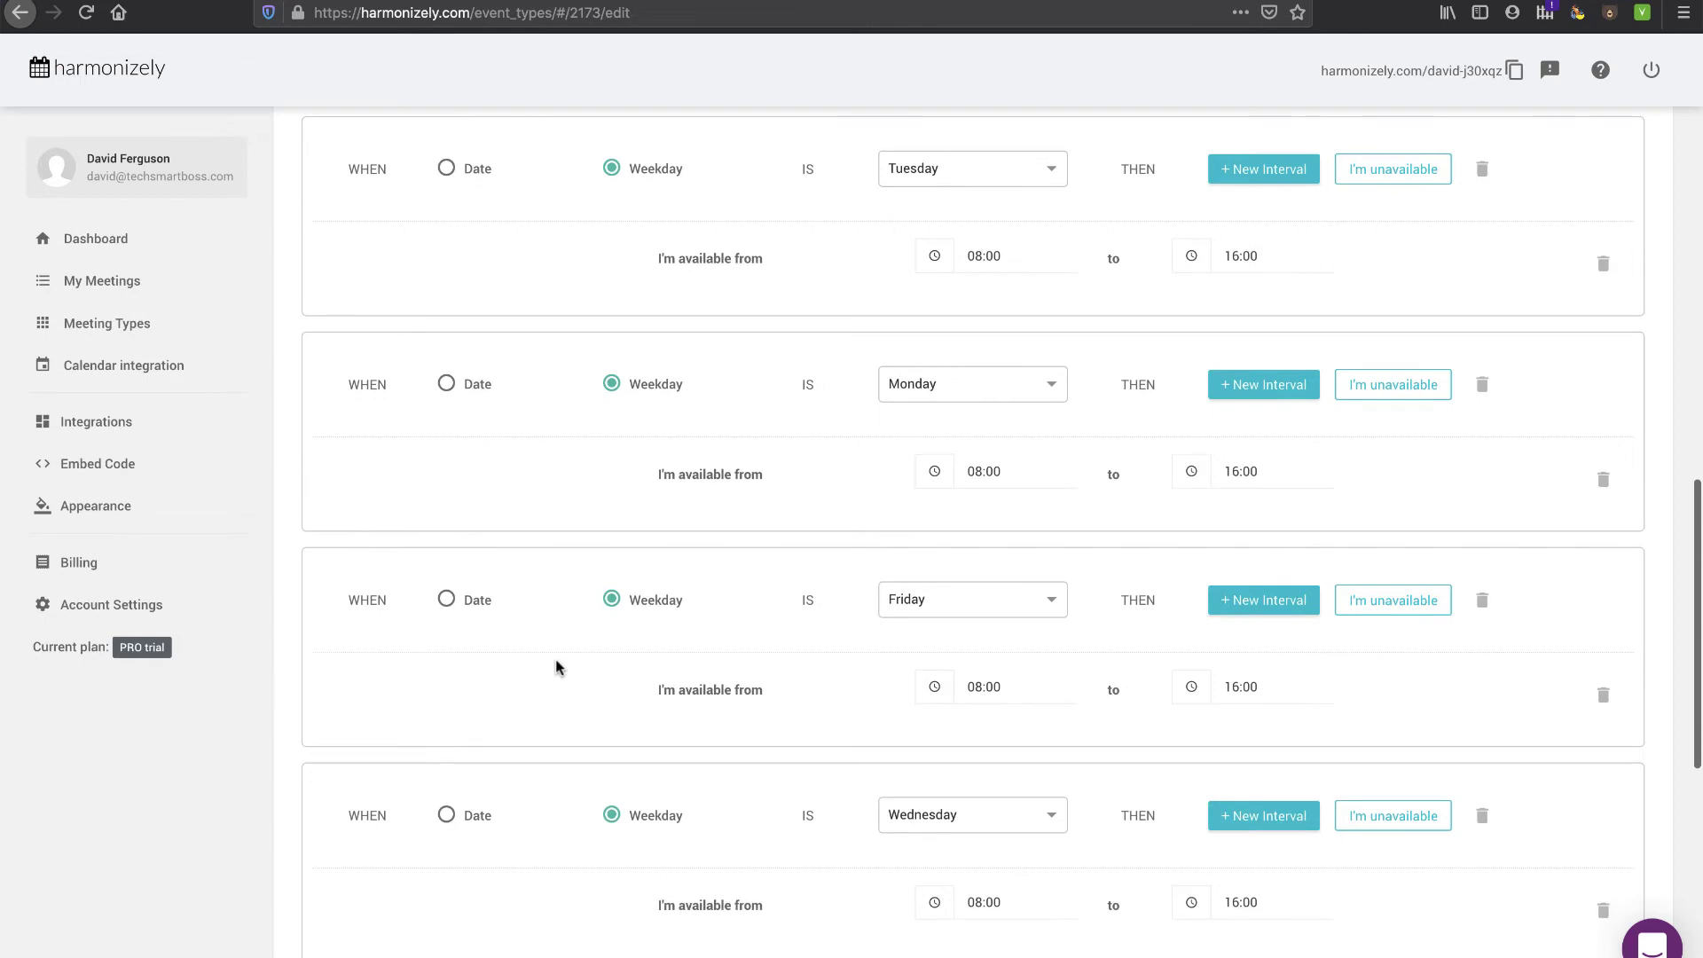
{"action": "scroll", "coordinate": [536, 621], "scroll_direction": "up", "scroll_amount": 6}
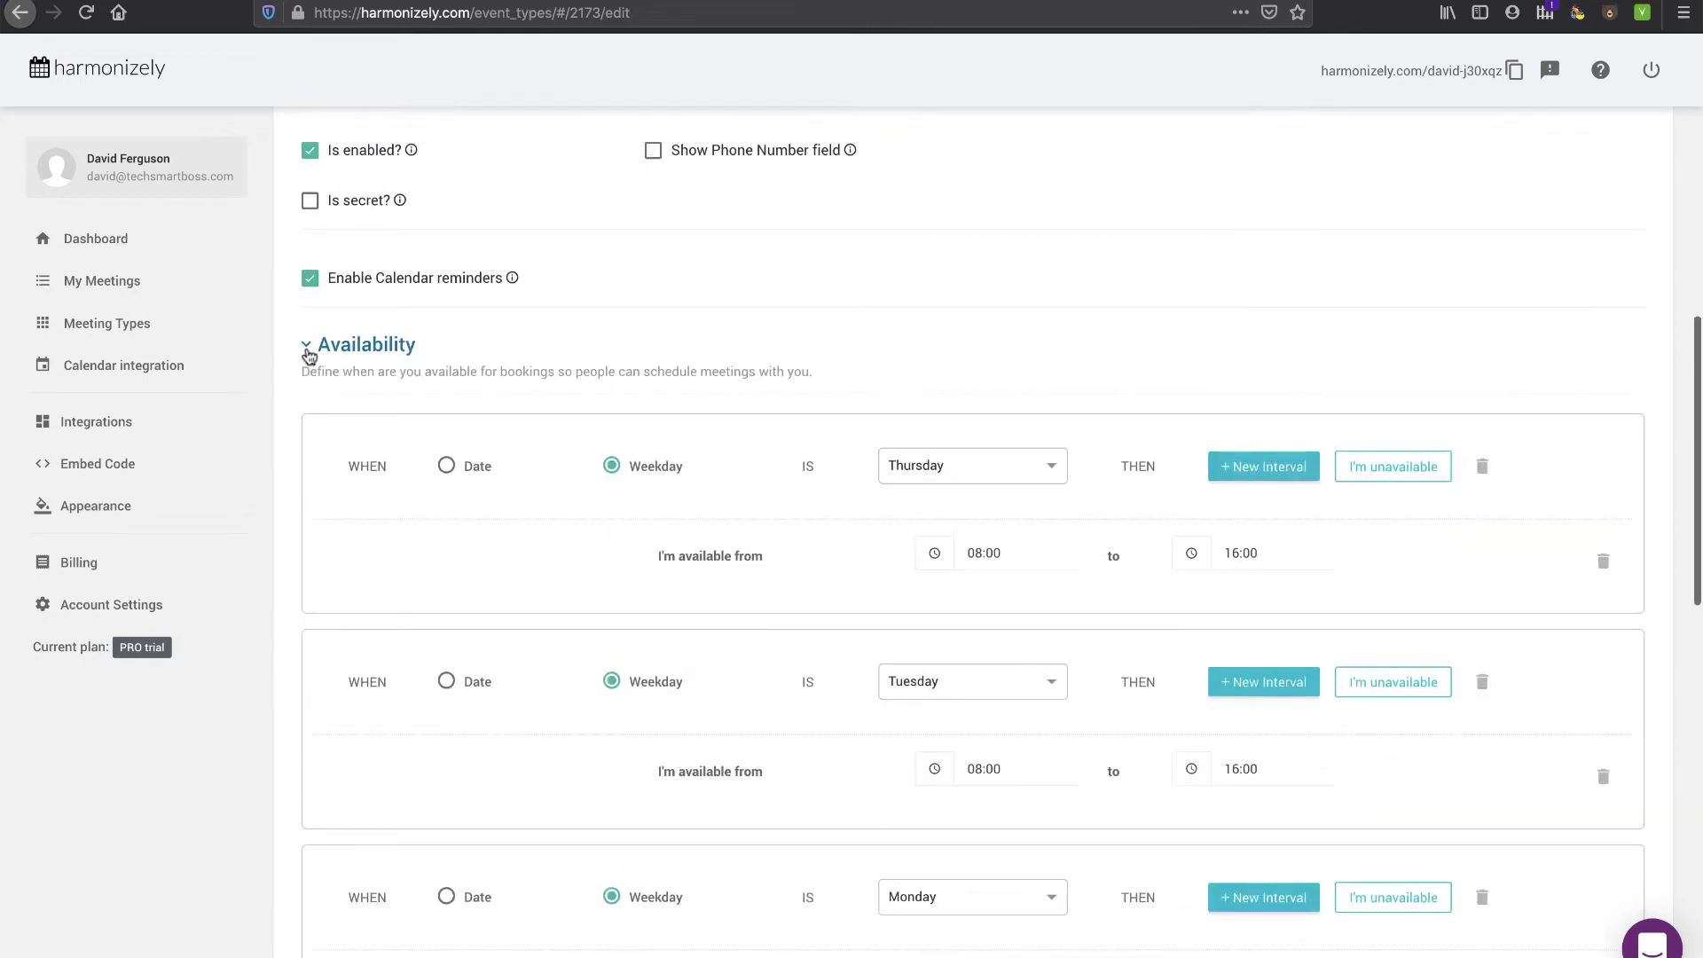
{"action": "left_click", "coordinate": [305, 346]}
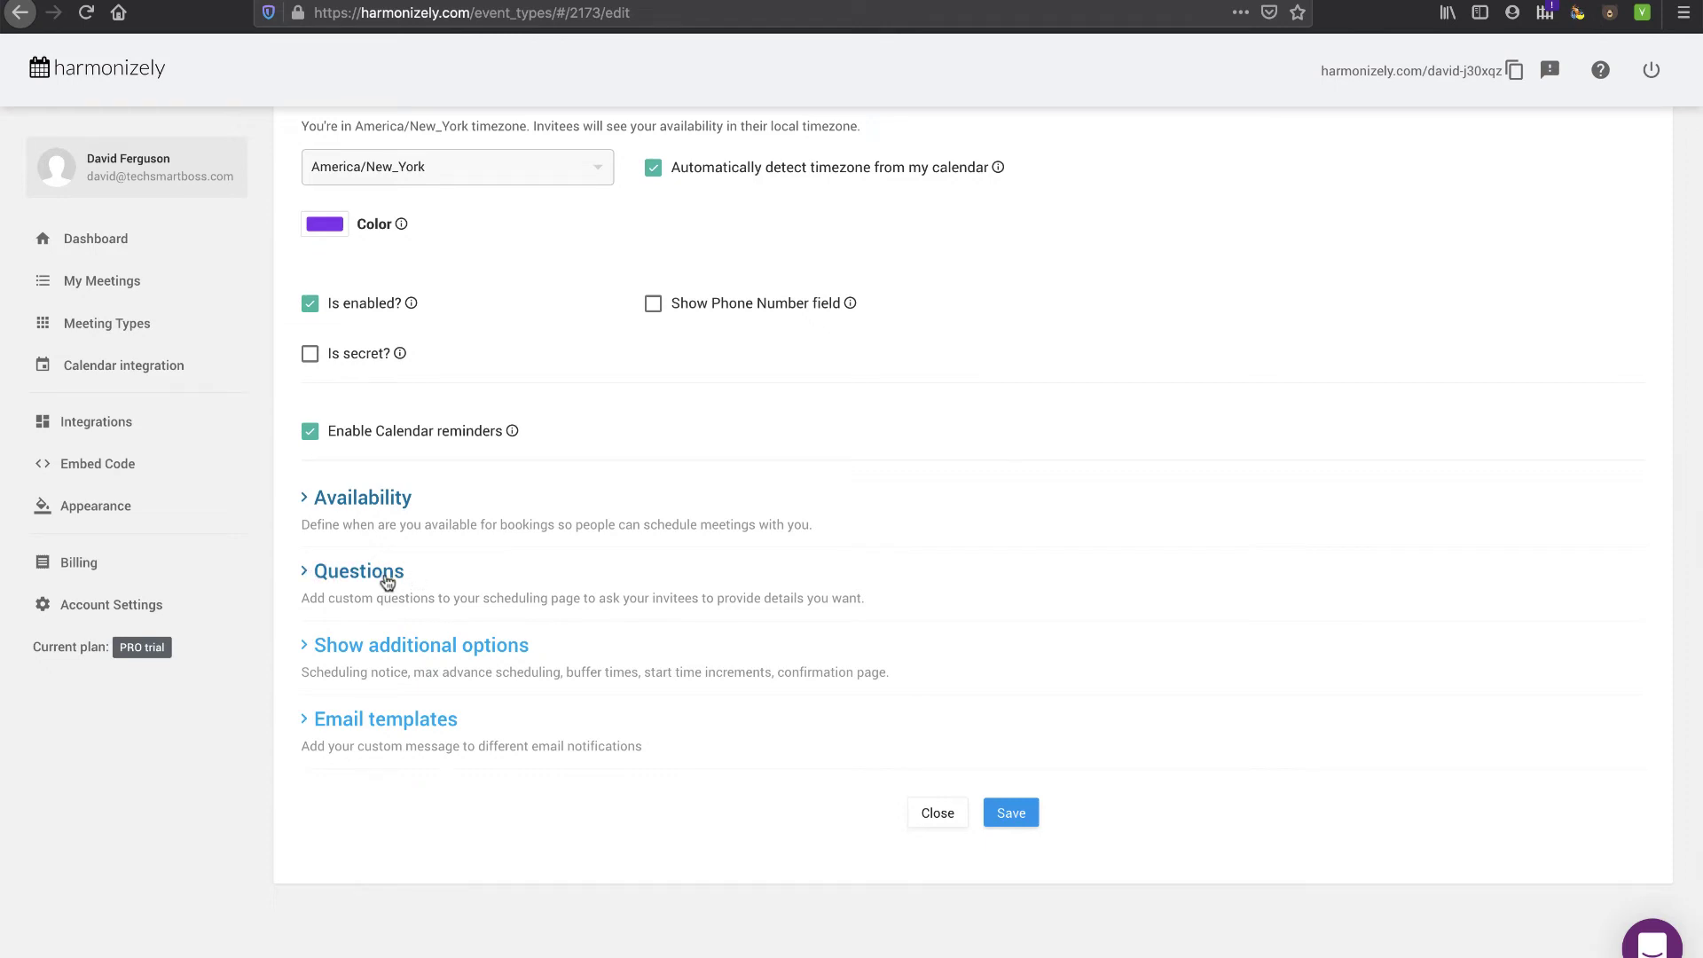
{"action": "left_click", "coordinate": [310, 572]}
{"action": "left_click", "coordinate": [390, 657]}
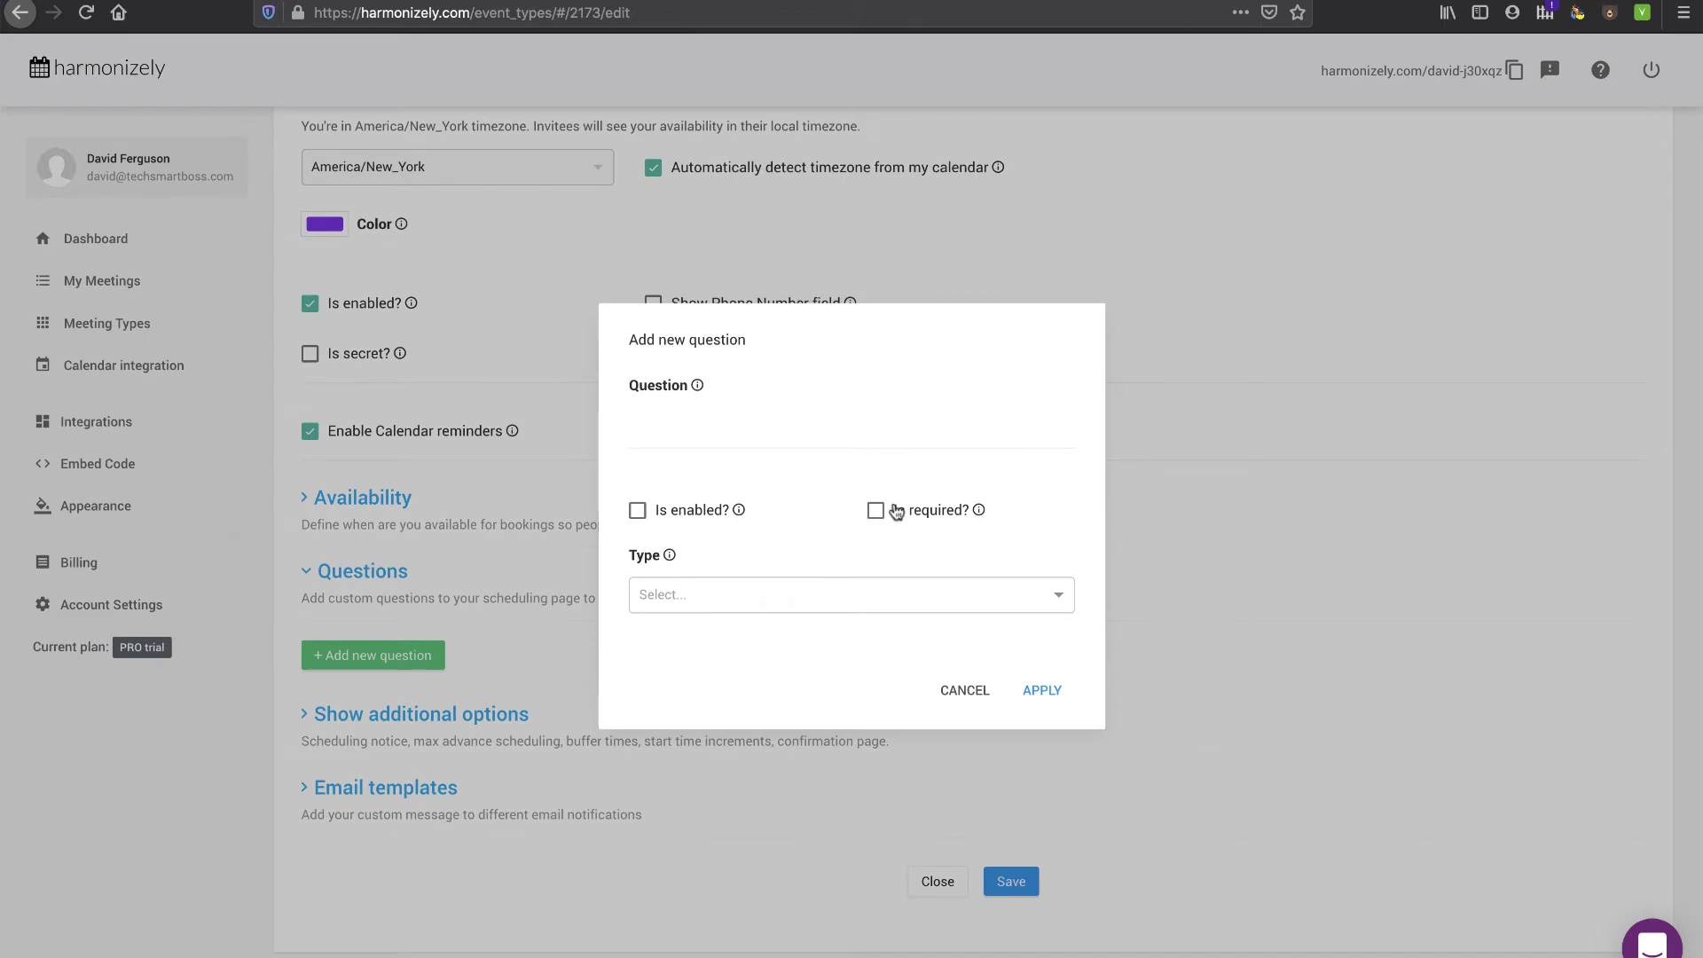
{"action": "left_click", "coordinate": [961, 690]}
- Set minimum booking notice to 4 hours and a 5 min buffer before meetings
{"action": "left_click", "coordinate": [326, 718]}
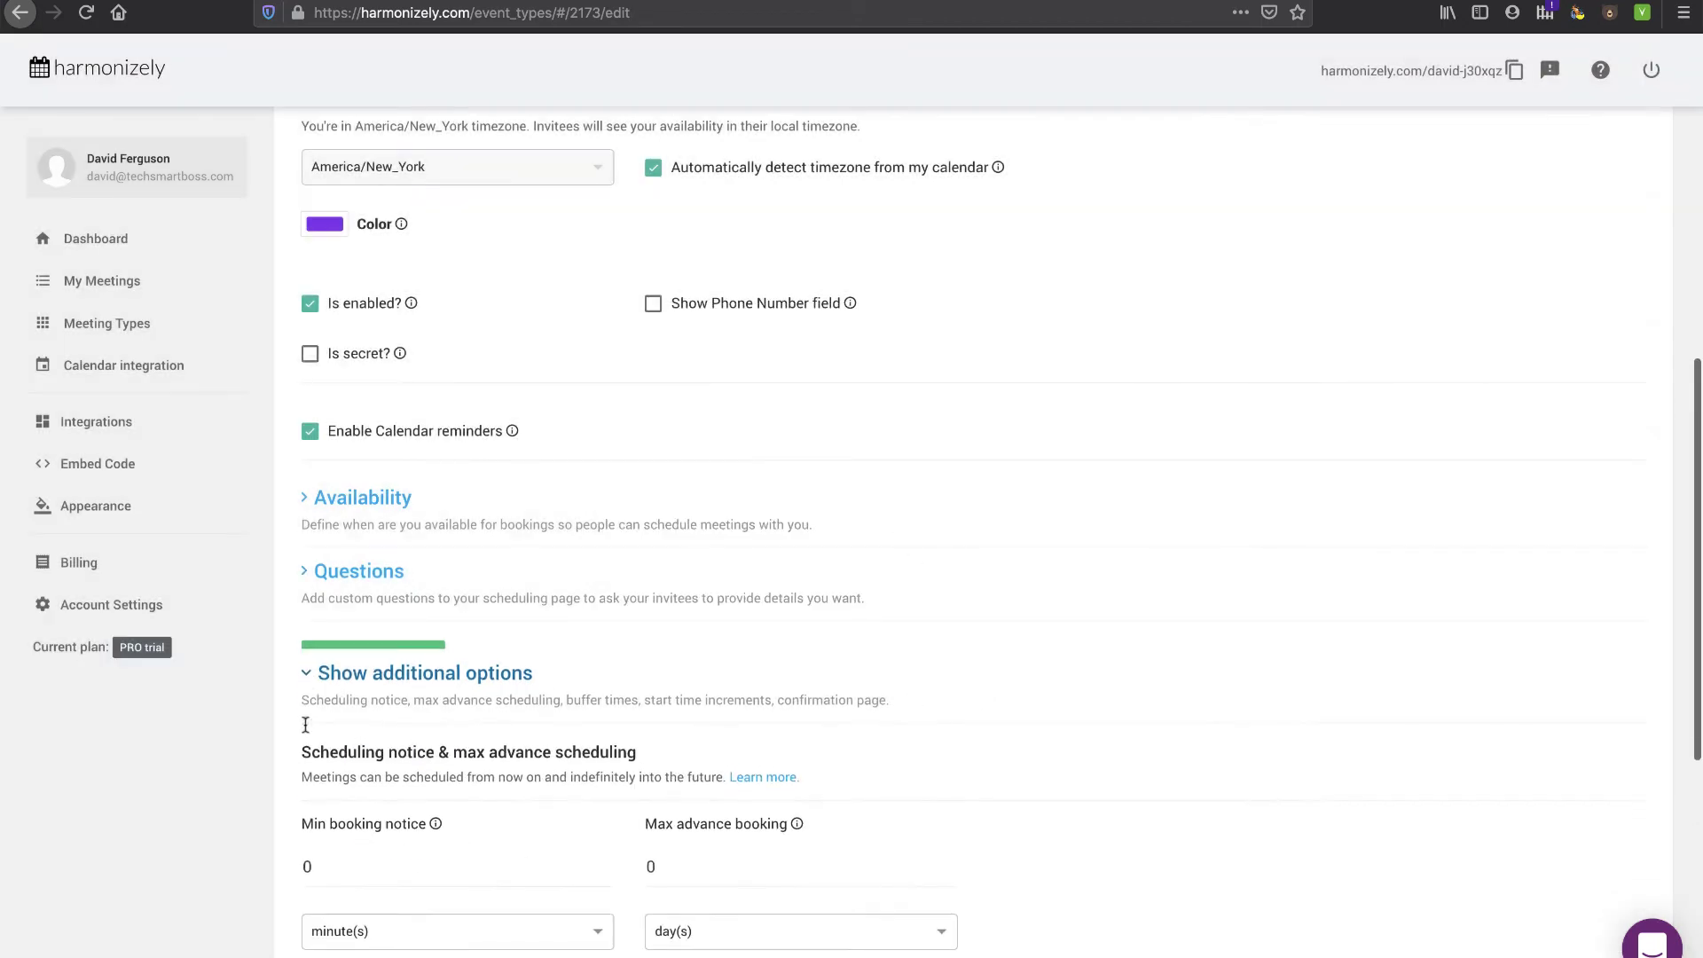
{"action": "scroll", "coordinate": [310, 728], "scroll_direction": "down", "scroll_amount": 5}
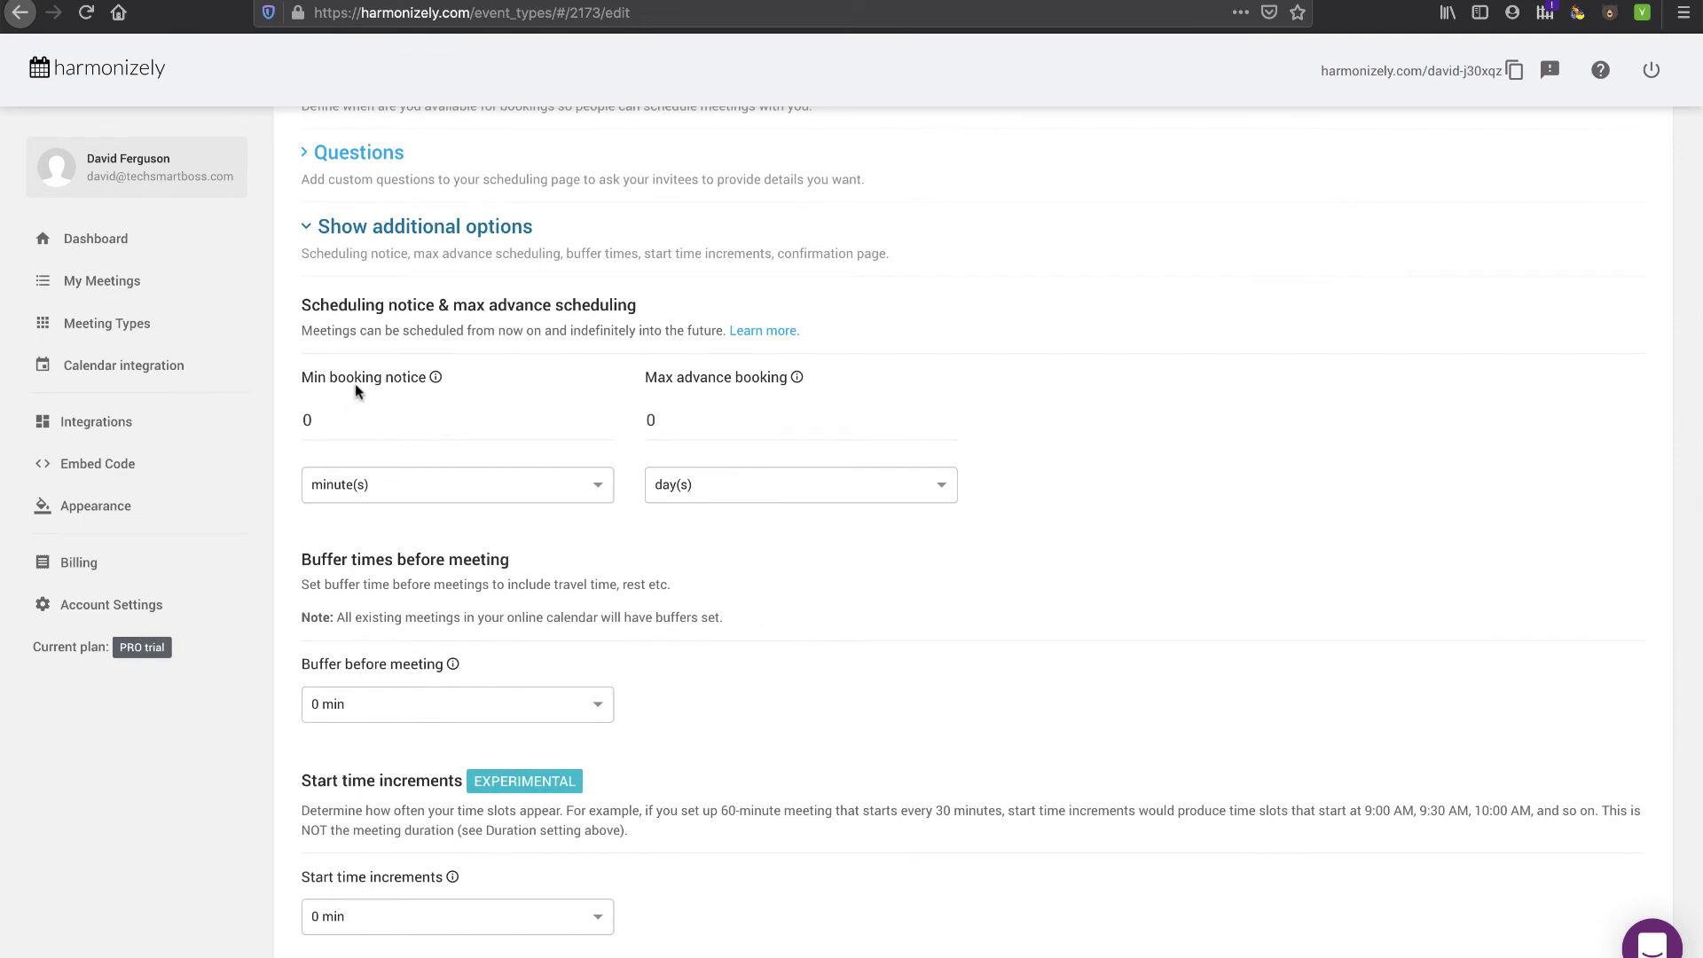
{"action": "left_click", "coordinate": [518, 498]}
{"action": "left_click", "coordinate": [455, 566]}
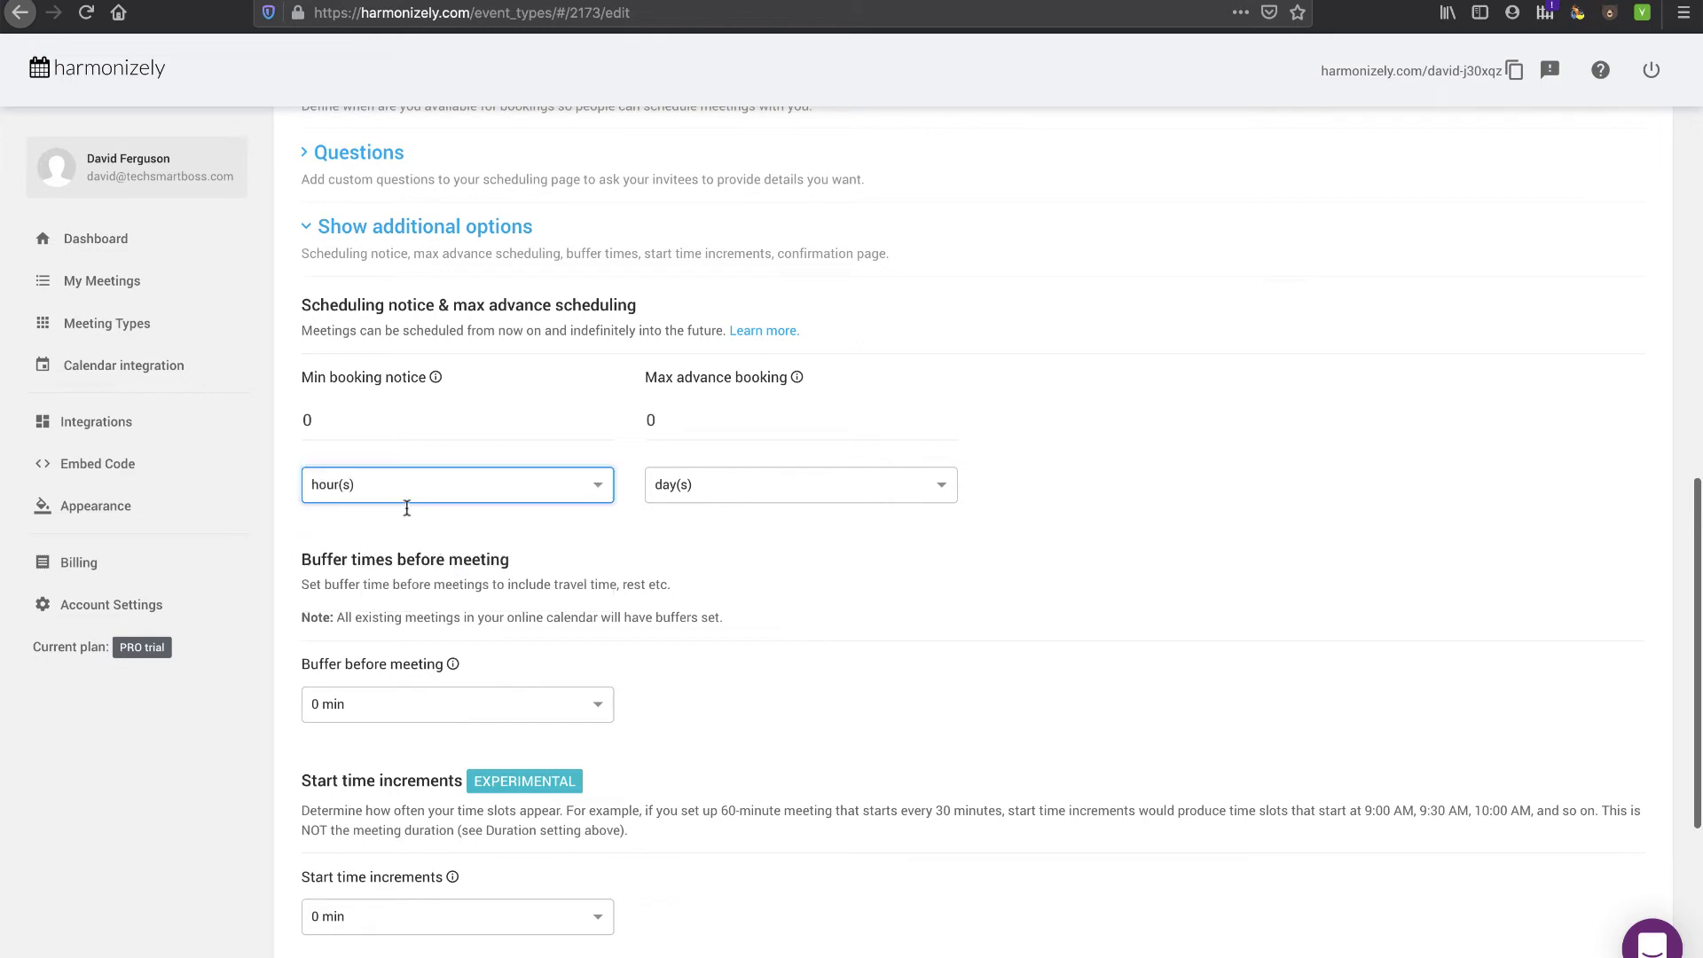
{"action": "double_click", "coordinate": [307, 420]}
{"action": "type", "text": "4"}
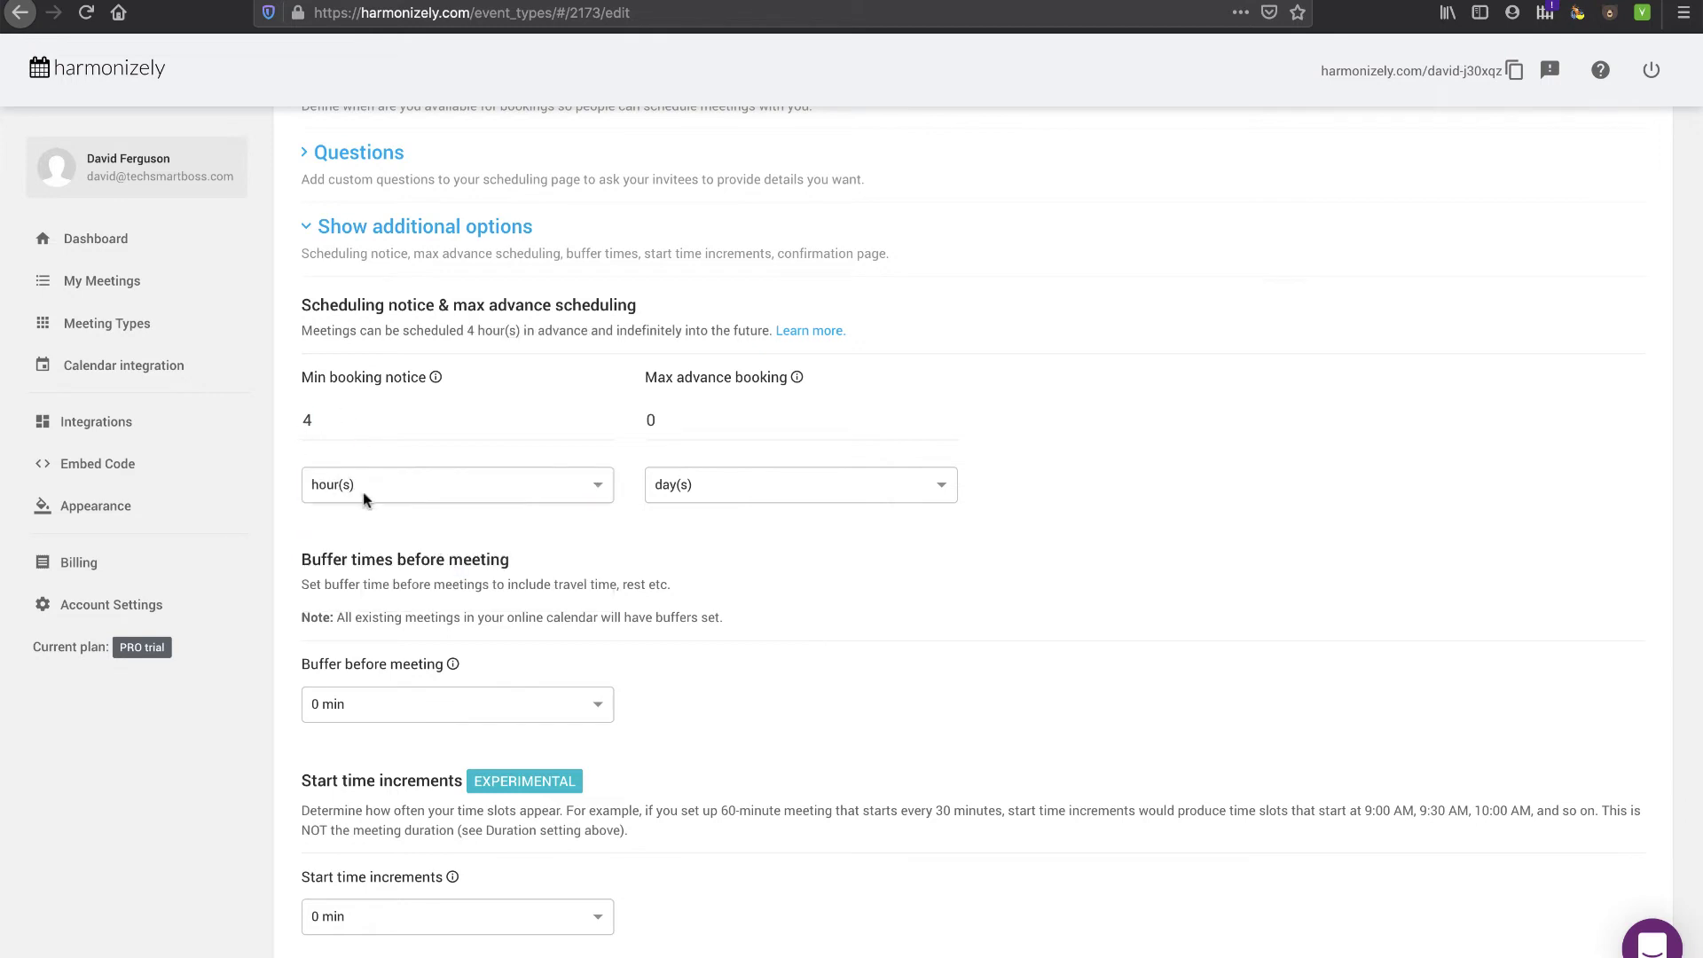
{"action": "scroll", "coordinate": [603, 573], "scroll_direction": "down", "scroll_amount": 2}
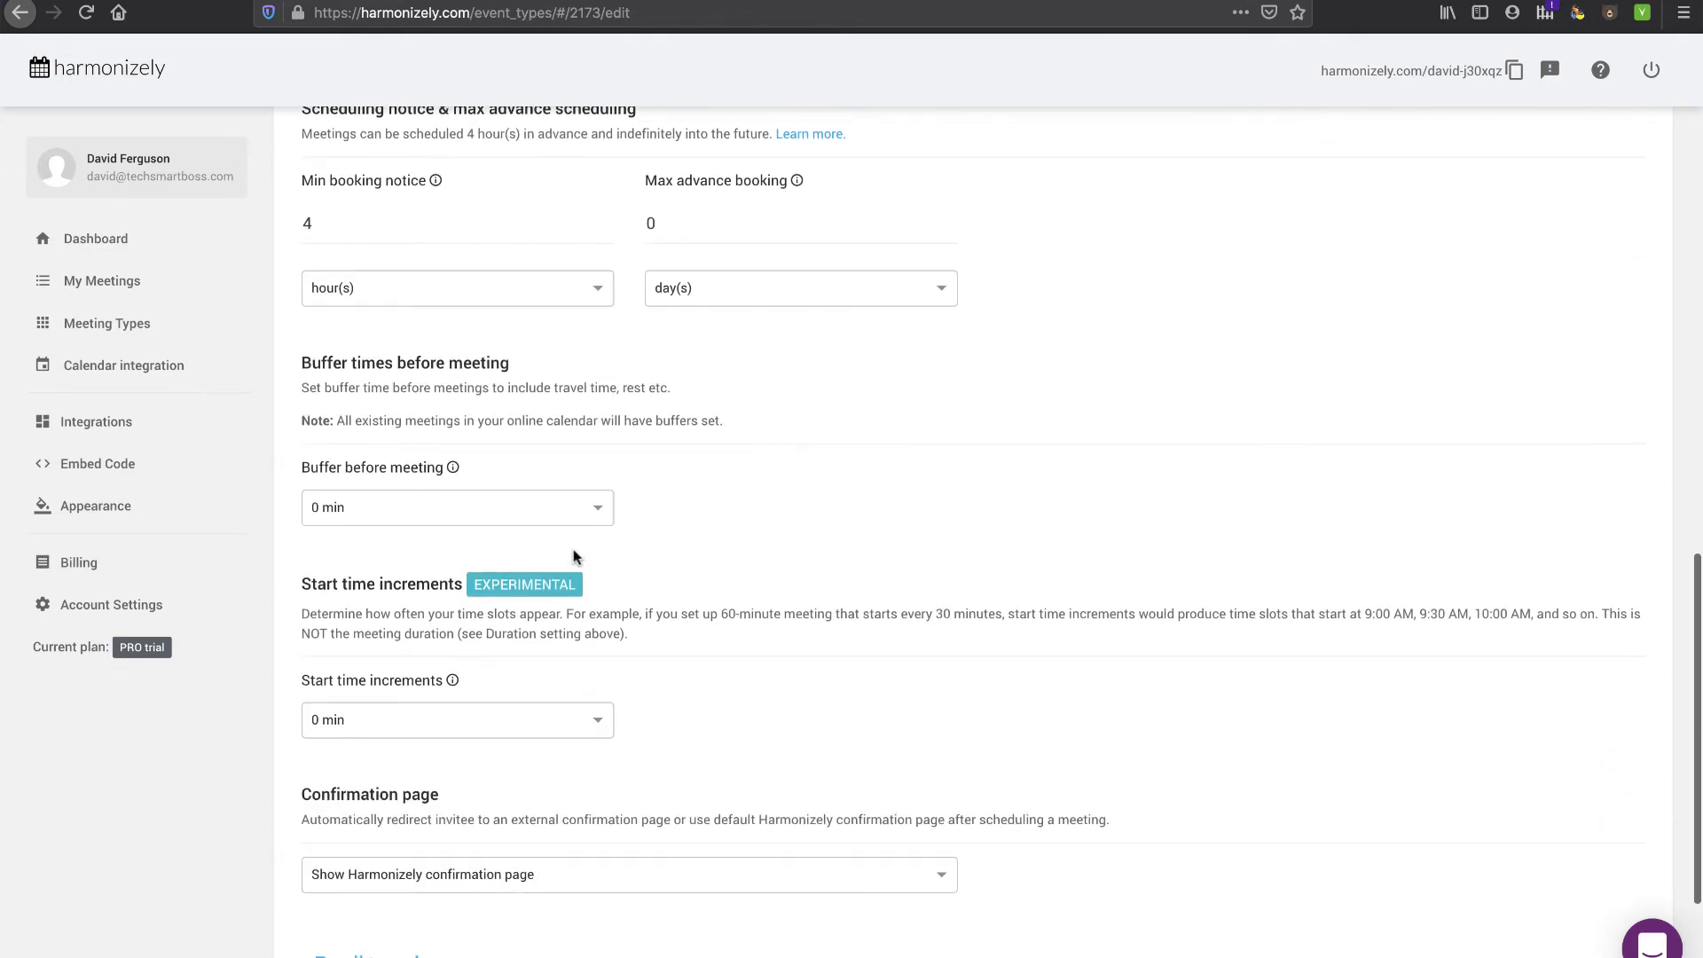
{"action": "left_click", "coordinate": [513, 516]}
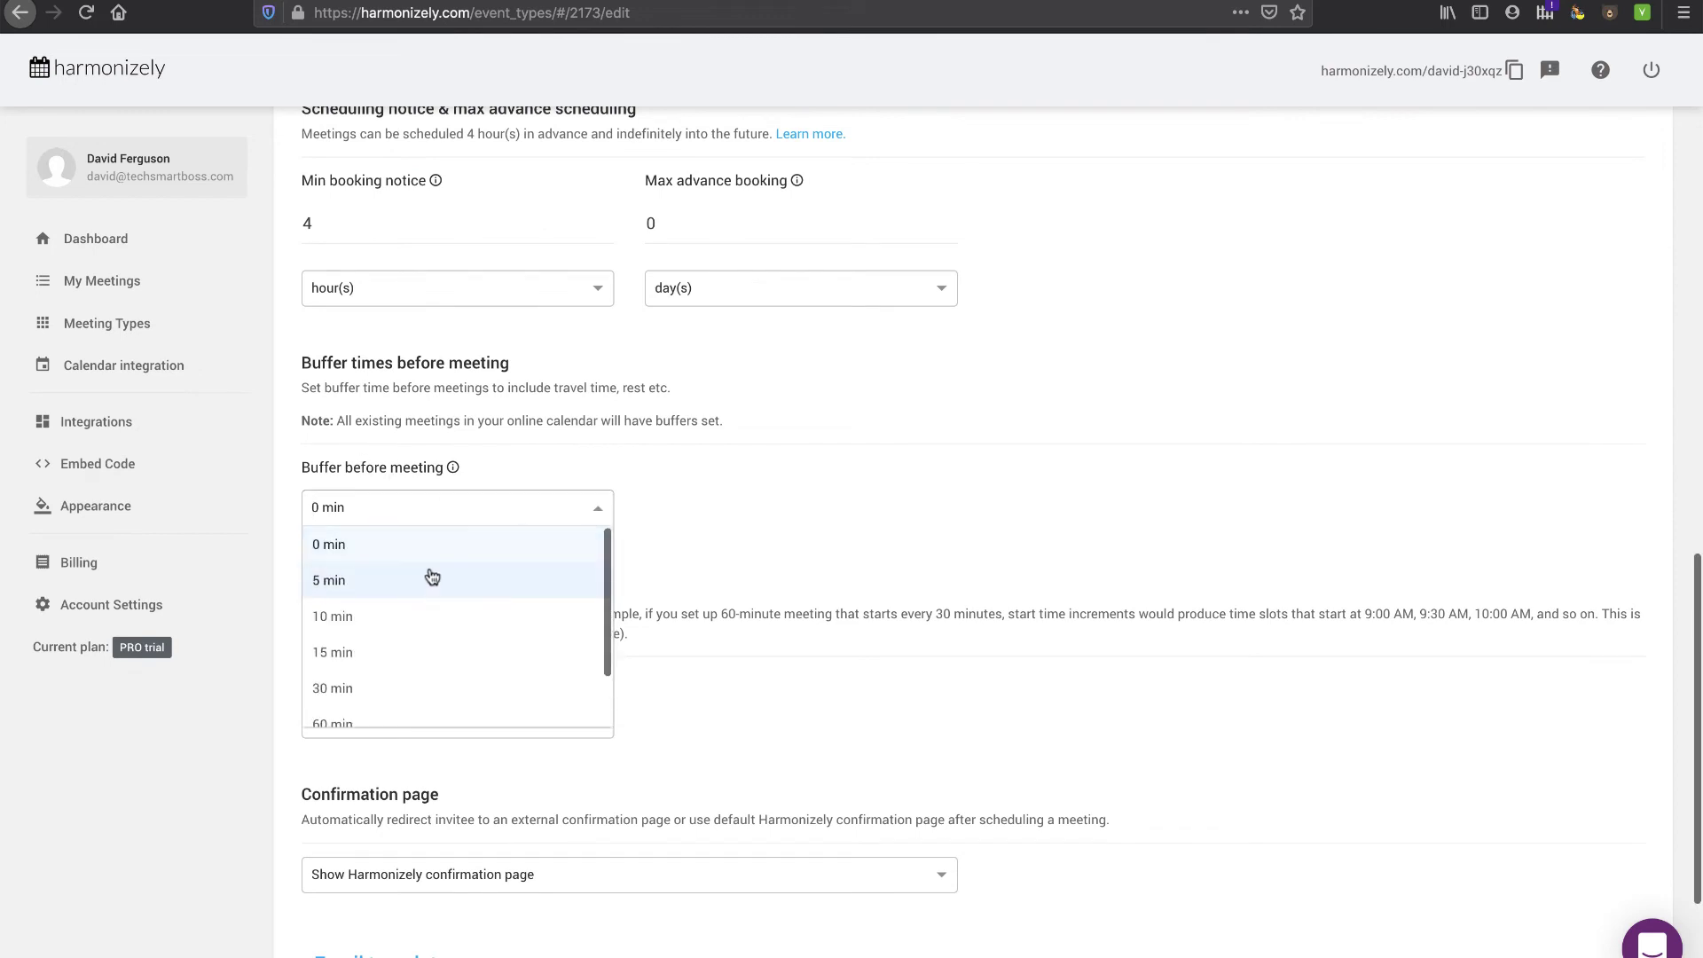
{"action": "left_click", "coordinate": [359, 579]}
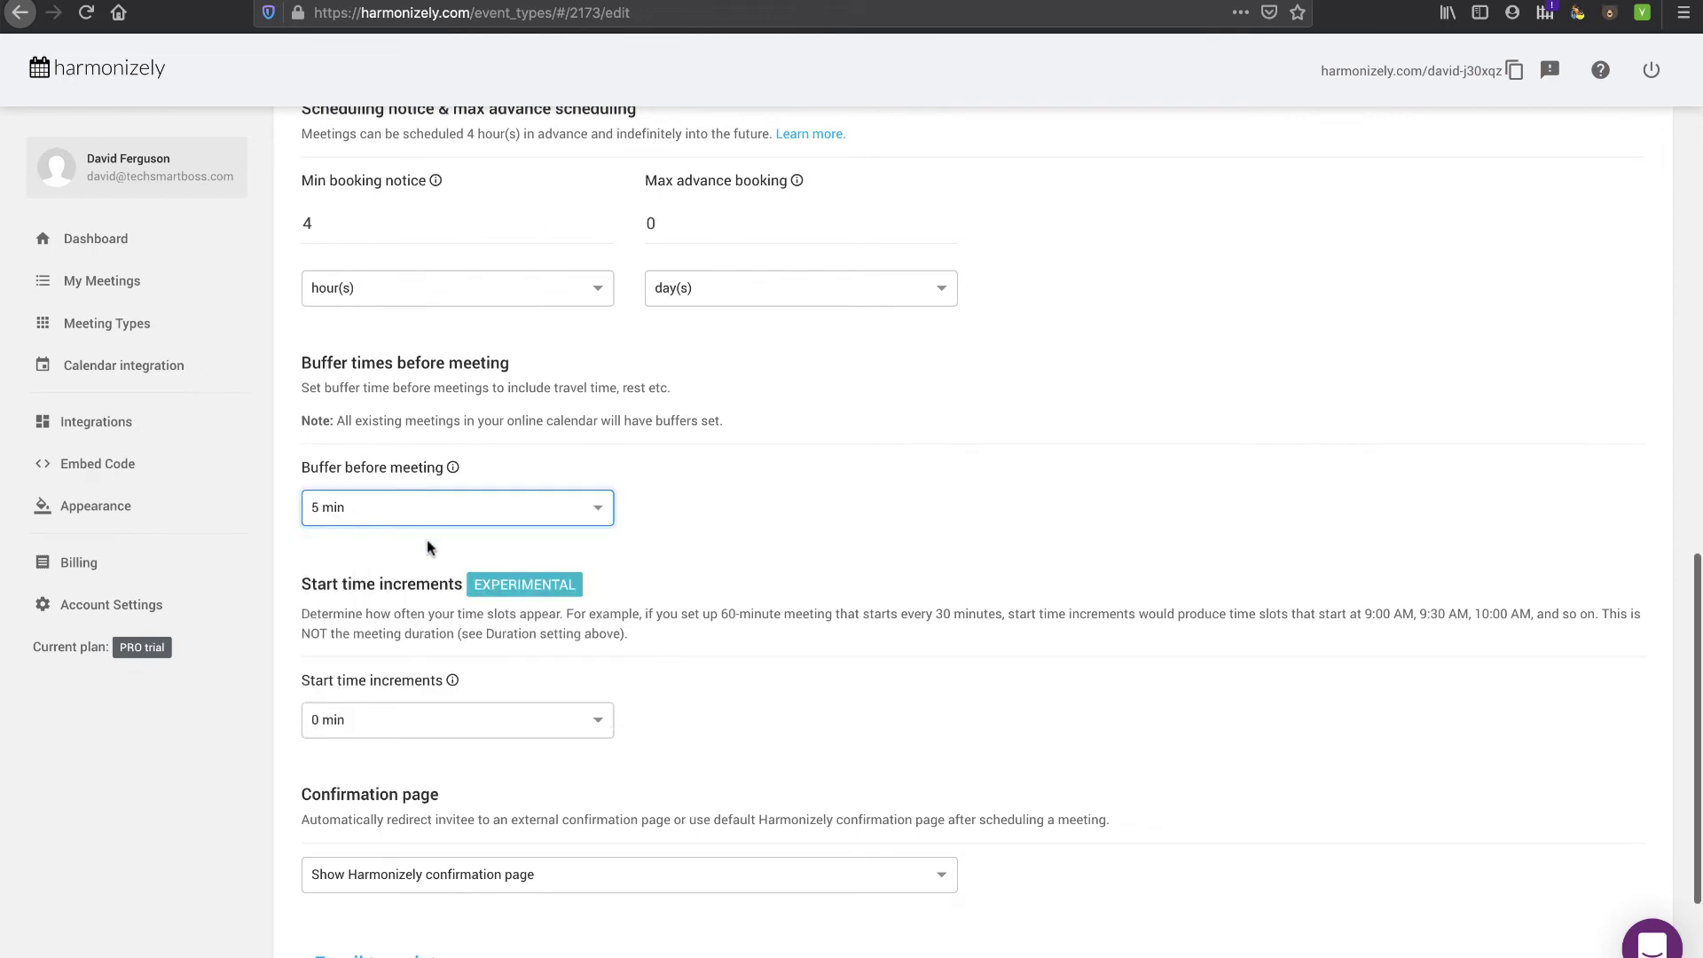
- Set the confirmation page to redirect to an external URL and select the Redirect URL field
{"action": "scroll", "coordinate": [426, 572], "scroll_direction": "down", "scroll_amount": 3}
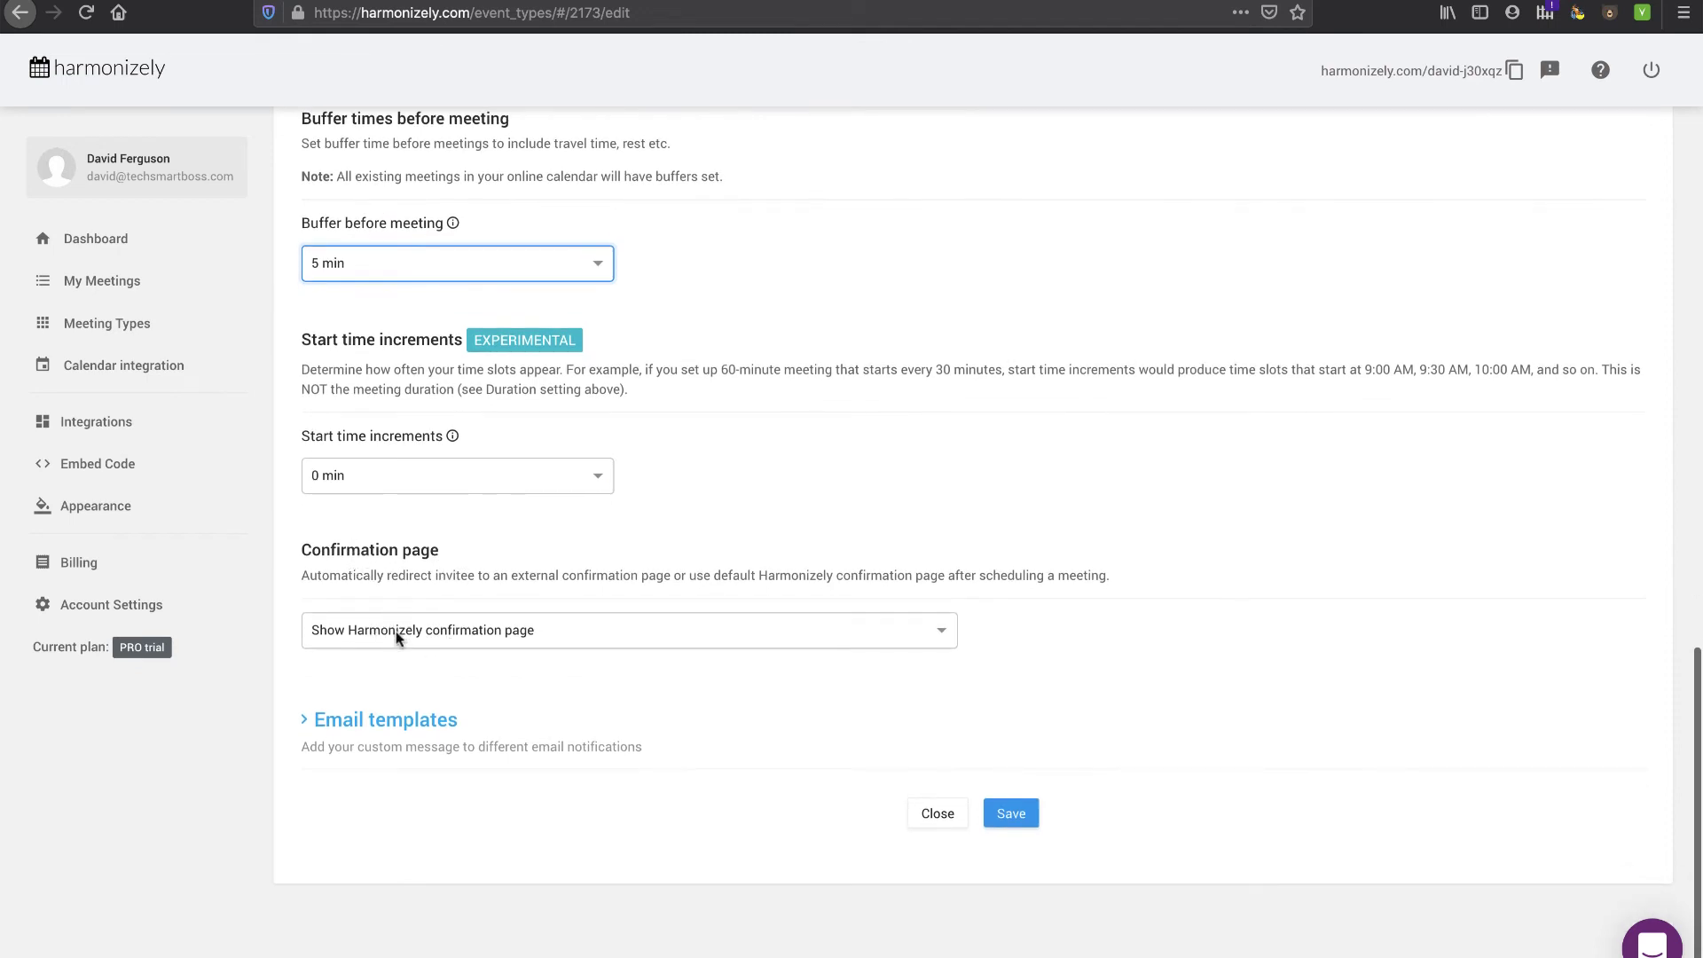
{"action": "left_click", "coordinate": [399, 635]}
{"action": "left_click", "coordinate": [409, 703]}
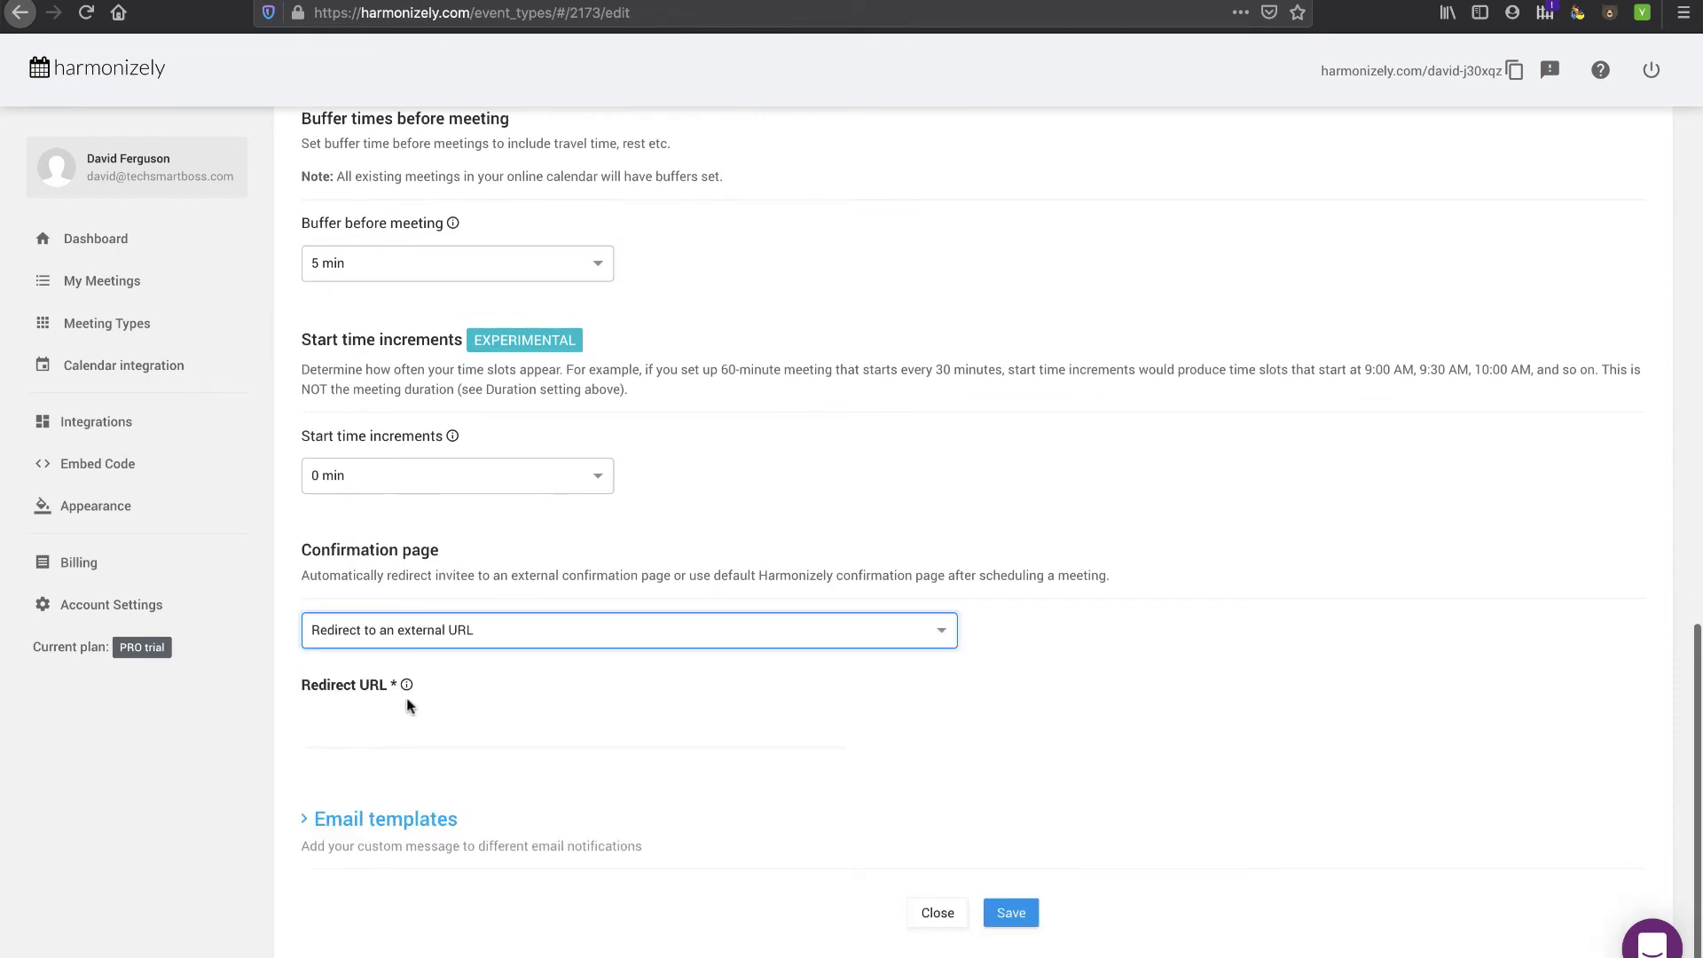
{"action": "left_click", "coordinate": [394, 737]}
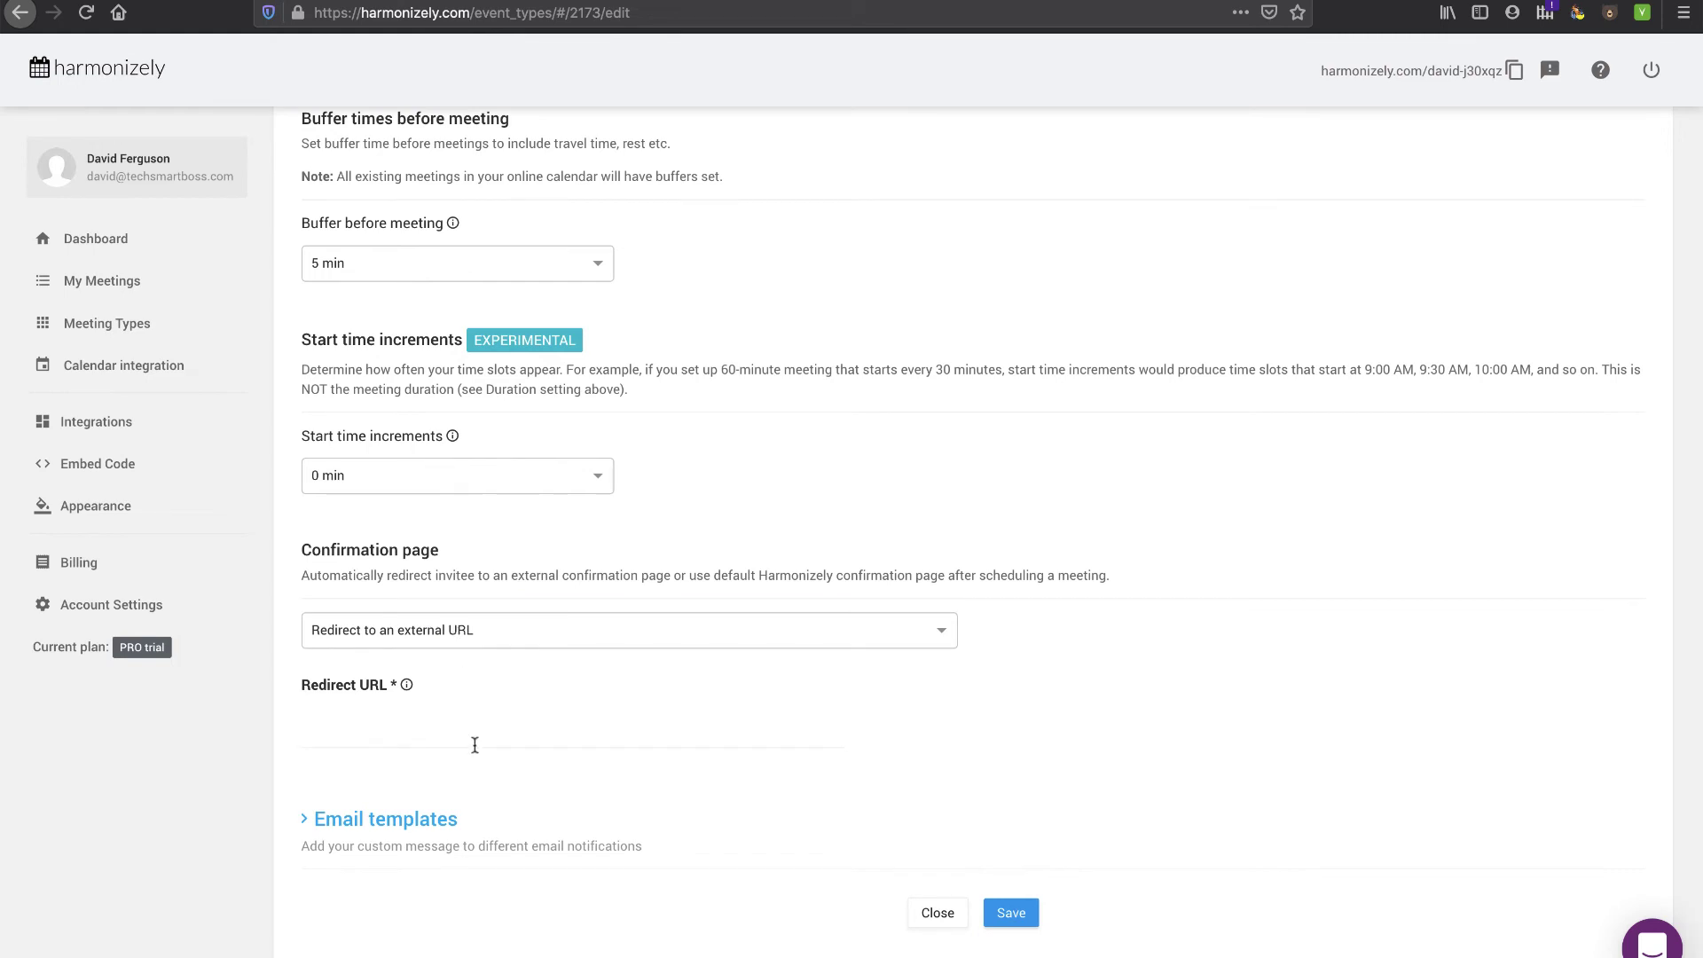
- Expand Email templates and go through the Meeting scheduled and rescheduled messages
{"action": "scroll", "coordinate": [482, 786], "scroll_direction": "down", "scroll_amount": 2}
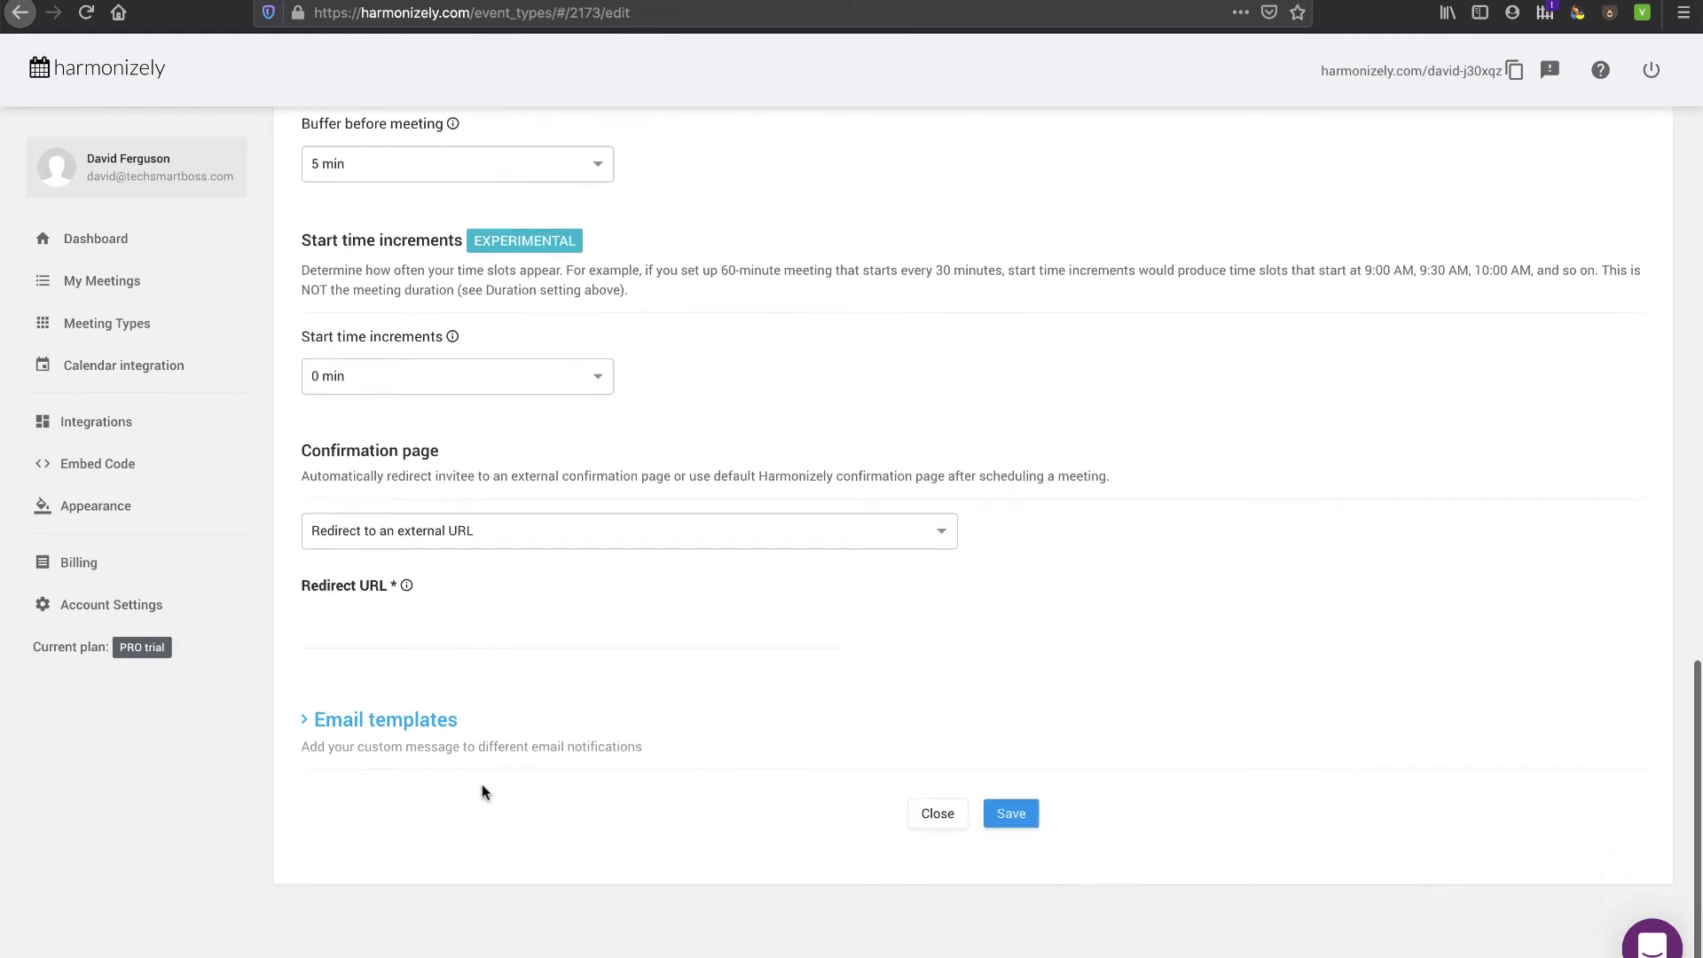
{"action": "left_click", "coordinate": [310, 727]}
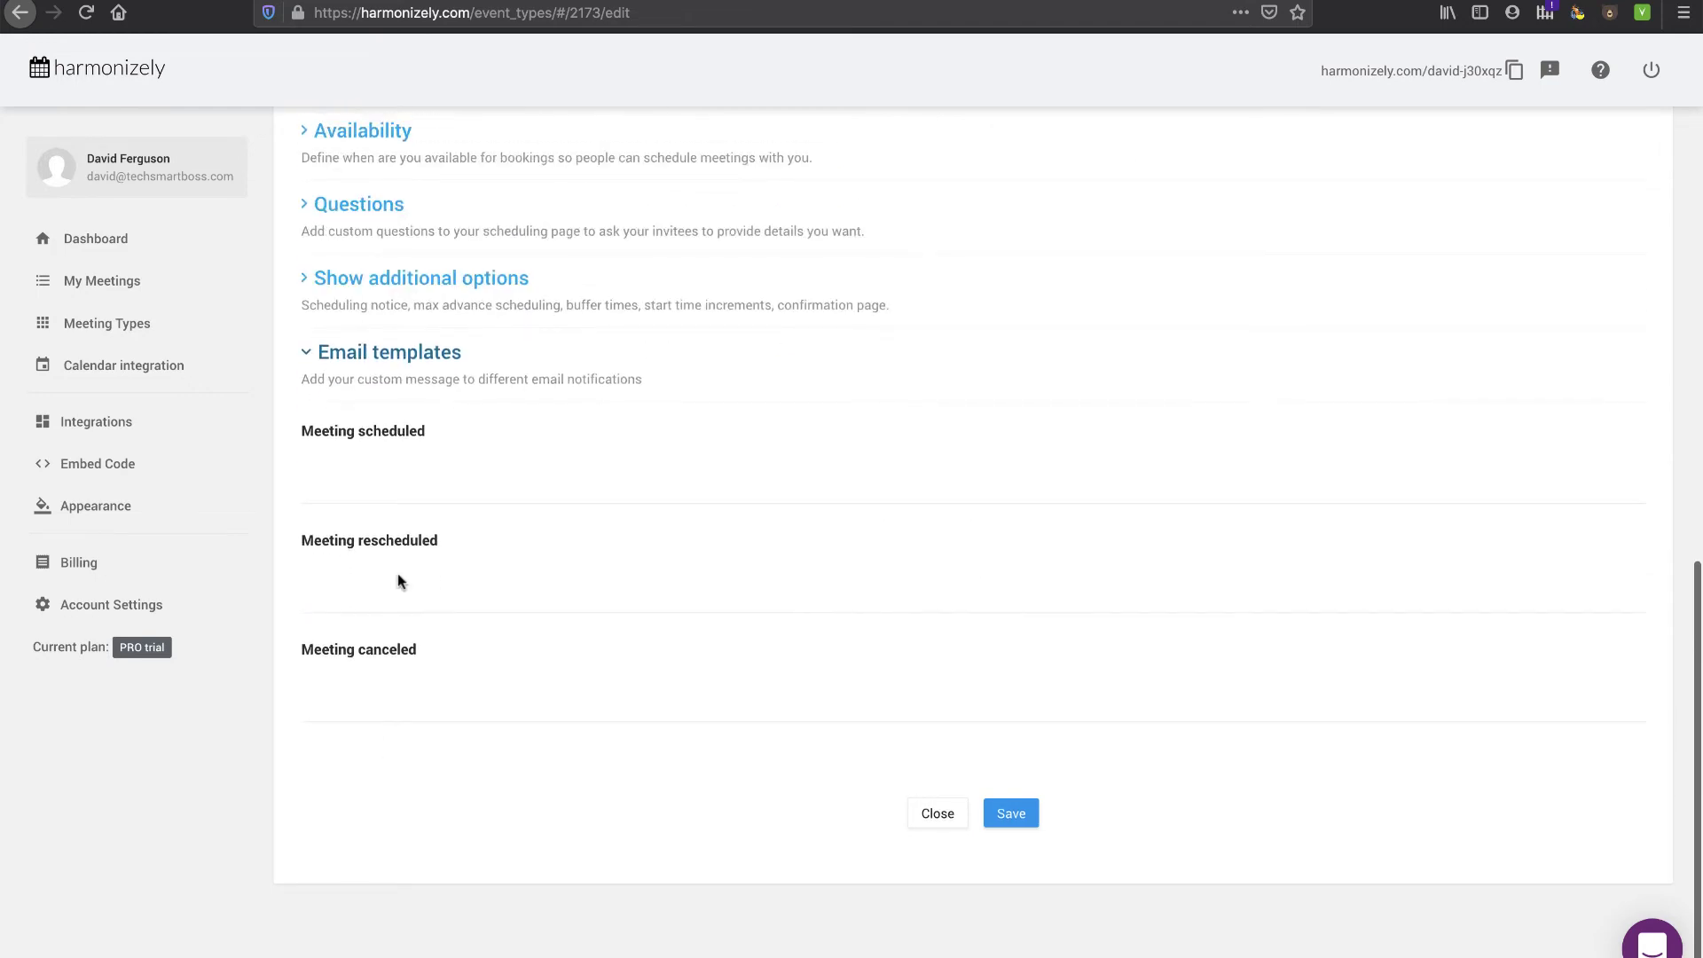
{"action": "left_click", "coordinate": [407, 482]}
{"action": "left_click", "coordinate": [404, 585]}
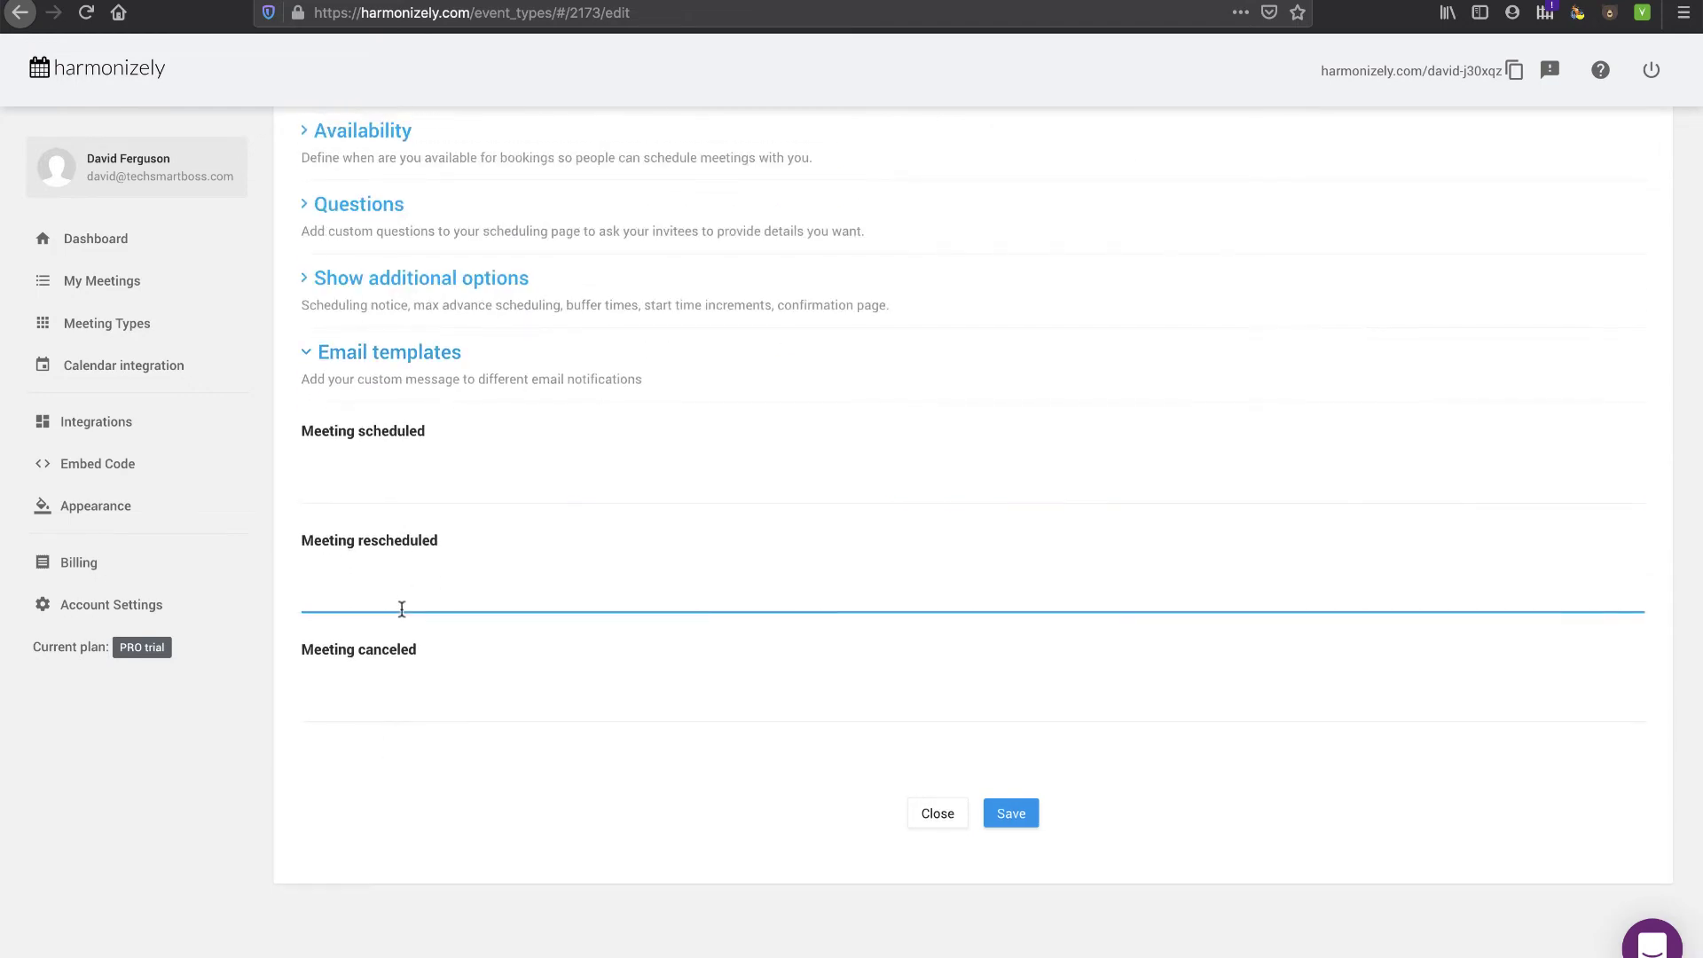
- Preview the 15 minutes booking page, close it, then go to Integrations via Calendar integration
{"action": "scroll", "coordinate": [394, 334], "scroll_direction": "up", "scroll_amount": 10}
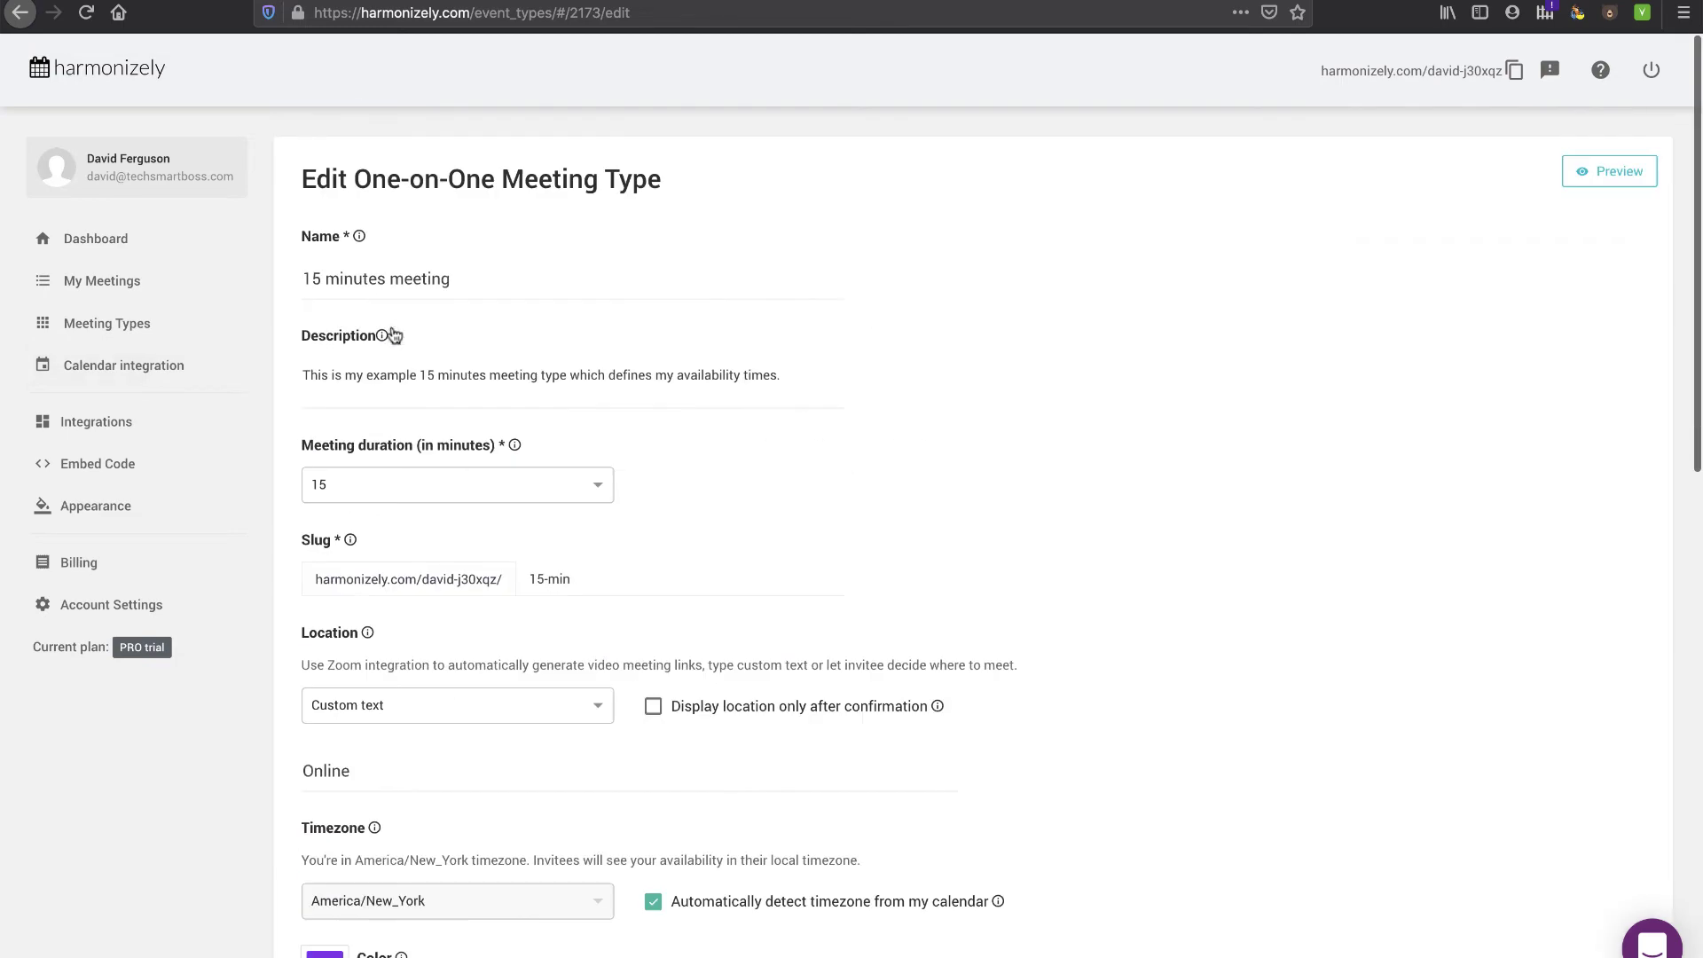
{"action": "left_click", "coordinate": [1577, 178]}
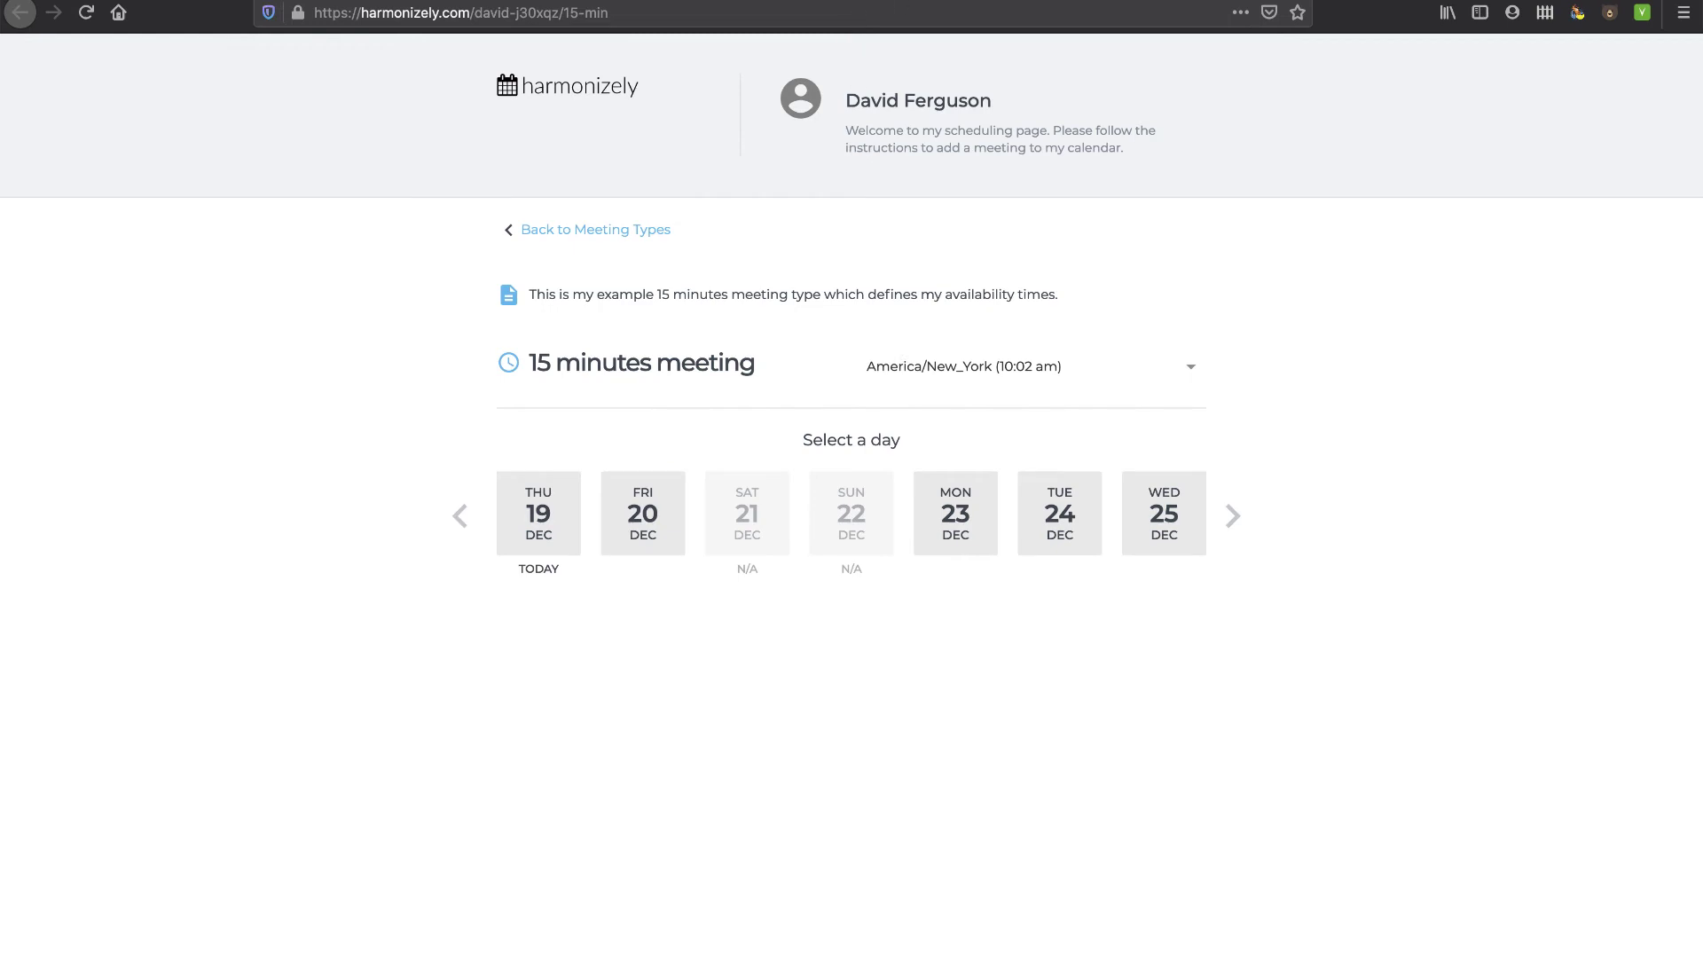
{"action": "key", "text": "ctrl+w"}
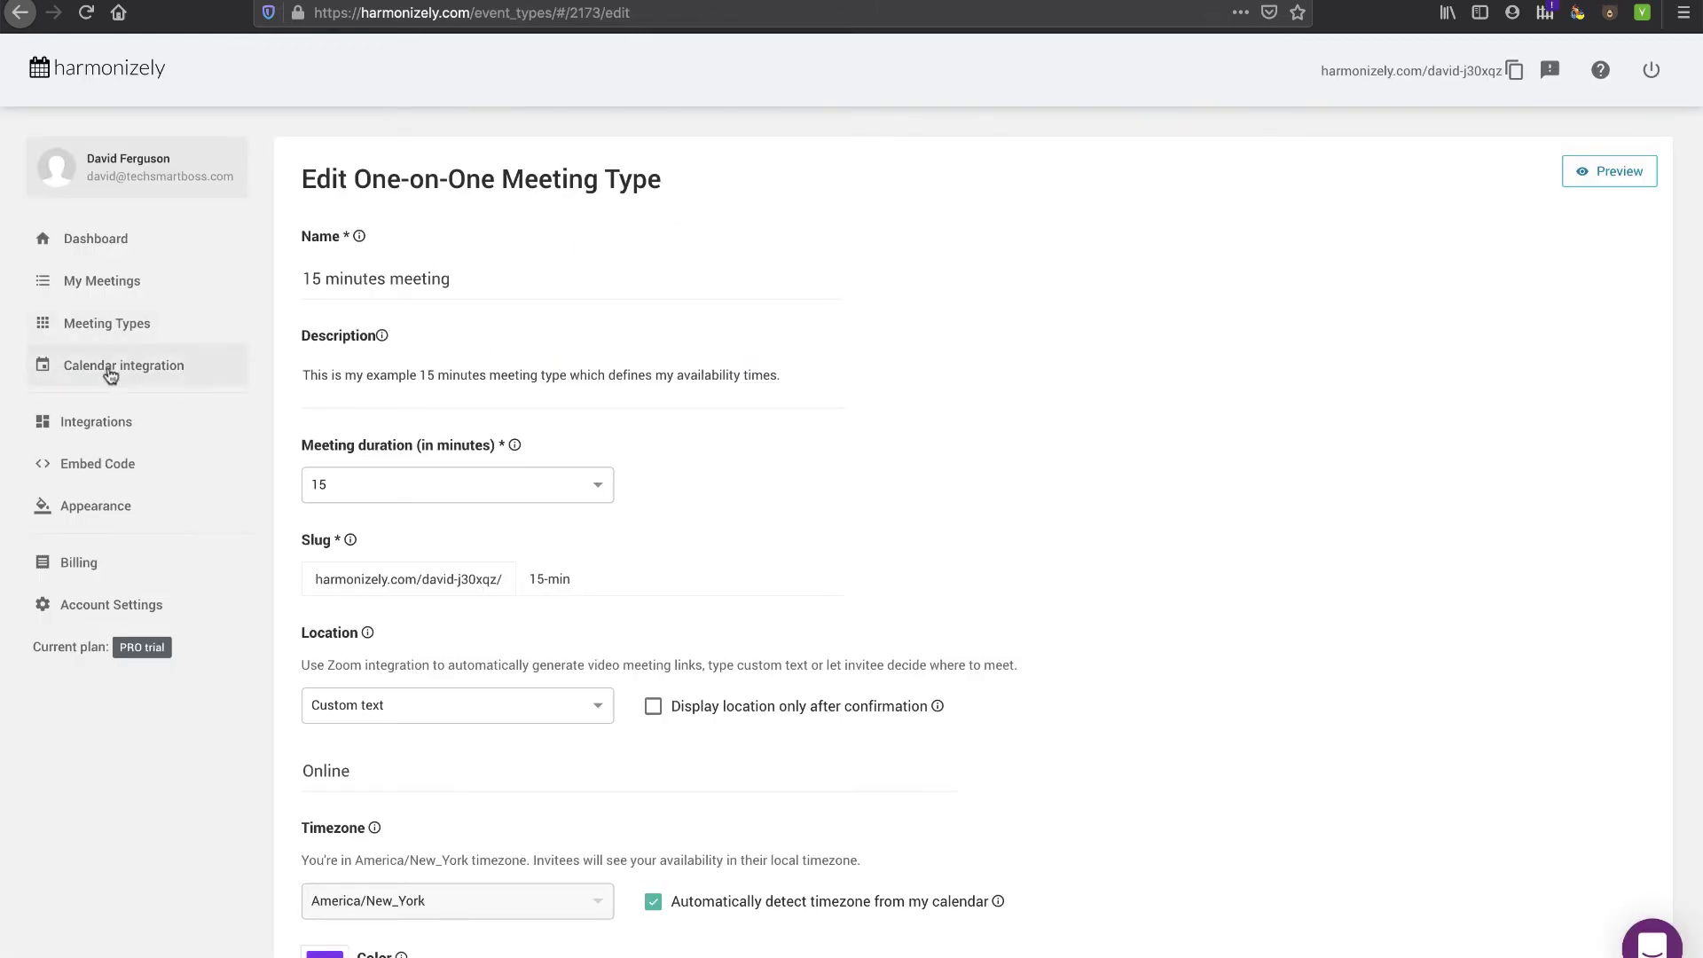
{"action": "left_click", "coordinate": [111, 376]}
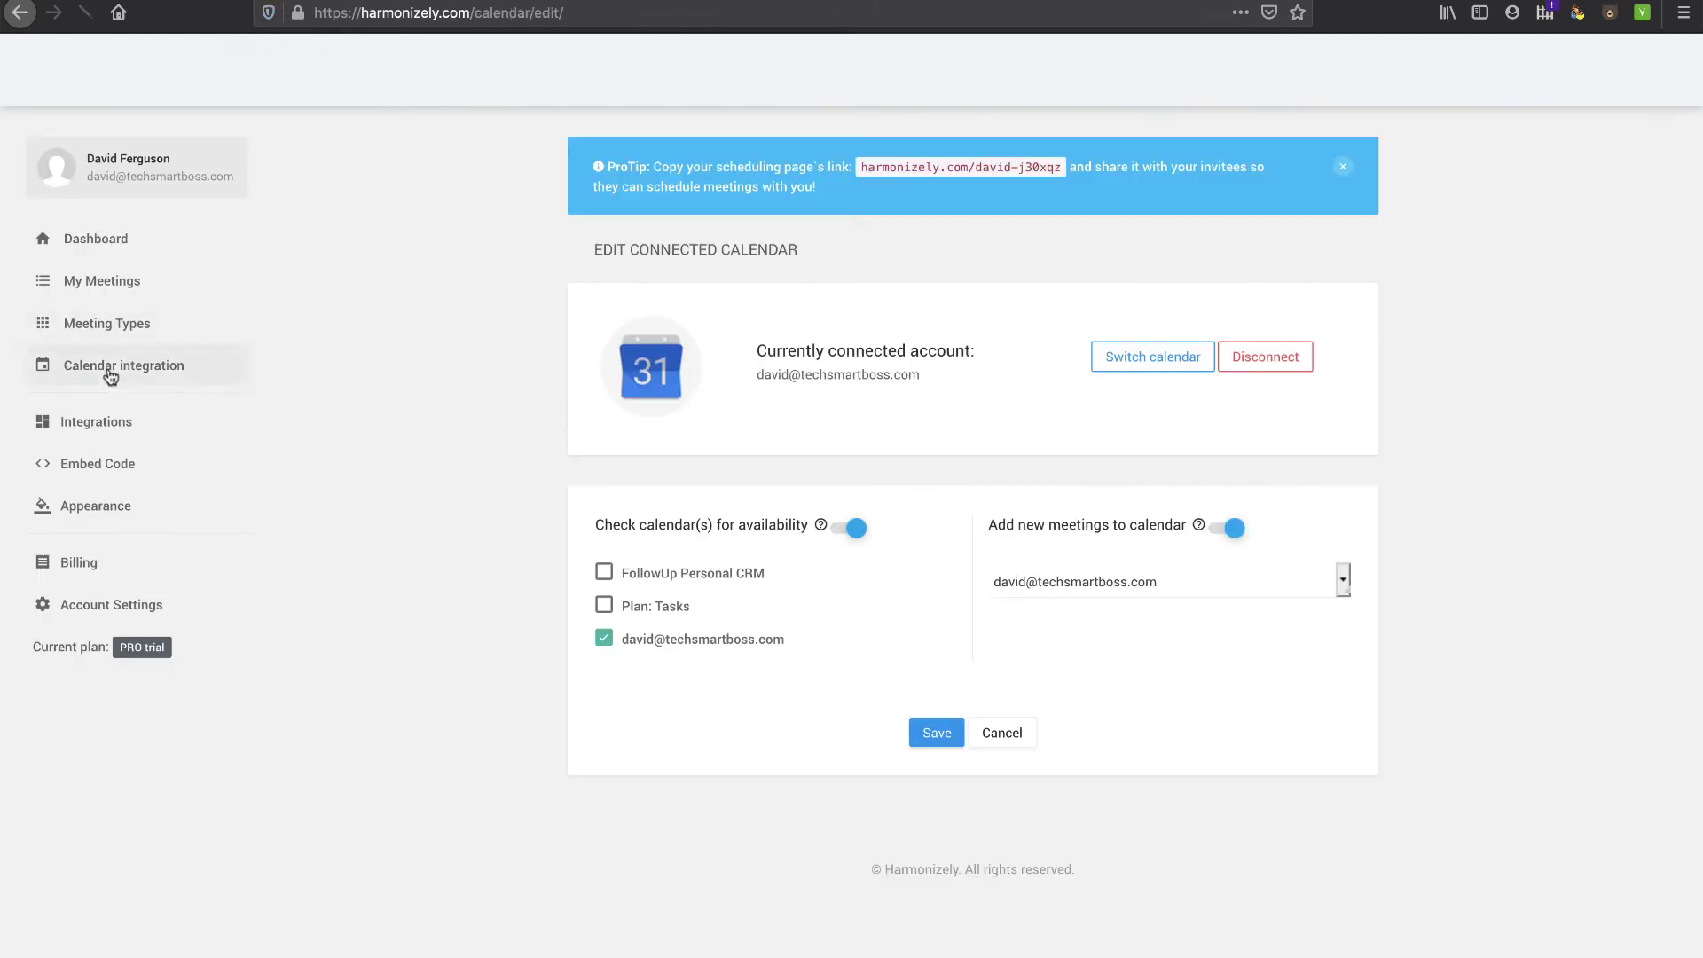
{"action": "left_click", "coordinate": [84, 424]}
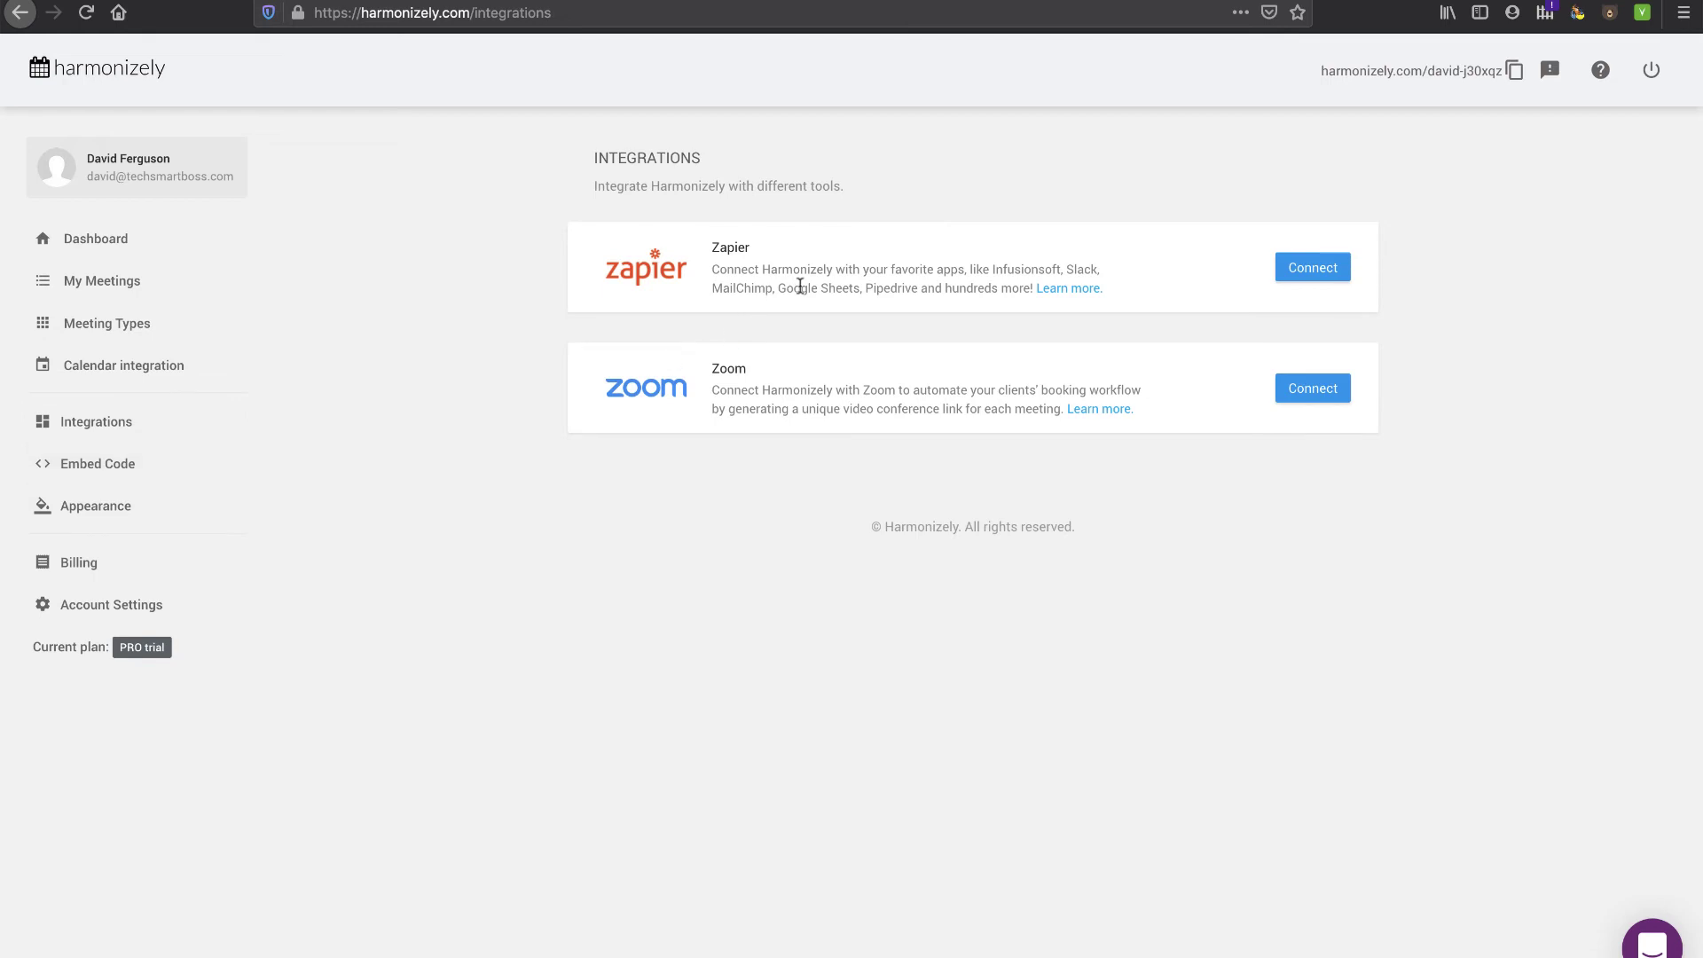
- View the iframe embed code for the scheduling page, then move on to its Appearance settings
{"action": "left_click", "coordinate": [83, 470]}
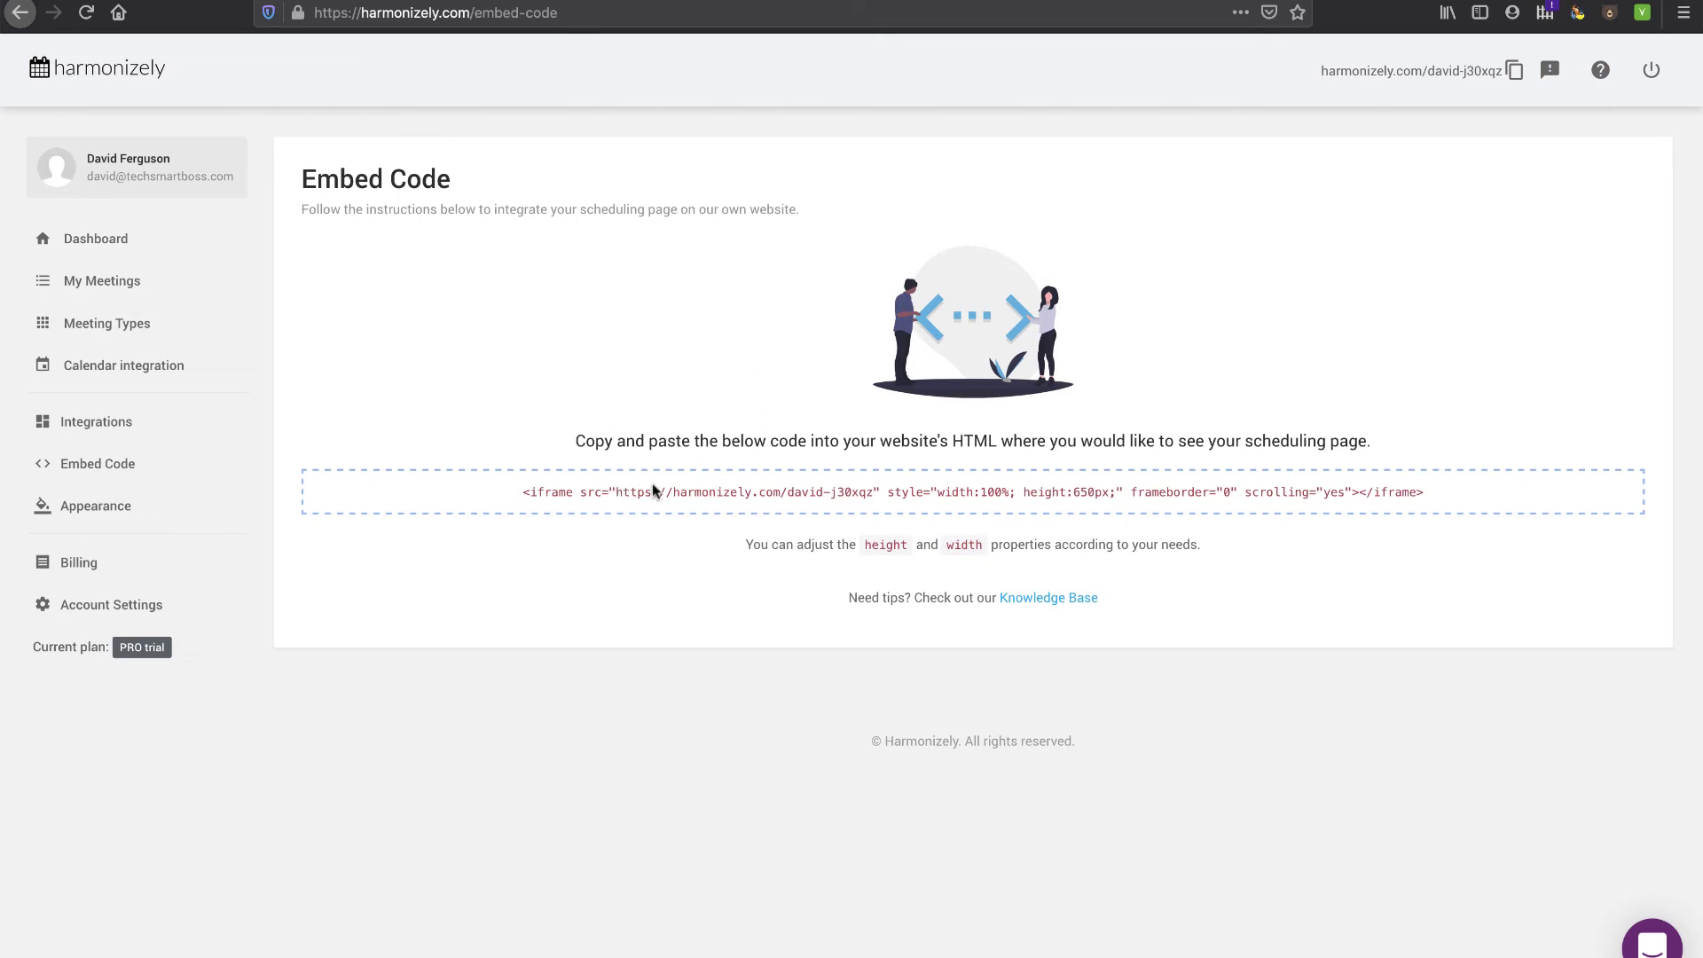
{"action": "left_click", "coordinate": [105, 507]}
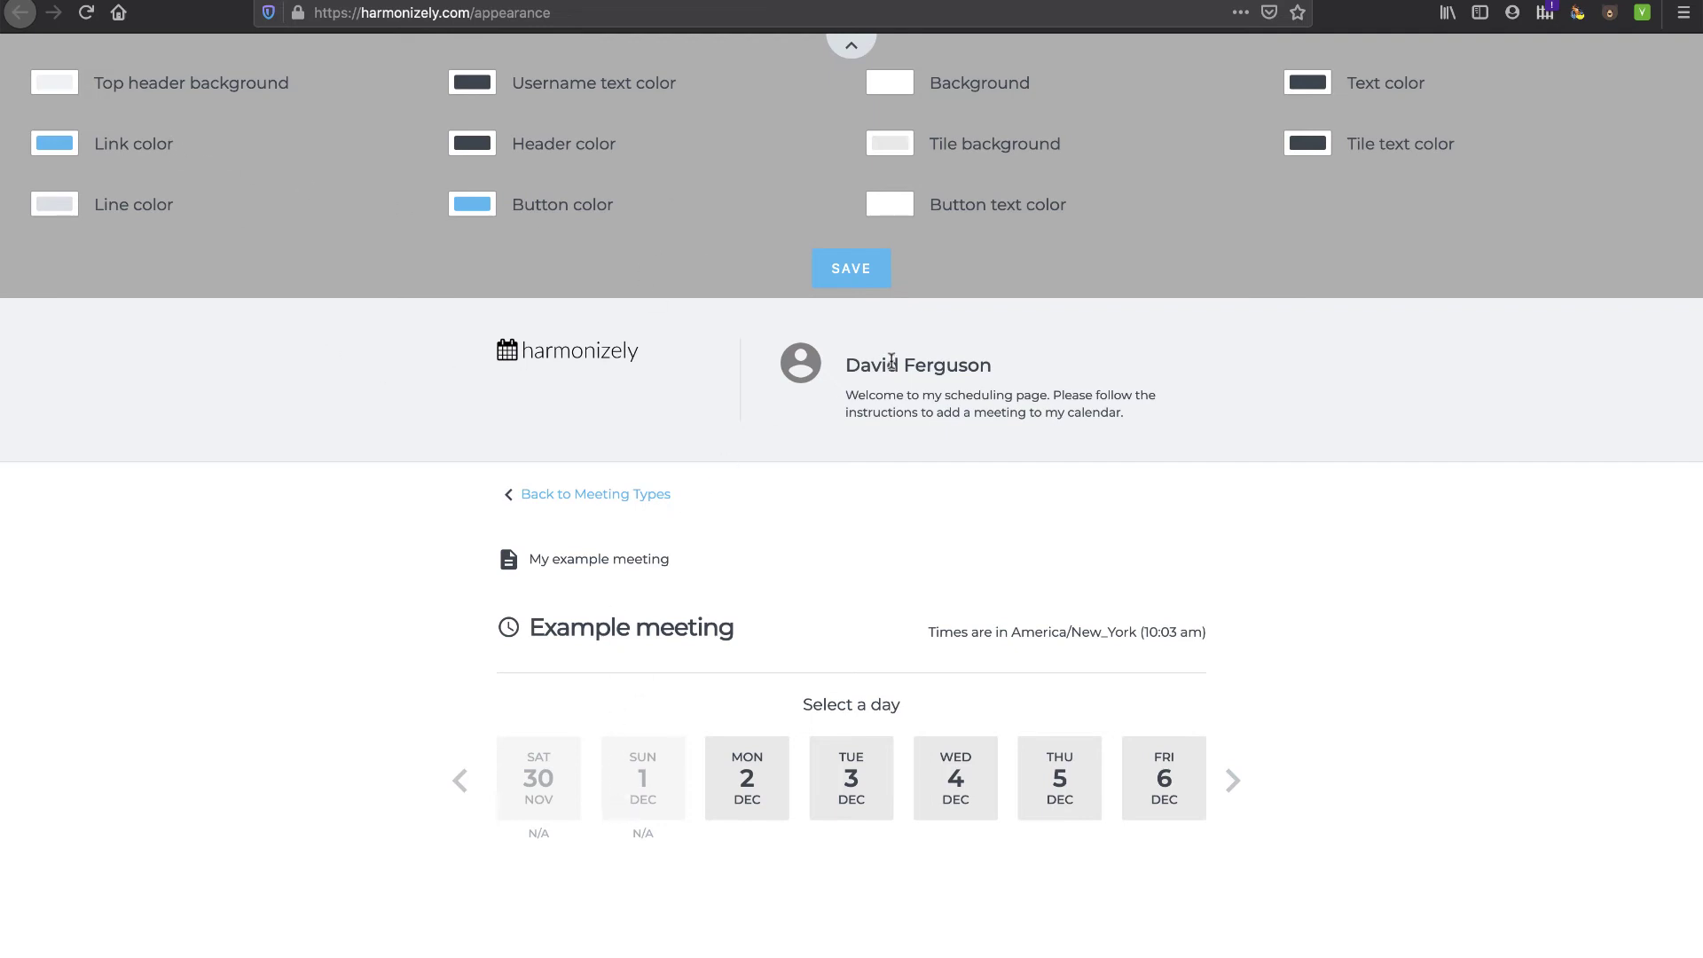
- Make the top header background blue and the username and page text white, then save
{"action": "left_click", "coordinate": [55, 83]}
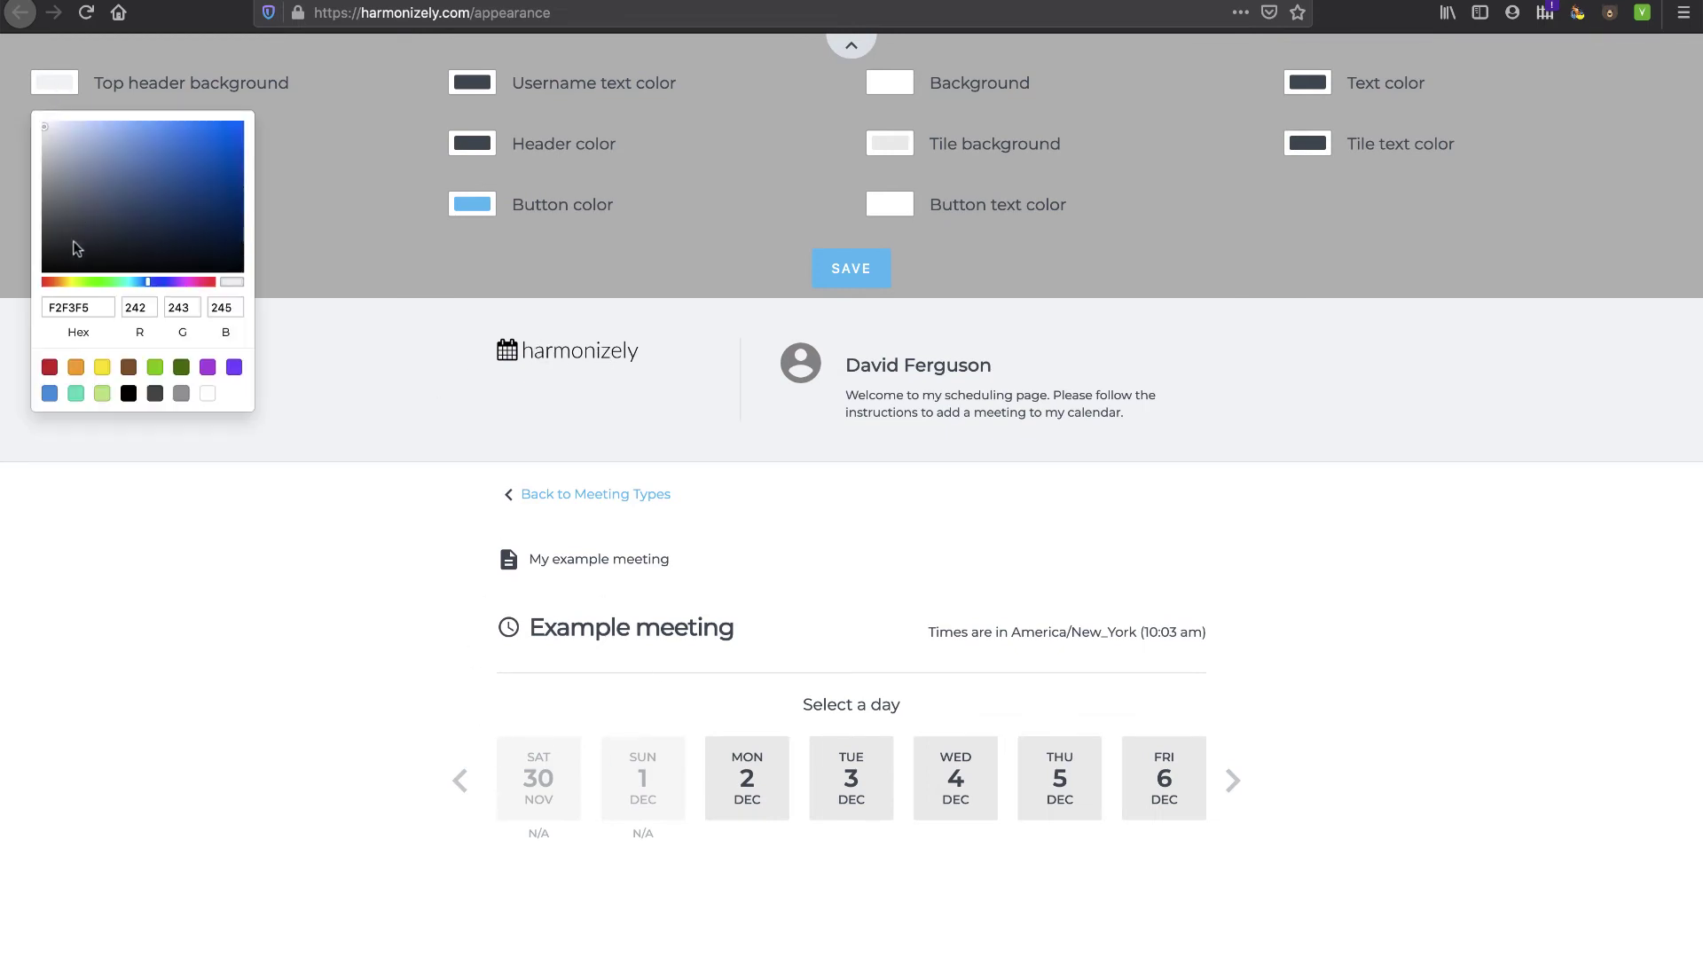
{"action": "mouse_move", "coordinate": [45, 121]}
{"action": "left_mouse_down"}
{"action": "mouse_move", "coordinate": [104, 147]}
{"action": "mouse_move", "coordinate": [67, 125]}
{"action": "mouse_move", "coordinate": [66, 200]}
{"action": "mouse_move", "coordinate": [119, 141]}
{"action": "mouse_move", "coordinate": [201, 140]}
{"action": "mouse_move", "coordinate": [208, 208]}
{"action": "mouse_move", "coordinate": [205, 152]}
{"action": "left_mouse_up"}
{"action": "left_click", "coordinate": [306, 131]}
{"action": "left_click", "coordinate": [487, 88]}
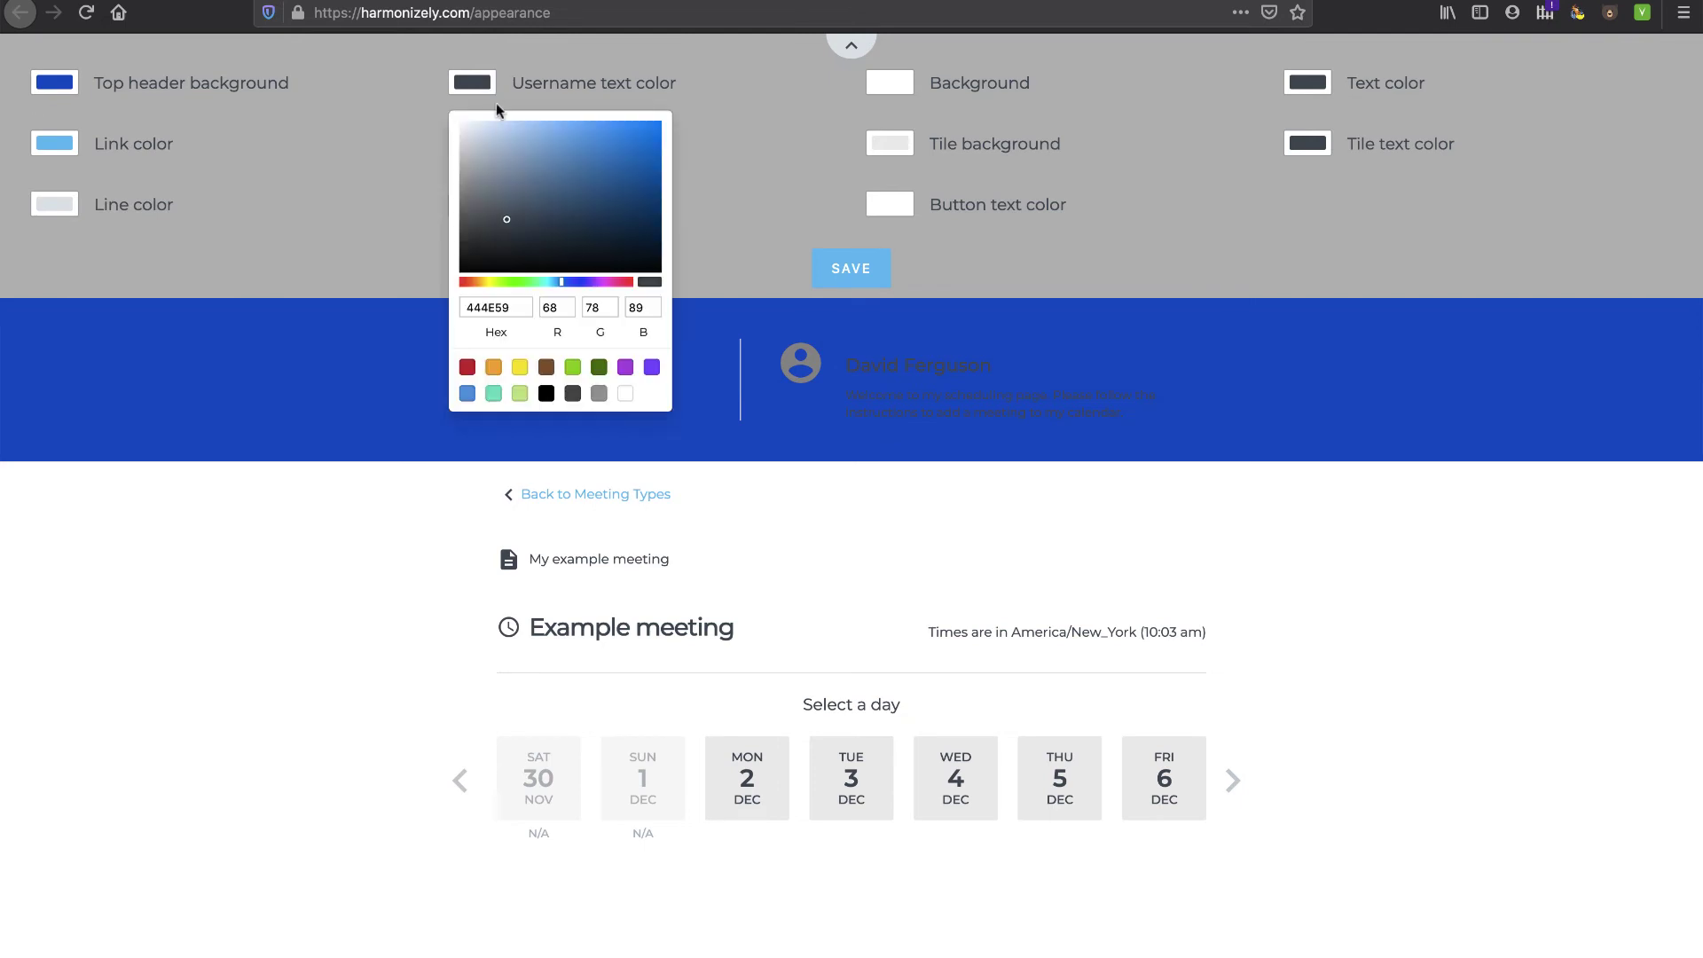
{"action": "left_click_drag", "start_coordinate": [508, 222], "coordinate": [460, 119]}
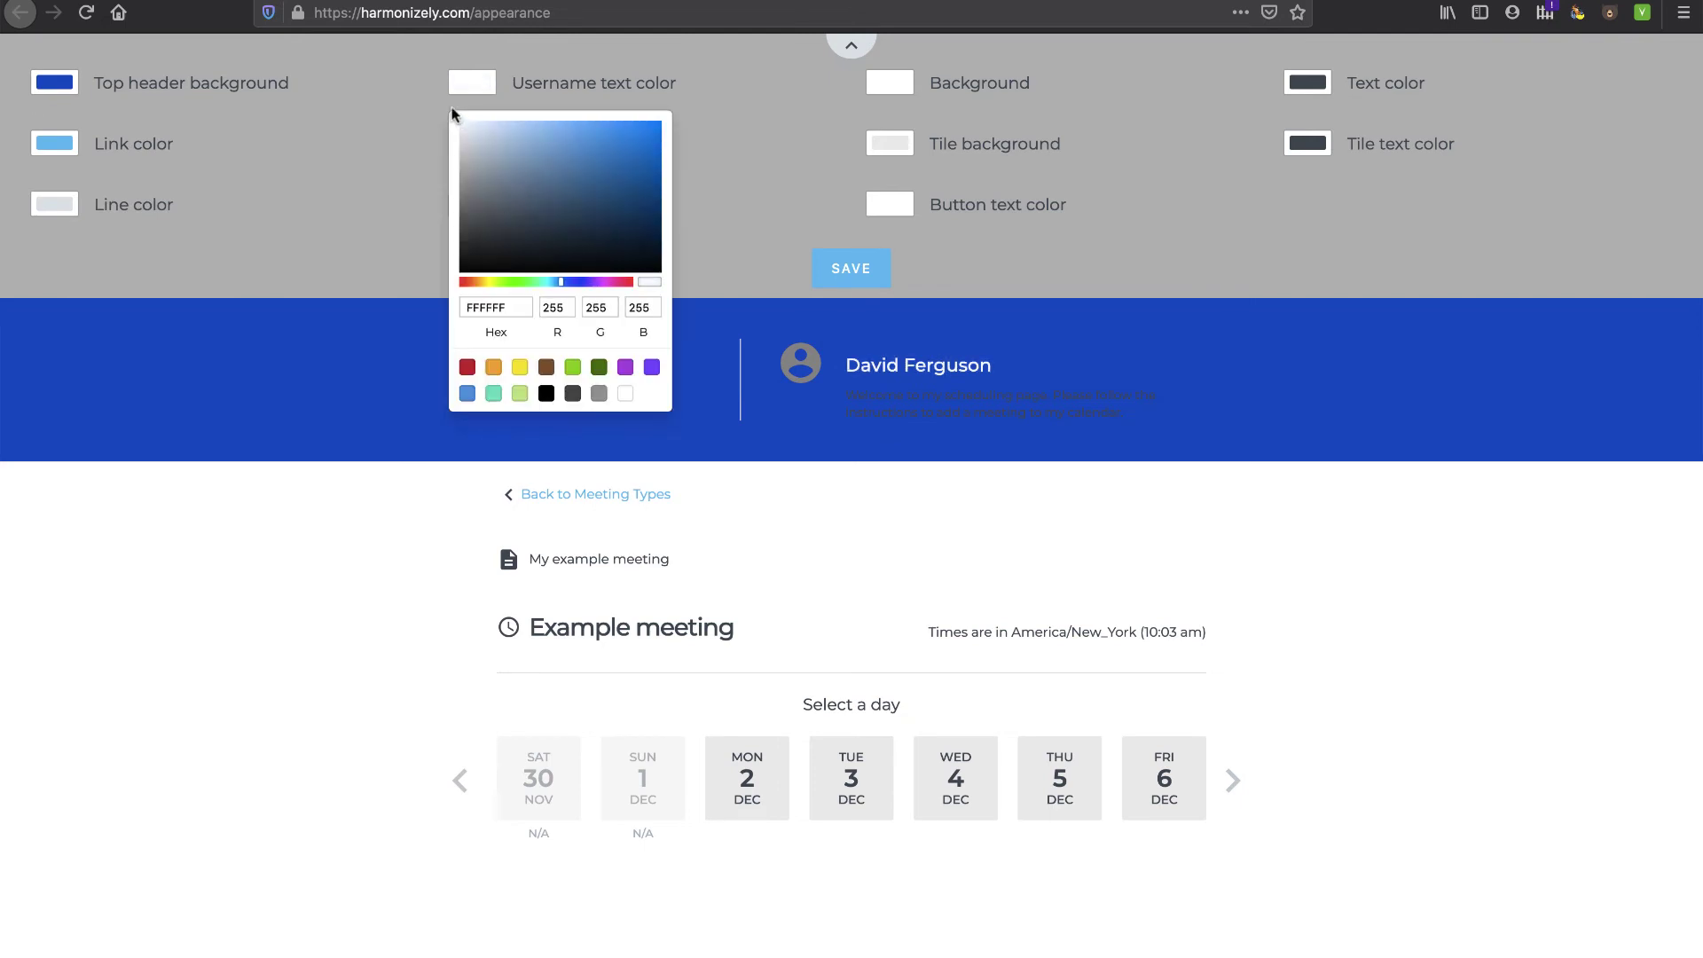
{"action": "left_click", "coordinate": [1314, 84]}
{"action": "left_click", "coordinate": [1316, 83]}
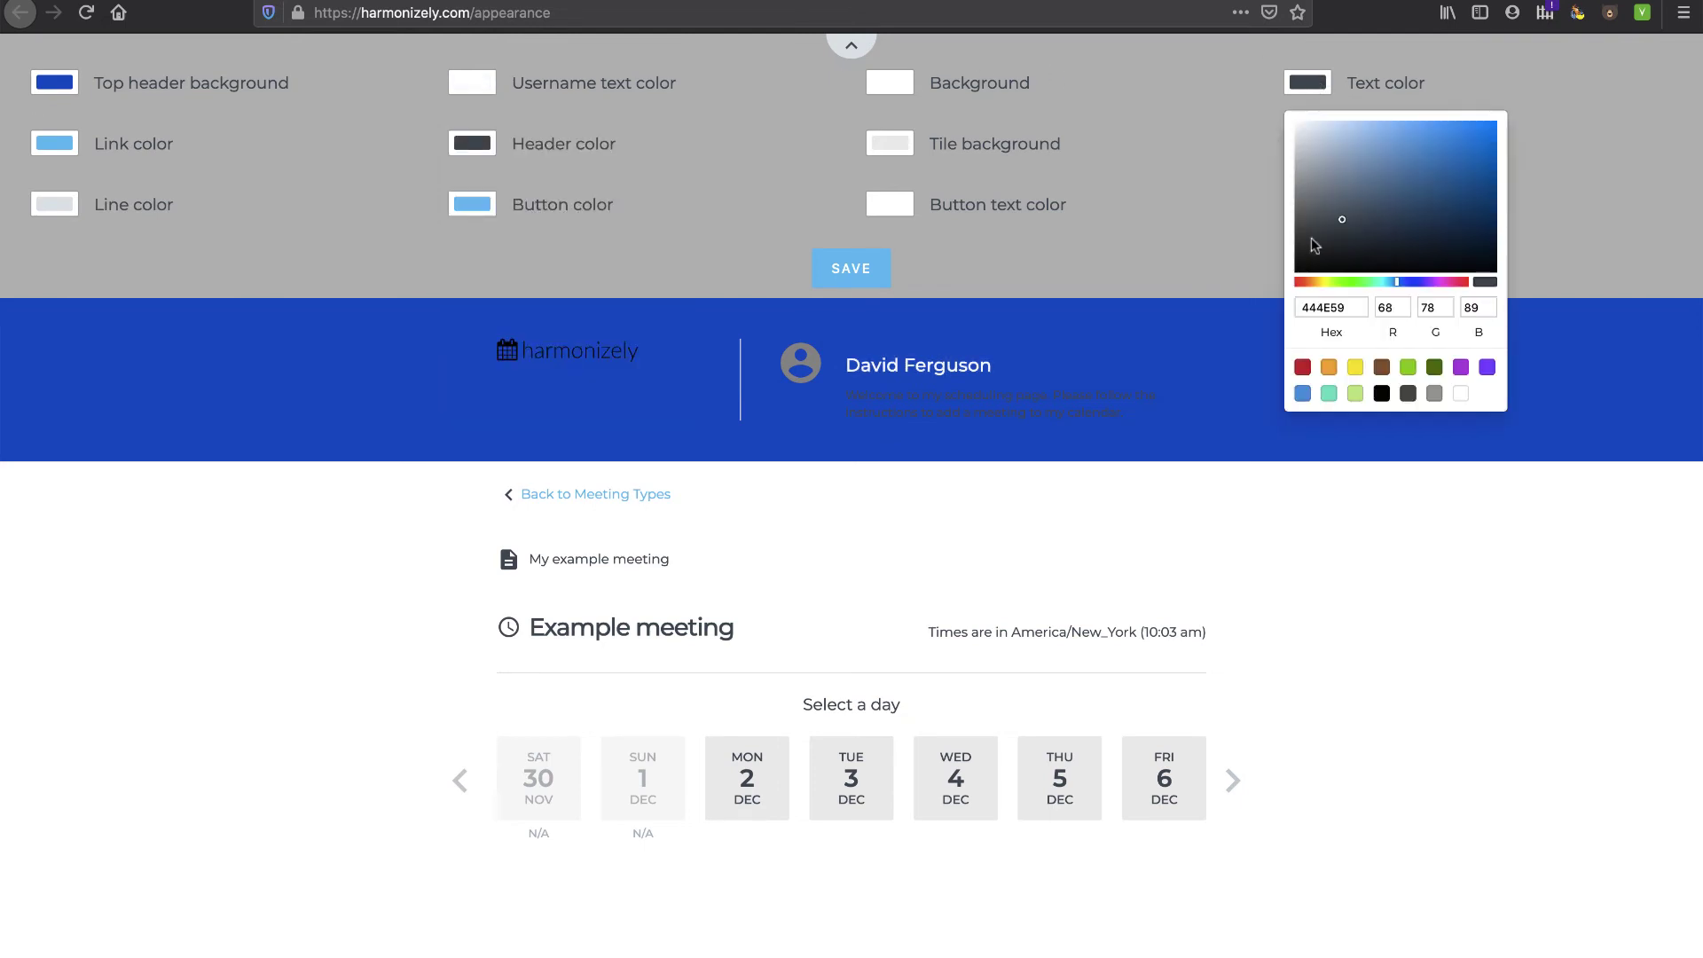
{"action": "left_click_drag", "start_coordinate": [1341, 222], "coordinate": [1292, 103]}
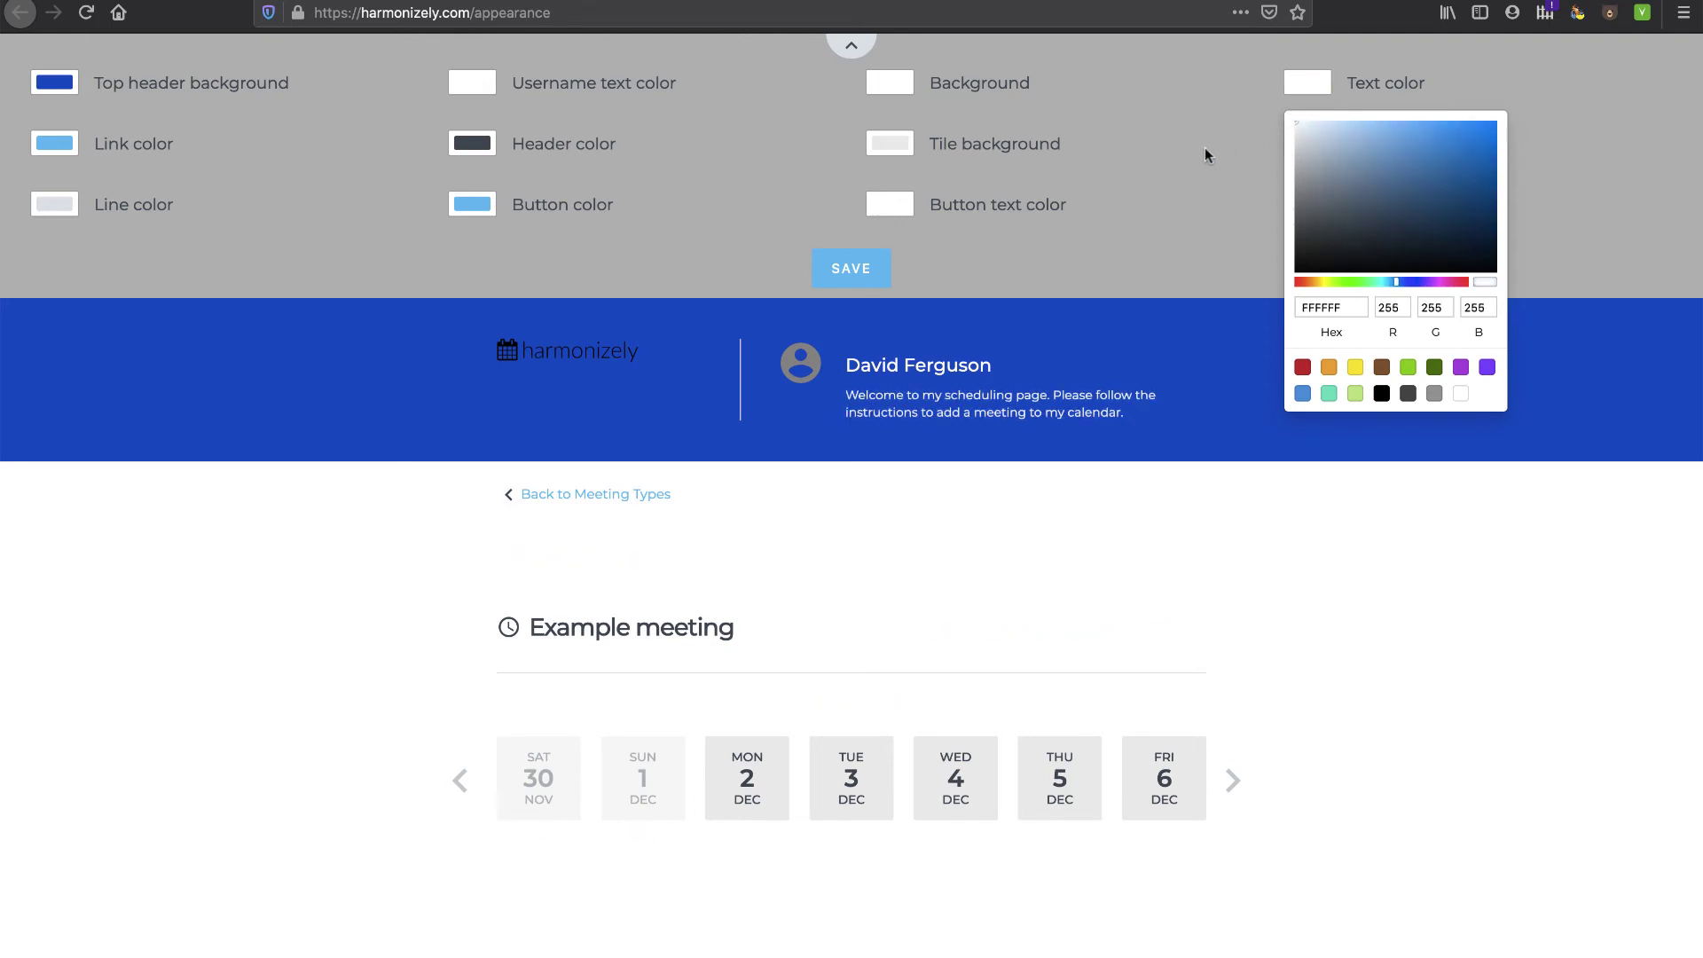
{"action": "left_click", "coordinate": [1171, 173]}
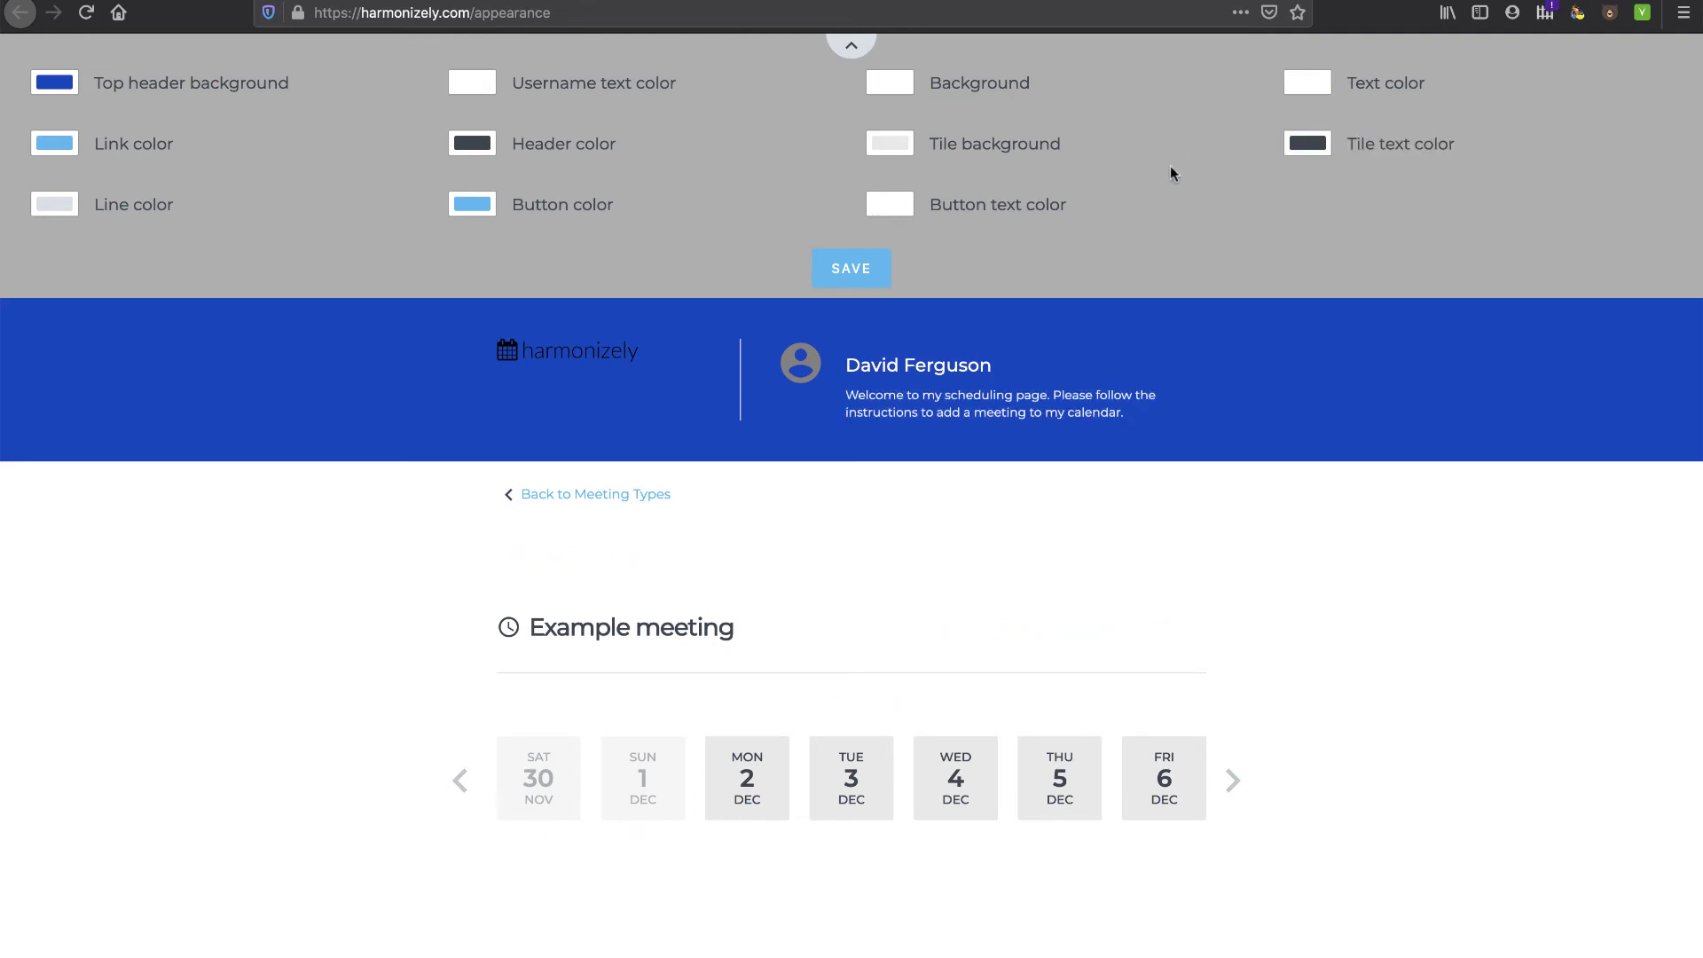
{"action": "left_click", "coordinate": [845, 271]}
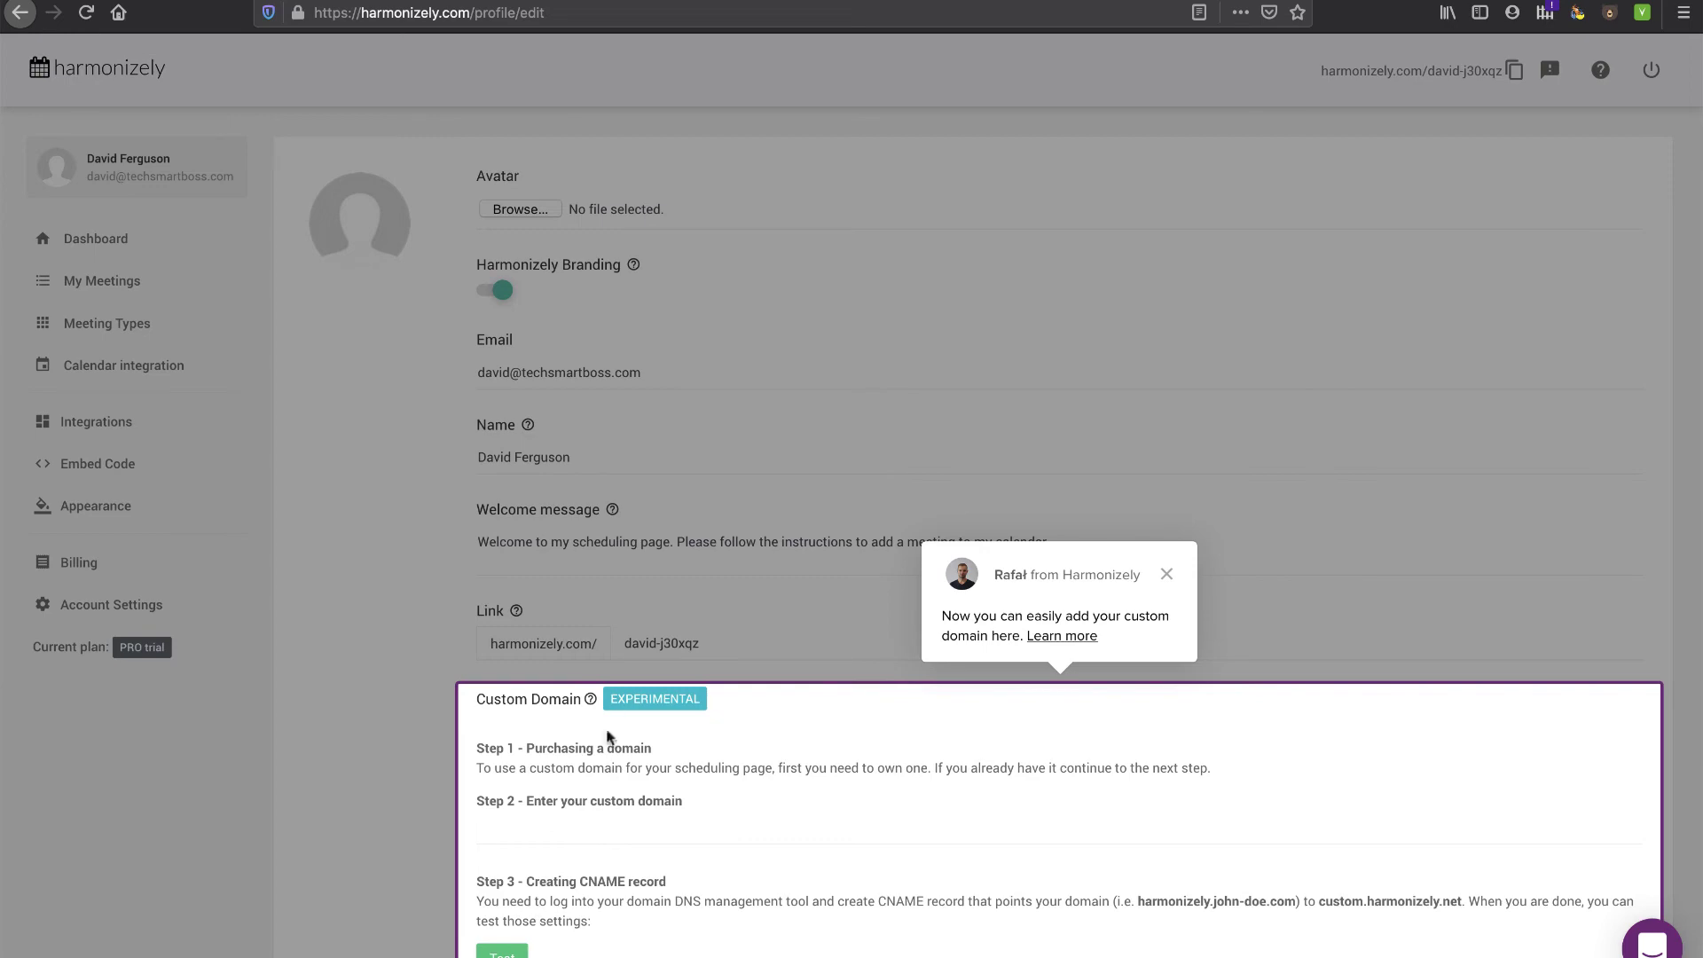
- Dismiss the custom domain tip and review the Custom Domain field with its custom.harmonizely.net CNAME target
{"action": "left_click", "coordinate": [1166, 574]}
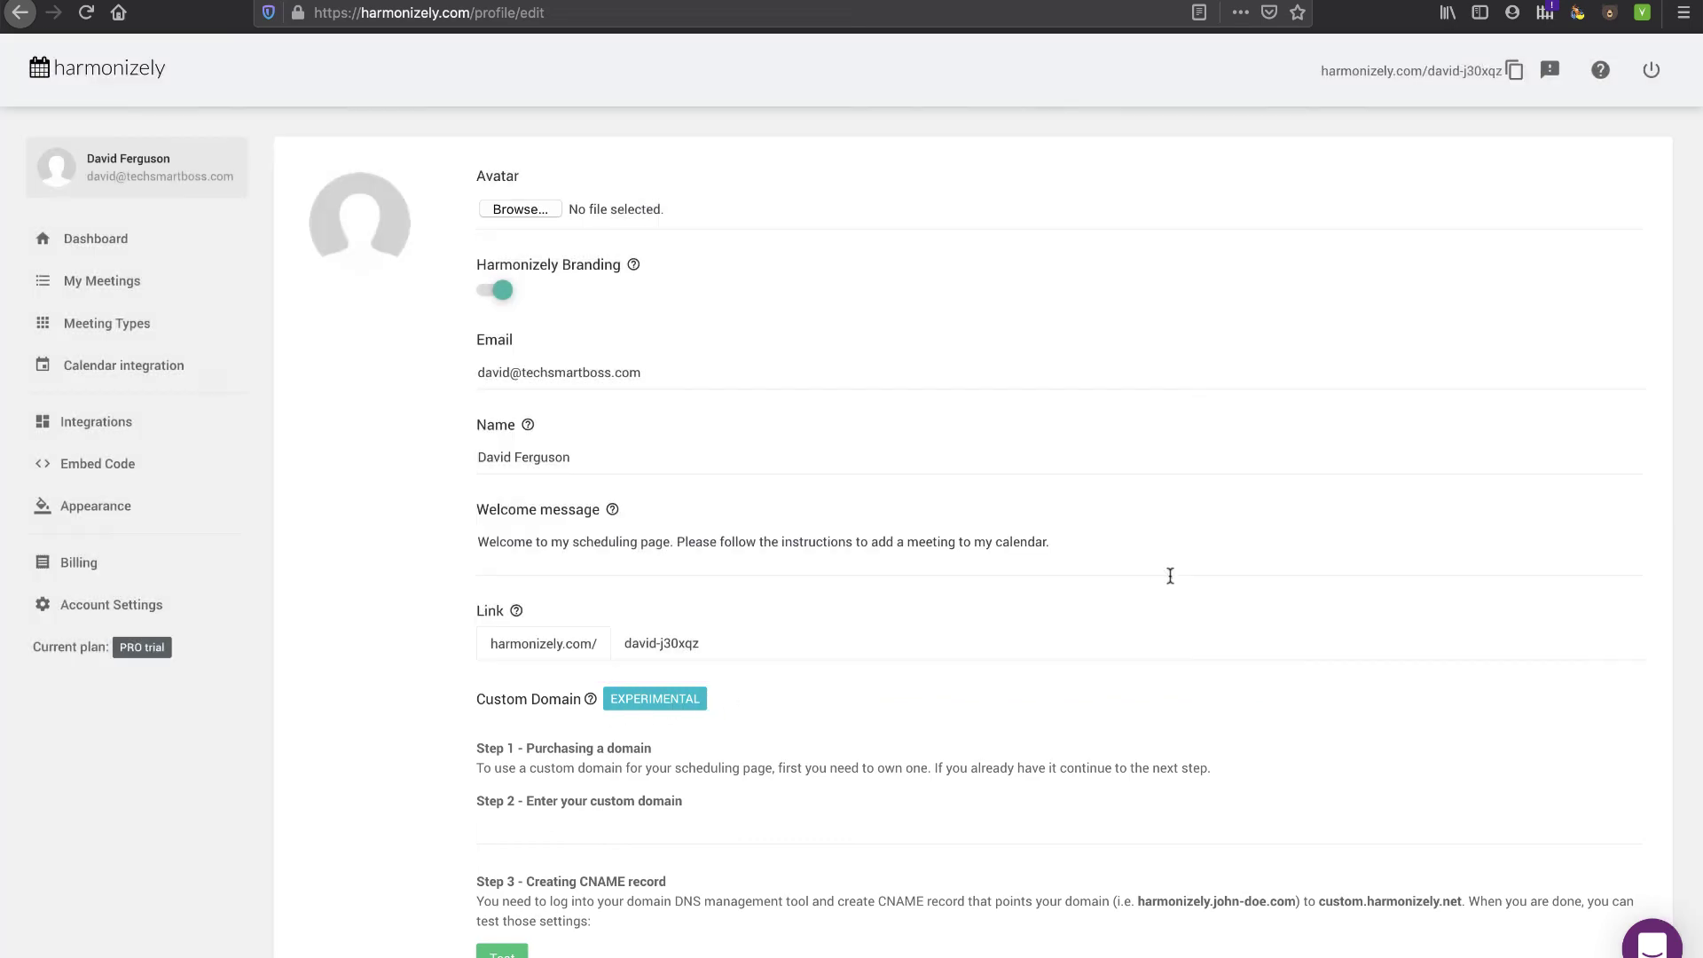
{"action": "scroll", "coordinate": [743, 769], "scroll_direction": "down", "scroll_amount": 3}
{"action": "scroll", "coordinate": [743, 768], "scroll_direction": "up", "scroll_amount": 3}
{"action": "scroll", "coordinate": [677, 639], "scroll_direction": "down", "scroll_amount": 3}
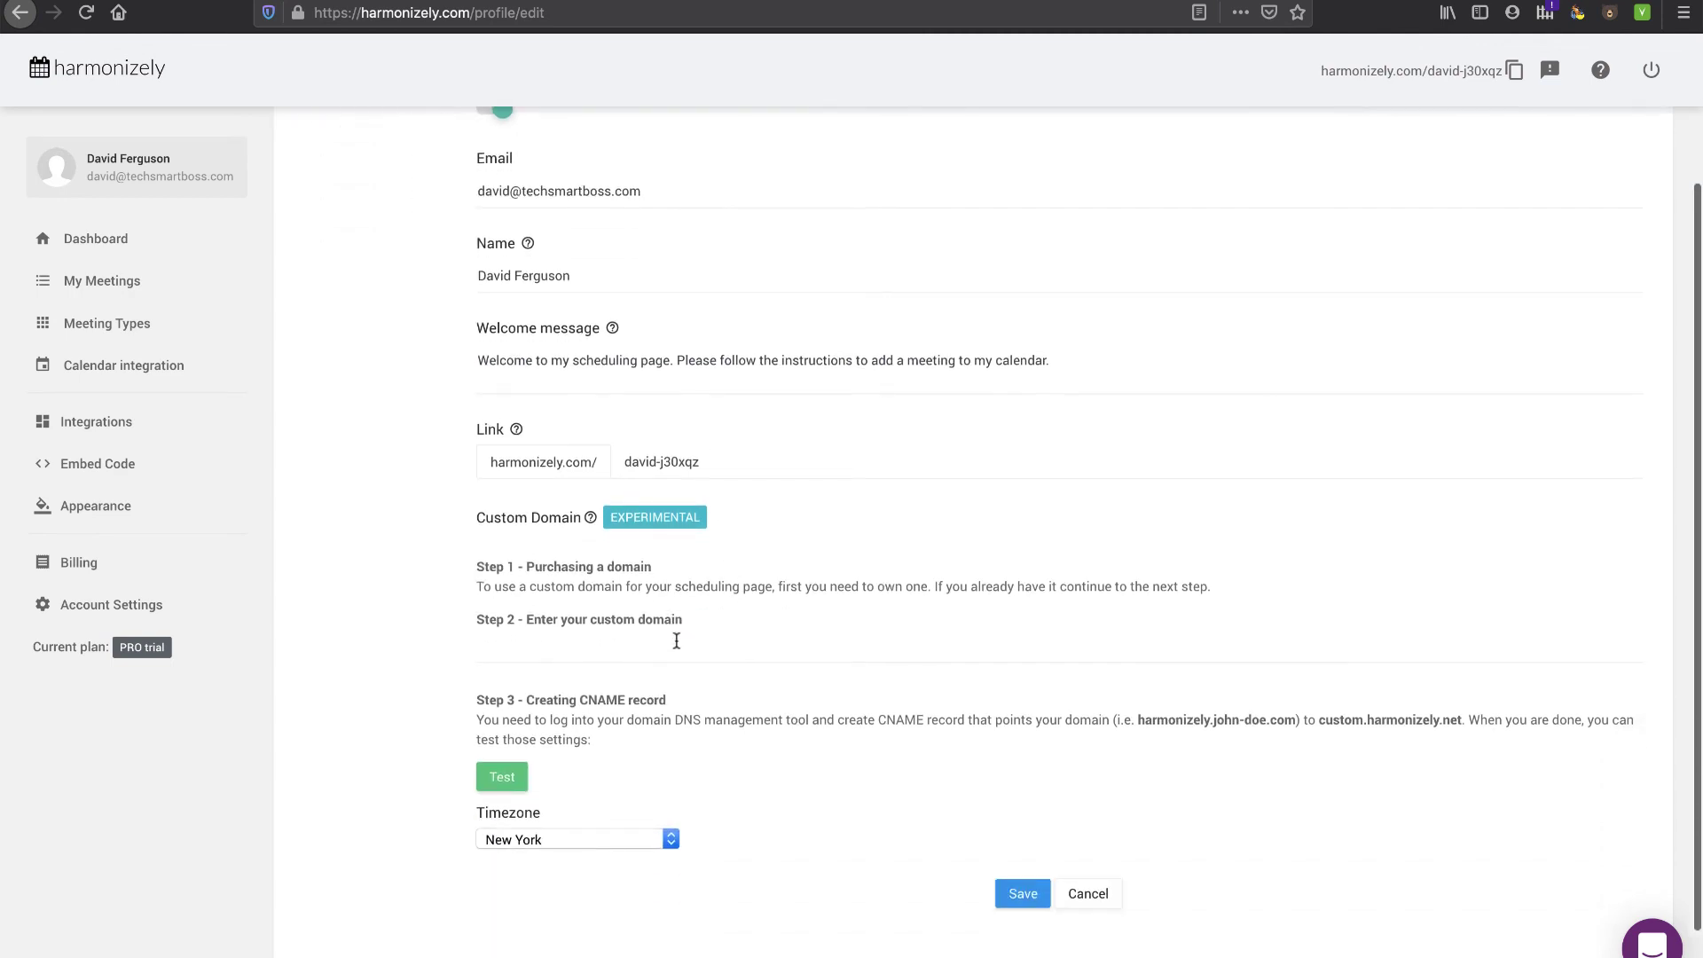
{"action": "left_click", "coordinate": [800, 669]}
{"action": "left_click", "coordinate": [1319, 721]}
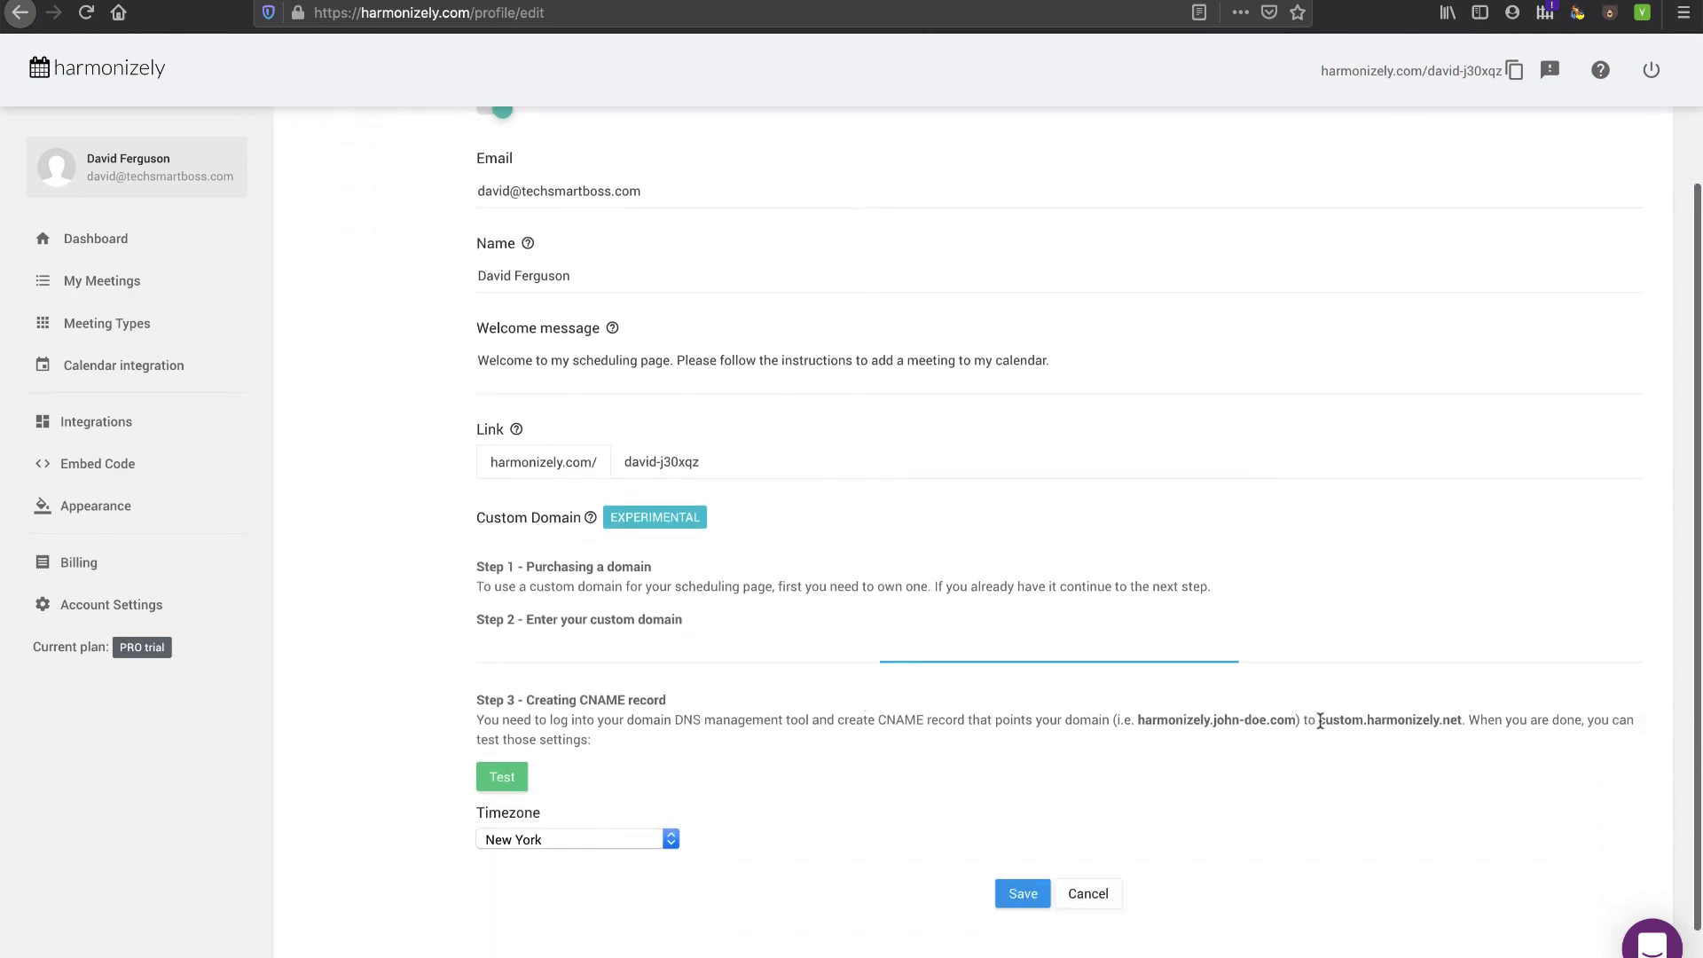
{"action": "left_click_drag", "start_coordinate": [1319, 721], "coordinate": [1459, 721]}
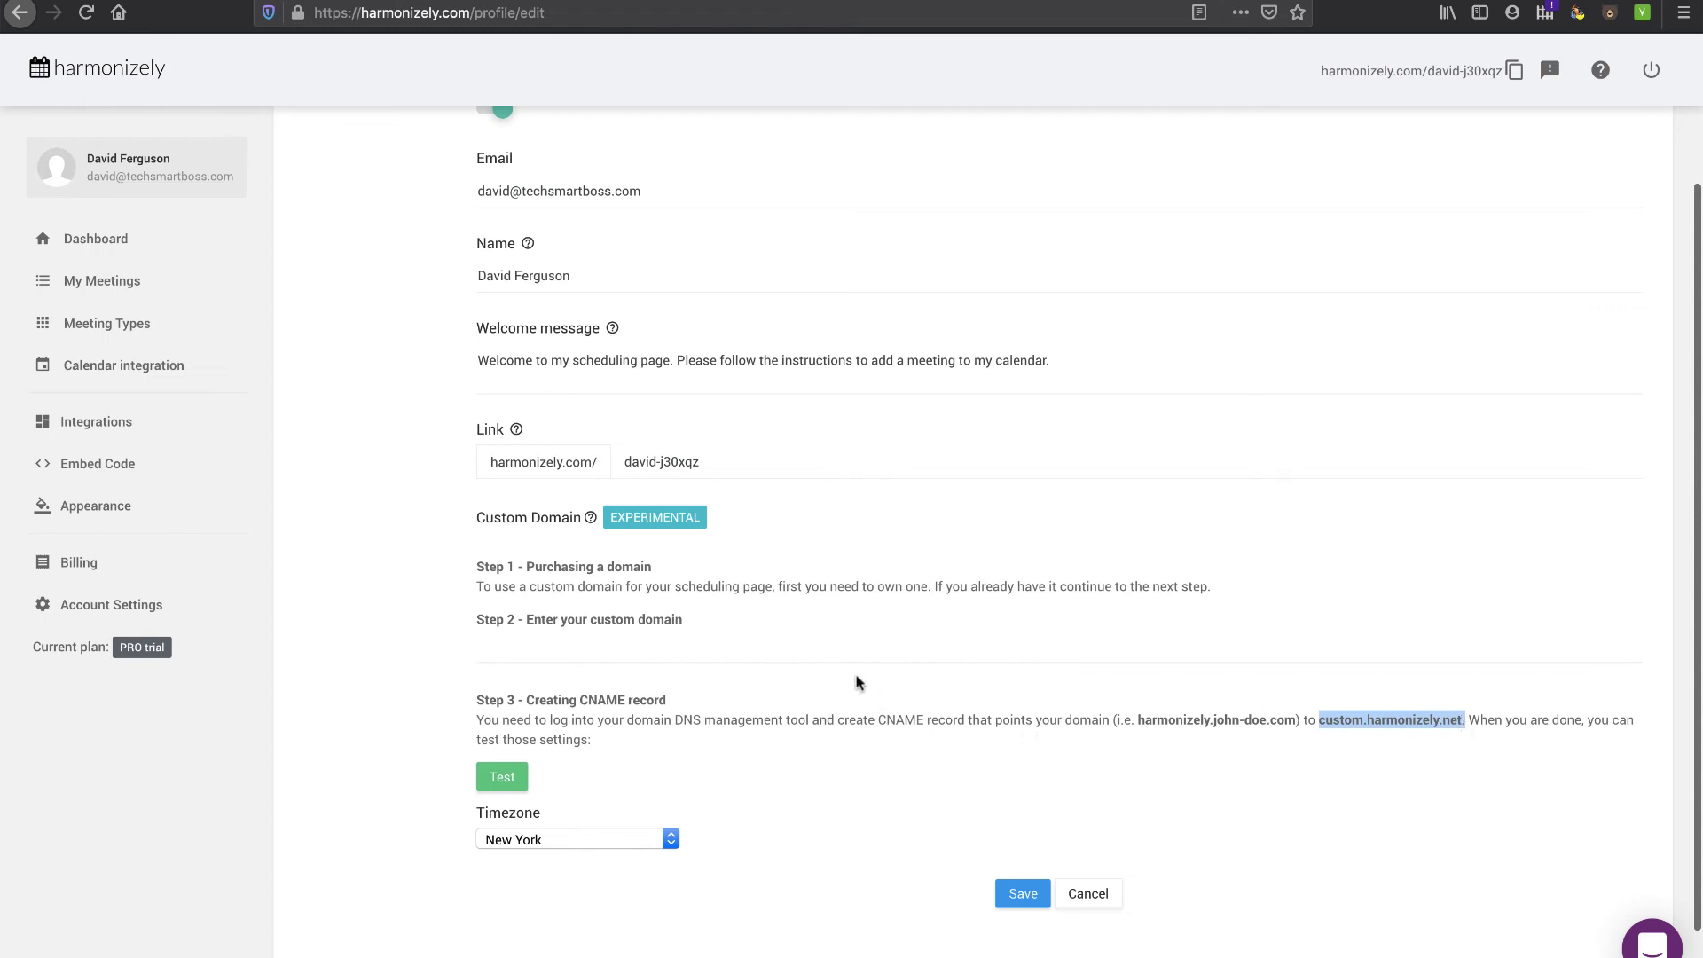
{"action": "left_click", "coordinate": [842, 651]}
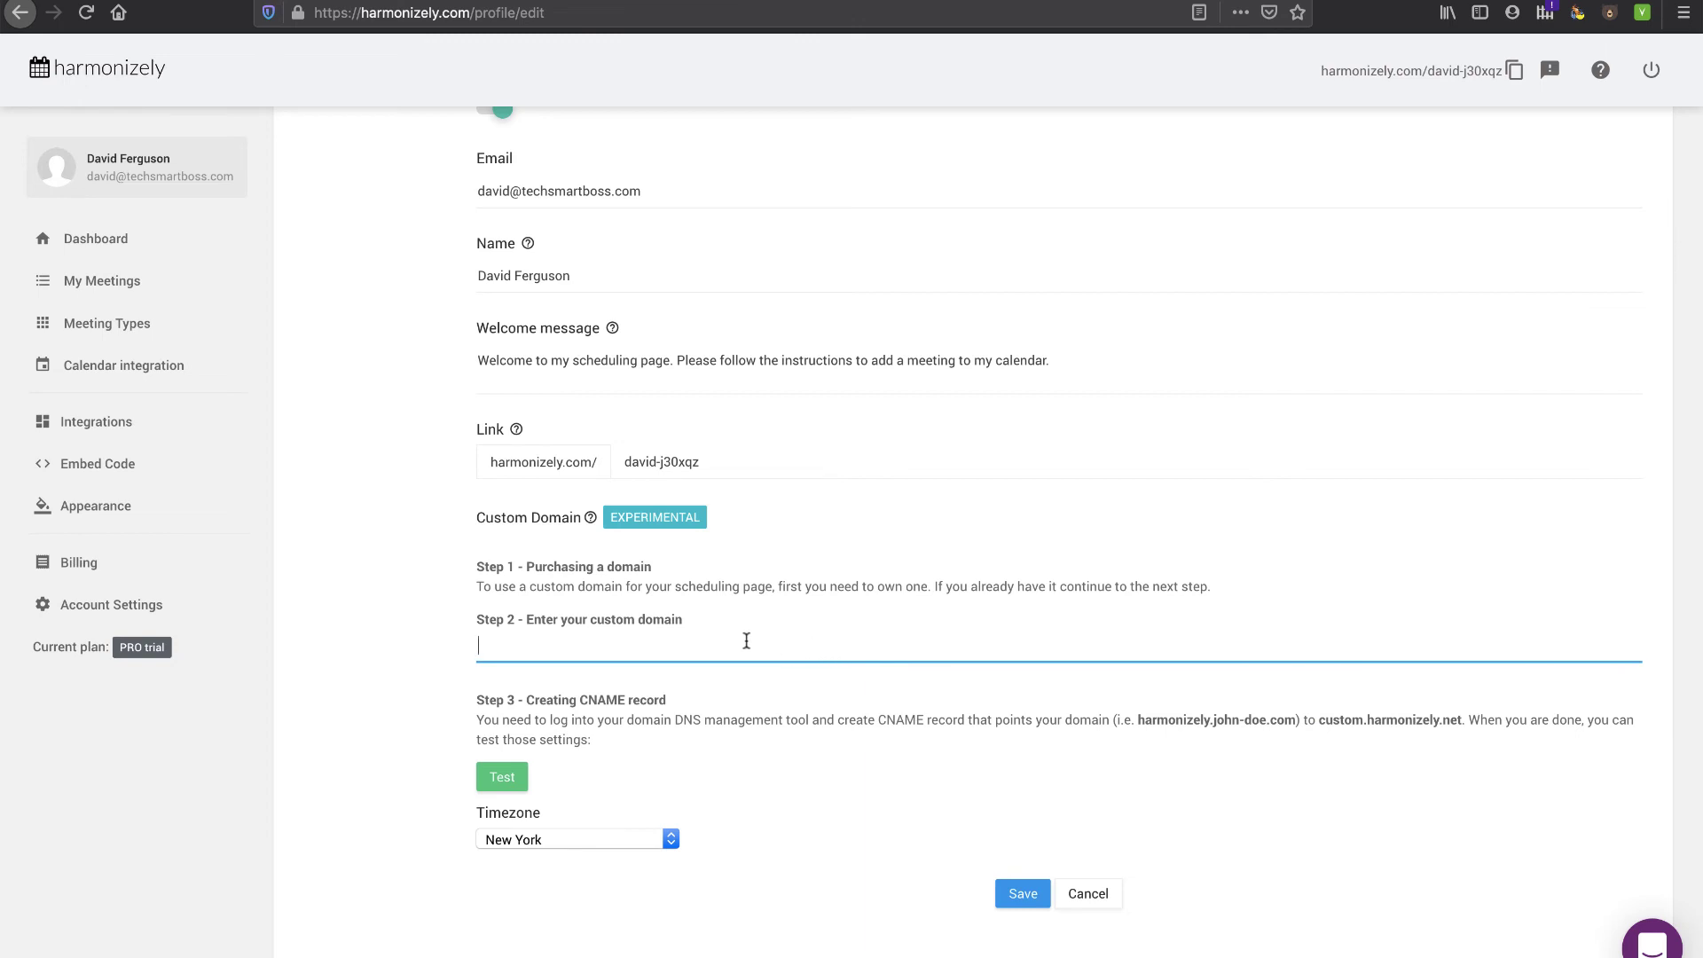
- Switch off Harmonizely Branding for the scheduling page
{"action": "scroll", "coordinate": [545, 655], "scroll_direction": "up", "scroll_amount": 2}
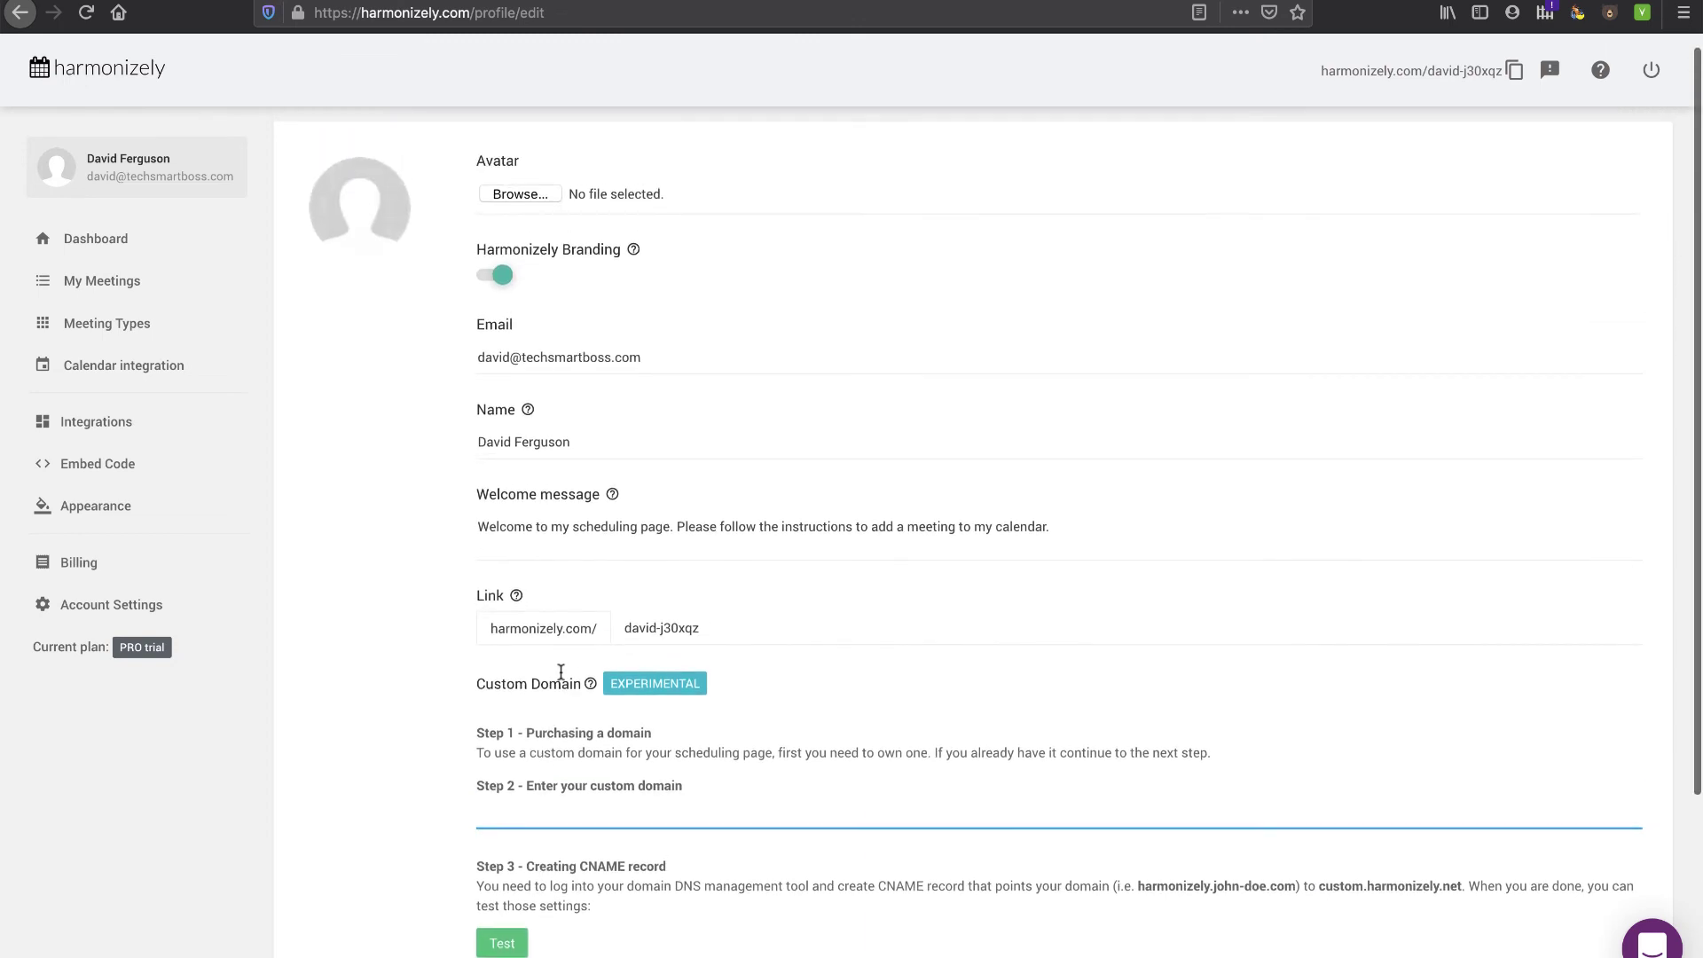
{"action": "mouse_move", "coordinate": [590, 685]}
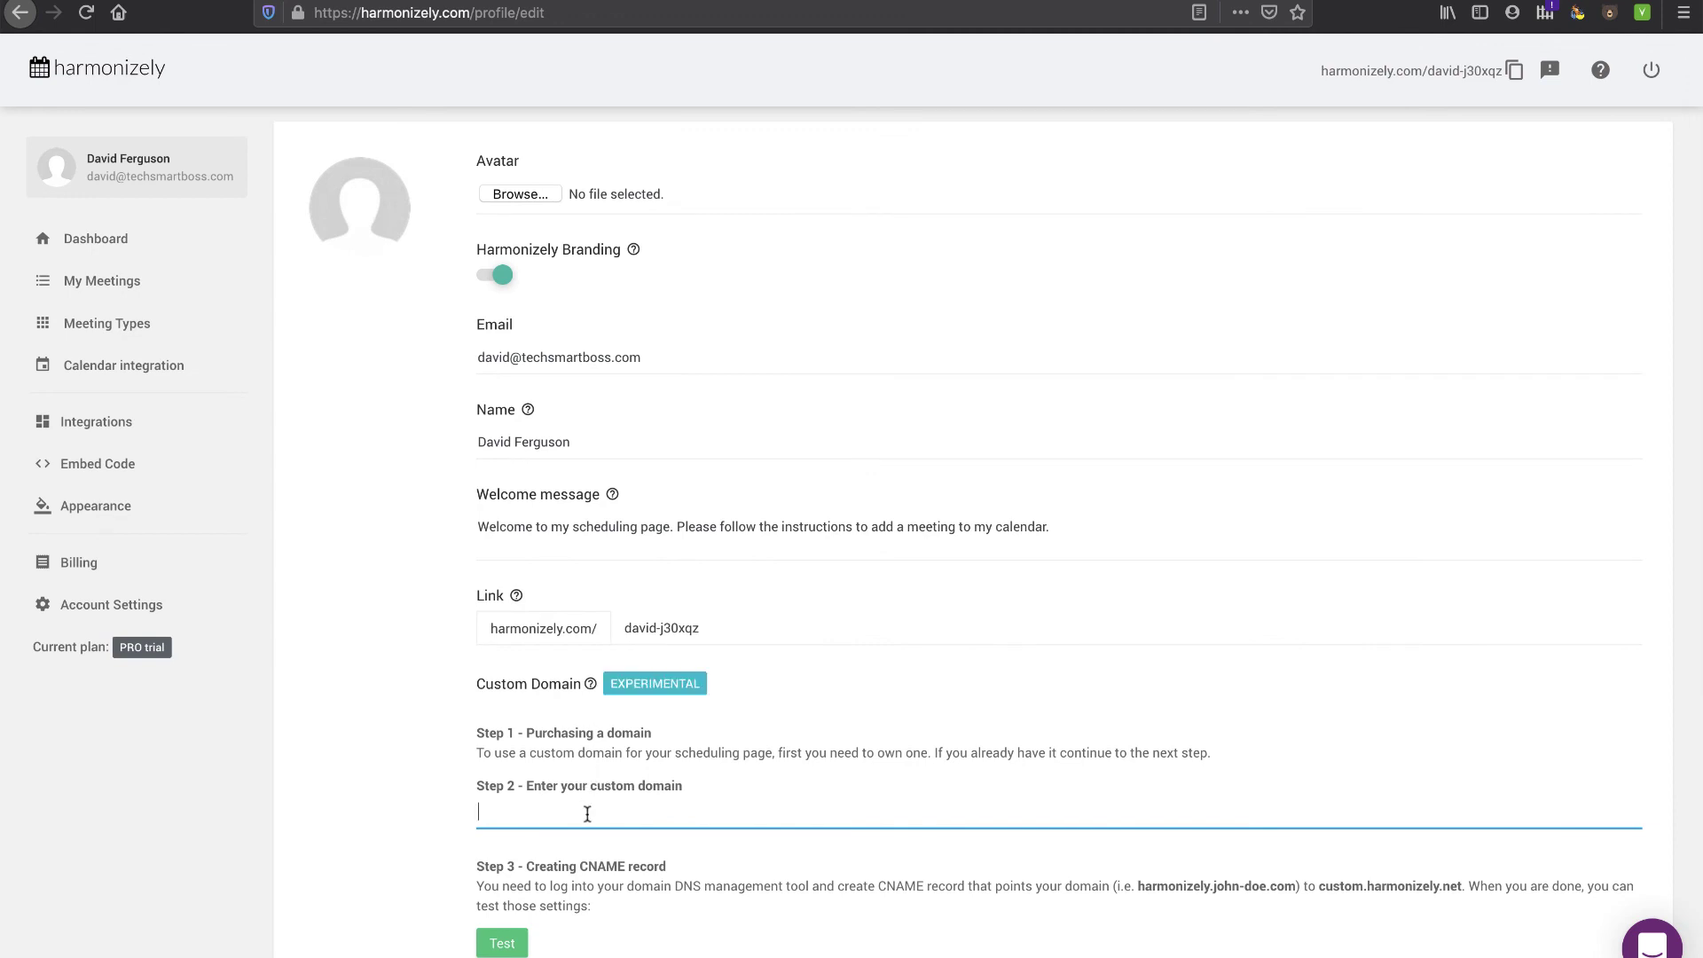
{"action": "scroll", "coordinate": [592, 671], "scroll_direction": "up", "scroll_amount": 1}
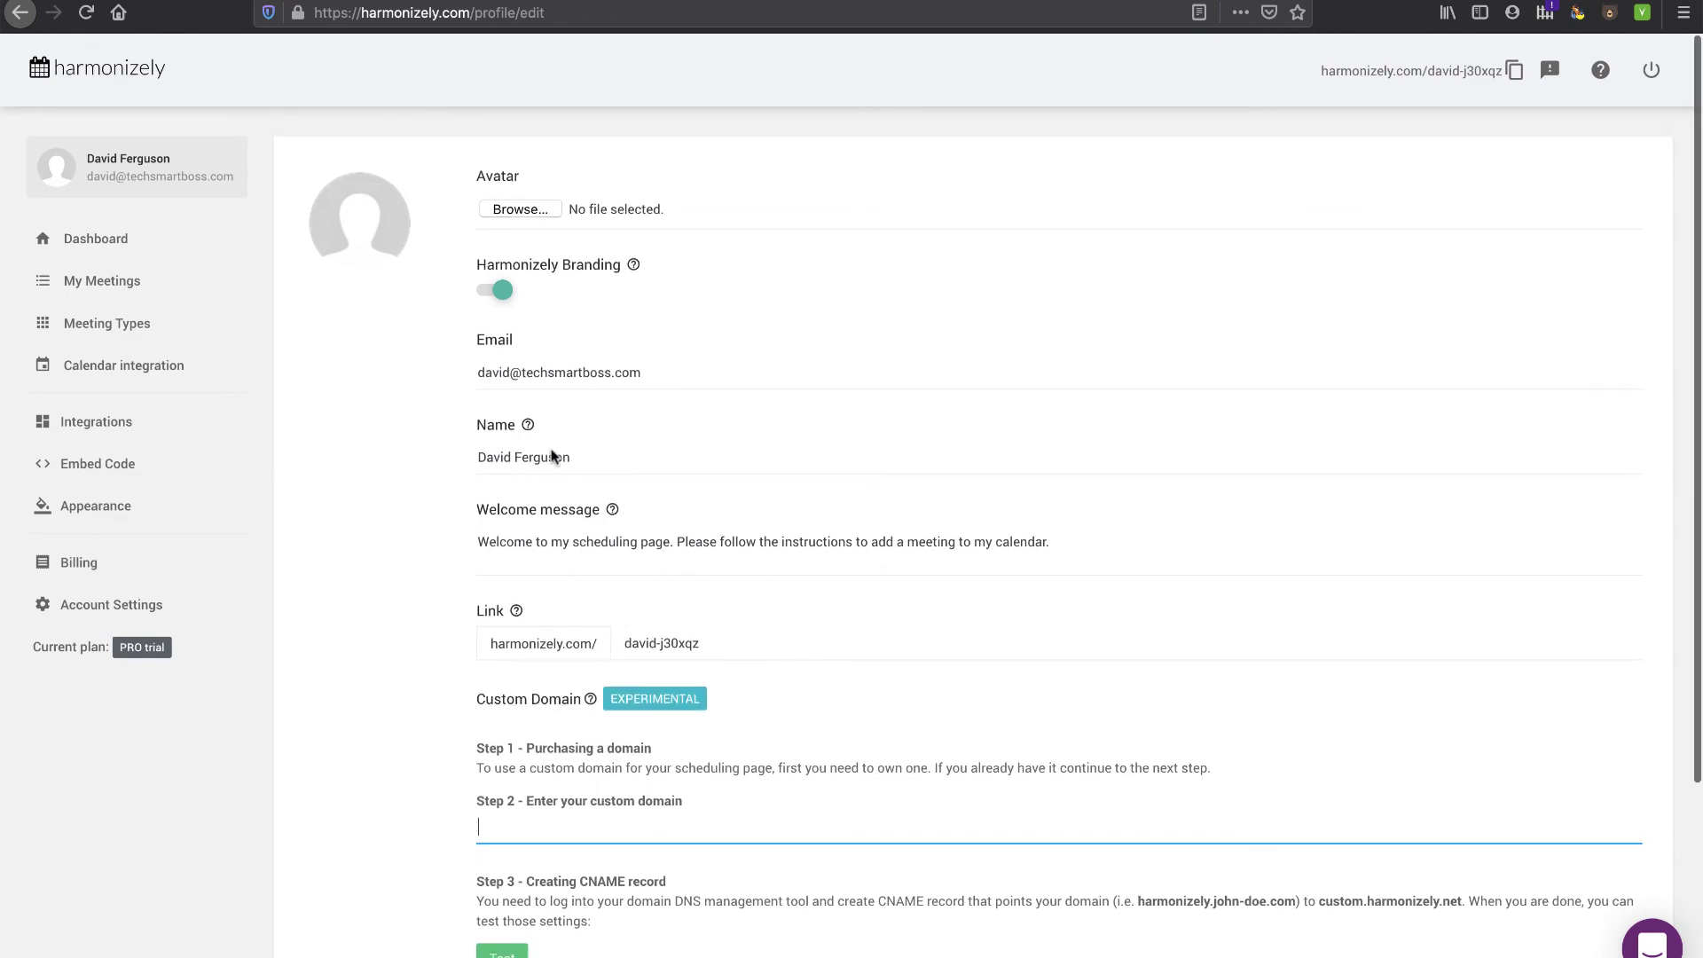
{"action": "left_click", "coordinate": [497, 291]}
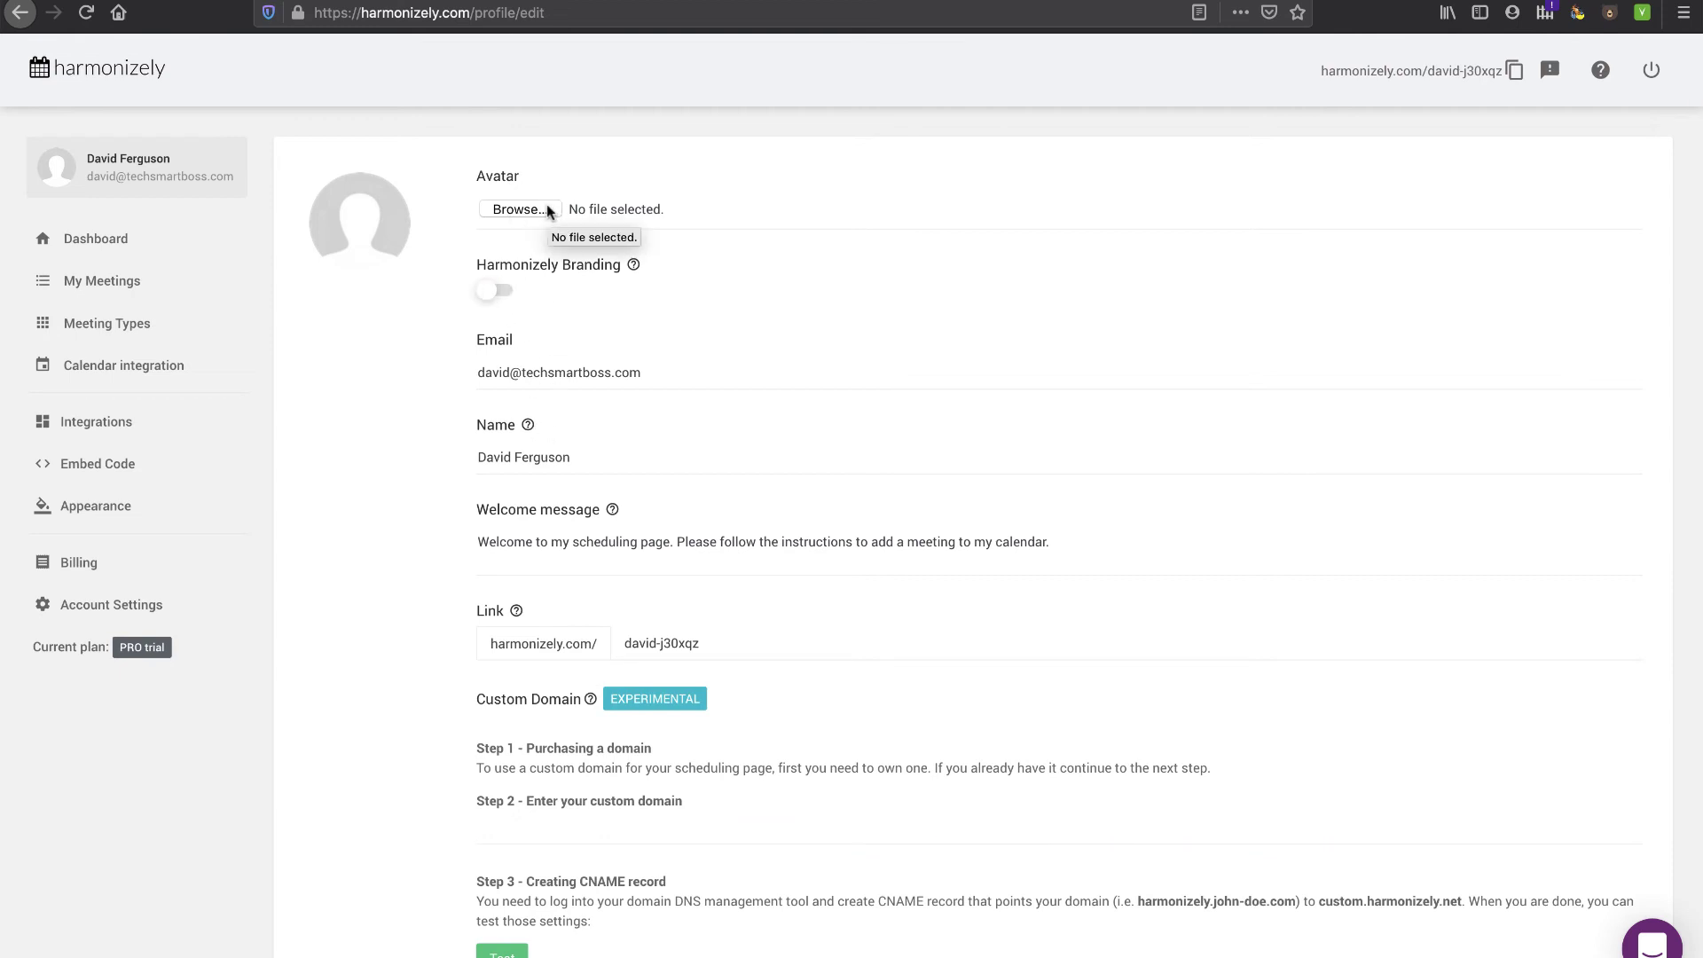
- Briefly try the avatar picker, then save the profile with branding off and New York timezone
{"action": "left_click", "coordinate": [518, 210]}
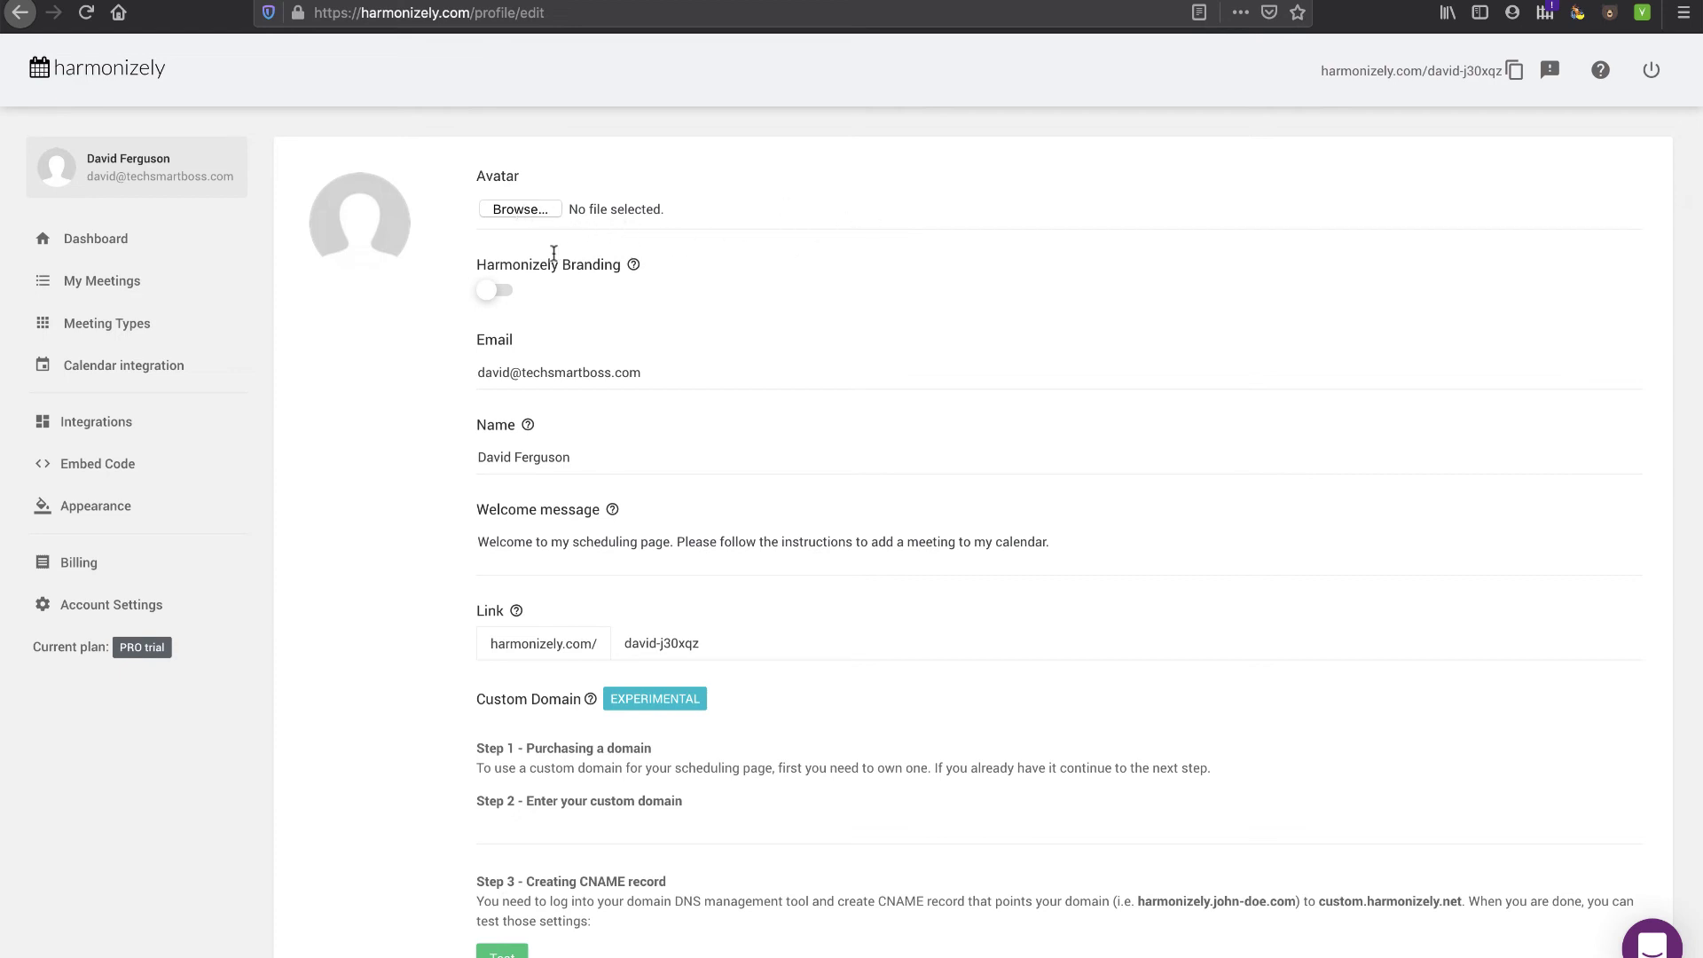
{"action": "left_click", "coordinate": [532, 208]}
{"action": "scroll", "coordinate": [523, 465], "scroll_direction": "down", "scroll_amount": 3}
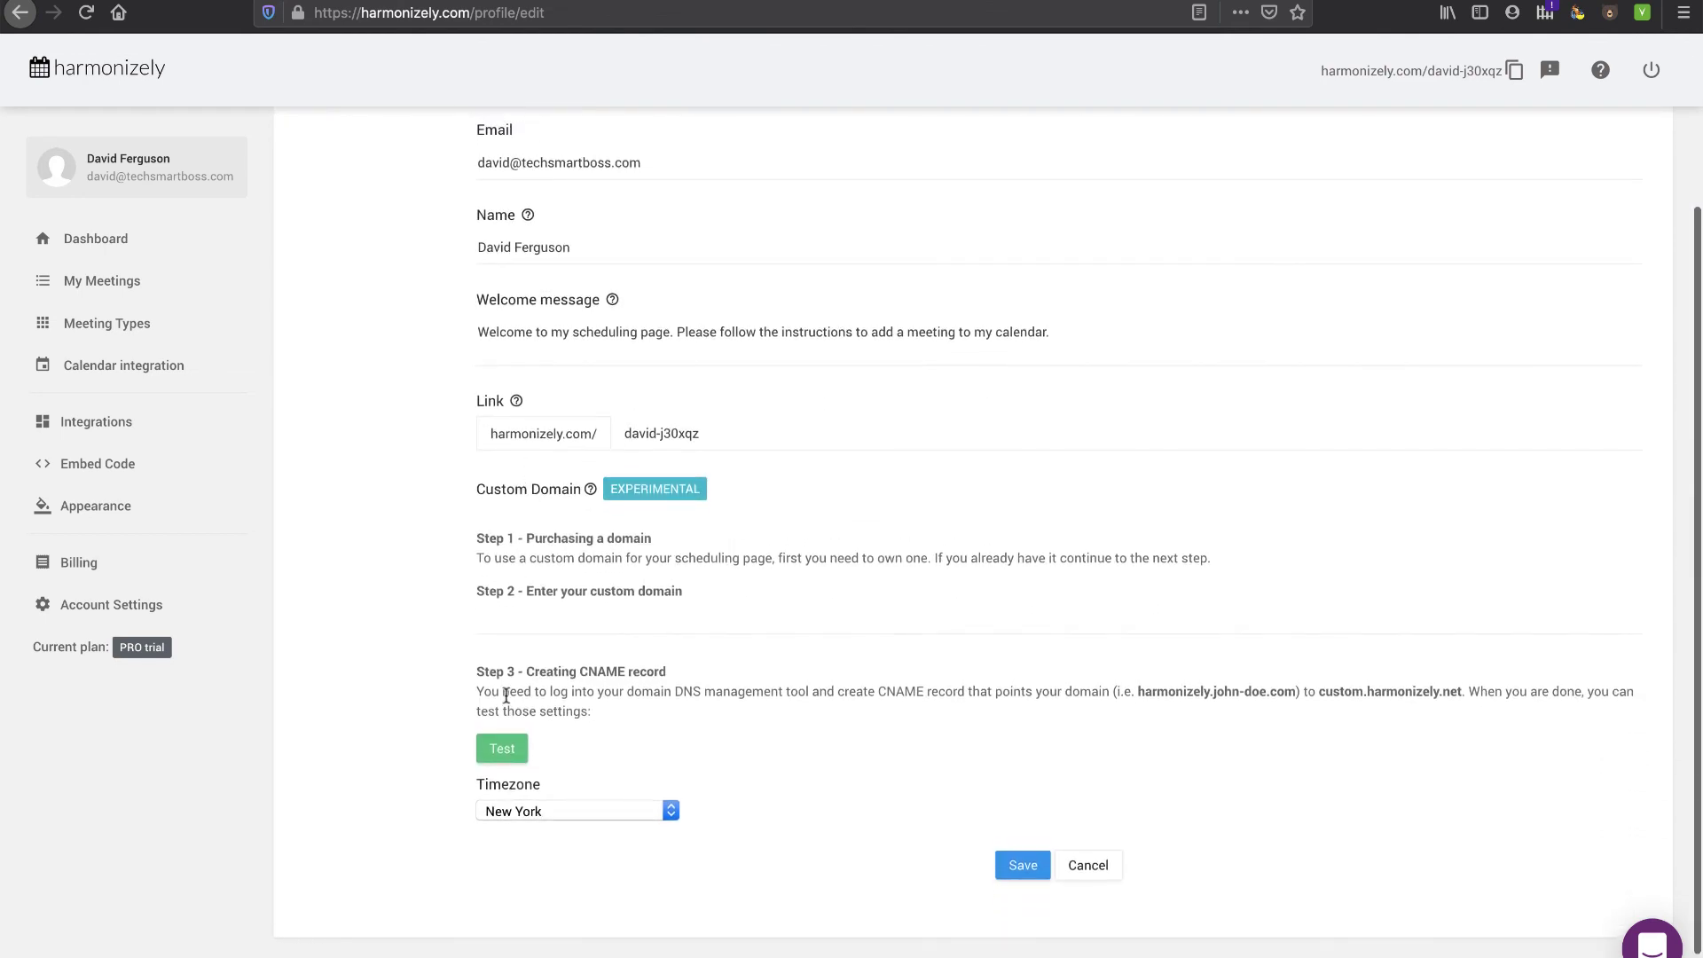
{"action": "left_click", "coordinate": [1016, 873]}
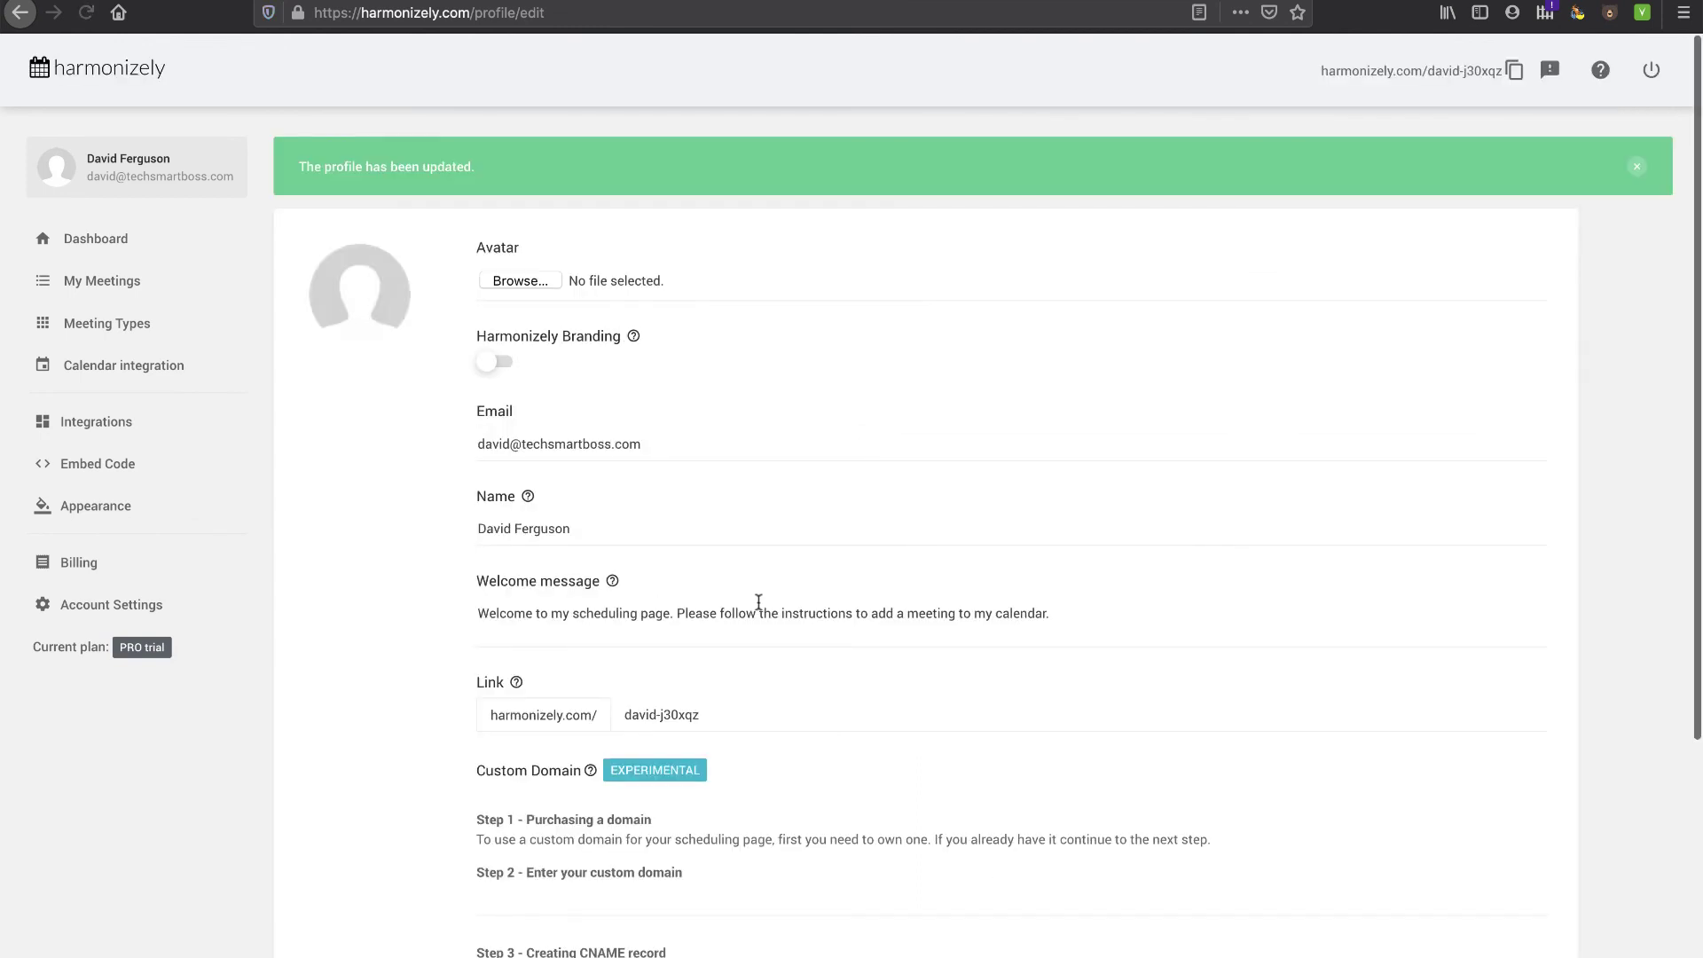
- Copy the scheduling link and load the public scheduling page in the browser
{"action": "left_click", "coordinate": [1514, 70]}
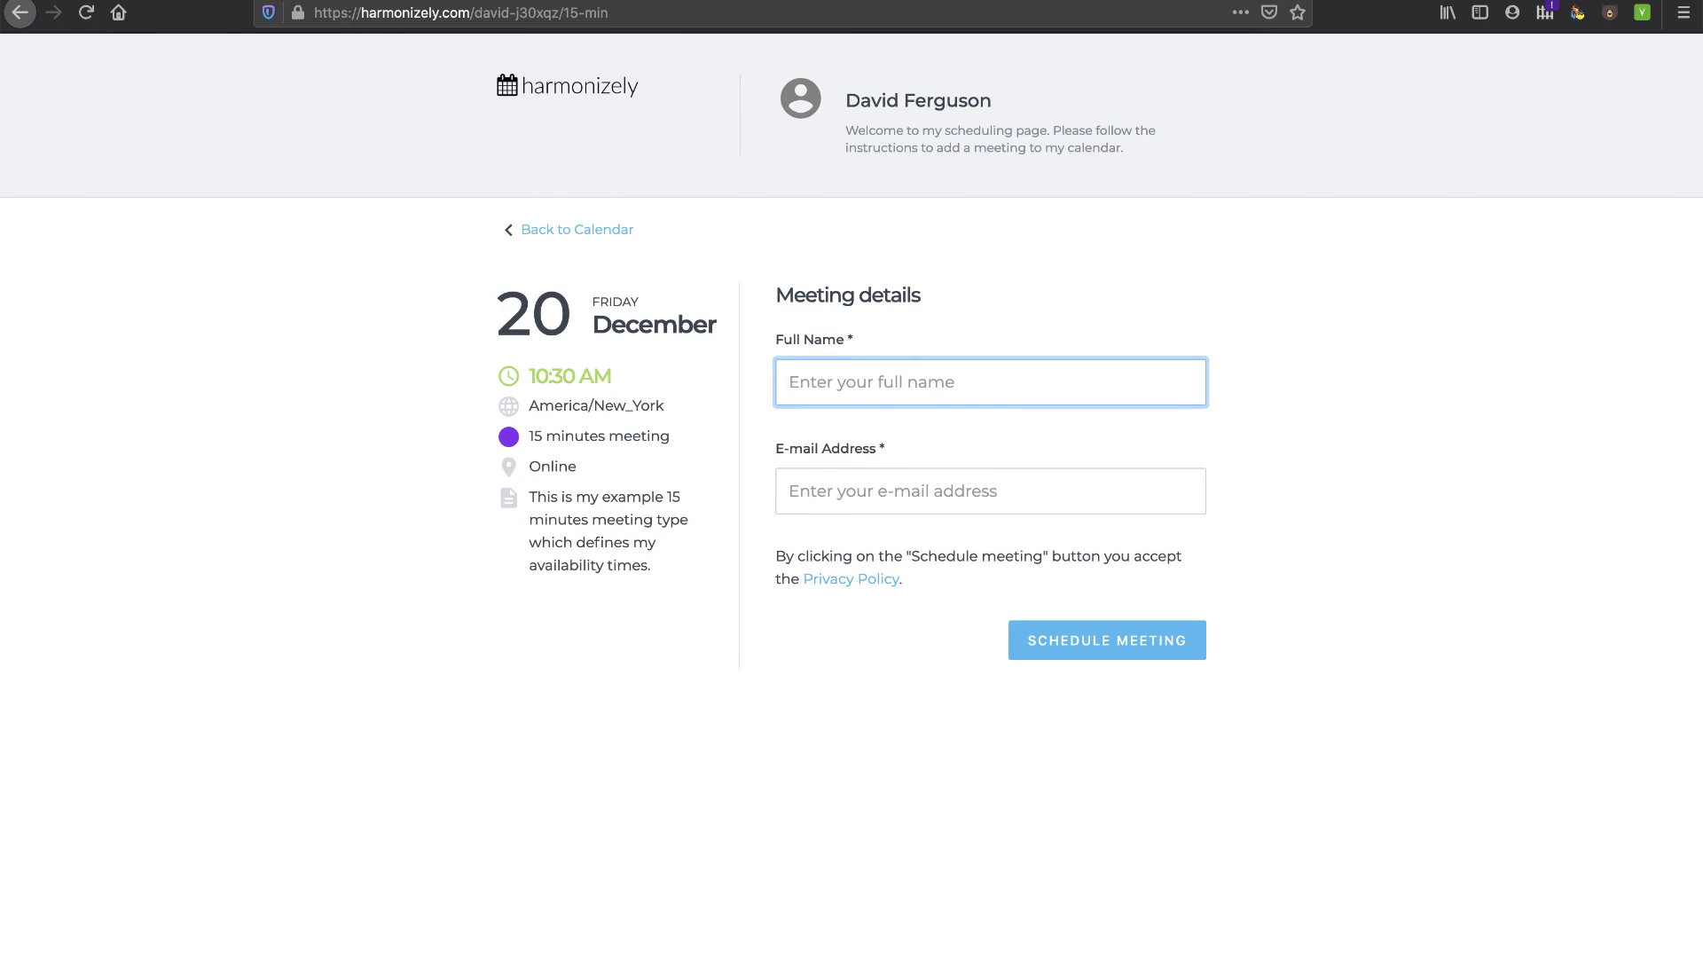
{"action": "left_click", "coordinate": [842, 21]}
{"action": "key", "text": "Right"}
{"action": "key", "text": "BackSpace"}
{"action": "key", "text": "BackSpace"}
{"action": "key", "text": "BackSpace"}
{"action": "key", "text": "BackSpace"}
{"action": "key", "text": "BackSpace"}
{"action": "key", "text": "BackSpace"}
{"action": "key", "text": "BackSpace"}
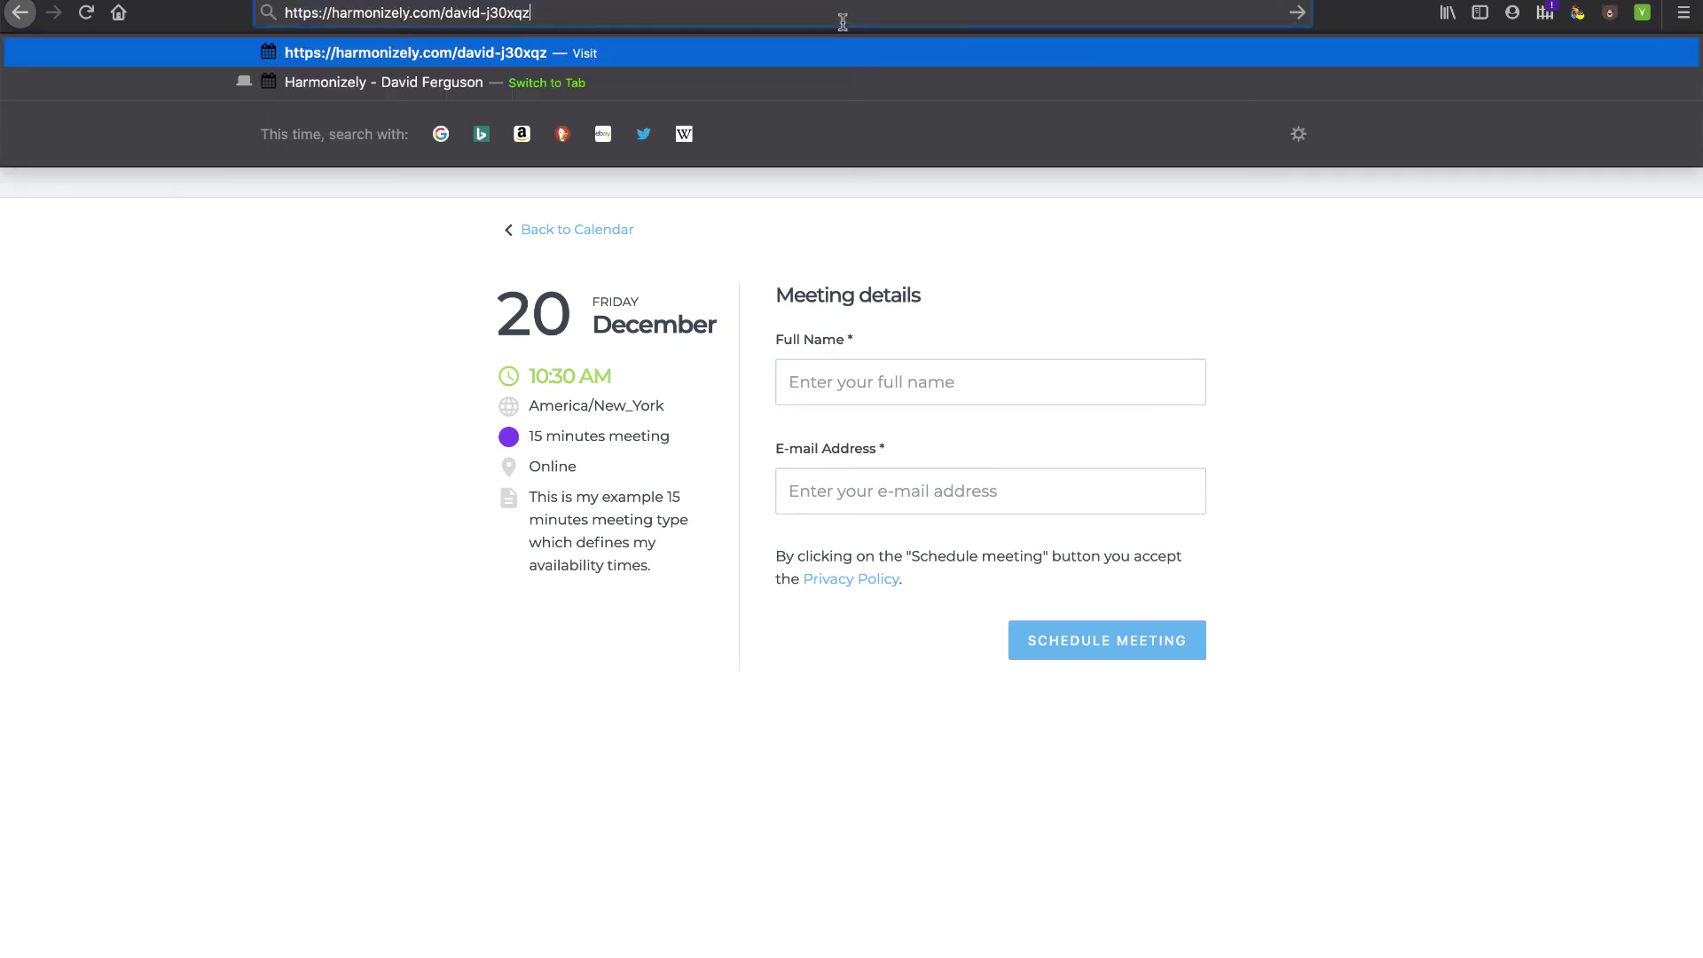
{"action": "key", "text": "Return"}
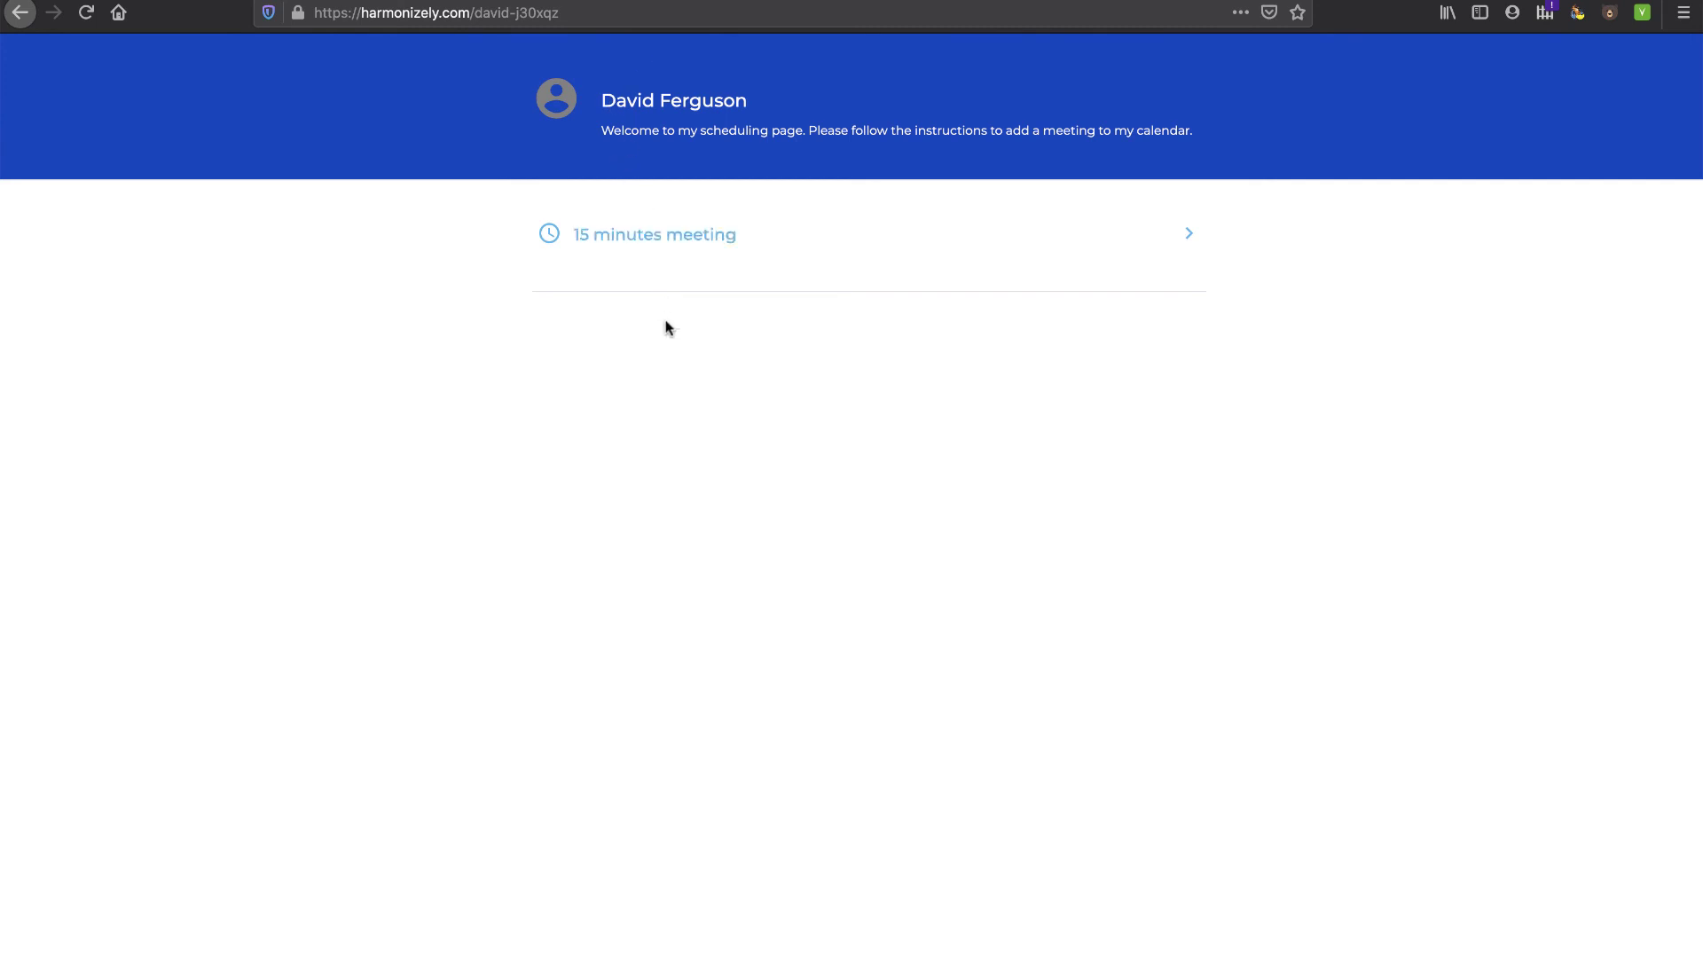
- Open the 15 minutes meeting, pick a date and the 12:15–12:30 PM slot, then return to the calendar
{"action": "left_click", "coordinate": [635, 242]}
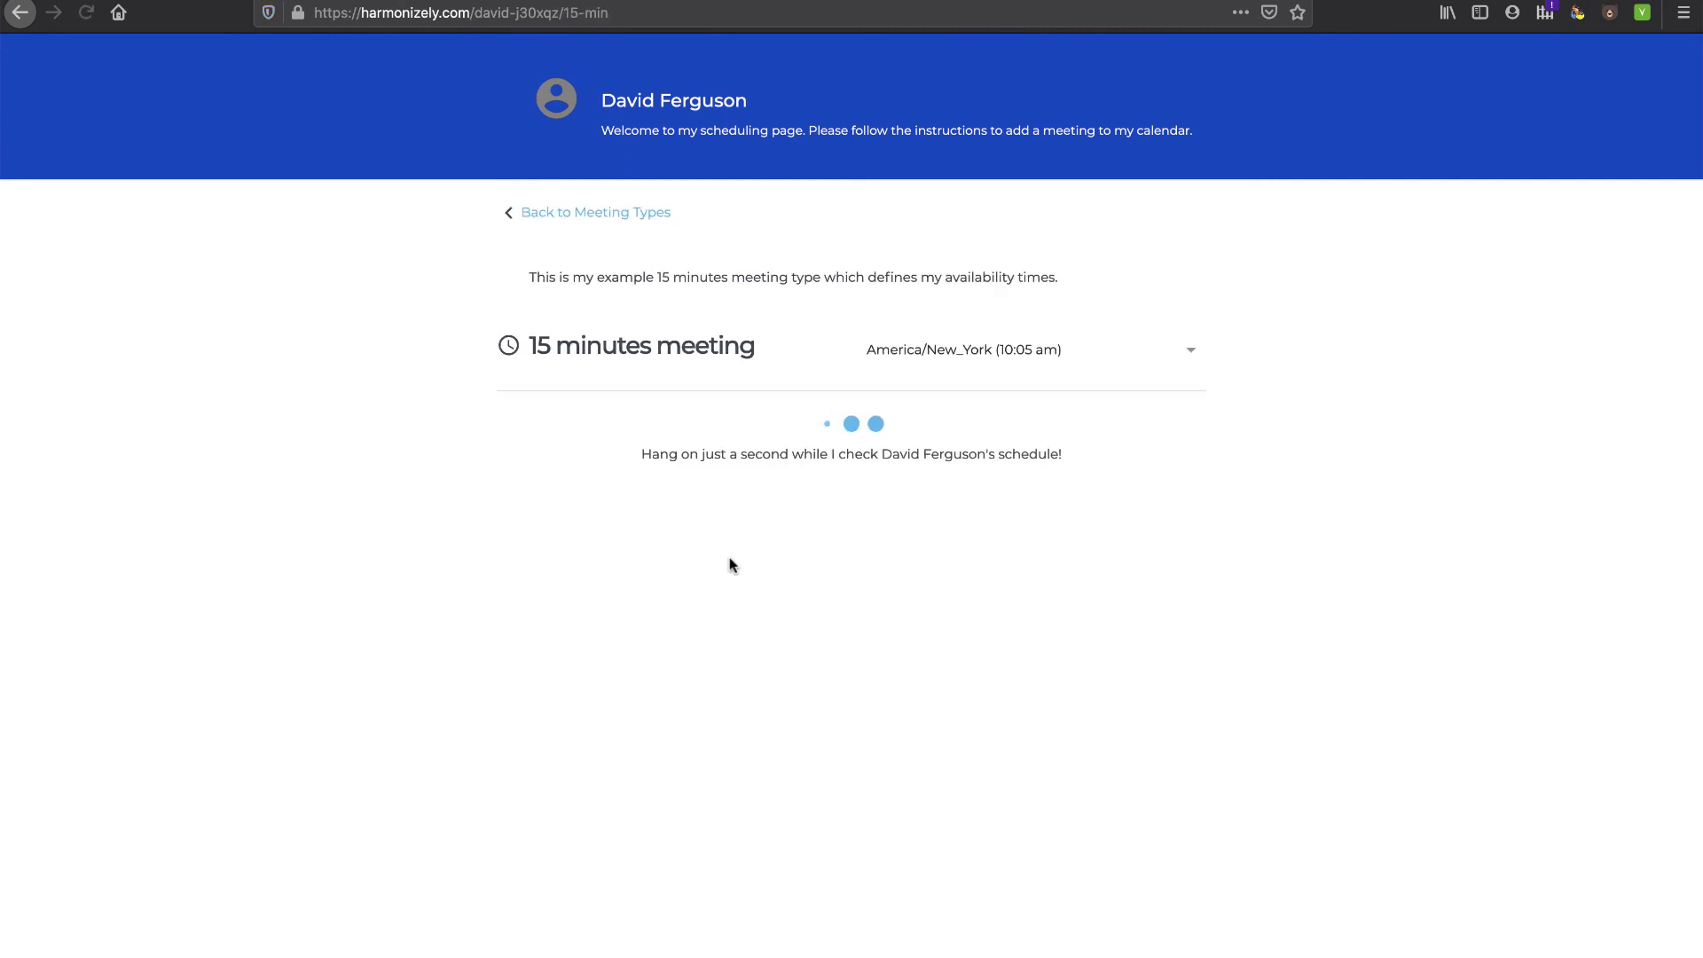
{"action": "left_click", "coordinate": [1040, 507]}
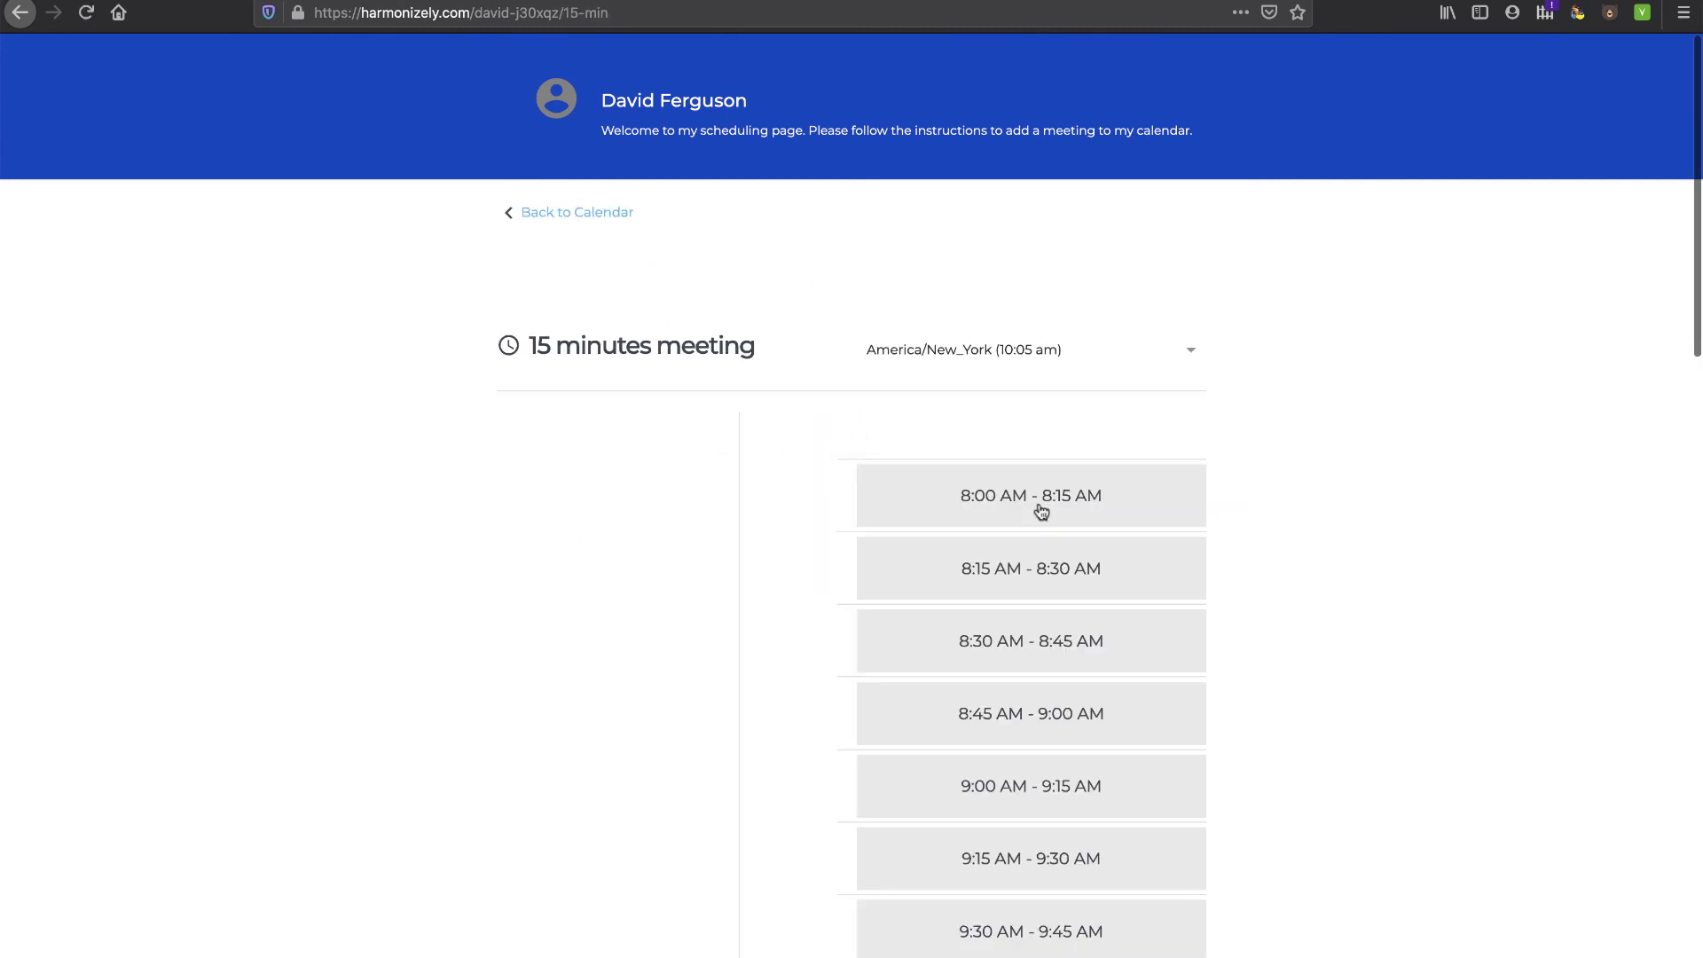
{"action": "scroll", "coordinate": [952, 878], "scroll_direction": "down", "scroll_amount": 15}
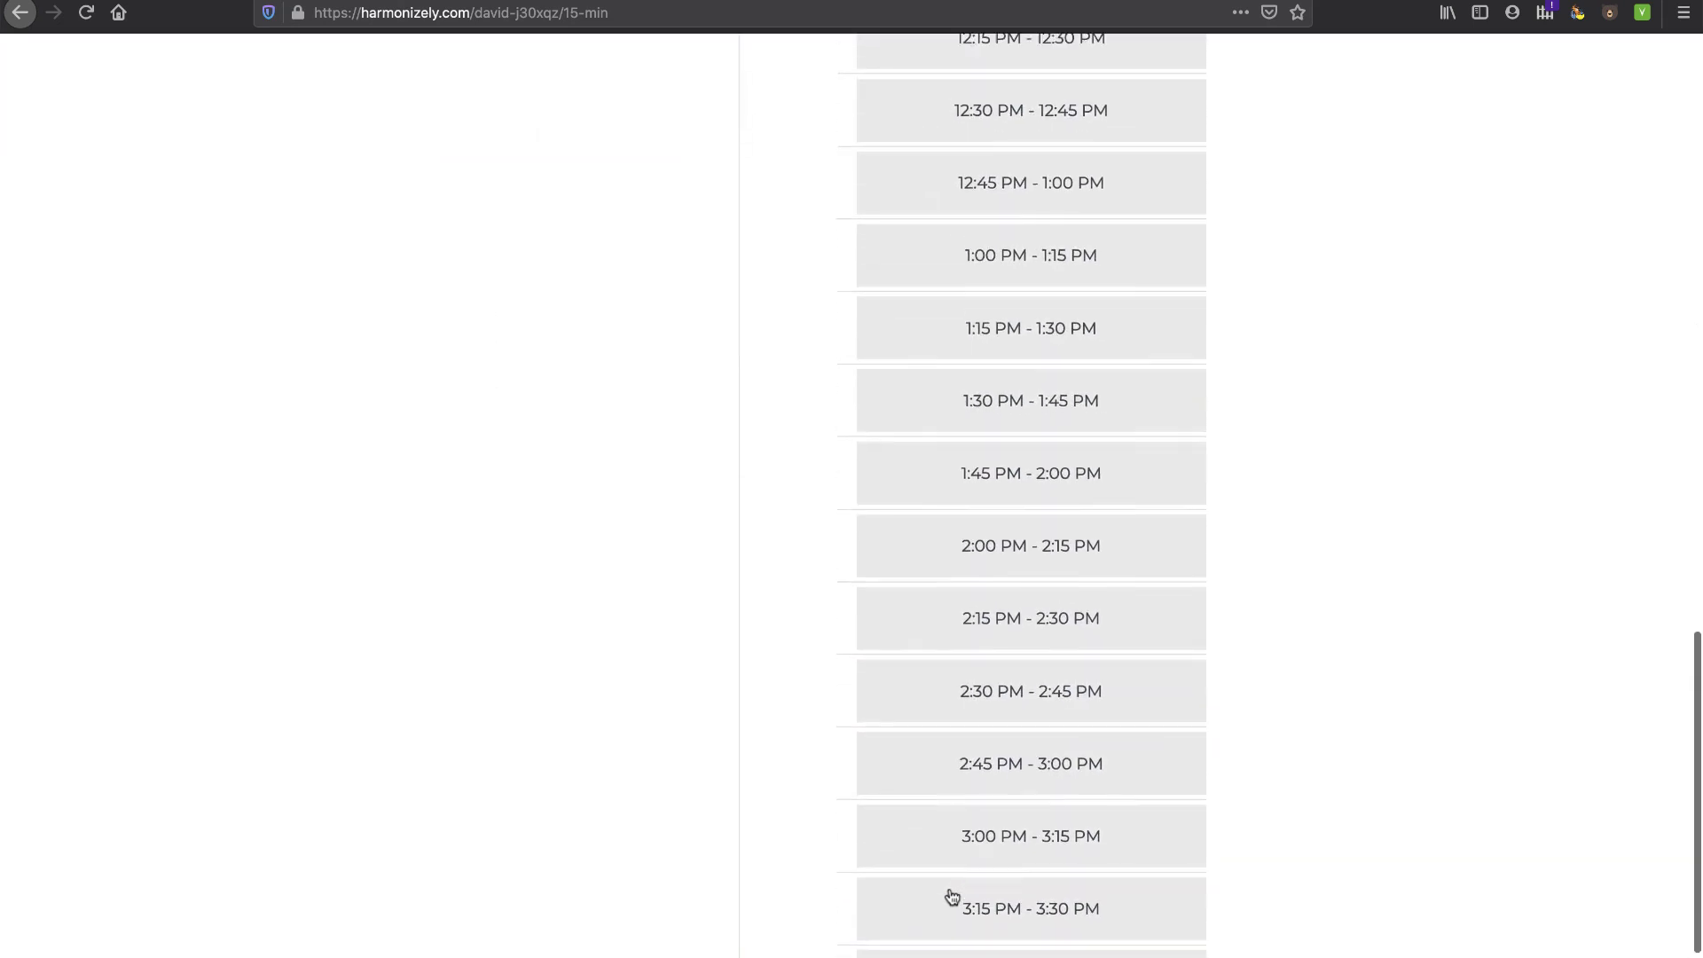
{"action": "scroll", "coordinate": [1007, 522], "scroll_direction": "up", "scroll_amount": 5}
{"action": "left_click", "coordinate": [975, 581]}
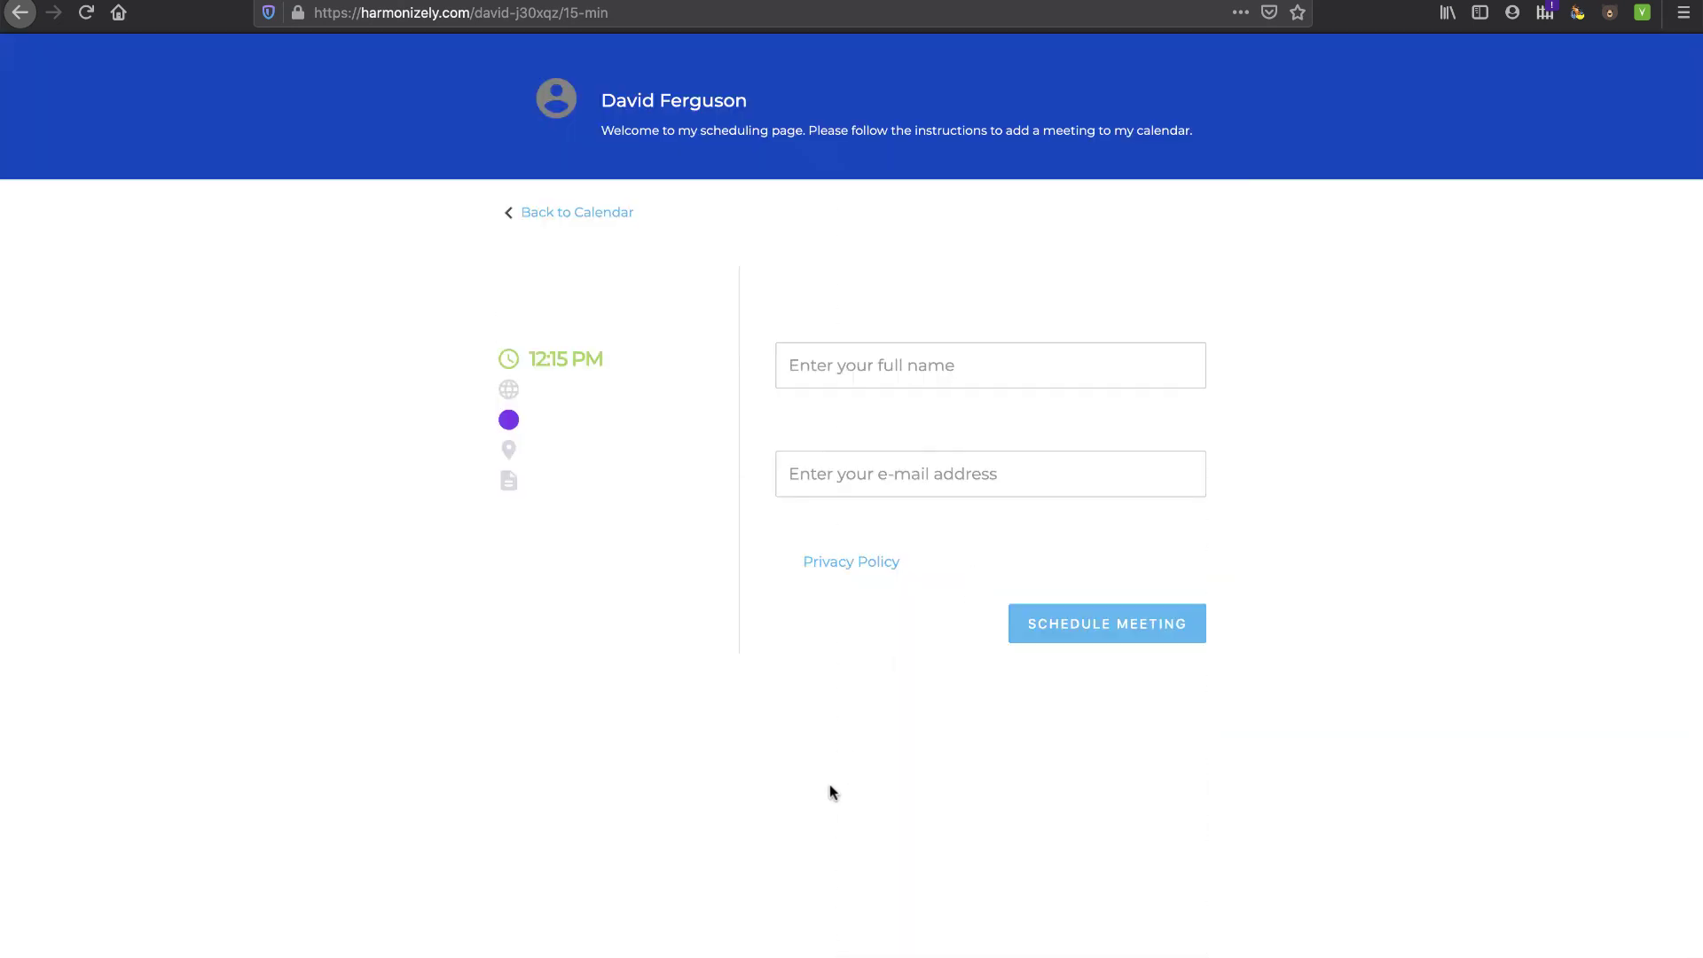
{"action": "left_click", "coordinate": [558, 219]}
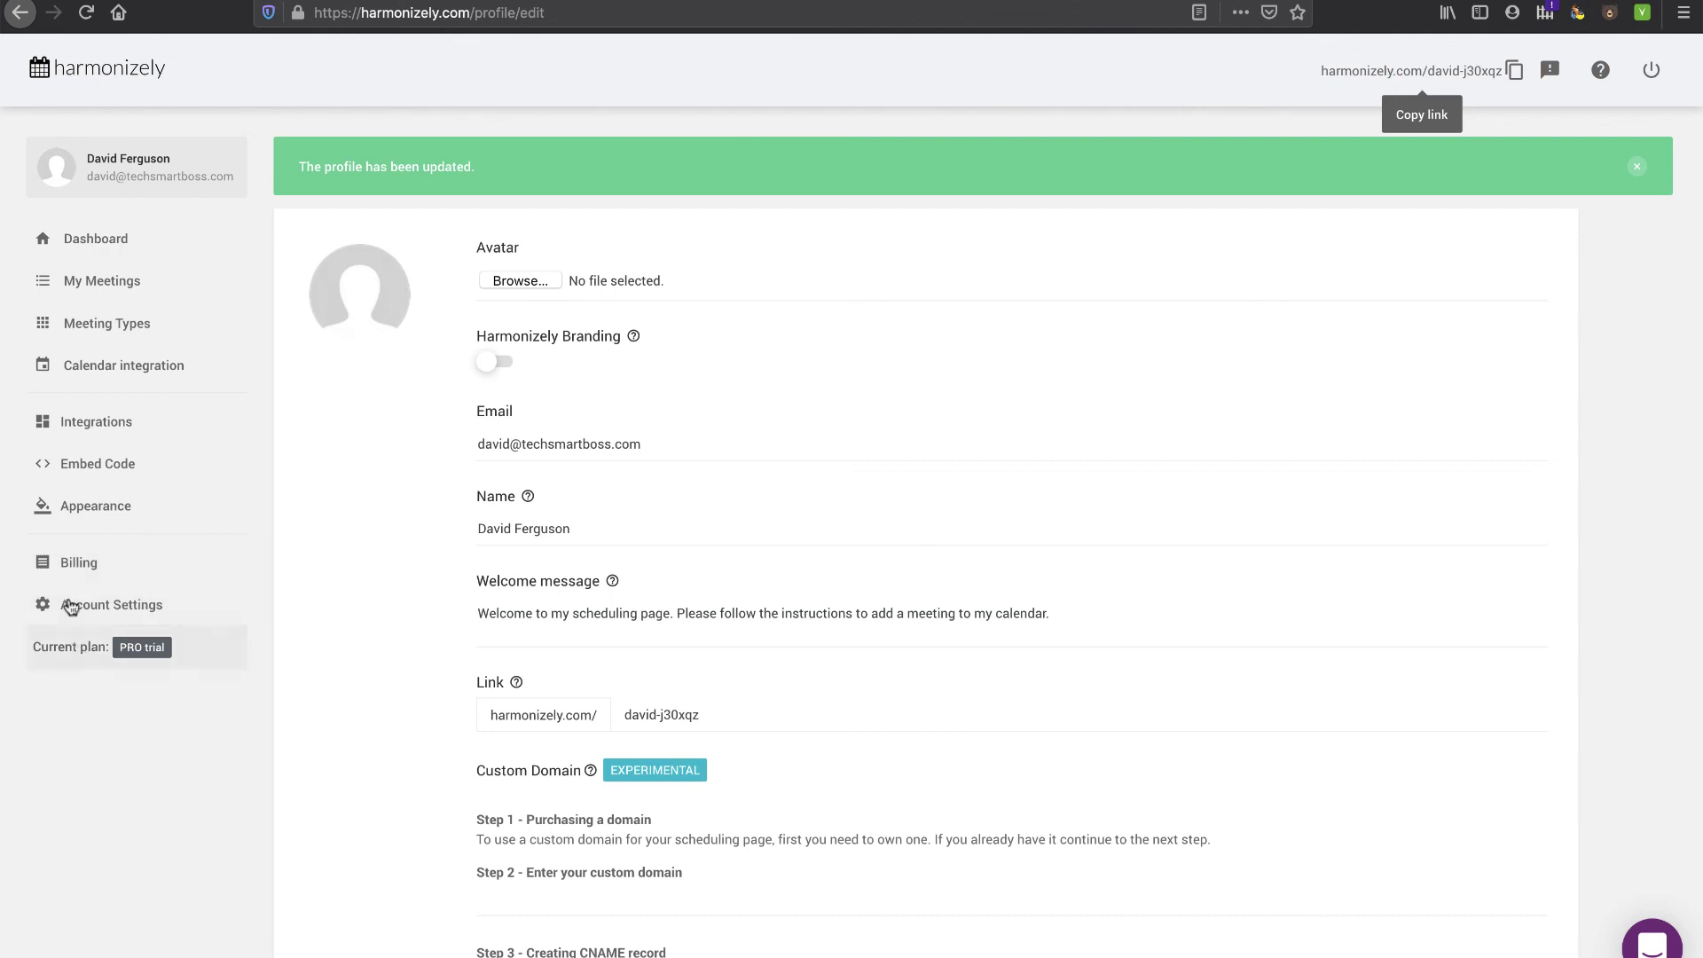
- Check the PRO trial on Billing and the empty My Meetings list, ending on the Dashboard
{"action": "left_click", "coordinate": [80, 562]}
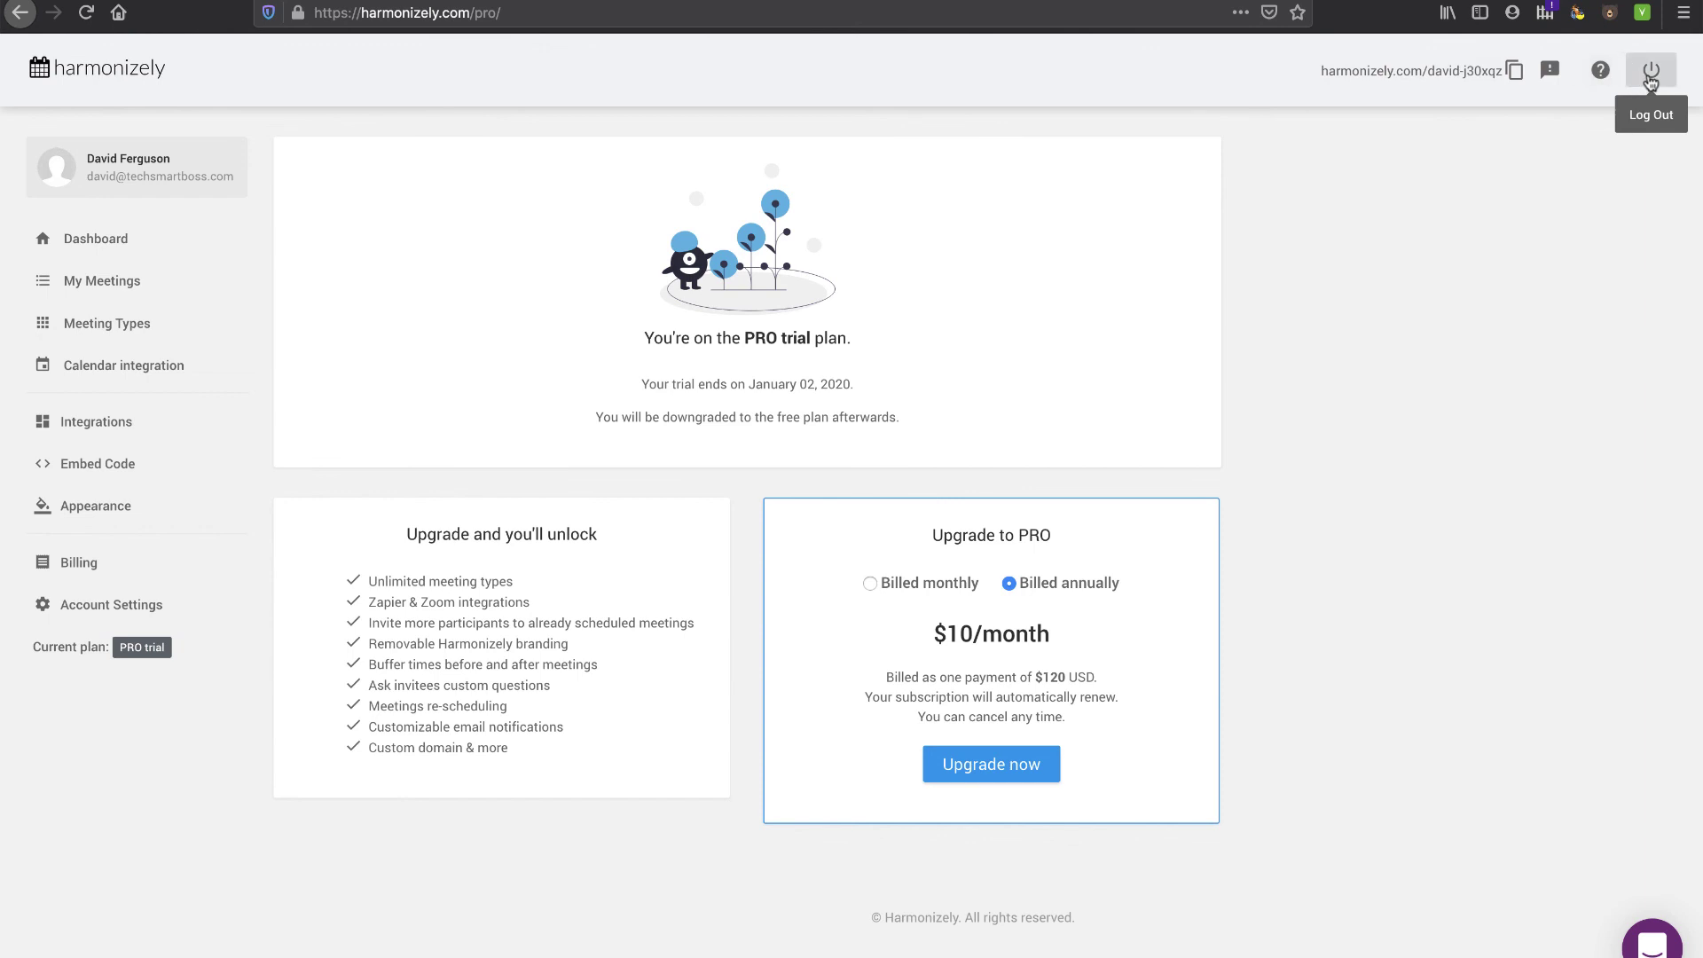
{"action": "left_click", "coordinate": [99, 248]}
{"action": "left_click", "coordinate": [109, 286]}
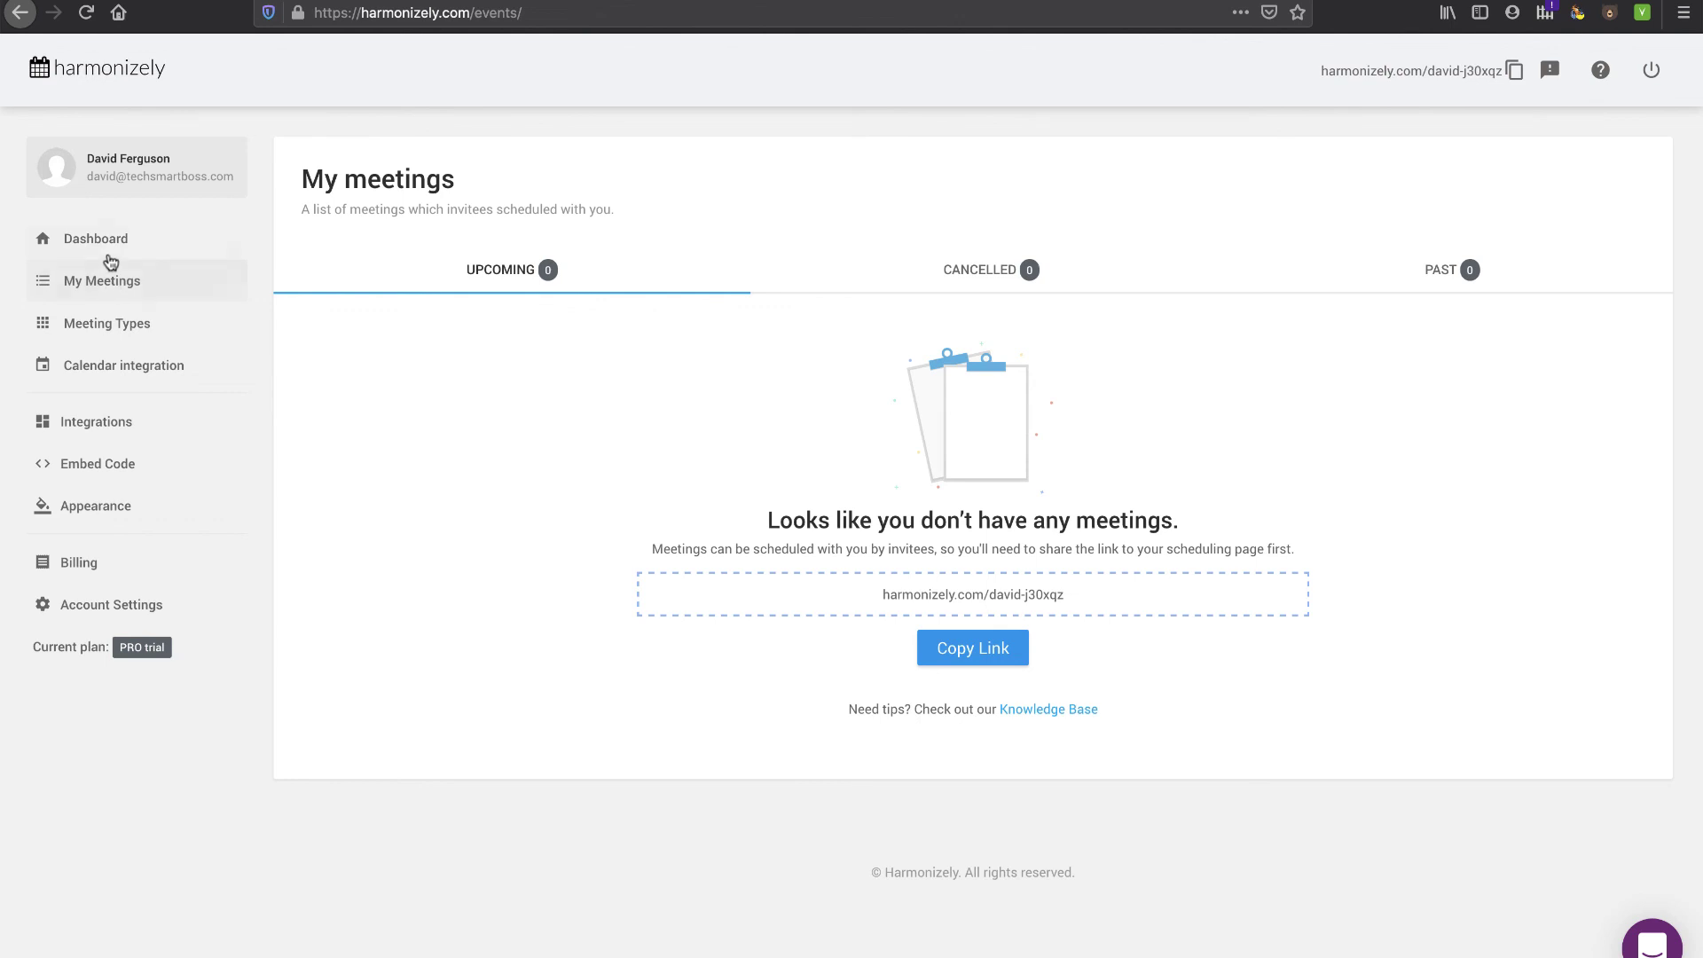
{"action": "left_click", "coordinate": [113, 243]}
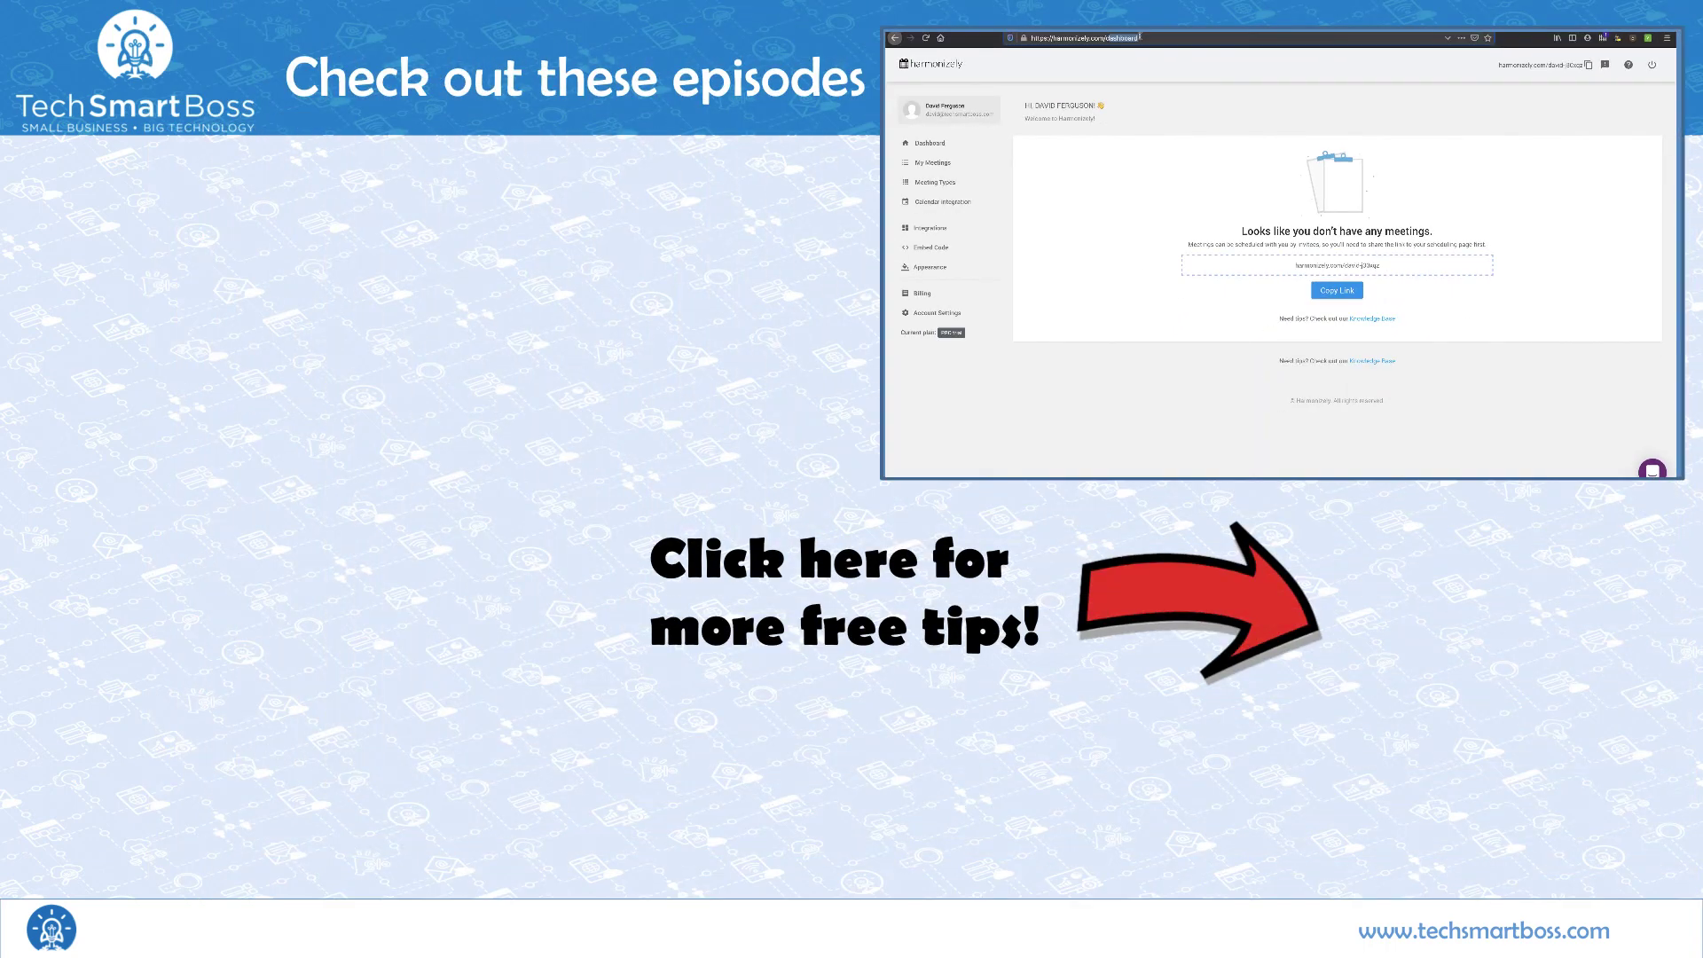
{"action": "left_click", "coordinate": [1139, 37]}
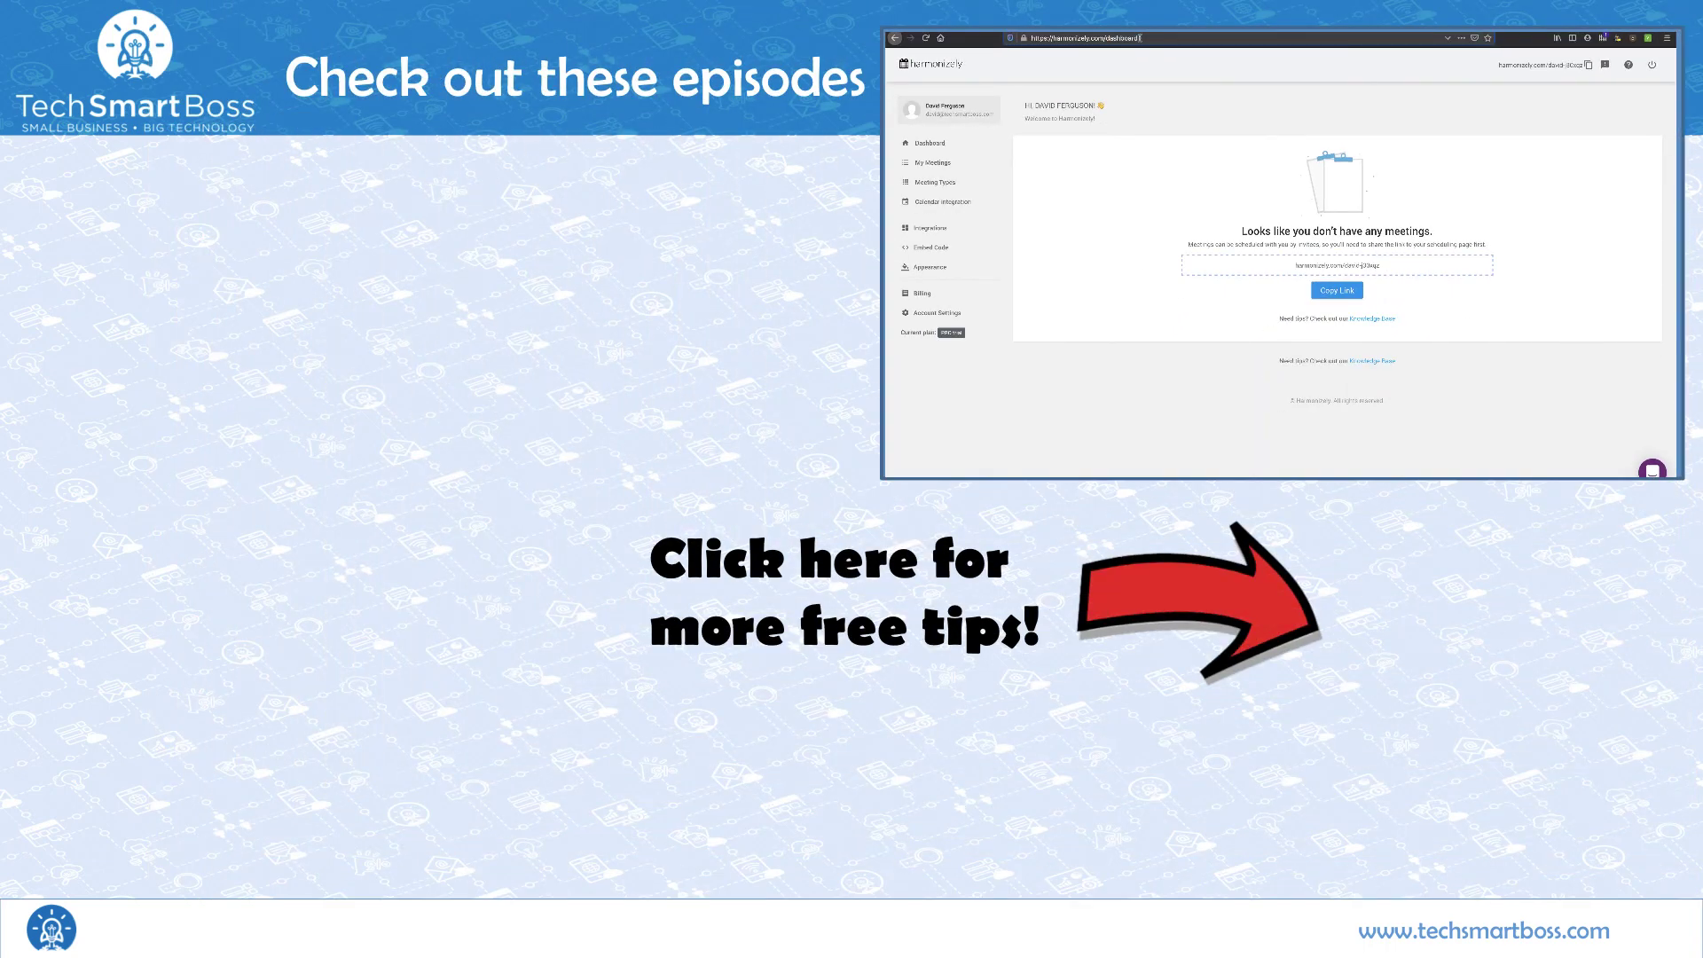